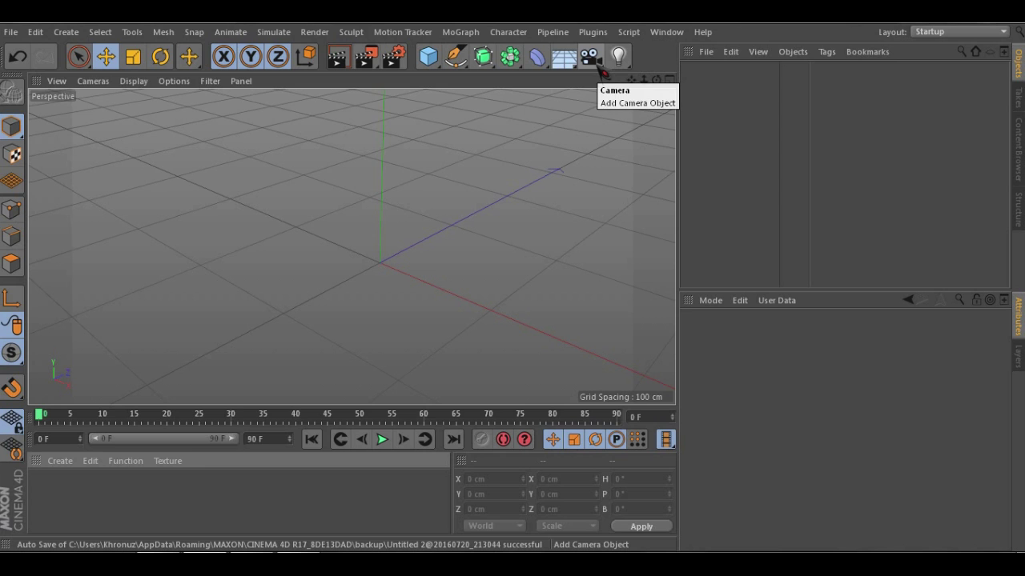
{"action": "left_click", "coordinate": [428, 59]}
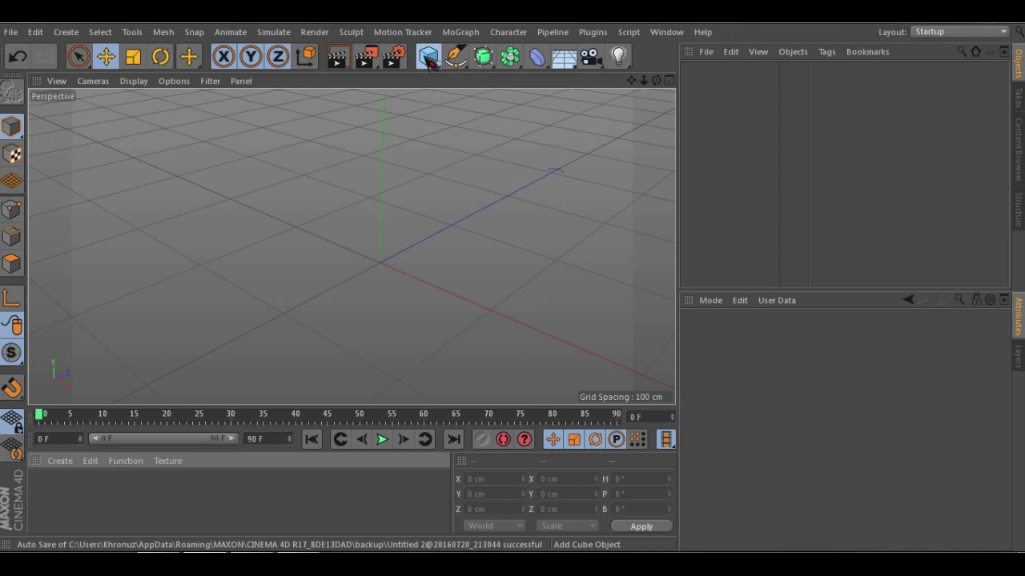
{"action": "left_click", "coordinate": [484, 60]}
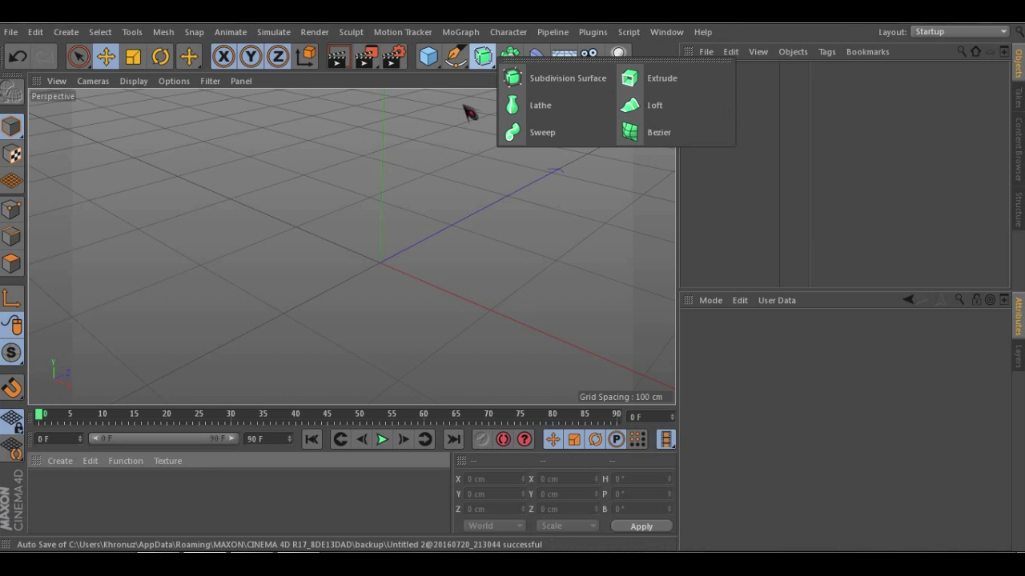
{"action": "left_click", "coordinate": [483, 97]}
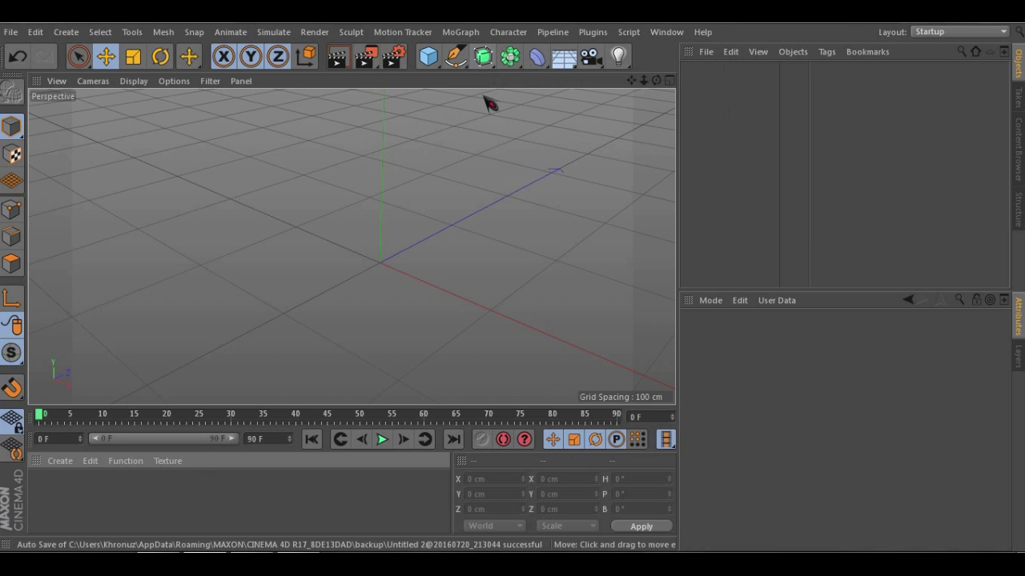
{"action": "left_click", "coordinate": [511, 59]}
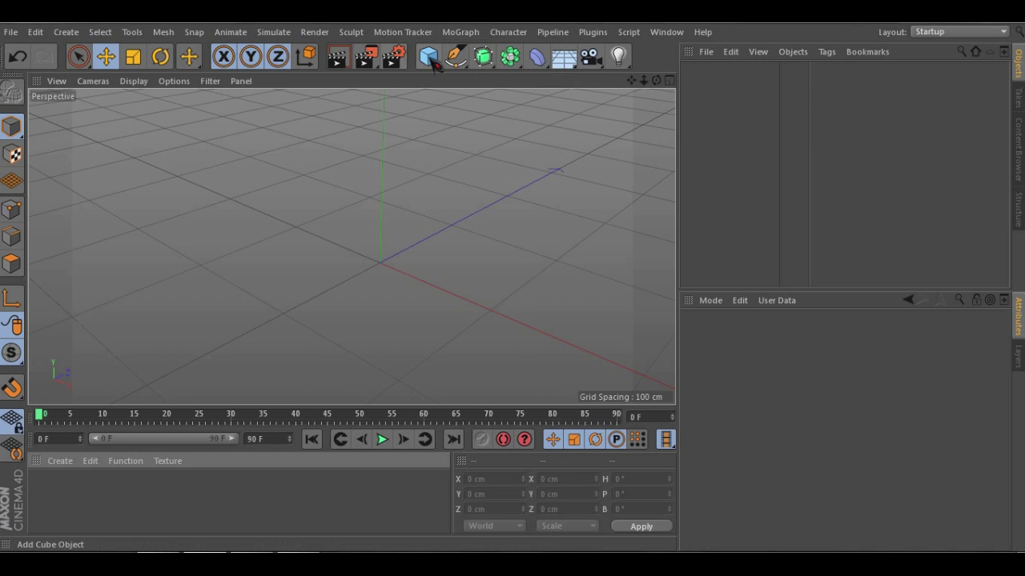
{"action": "left_click", "coordinate": [490, 66]}
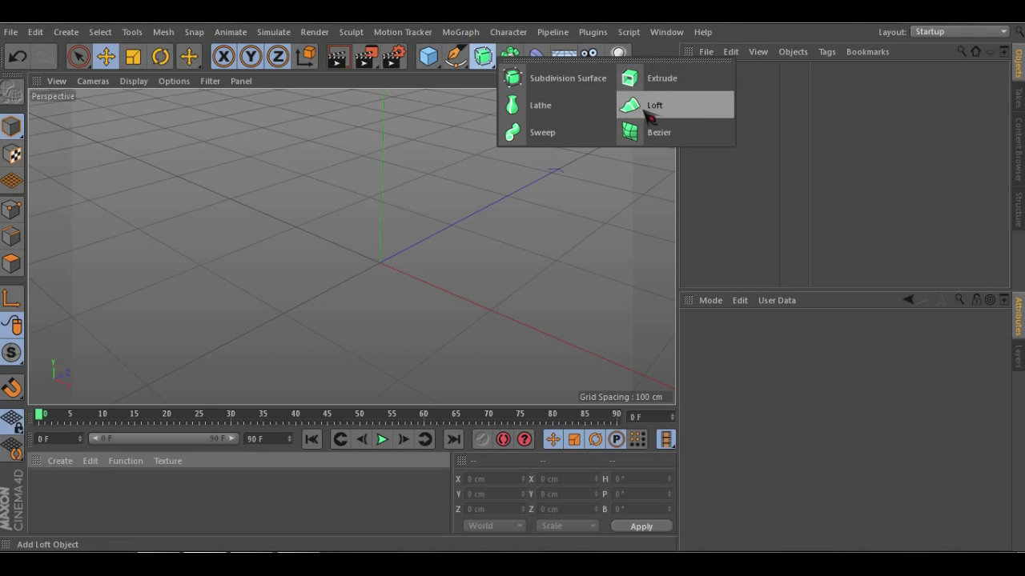
{"action": "left_click", "coordinate": [455, 155]}
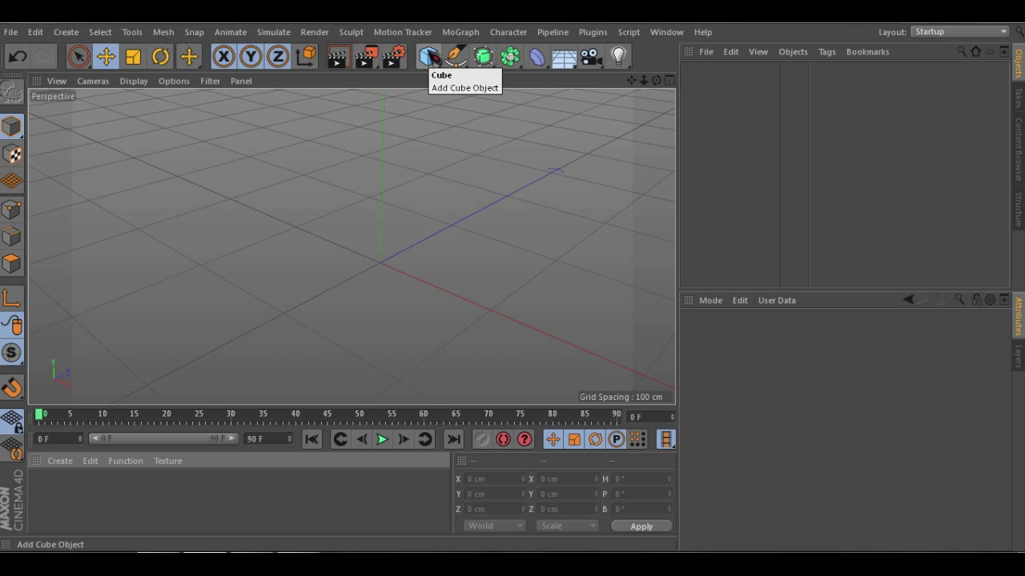
Add a cube placed at about -284 cm along X, and a cone at the world origin
{"action": "left_click", "coordinate": [429, 58]}
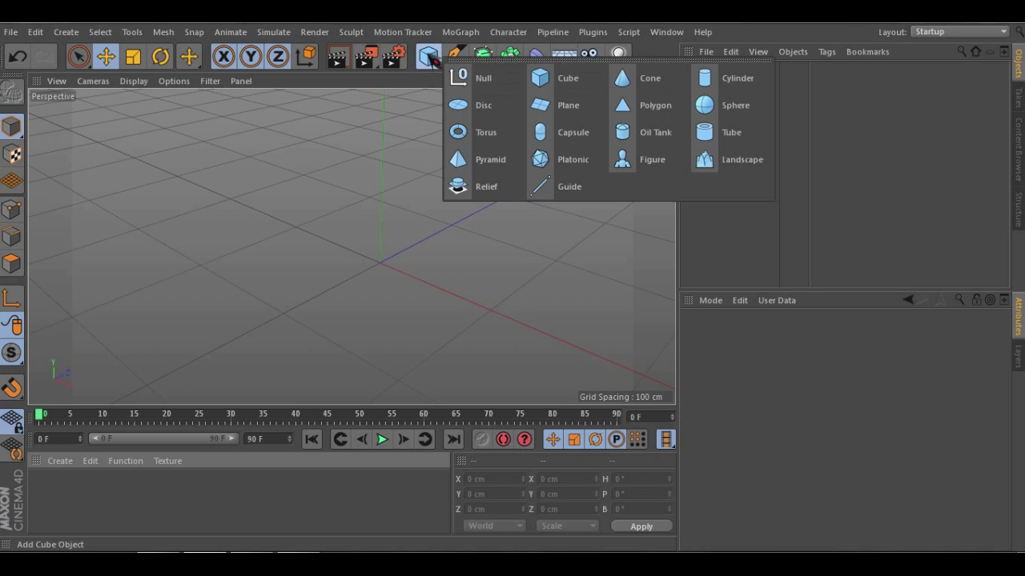
{"action": "left_click", "coordinate": [550, 81]}
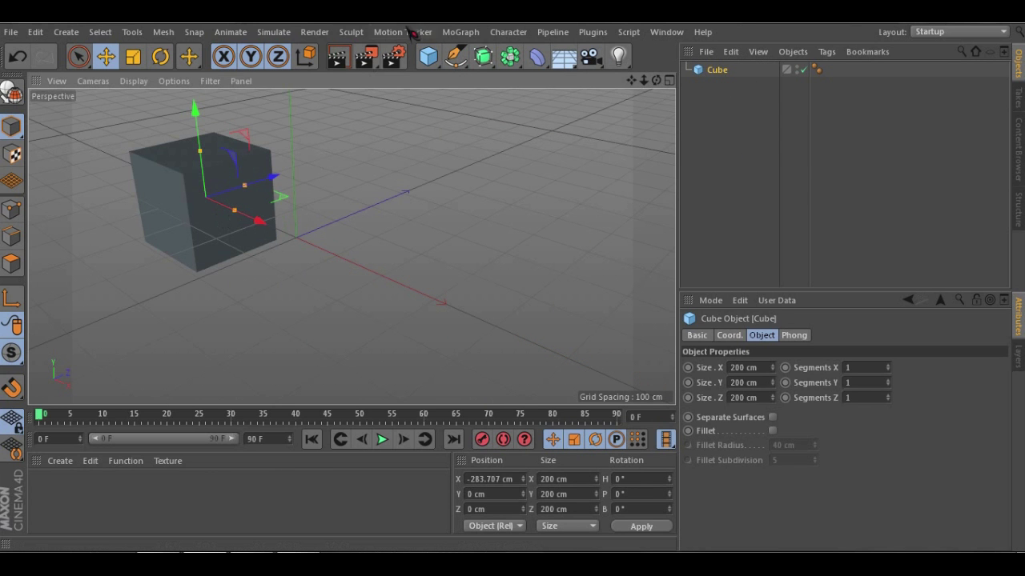
{"action": "left_click", "coordinate": [430, 61]}
{"action": "left_click", "coordinate": [631, 87]}
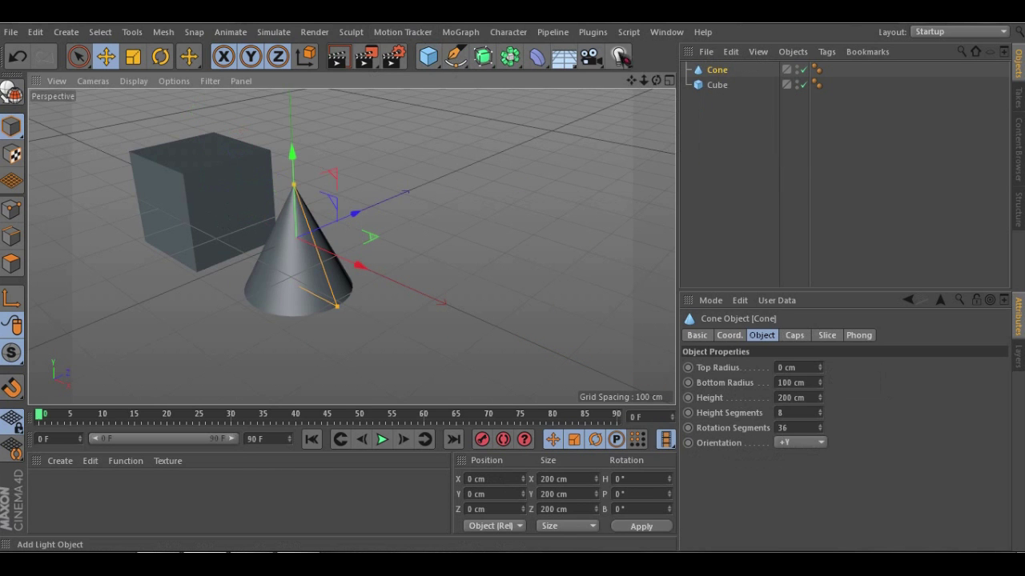
Add a cylinder at about 225 cm along X, and a sphere moved to about 219 cm along Z
{"action": "left_click", "coordinate": [430, 58]}
{"action": "left_click", "coordinate": [734, 79]}
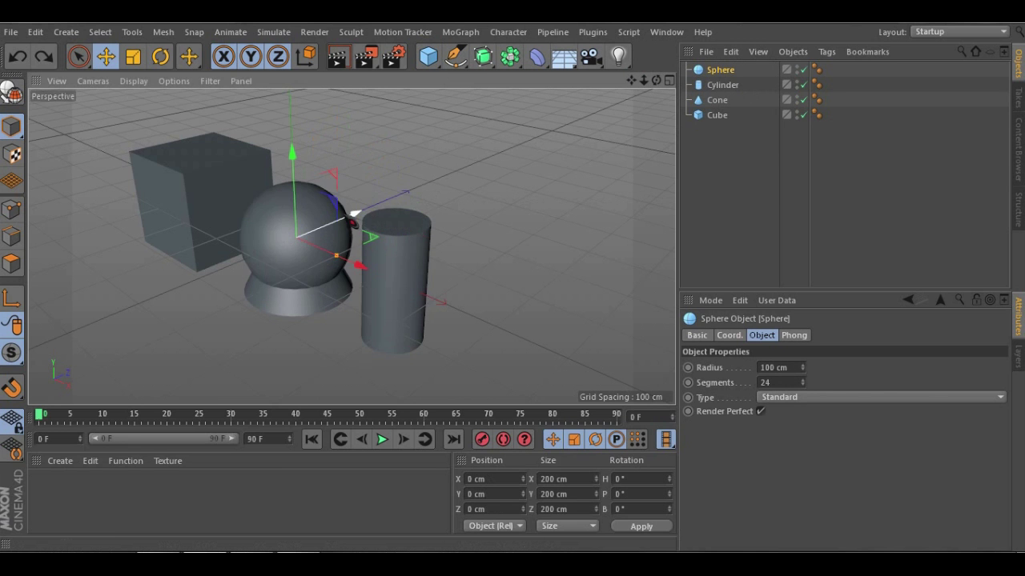
{"action": "left_click_drag", "start_coordinate": [370, 208], "coordinate": [317, 245]}
{"action": "left_click_drag", "start_coordinate": [303, 302], "coordinate": [320, 290], "text": "alt"}
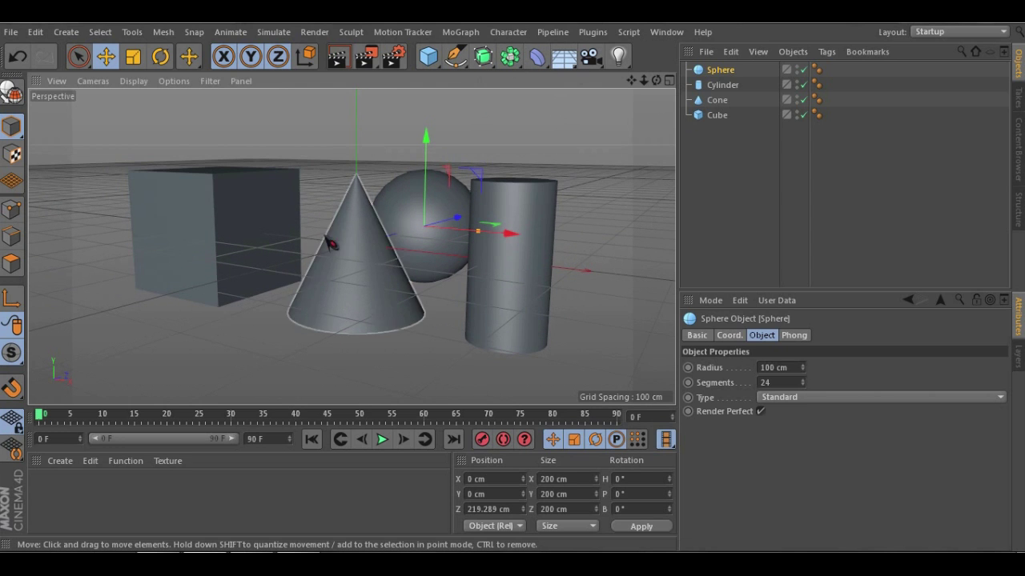
{"action": "left_click_drag", "start_coordinate": [326, 212], "coordinate": [356, 227], "text": "alt"}
Add a Landscape primitive and move it along X to about 564 cm, clear of the other objects
{"action": "left_click", "coordinate": [428, 55]}
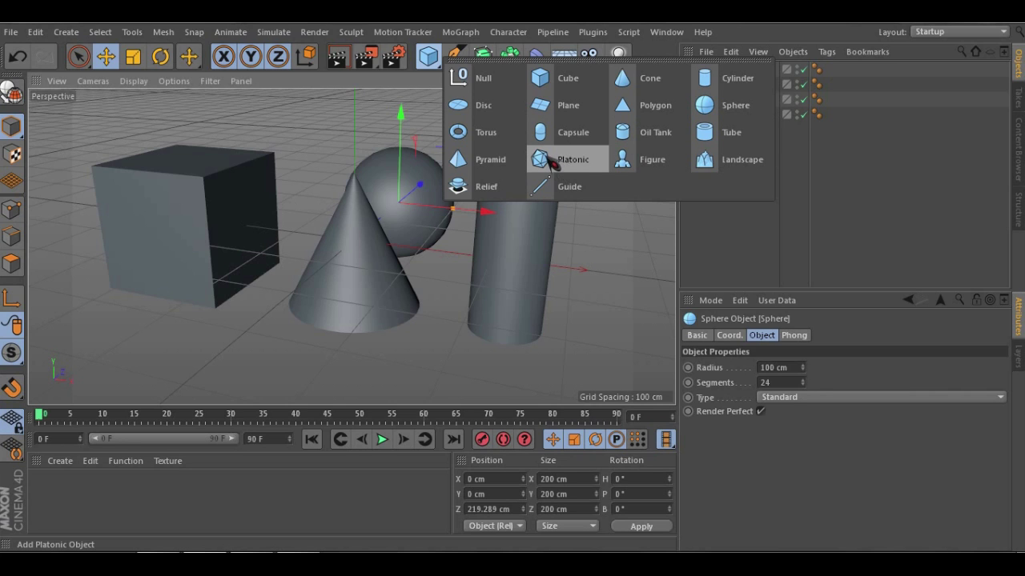
{"action": "left_click", "coordinate": [707, 159]}
{"action": "scroll", "coordinate": [298, 259], "scroll_direction": "down", "scroll_amount": 3}
{"action": "mouse_move", "coordinate": [298, 258]}
{"action": "left_mouse_down", "text": "alt"}
{"action": "mouse_move", "coordinate": [304, 245]}
{"action": "mouse_move", "coordinate": [302, 254]}
{"action": "left_mouse_up", "text": "alt"}
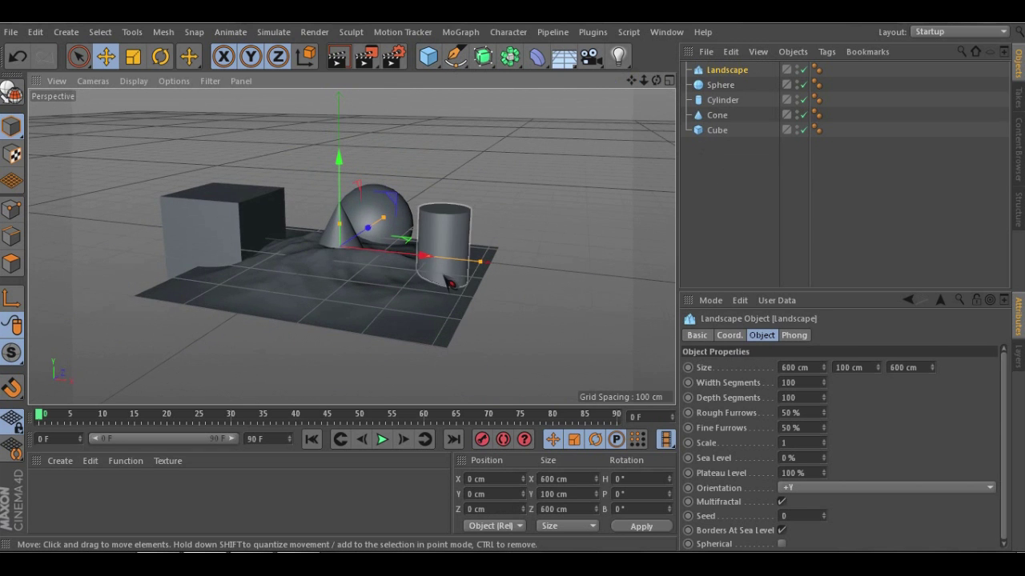
{"action": "left_click_drag", "start_coordinate": [424, 258], "coordinate": [647, 270]}
{"action": "scroll", "coordinate": [445, 271], "scroll_direction": "up", "scroll_amount": 3}
{"action": "left_click_drag", "start_coordinate": [445, 270], "coordinate": [447, 290], "text": "alt"}
{"action": "left_click_drag", "start_coordinate": [432, 200], "coordinate": [544, 213]}
{"action": "left_click_drag", "start_coordinate": [367, 209], "coordinate": [364, 196], "text": "alt"}
{"action": "scroll", "coordinate": [304, 199], "scroll_direction": "down", "scroll_amount": 4}
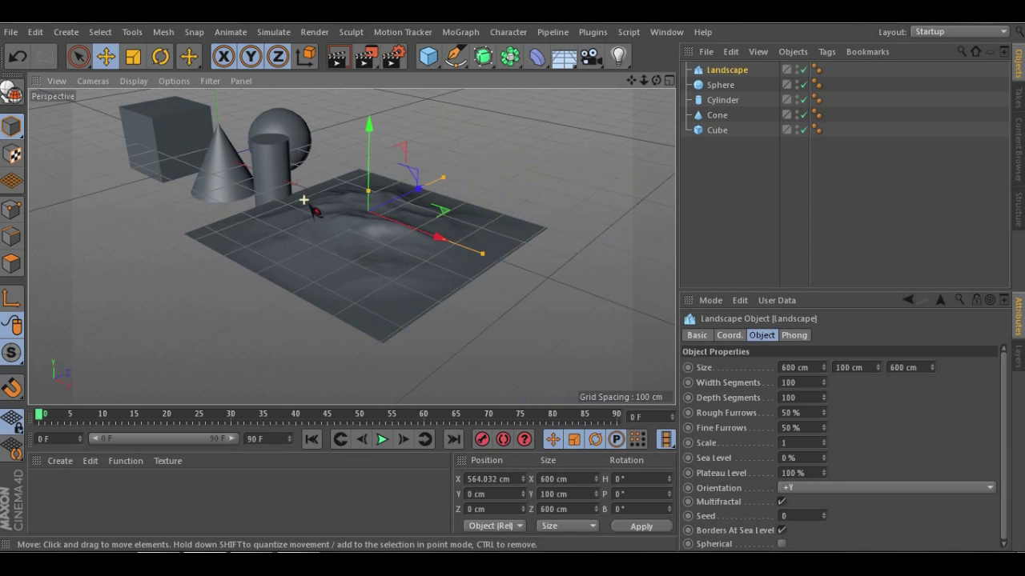
Resize the landscape's depth along Z to about 477 cm
{"action": "left_click_drag", "start_coordinate": [445, 179], "coordinate": [531, 139]}
{"action": "left_click_drag", "start_coordinate": [477, 171], "coordinate": [435, 189]}
{"action": "scroll", "coordinate": [329, 282], "scroll_direction": "up", "scroll_amount": 5}
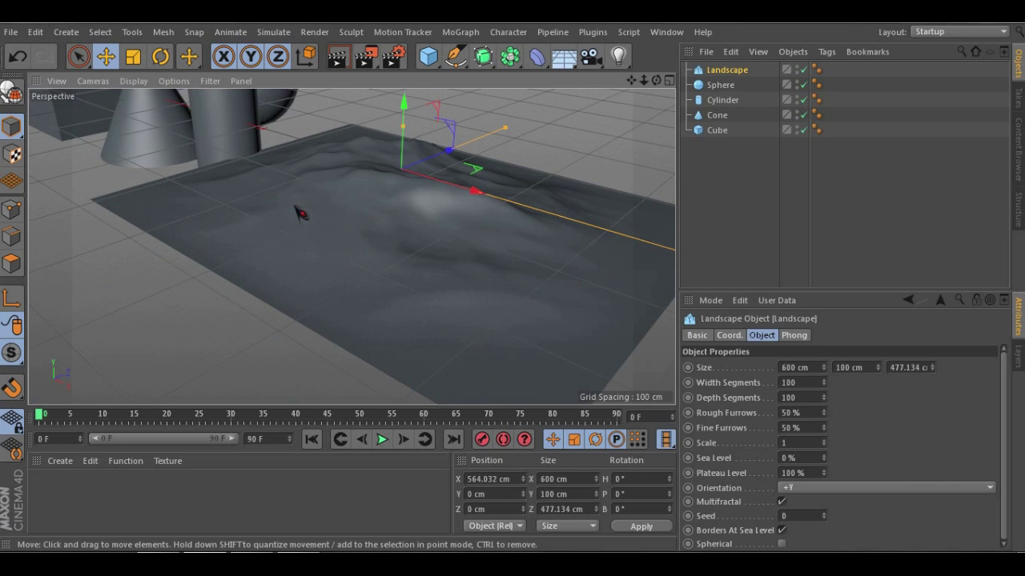
Shrink the sphere interactively in the viewport to a radius of about 65 cm
{"action": "left_click_drag", "start_coordinate": [265, 167], "coordinate": [287, 170], "text": "alt"}
{"action": "middle_click_drag", "start_coordinate": [264, 174], "coordinate": [352, 245], "text": "alt"}
{"action": "left_click_drag", "start_coordinate": [352, 245], "coordinate": [419, 241], "text": "alt"}
{"action": "middle_click_drag", "start_coordinate": [384, 216], "coordinate": [429, 236], "text": "alt"}
{"action": "left_click_drag", "start_coordinate": [433, 243], "coordinate": [337, 208], "text": "alt"}
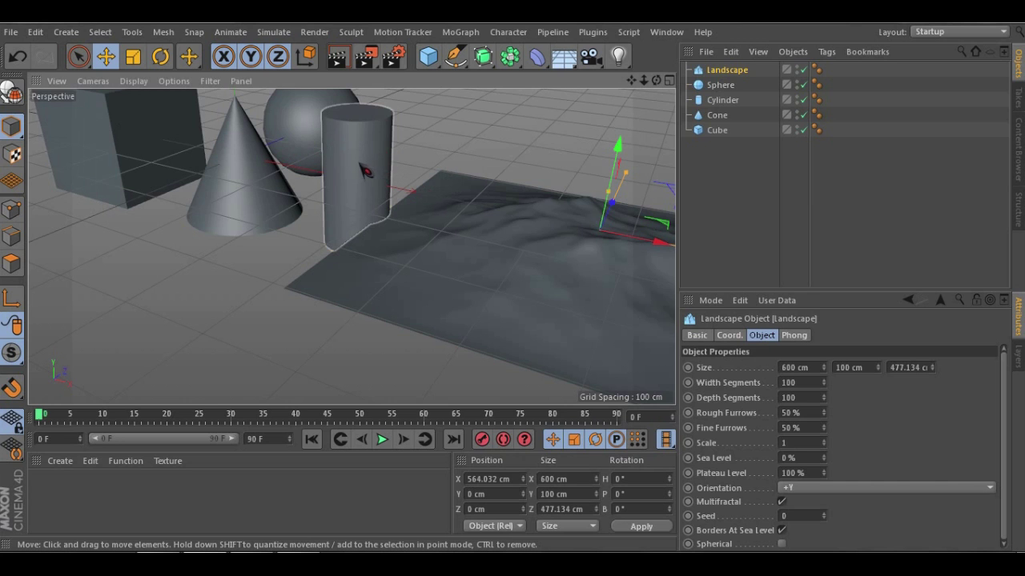
{"action": "left_click", "coordinate": [714, 85]}
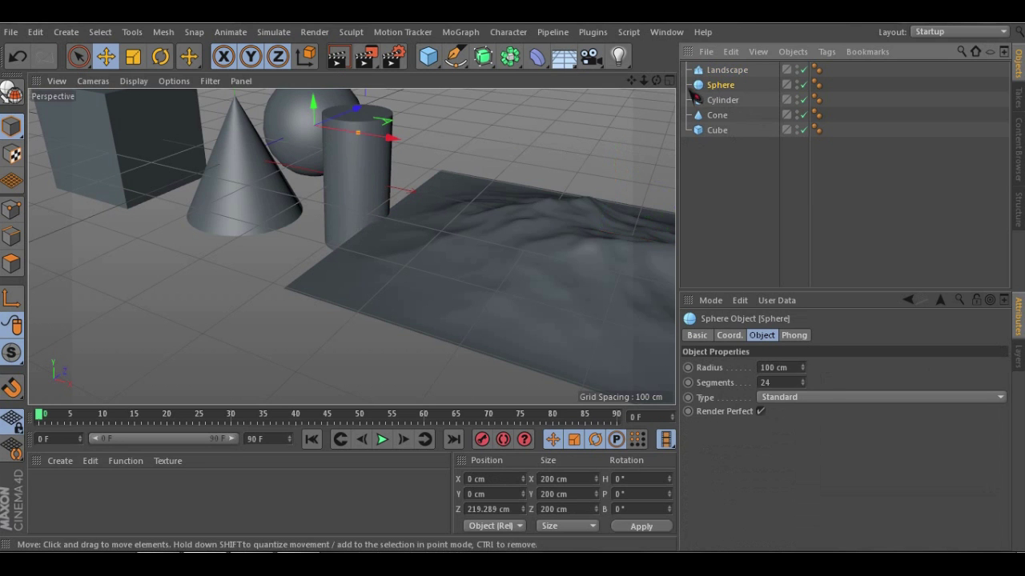
{"action": "key", "text": "o"}
{"action": "scroll", "coordinate": [322, 233], "scroll_direction": "up", "scroll_amount": 6}
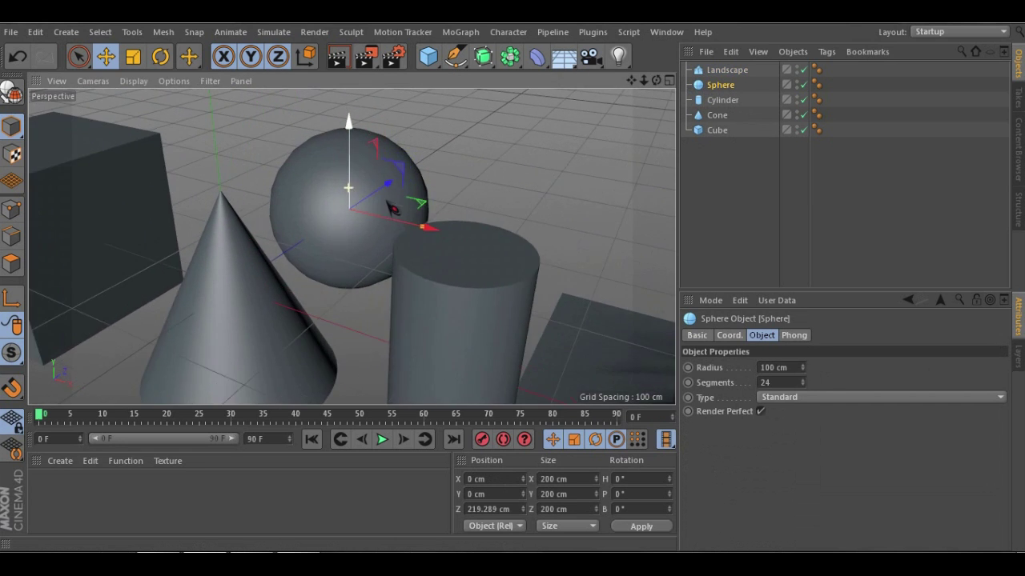
{"action": "scroll", "coordinate": [451, 245], "scroll_direction": "up", "scroll_amount": 1}
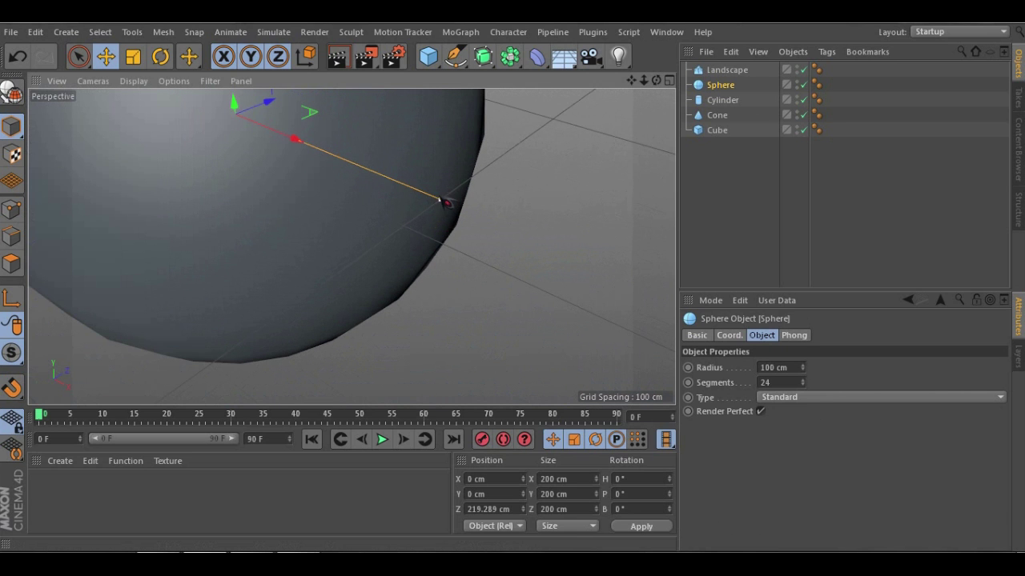
{"action": "scroll", "coordinate": [411, 176], "scroll_direction": "down", "scroll_amount": 3}
{"action": "scroll", "coordinate": [397, 165], "scroll_direction": "up", "scroll_amount": 1}
{"action": "left_click_drag", "start_coordinate": [468, 260], "coordinate": [264, 206], "text": "alt"}
{"action": "scroll", "coordinate": [390, 183], "scroll_direction": "down", "scroll_amount": 2}
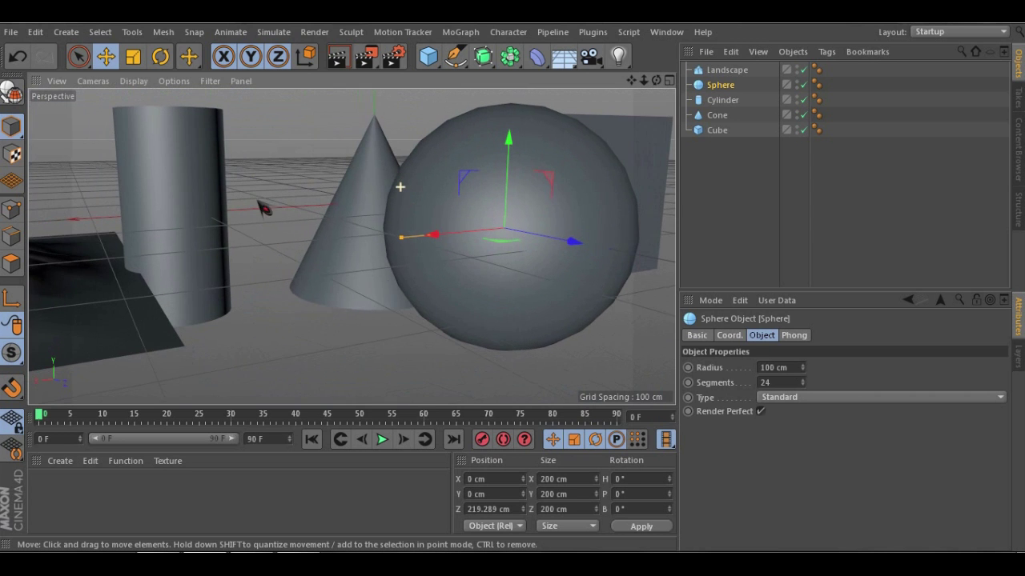
{"action": "left_click_drag", "start_coordinate": [406, 246], "coordinate": [424, 284]}
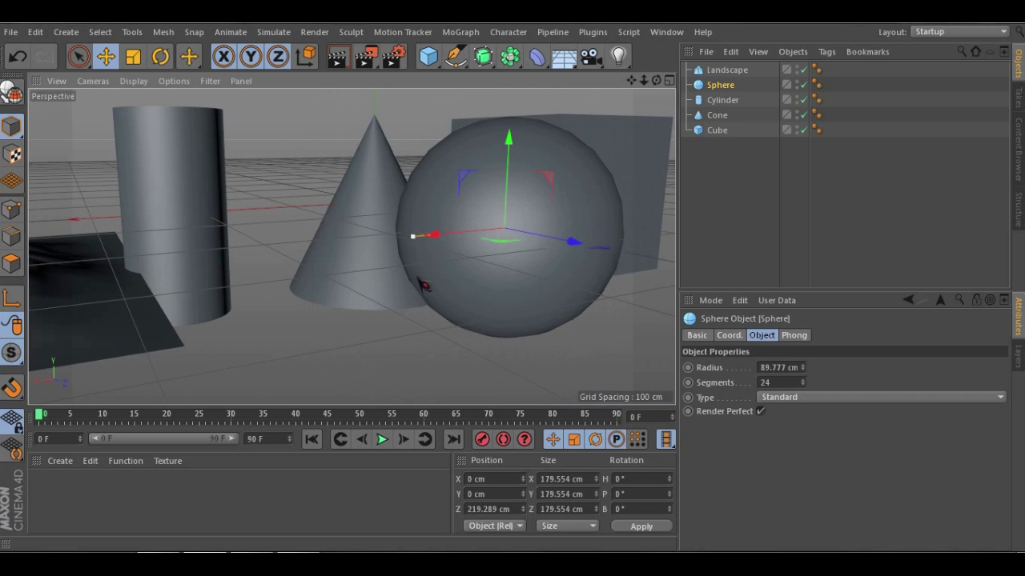
{"action": "mouse_move", "coordinate": [411, 237]}
{"action": "left_mouse_down"}
{"action": "mouse_move", "coordinate": [404, 260]}
{"action": "mouse_move", "coordinate": [406, 250]}
{"action": "mouse_move", "coordinate": [391, 254]}
{"action": "left_mouse_up"}
Reshape the cylinder interactively to a radius of about 30 cm and a height of about 299 cm
{"action": "mouse_move", "coordinate": [374, 204]}
{"action": "left_mouse_down", "text": "alt"}
{"action": "mouse_move", "coordinate": [523, 173]}
{"action": "mouse_move", "coordinate": [357, 223]}
{"action": "mouse_move", "coordinate": [379, 249]}
{"action": "mouse_move", "coordinate": [359, 257]}
{"action": "mouse_move", "coordinate": [468, 245]}
{"action": "mouse_move", "coordinate": [450, 255]}
{"action": "mouse_move", "coordinate": [433, 241]}
{"action": "left_mouse_up", "text": "alt"}
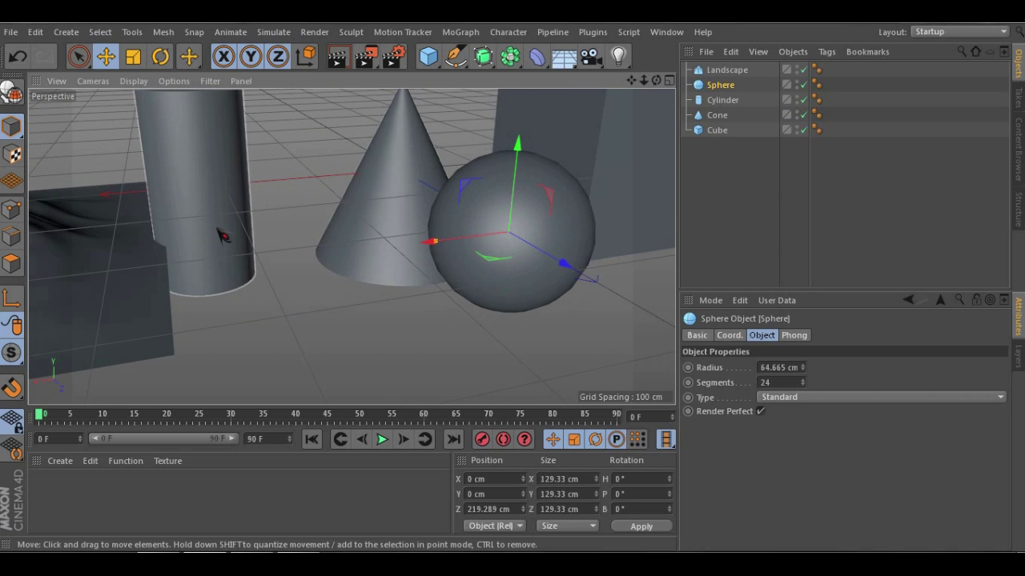
{"action": "left_click_drag", "start_coordinate": [224, 235], "coordinate": [256, 240], "text": "alt"}
{"action": "left_click", "coordinate": [243, 242]}
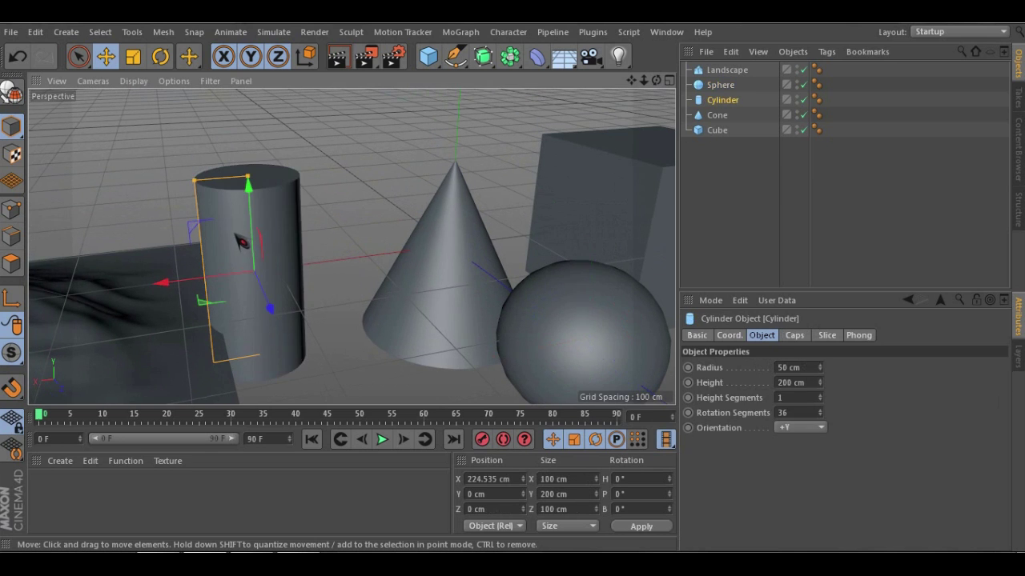
{"action": "scroll", "coordinate": [221, 206], "scroll_direction": "up", "scroll_amount": 2}
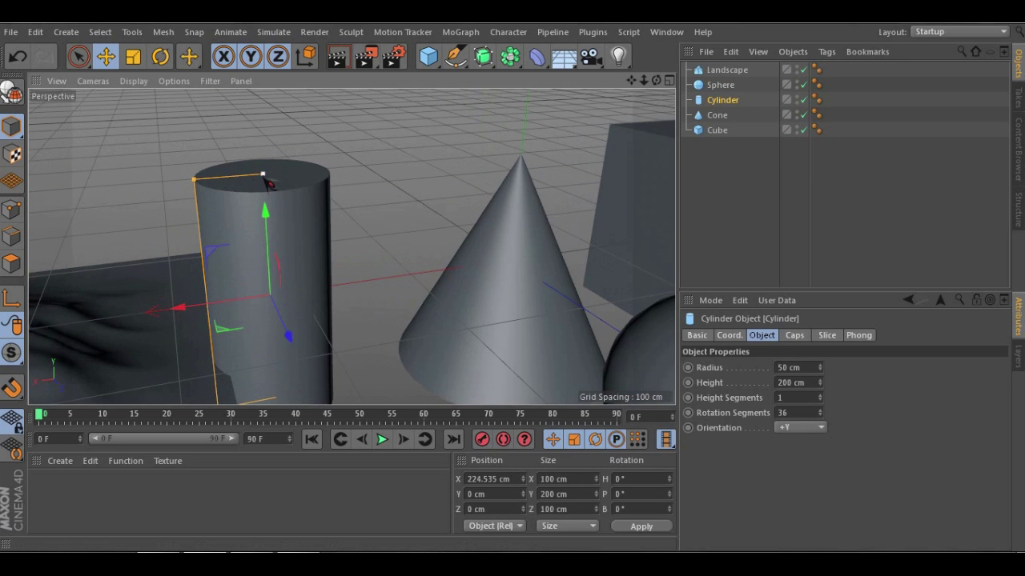
{"action": "scroll", "coordinate": [274, 184], "scroll_direction": "down", "scroll_amount": 2}
{"action": "left_click_drag", "start_coordinate": [277, 185], "coordinate": [239, 164]}
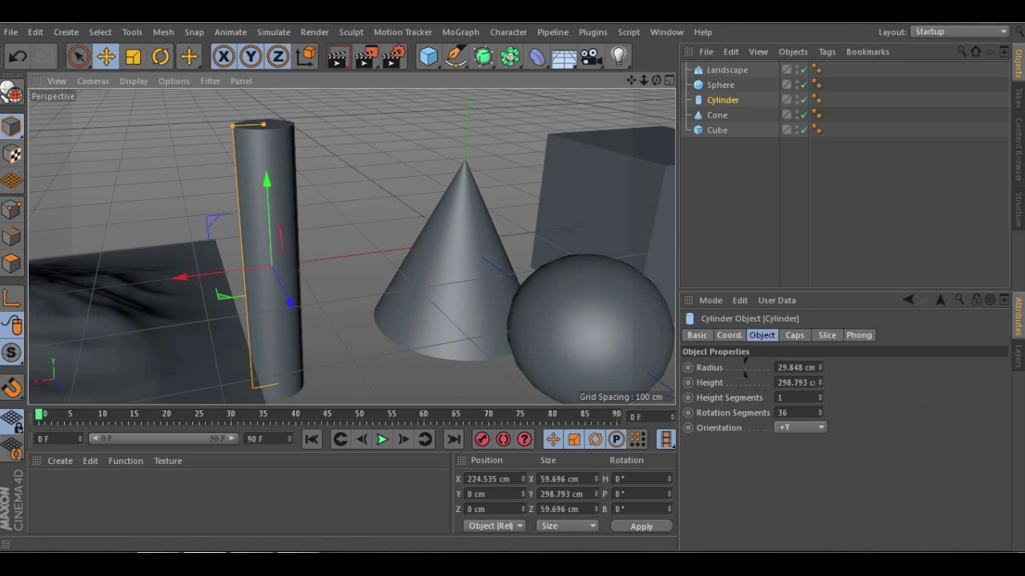
Set the cylinder's radius to 40 cm and convert it into an editable polygon object
{"action": "double_click", "coordinate": [780, 367]}
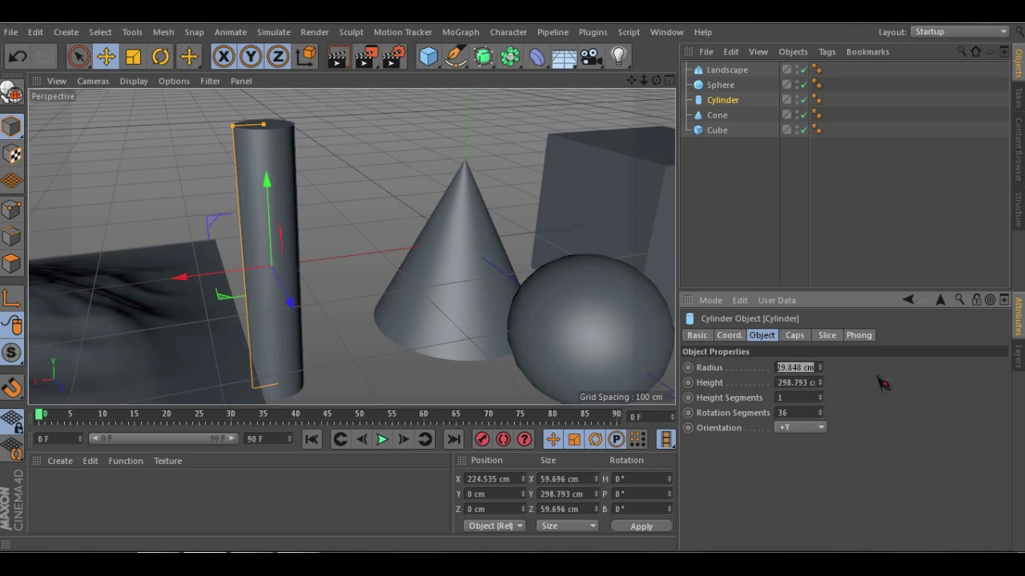
{"action": "type", "text": "40"}
{"action": "key", "text": "Return"}
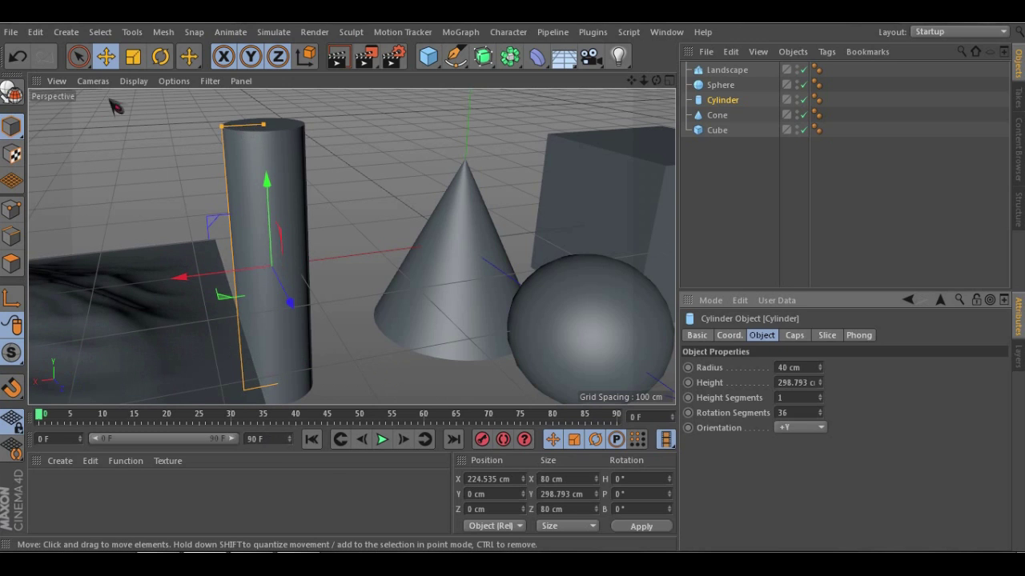
{"action": "left_click", "coordinate": [12, 90]}
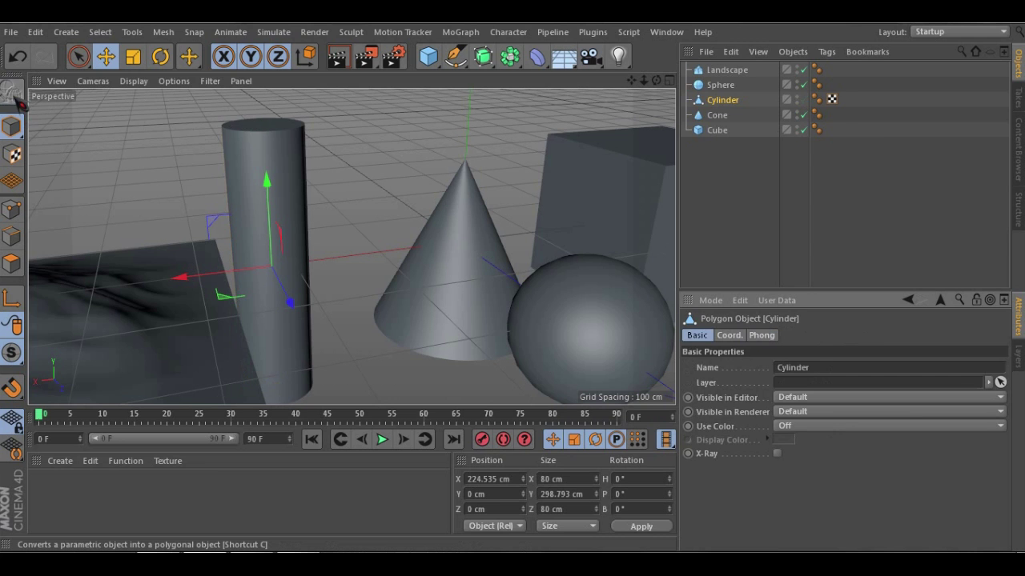
Examine the editable cylinder from several angles, including its cap and its viewport handles
{"action": "left_click_drag", "start_coordinate": [280, 171], "coordinate": [188, 301], "text": "alt"}
{"action": "left_click_drag", "start_coordinate": [312, 279], "coordinate": [75, 287], "text": "alt"}
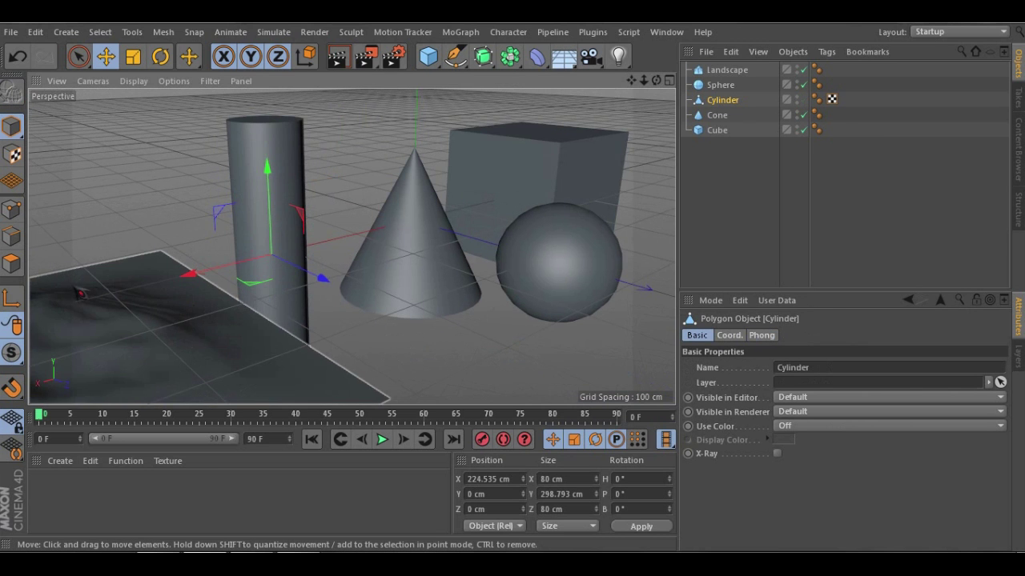
{"action": "right_click_drag", "start_coordinate": [214, 234], "coordinate": [228, 237], "text": "alt"}
{"action": "left_click_drag", "start_coordinate": [289, 246], "coordinate": [256, 221], "text": "alt"}
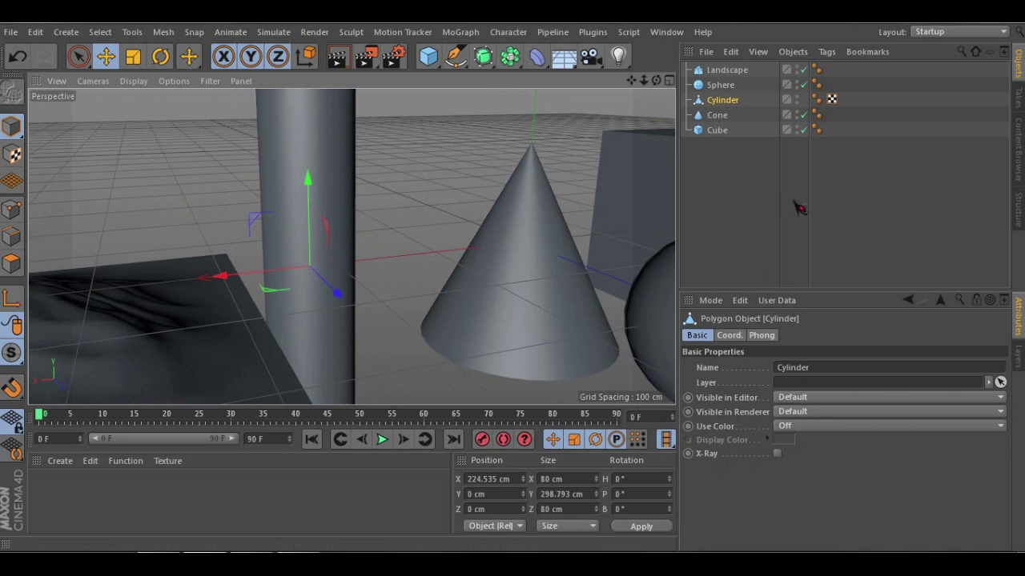
{"action": "scroll", "coordinate": [324, 202], "scroll_direction": "down", "scroll_amount": 3}
{"action": "scroll", "coordinate": [324, 241], "scroll_direction": "up", "scroll_amount": 3}
{"action": "left_click_drag", "start_coordinate": [313, 213], "coordinate": [480, 300], "text": "alt"}
{"action": "middle_click_drag", "start_coordinate": [294, 250], "coordinate": [320, 311], "text": "alt"}
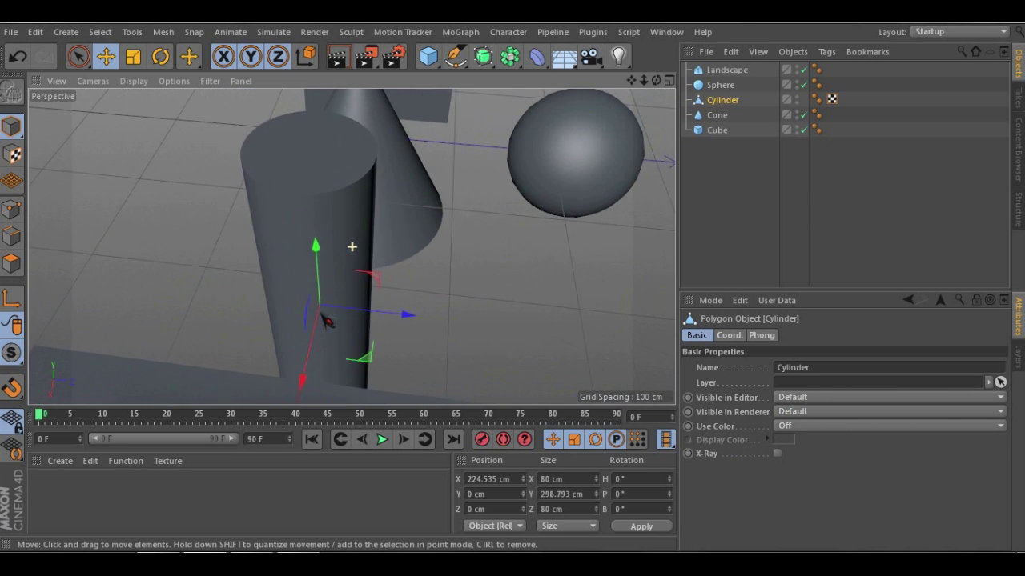
{"action": "left_click_drag", "start_coordinate": [319, 281], "coordinate": [278, 229], "text": "alt"}
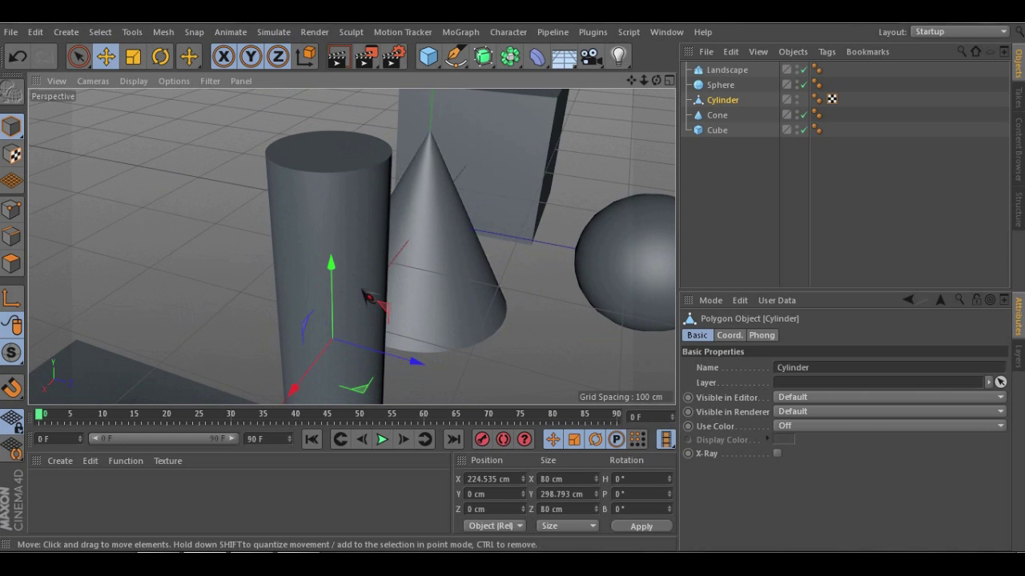
{"action": "scroll", "coordinate": [361, 289], "scroll_direction": "down", "scroll_amount": 2}
{"action": "middle_click_drag", "start_coordinate": [362, 327], "coordinate": [337, 318], "text": "alt"}
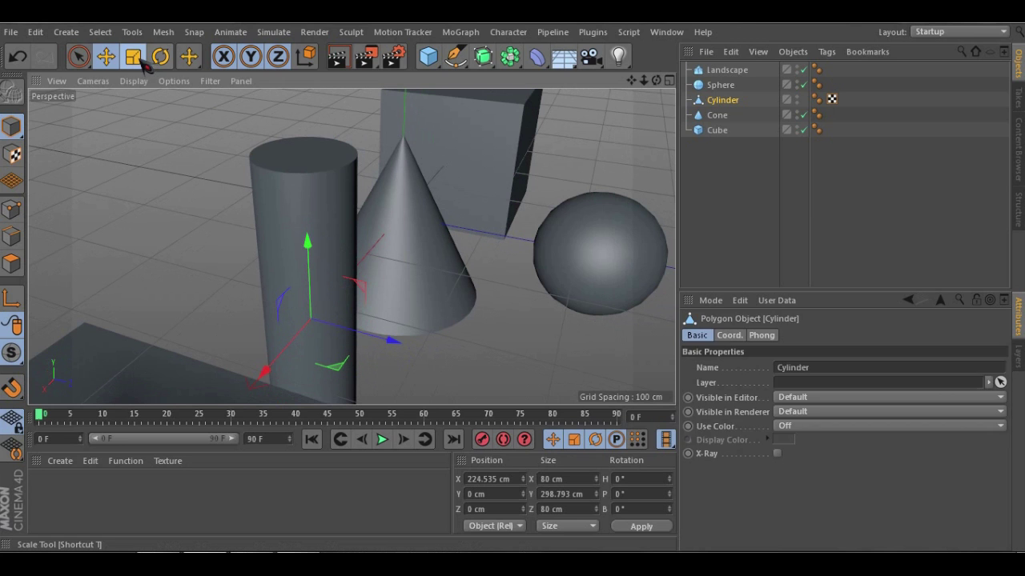
Stretch the editable cylinder along Z to about 234 cm with the Scale tool, and rescale it along the same axis
{"action": "left_click", "coordinate": [136, 60]}
{"action": "left_click_drag", "start_coordinate": [394, 343], "coordinate": [579, 394]}
{"action": "left_click_drag", "start_coordinate": [293, 222], "coordinate": [331, 331], "text": "alt"}
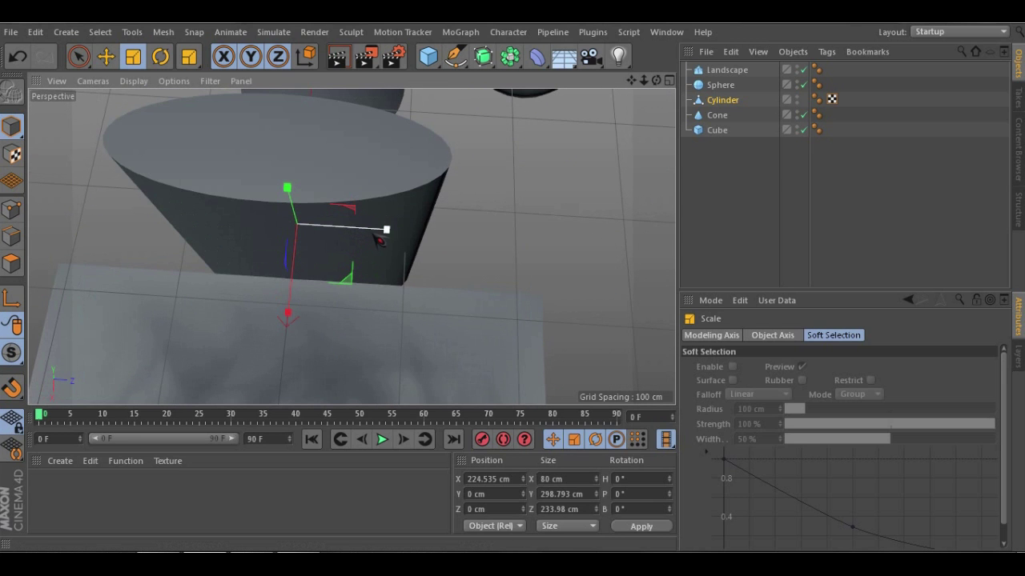
{"action": "left_click_drag", "start_coordinate": [386, 230], "coordinate": [345, 252]}
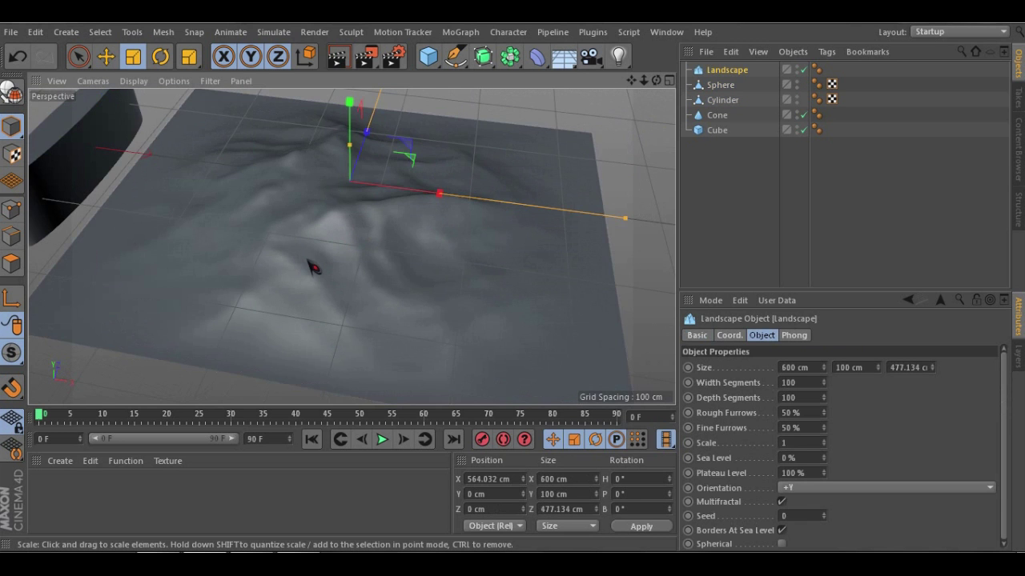
Resize the landscape interactively with its viewport handles to about 406 cm wide, 211 cm high and 543 cm deep
{"action": "left_click_drag", "start_coordinate": [311, 268], "coordinate": [340, 185], "text": "alt"}
{"action": "left_click_drag", "start_coordinate": [313, 244], "coordinate": [324, 280], "text": "alt"}
{"action": "left_click_drag", "start_coordinate": [349, 161], "coordinate": [368, 55]}
{"action": "left_click_drag", "start_coordinate": [520, 284], "coordinate": [320, 234]}
{"action": "left_click_drag", "start_coordinate": [340, 190], "coordinate": [342, 126]}
{"action": "scroll", "coordinate": [345, 234], "scroll_direction": "down", "scroll_amount": 4}
{"action": "left_click_drag", "start_coordinate": [343, 242], "coordinate": [457, 238], "text": "alt"}
{"action": "left_click_drag", "start_coordinate": [560, 205], "coordinate": [486, 225]}
{"action": "left_click_drag", "start_coordinate": [352, 250], "coordinate": [72, 210], "text": "alt"}
{"action": "left_click_drag", "start_coordinate": [626, 261], "coordinate": [650, 265]}
{"action": "left_click_drag", "start_coordinate": [256, 254], "coordinate": [395, 223], "text": "alt"}
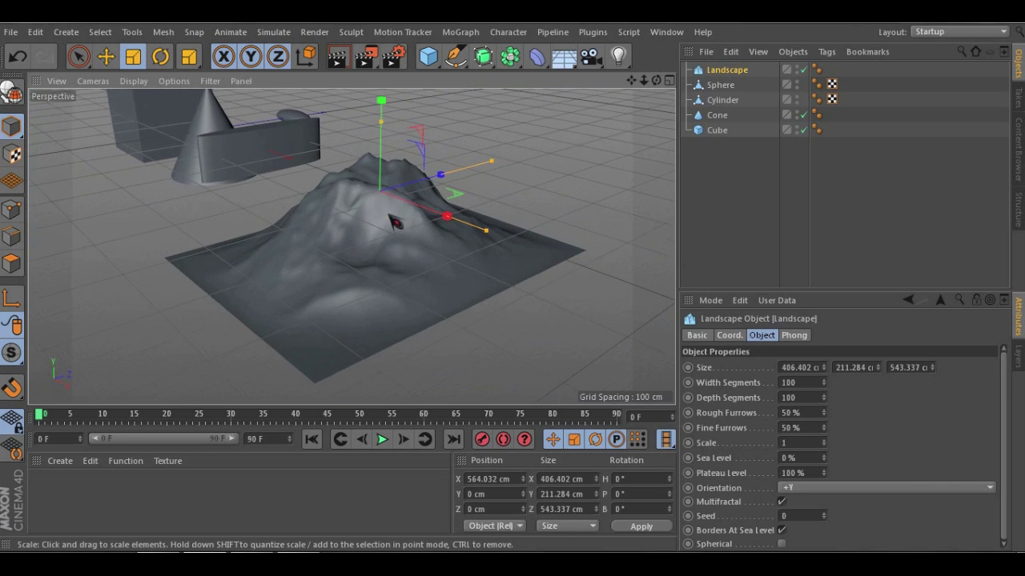
Set the landscape's width segments and depth segments to 500 each and check the finer surface detail up close
{"action": "scroll", "coordinate": [395, 222], "scroll_direction": "up", "scroll_amount": 3}
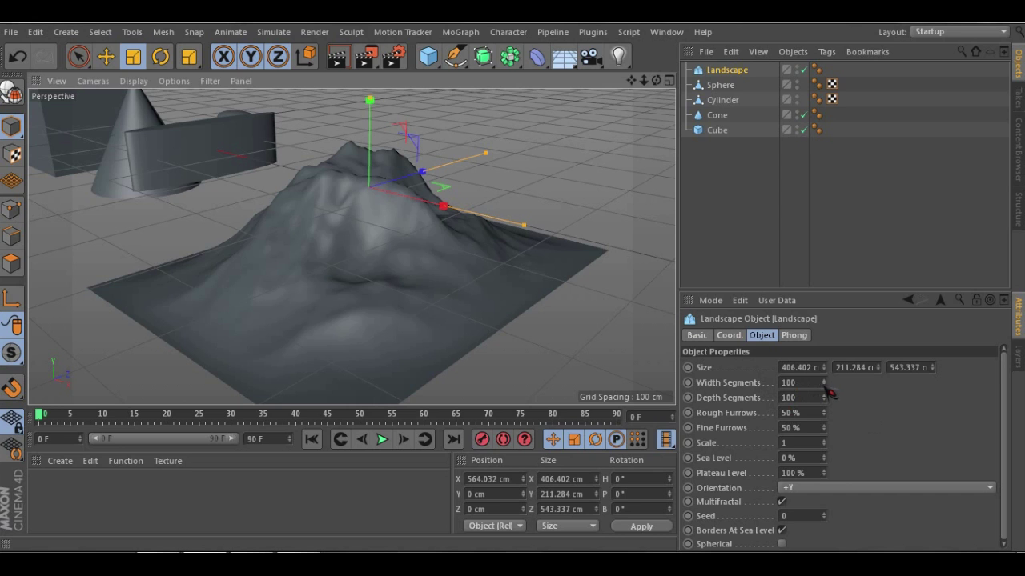
{"action": "left_click_drag", "start_coordinate": [829, 392], "coordinate": [830, 392]}
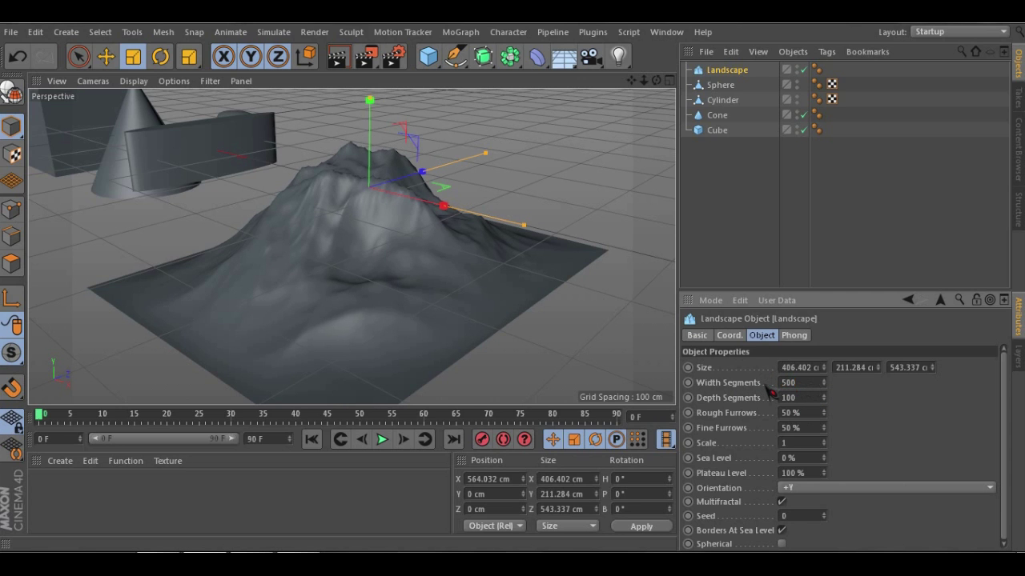
{"action": "scroll", "coordinate": [368, 183], "scroll_direction": "up", "scroll_amount": 6}
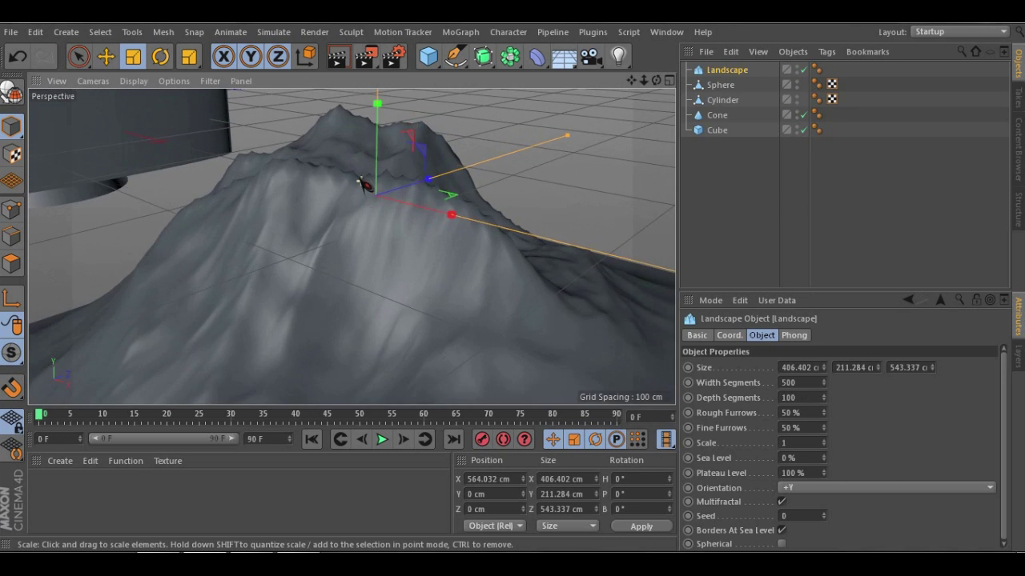
{"action": "middle_click_drag", "start_coordinate": [356, 175], "coordinate": [350, 211], "text": "alt"}
{"action": "mouse_move", "coordinate": [351, 208]}
{"action": "left_mouse_down", "text": "alt"}
{"action": "mouse_move", "coordinate": [241, 171]}
{"action": "mouse_move", "coordinate": [171, 164]}
{"action": "mouse_move", "coordinate": [348, 211]}
{"action": "left_mouse_up", "text": "alt"}
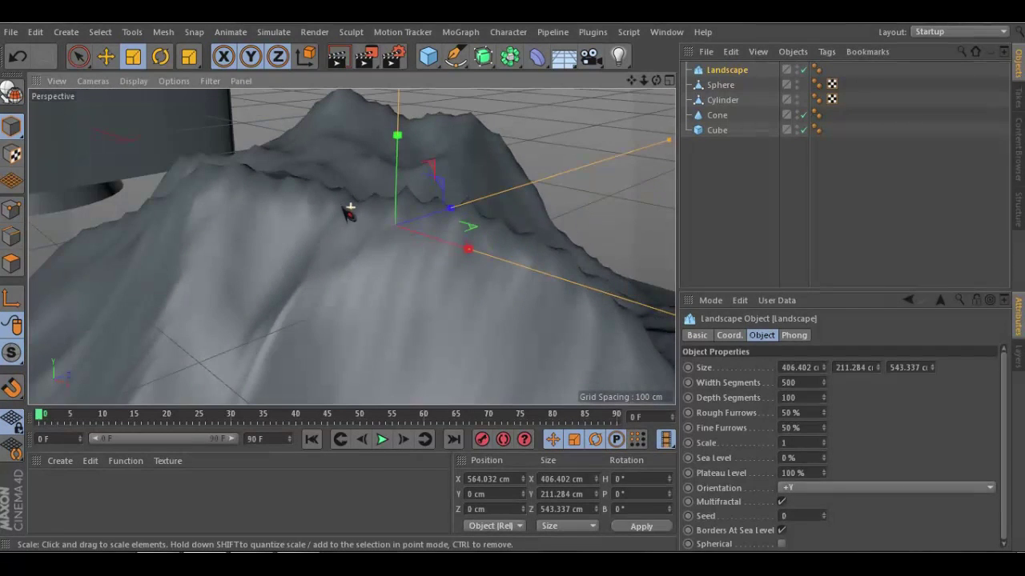
{"action": "left_click", "coordinate": [804, 397]}
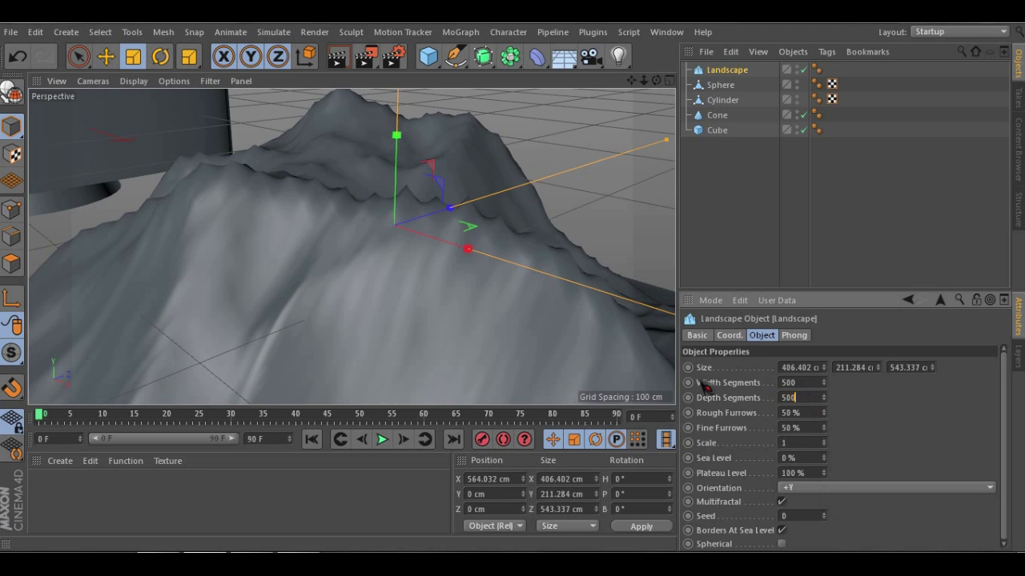
{"action": "left_click_drag", "start_coordinate": [457, 355], "coordinate": [472, 293], "text": "alt"}
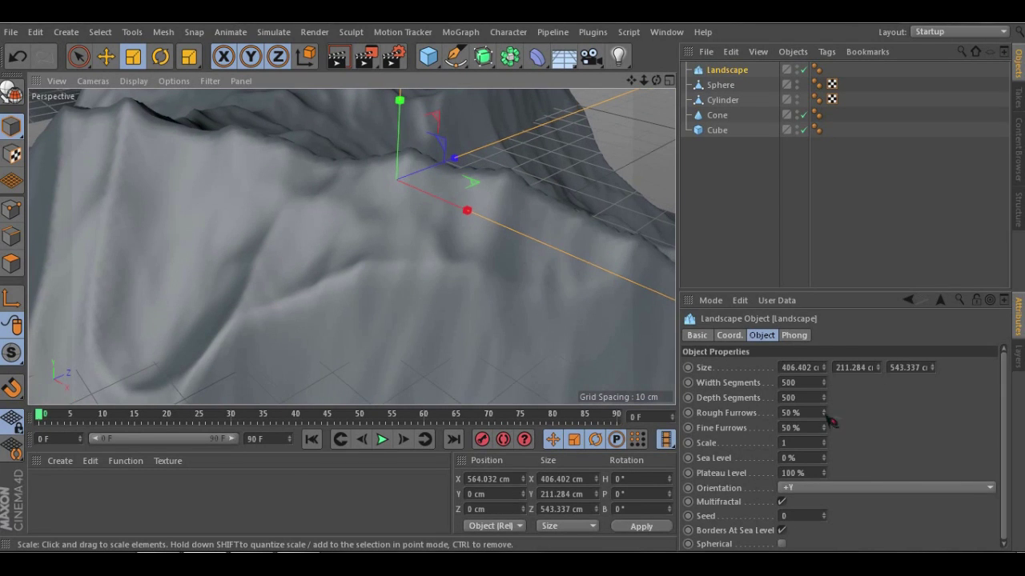
Set the landscape's width and depth segments to 50 each and inspect the coarser surface from several angles
{"action": "left_click", "coordinate": [798, 382]}
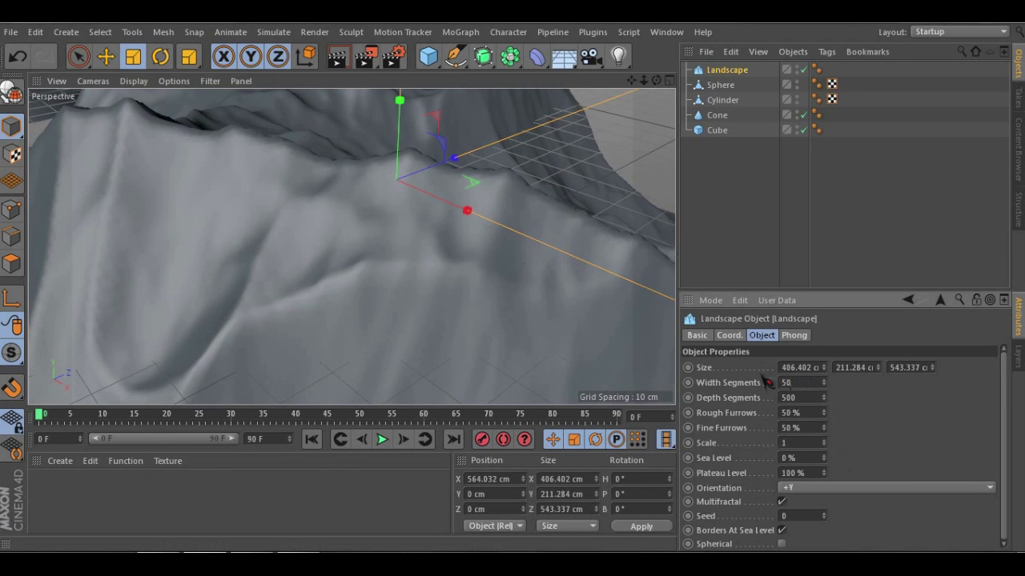
{"action": "type", "text": "50"}
{"action": "key", "text": "Tab"}
{"action": "type", "text": "50"}
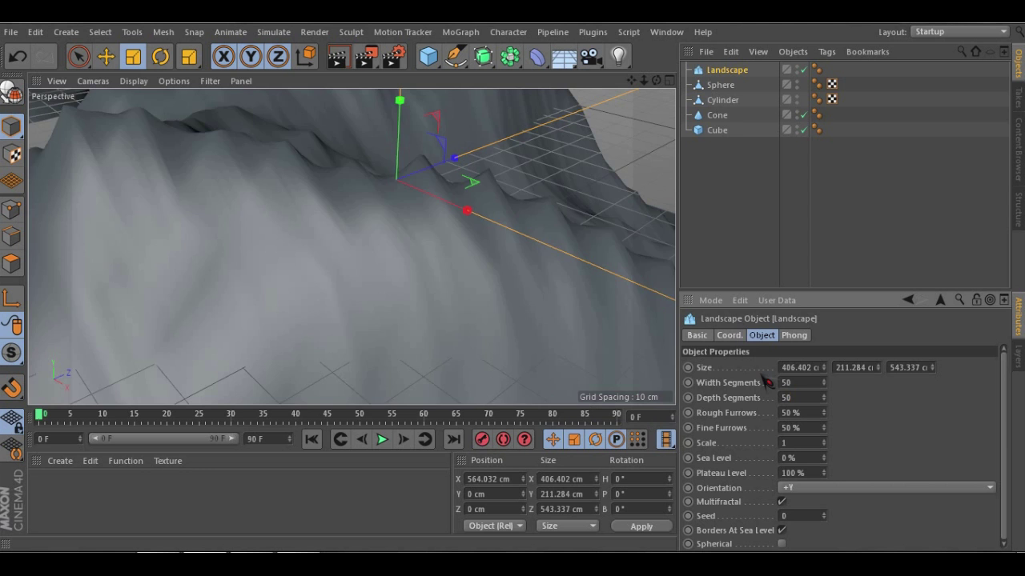
{"action": "key", "text": "Return"}
{"action": "scroll", "coordinate": [468, 243], "scroll_direction": "down", "scroll_amount": 4}
{"action": "left_click_drag", "start_coordinate": [448, 262], "coordinate": [295, 211], "text": "alt"}
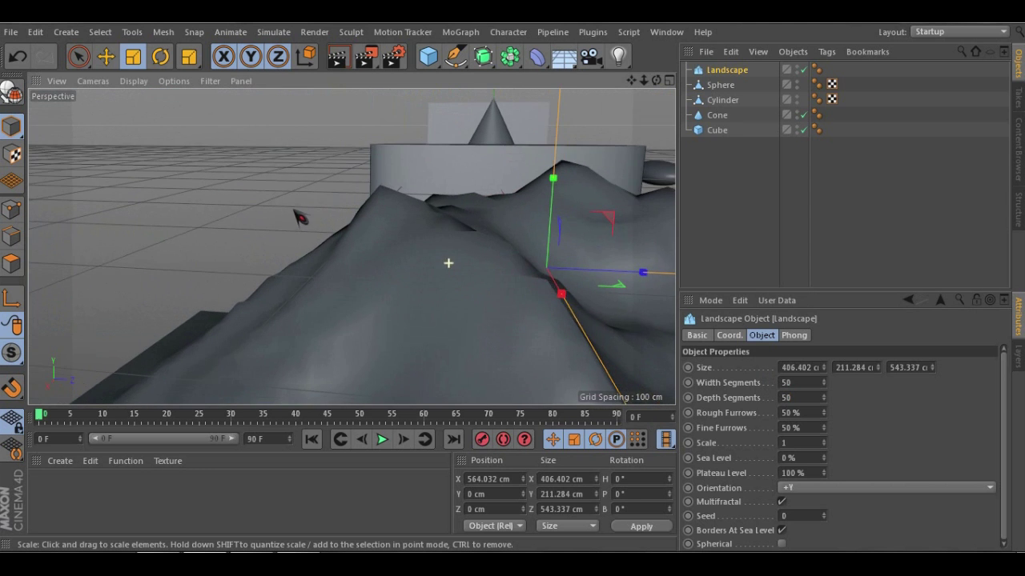
{"action": "scroll", "coordinate": [497, 262], "scroll_direction": "up", "scroll_amount": 3}
{"action": "middle_click_drag", "start_coordinate": [510, 258], "coordinate": [348, 211], "text": "alt"}
{"action": "scroll", "coordinate": [402, 171], "scroll_direction": "up", "scroll_amount": 3}
{"action": "left_click_drag", "start_coordinate": [406, 170], "coordinate": [357, 185], "text": "alt"}
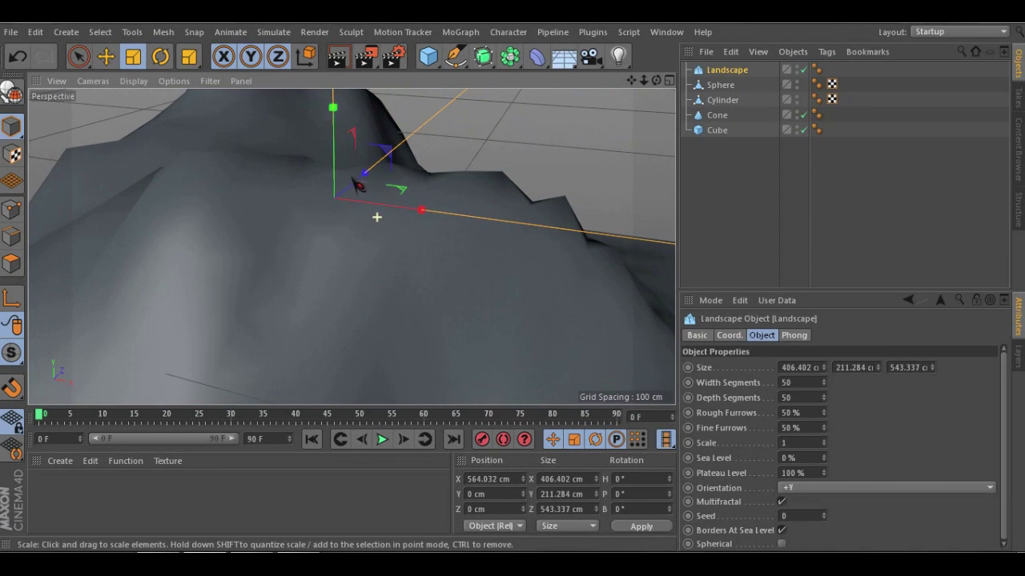
Restore the landscape's fine mesh with 500 width segments and 500 depth segments, and inspect the whole mountain
{"action": "left_click", "coordinate": [805, 382]}
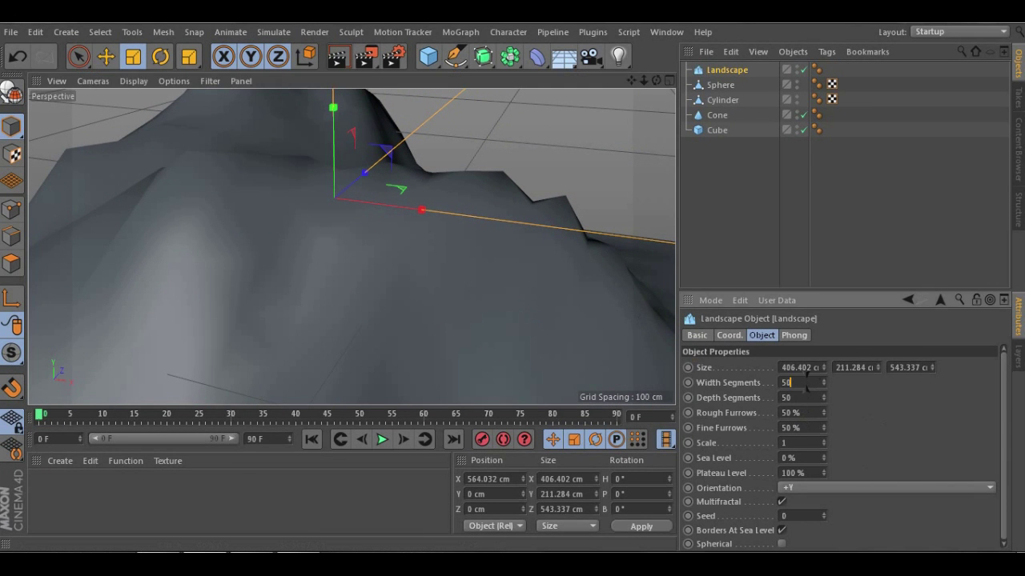
{"action": "key", "text": "Tab"}
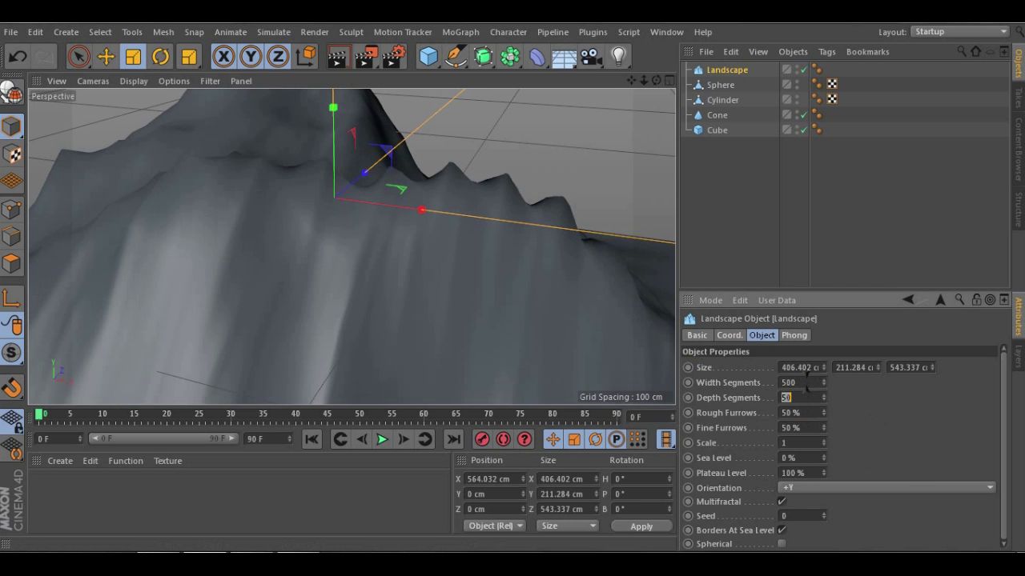
{"action": "key", "text": "Tab"}
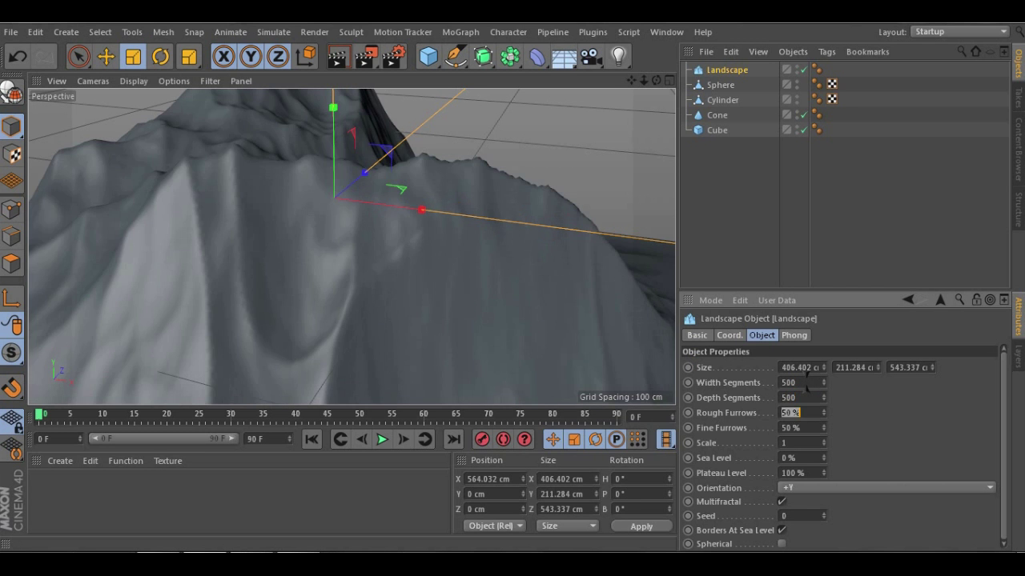
{"action": "scroll", "coordinate": [181, 311], "scroll_direction": "up", "scroll_amount": 2}
{"action": "left_click_drag", "start_coordinate": [312, 274], "coordinate": [285, 274], "text": "alt"}
{"action": "scroll", "coordinate": [286, 275], "scroll_direction": "down", "scroll_amount": 4}
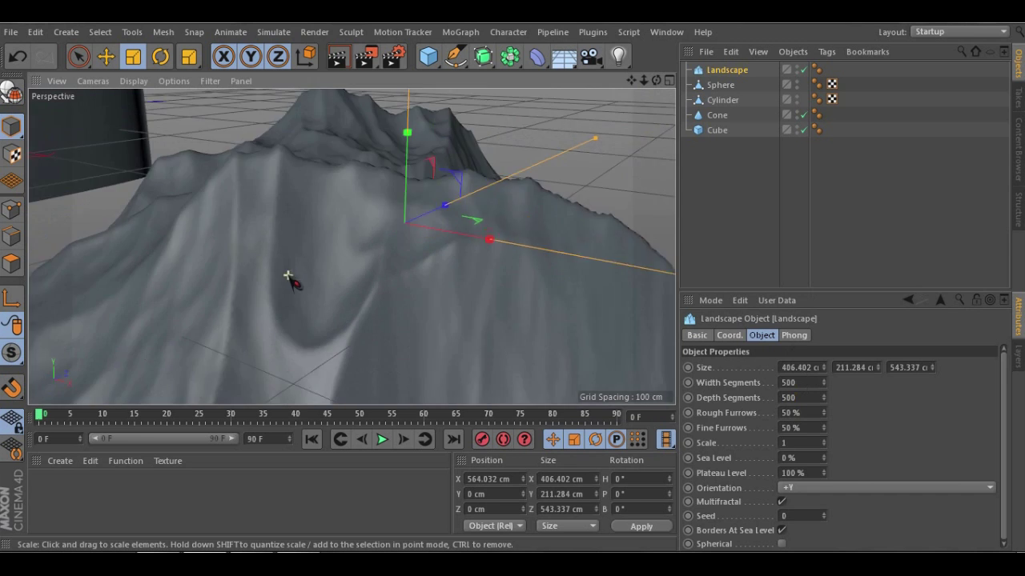
{"action": "left_click_drag", "start_coordinate": [259, 234], "coordinate": [392, 260], "text": "alt"}
{"action": "scroll", "coordinate": [392, 260], "scroll_direction": "down", "scroll_amount": 1}
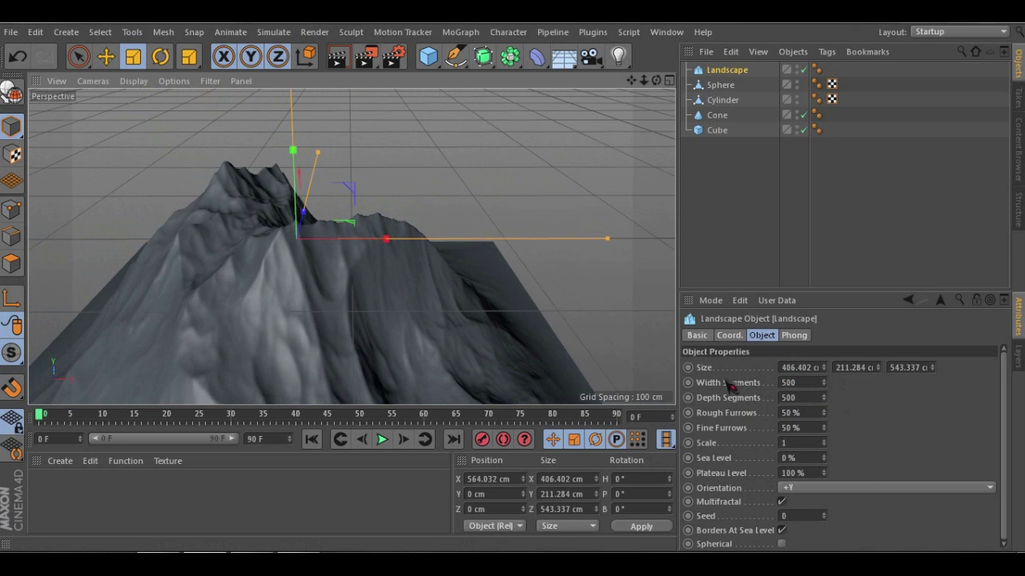
Resize the landscape to about 413 cm wide, 80 cm high and 481 cm deep using its size values and viewport handles
{"action": "left_click_drag", "start_coordinate": [825, 369], "coordinate": [879, 372]}
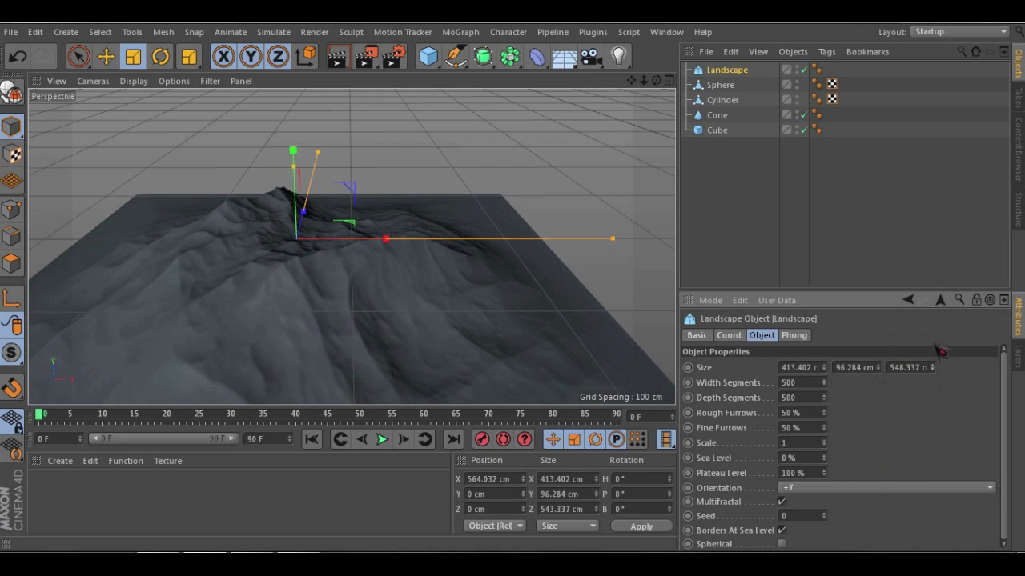
{"action": "mouse_move", "coordinate": [933, 368]}
{"action": "left_mouse_down"}
{"action": "mouse_move", "coordinate": [915, 510]}
{"action": "mouse_move", "coordinate": [933, 366]}
{"action": "left_mouse_up"}
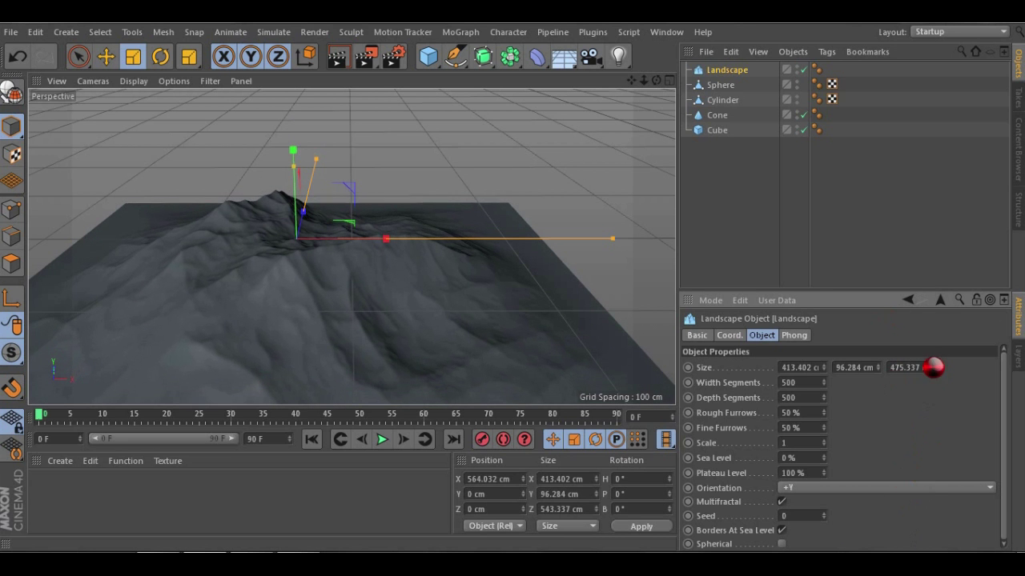
{"action": "left_click_drag", "start_coordinate": [462, 320], "coordinate": [354, 160], "text": "alt"}
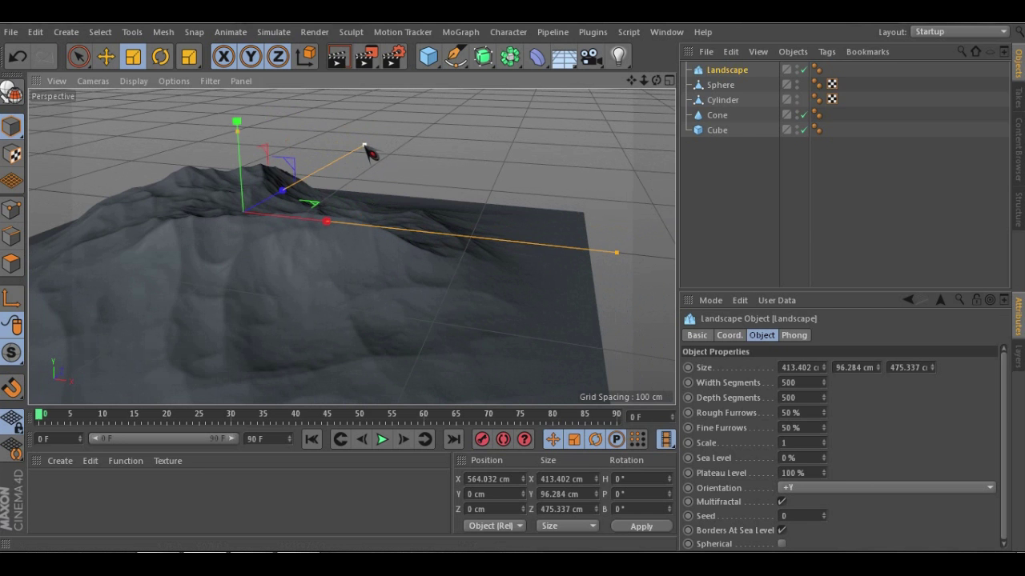
{"action": "mouse_move", "coordinate": [359, 170]}
{"action": "left_mouse_down"}
{"action": "mouse_move", "coordinate": [334, 168]}
{"action": "mouse_move", "coordinate": [405, 149]}
{"action": "mouse_move", "coordinate": [383, 170]}
{"action": "mouse_move", "coordinate": [357, 170]}
{"action": "left_mouse_up"}
{"action": "left_click_drag", "start_coordinate": [240, 244], "coordinate": [473, 196], "text": "alt"}
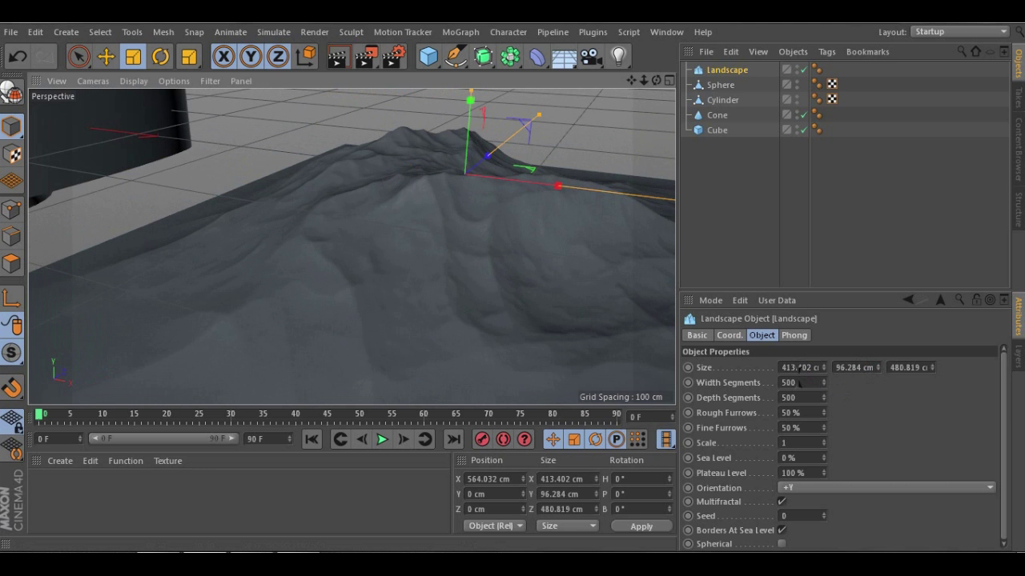
{"action": "left_click_drag", "start_coordinate": [481, 201], "coordinate": [445, 164], "text": "alt"}
{"action": "left_click_drag", "start_coordinate": [386, 246], "coordinate": [569, 194], "text": "alt"}
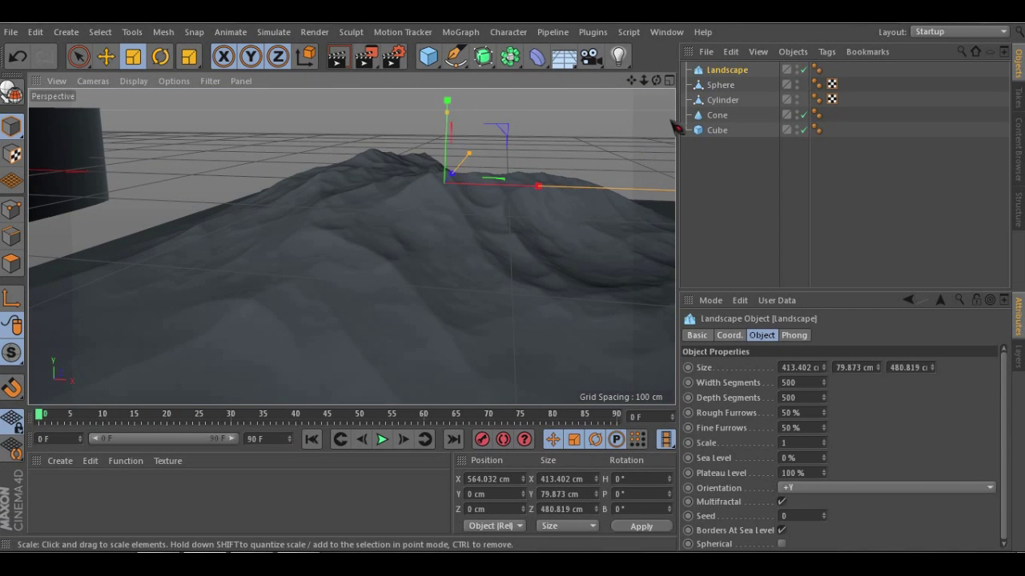
Select all objects in the scene and delete them, leaving the empty grid in view
{"action": "left_click_drag", "start_coordinate": [764, 184], "coordinate": [701, 72]}
{"action": "key", "text": "Delete"}
{"action": "left_click_drag", "start_coordinate": [560, 321], "coordinate": [421, 96], "text": "alt"}
{"action": "left_click_drag", "start_coordinate": [264, 240], "coordinate": [441, 82], "text": "alt"}
{"action": "left_click", "coordinate": [432, 56]}
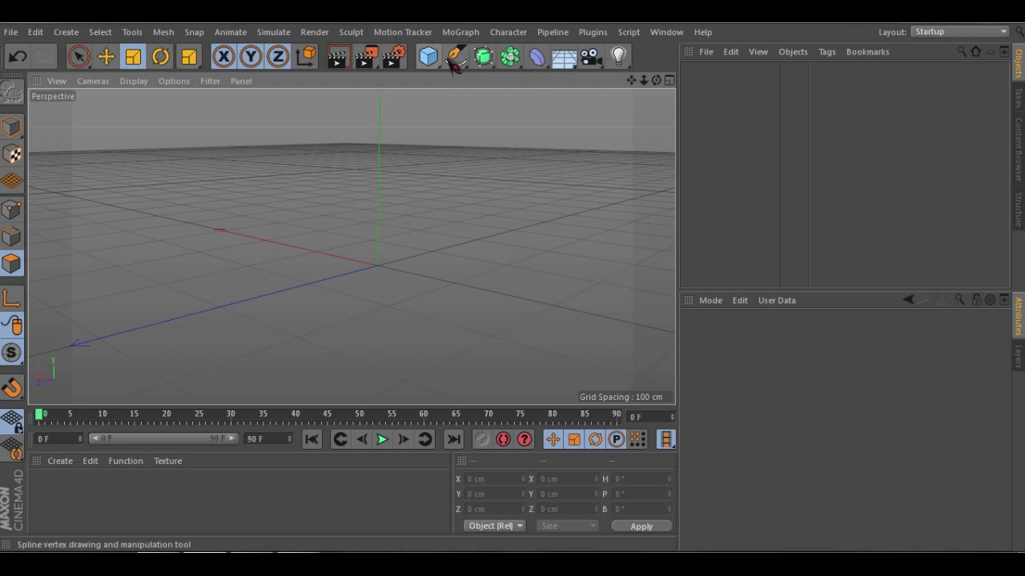
Draw a closed eight-point Bezier spline around the origin with the Pen tool, with a curved first point and straight corners elsewhere
{"action": "left_click", "coordinate": [456, 58]}
{"action": "left_click_drag", "start_coordinate": [358, 202], "coordinate": [322, 231]}
{"action": "left_click", "coordinate": [406, 239]}
{"action": "left_click", "coordinate": [382, 300]}
{"action": "left_click", "coordinate": [293, 316]}
{"action": "left_click", "coordinate": [208, 269]}
{"action": "left_click", "coordinate": [256, 180]}
{"action": "left_click", "coordinate": [426, 164]}
{"action": "left_click", "coordinate": [487, 235]}
{"action": "left_click", "coordinate": [360, 201]}
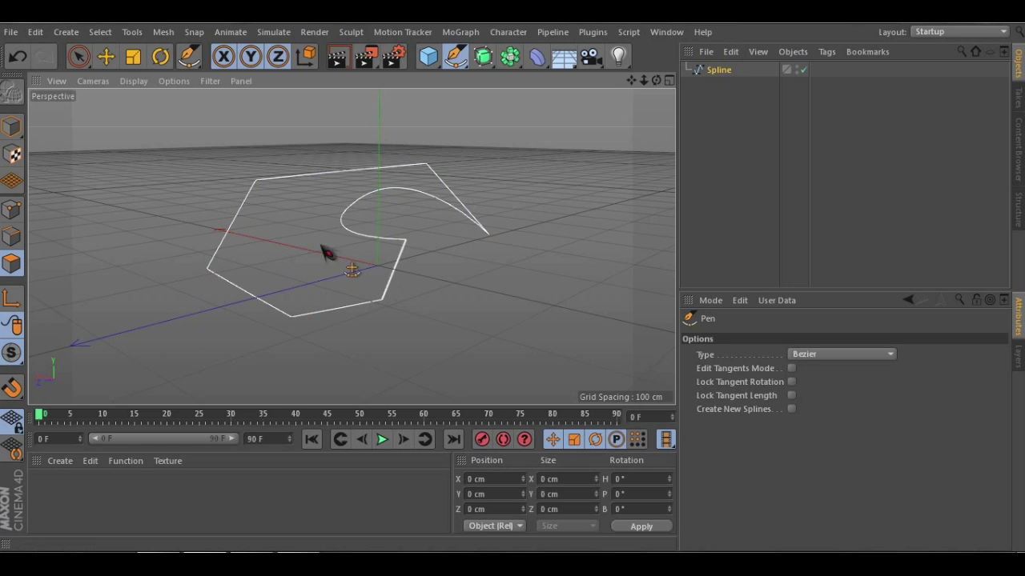
Test-render the spline without and with a light raised about 45 cm along Y, and delete the light
{"action": "left_click", "coordinate": [334, 64]}
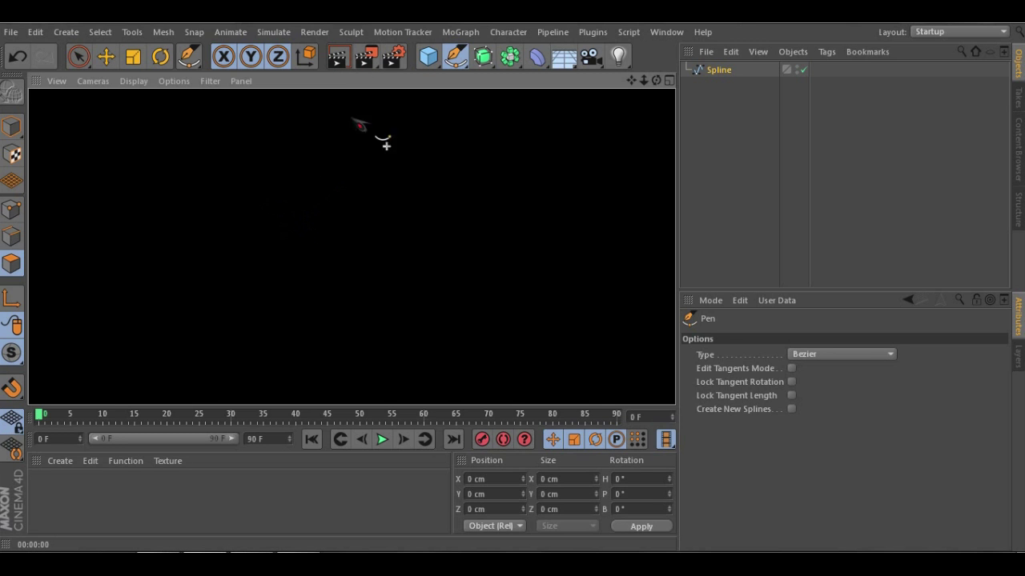
{"action": "left_click", "coordinate": [616, 57]}
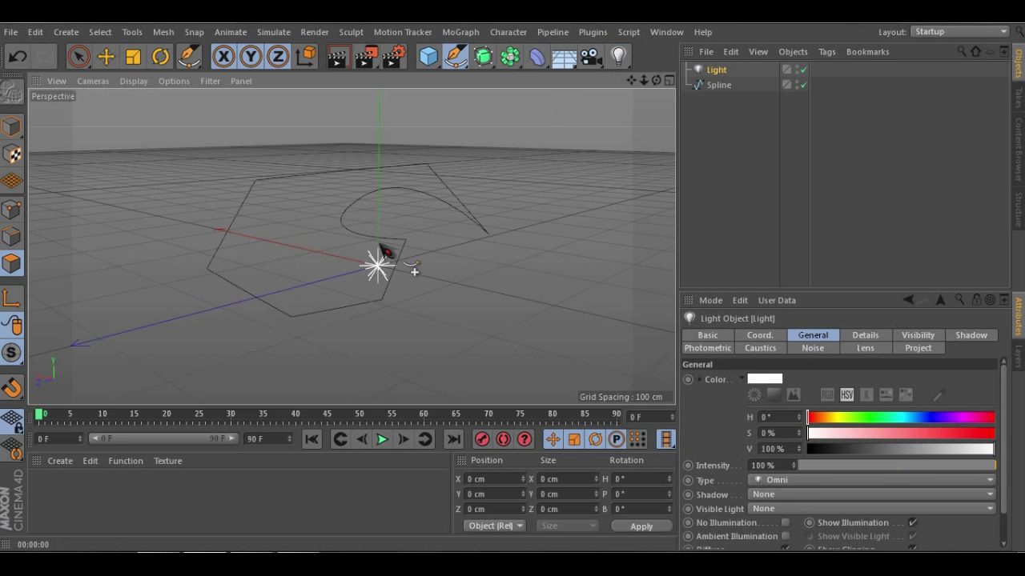
{"action": "left_click", "coordinate": [105, 56]}
{"action": "left_click_drag", "start_coordinate": [395, 199], "coordinate": [393, 155]}
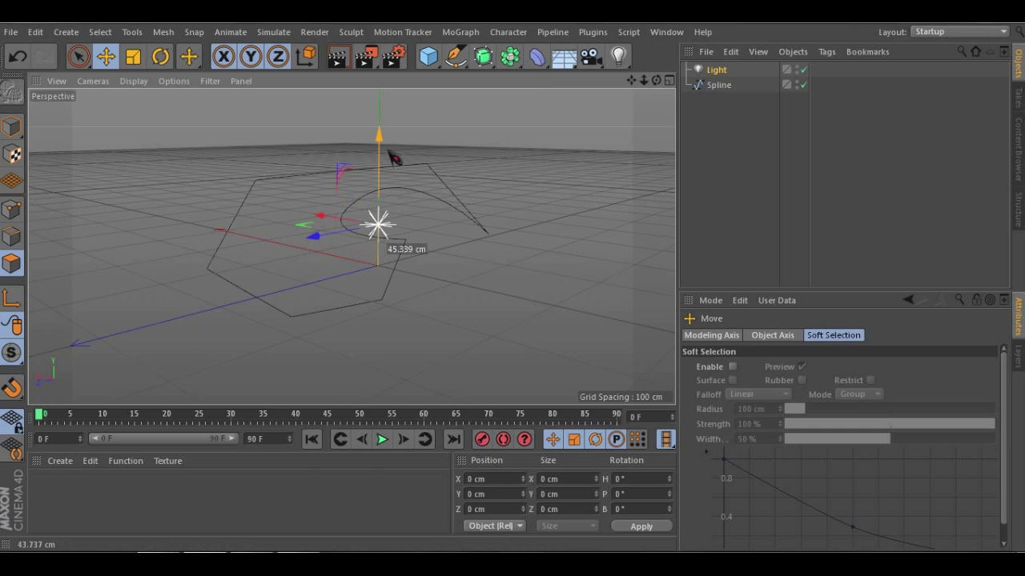
{"action": "left_click", "coordinate": [337, 58]}
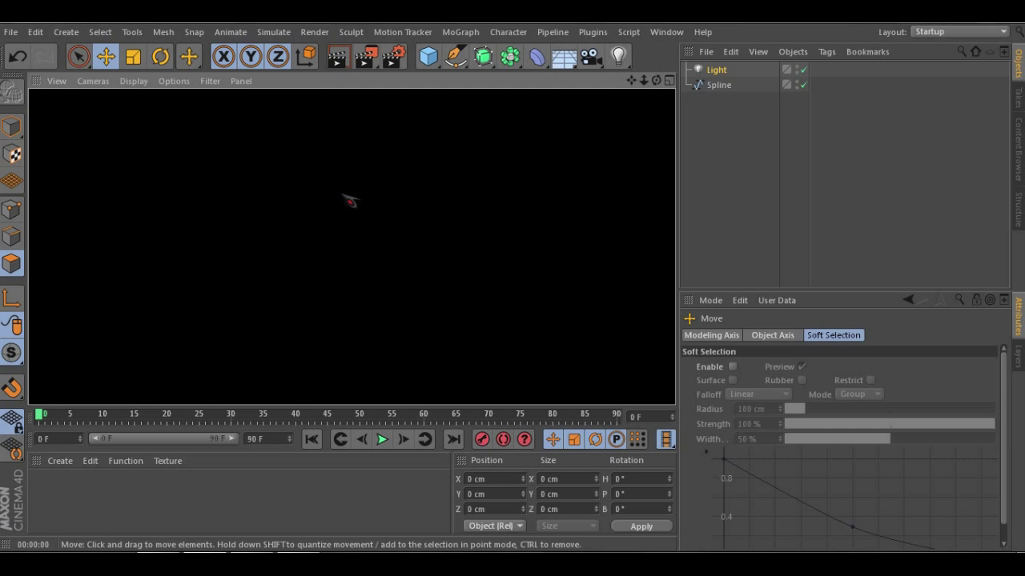
{"action": "left_click", "coordinate": [380, 275]}
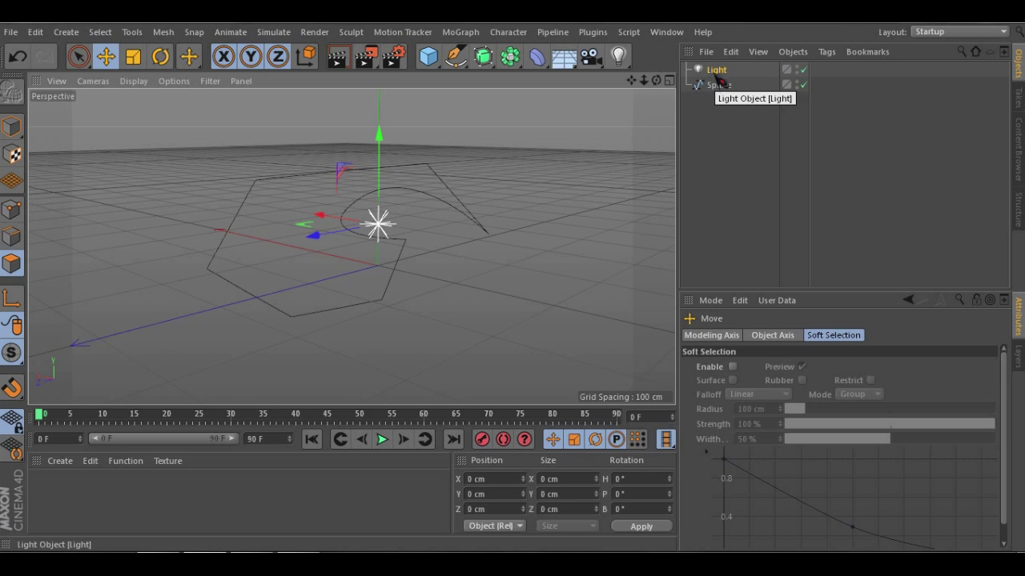
{"action": "key", "text": "Delete"}
Select the spline in Point mode and examine its points and curved segment from several angles
{"action": "left_click_drag", "start_coordinate": [386, 253], "coordinate": [309, 223], "text": "alt"}
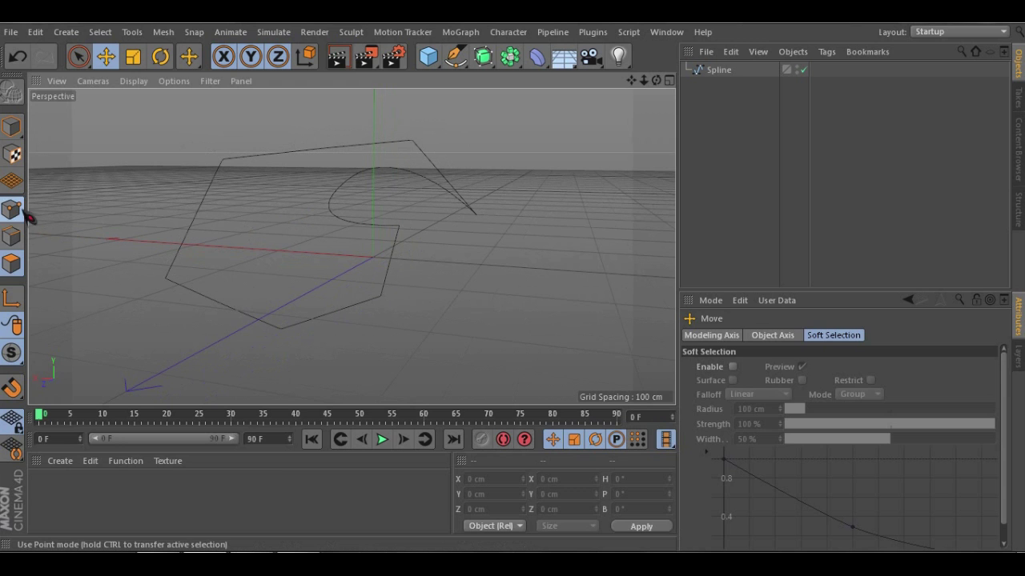
{"action": "left_click_drag", "start_coordinate": [308, 241], "coordinate": [591, 140], "text": "alt"}
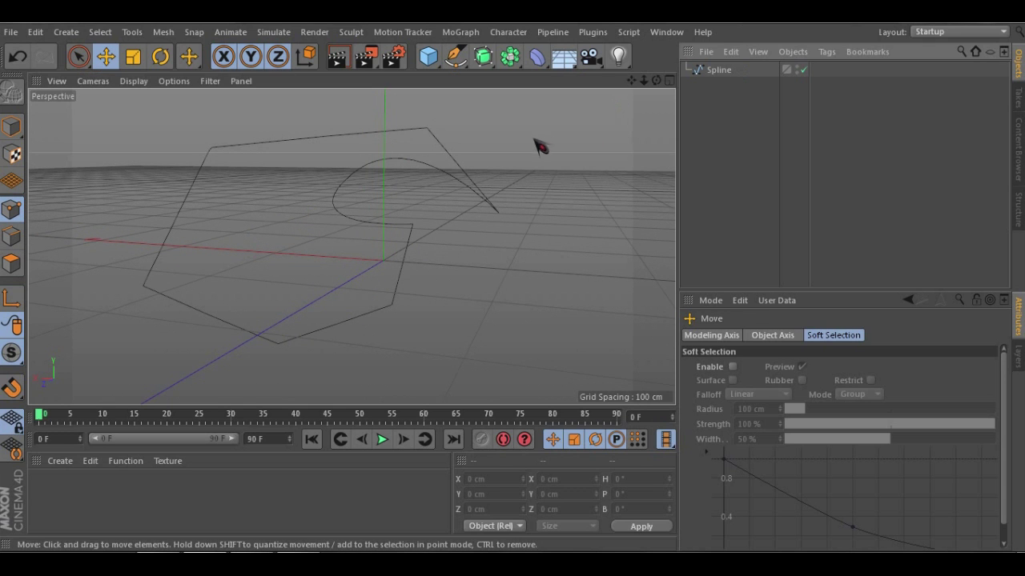
{"action": "left_click", "coordinate": [718, 71]}
{"action": "left_click_drag", "start_coordinate": [350, 247], "coordinate": [487, 248], "text": "alt"}
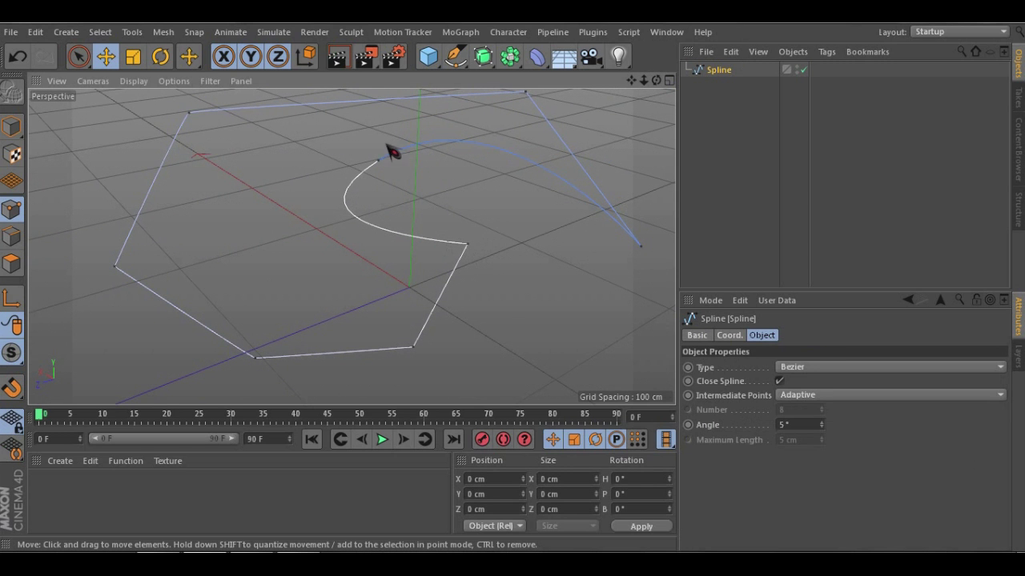
{"action": "left_click_drag", "start_coordinate": [303, 238], "coordinate": [420, 221], "text": "alt"}
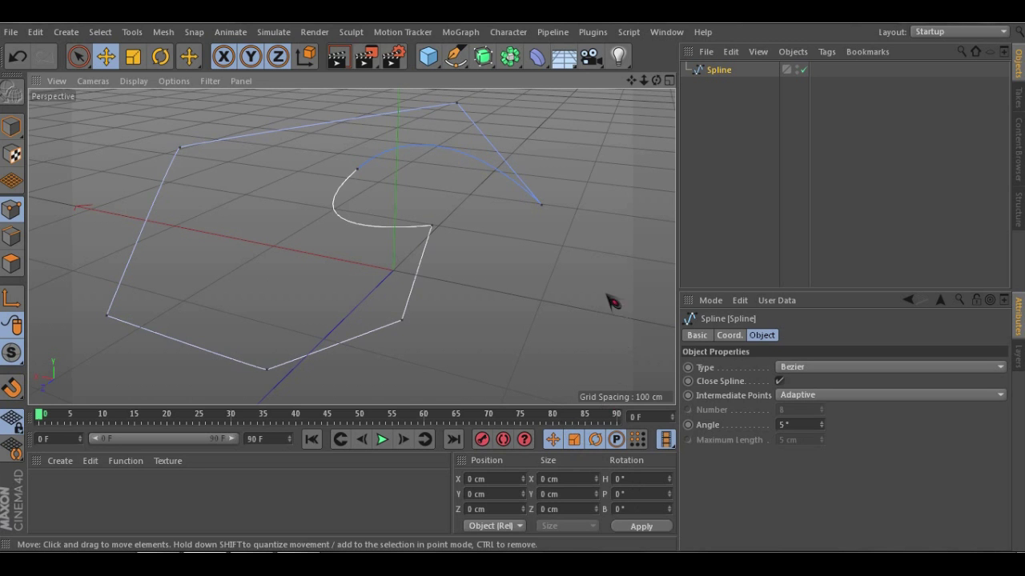
Delete the existing spline and draw an open eight-point Bezier spline above the origin with the Pen tool, starting with curves and continuing with straight segments
{"action": "left_click", "coordinate": [460, 59]}
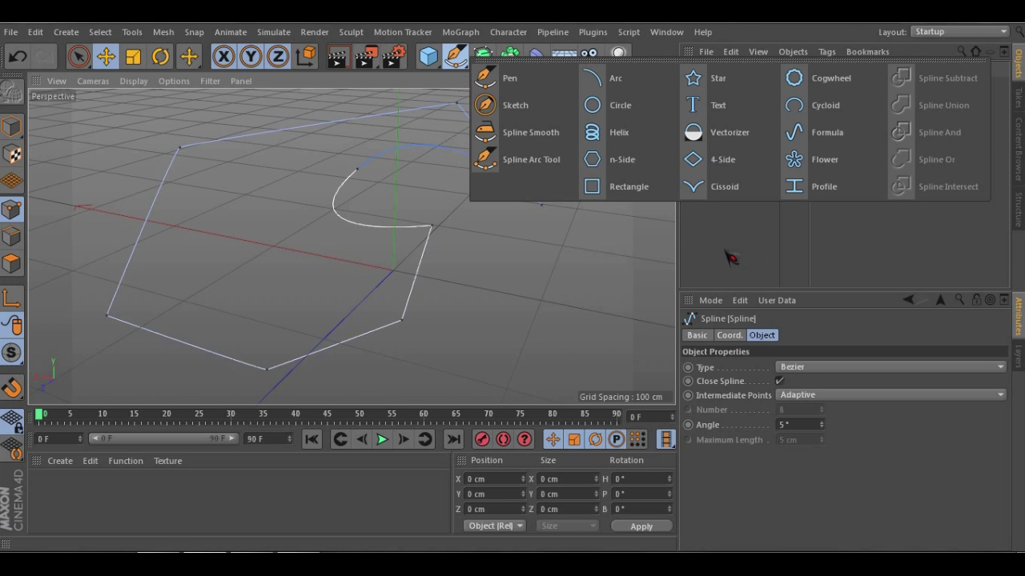
{"action": "left_click", "coordinate": [496, 77]}
{"action": "left_click_drag", "start_coordinate": [358, 194], "coordinate": [398, 178], "text": "alt"}
{"action": "middle_click_drag", "start_coordinate": [414, 181], "coordinate": [393, 164], "text": "alt"}
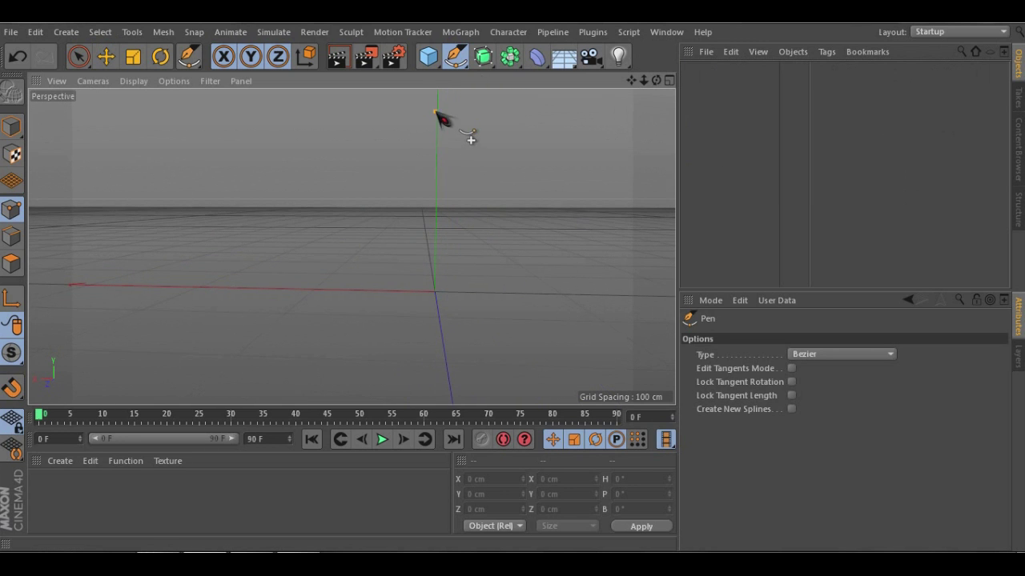
{"action": "left_click", "coordinate": [434, 113]}
{"action": "left_click_drag", "start_coordinate": [380, 148], "coordinate": [383, 181]}
{"action": "left_click_drag", "start_coordinate": [445, 185], "coordinate": [506, 151]}
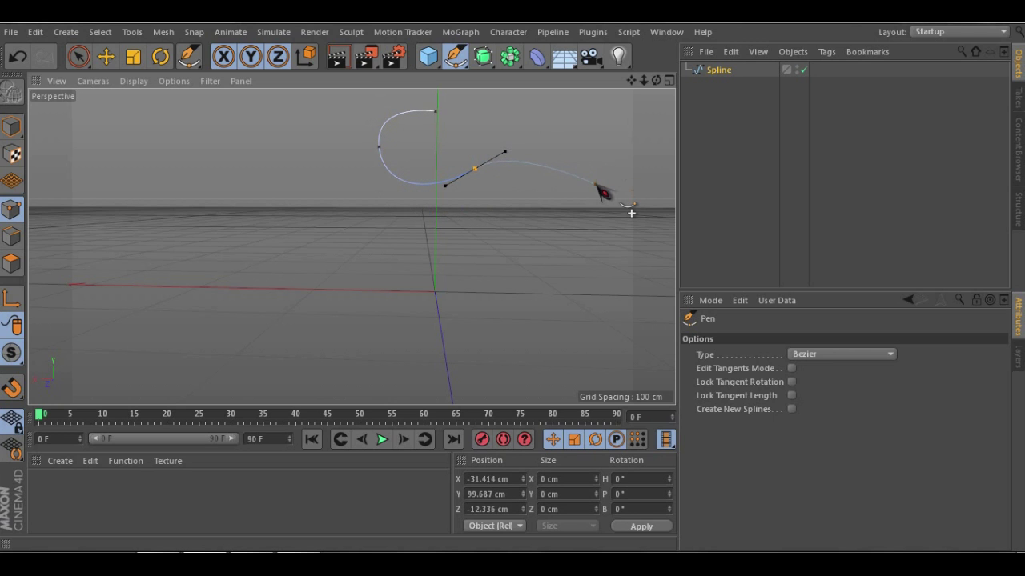
{"action": "left_click_drag", "start_coordinate": [568, 173], "coordinate": [599, 214]}
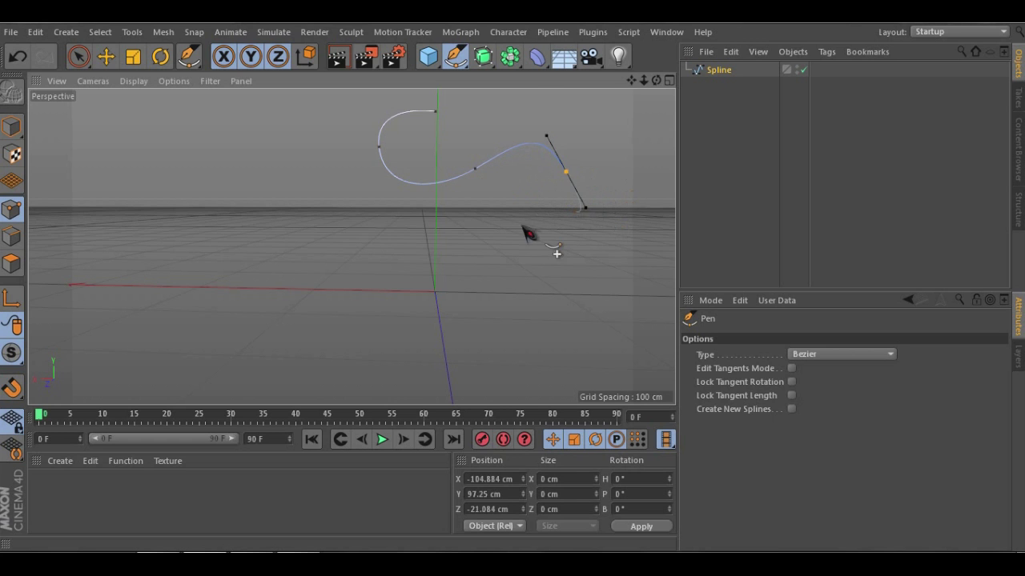
{"action": "left_click_drag", "start_coordinate": [476, 232], "coordinate": [362, 256]}
{"action": "left_click", "coordinate": [313, 214]}
{"action": "left_click_drag", "start_coordinate": [336, 120], "coordinate": [343, 116]}
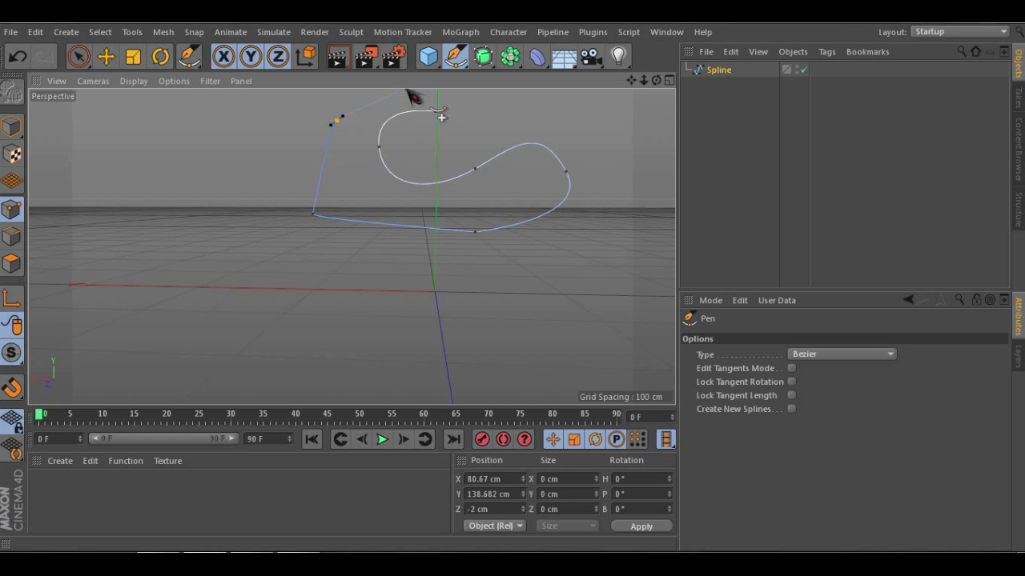
{"action": "left_click", "coordinate": [455, 95]}
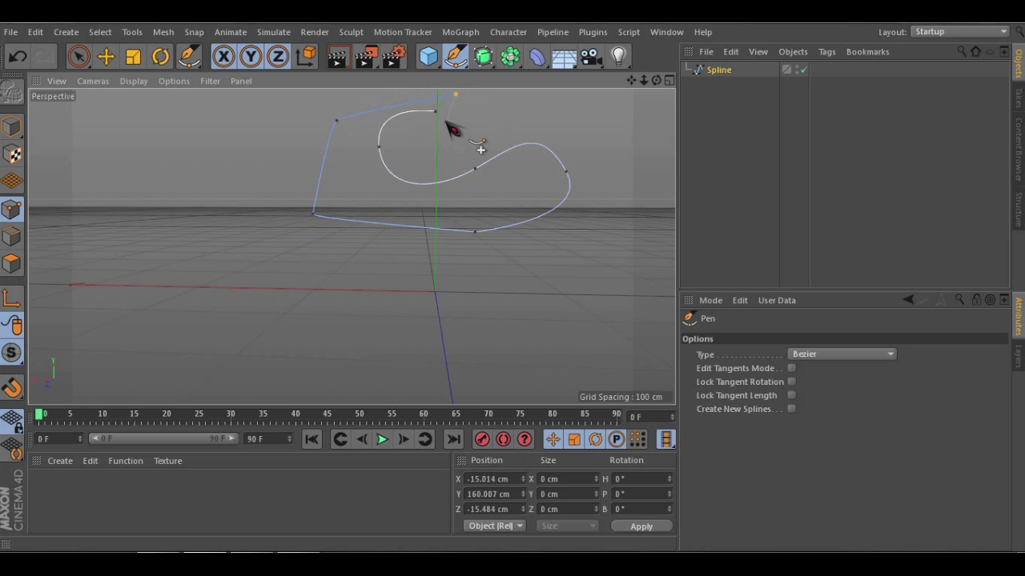
Add a ninth point right beside the spline's first point and try to connect the ends with Join Segment
{"action": "scroll", "coordinate": [478, 143], "scroll_direction": "up", "scroll_amount": 5}
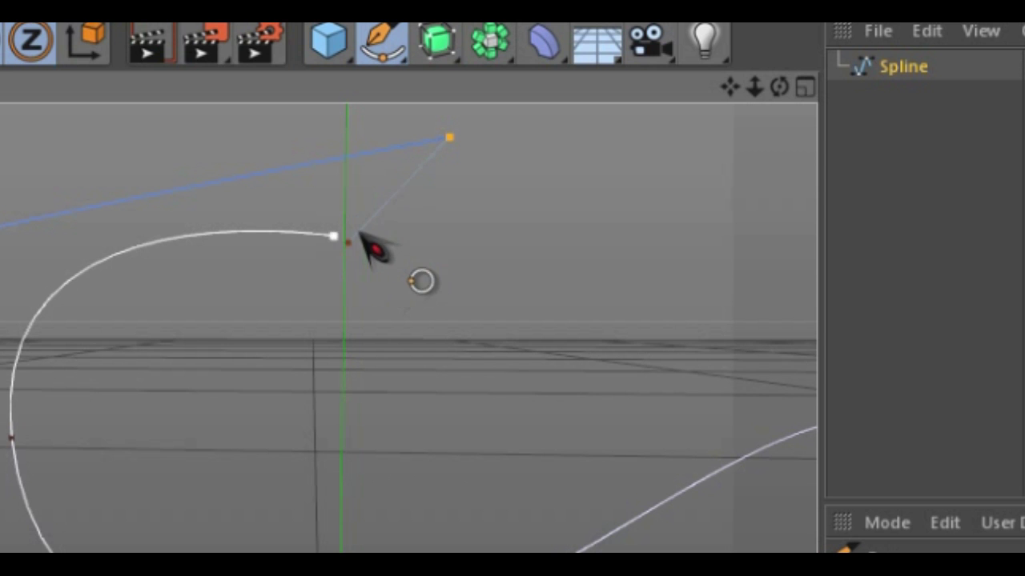
{"action": "left_click", "coordinate": [351, 235]}
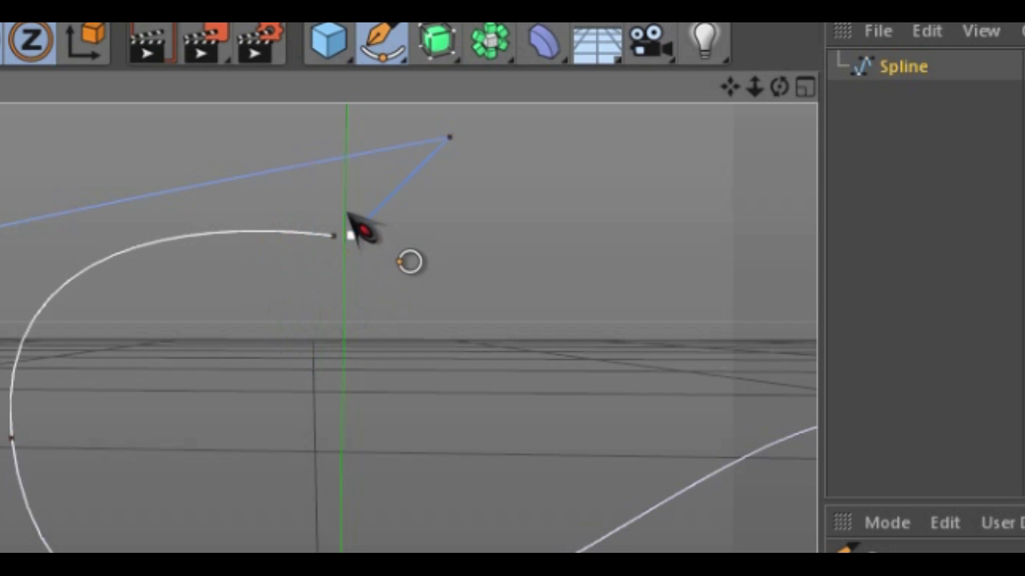
{"action": "right_click", "coordinate": [453, 225]}
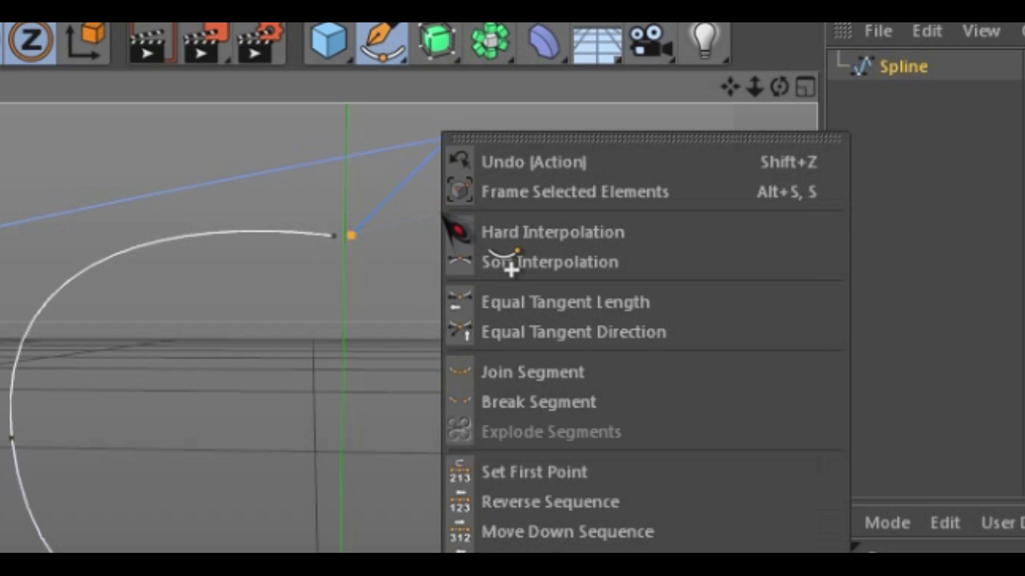
{"action": "left_click", "coordinate": [541, 381]}
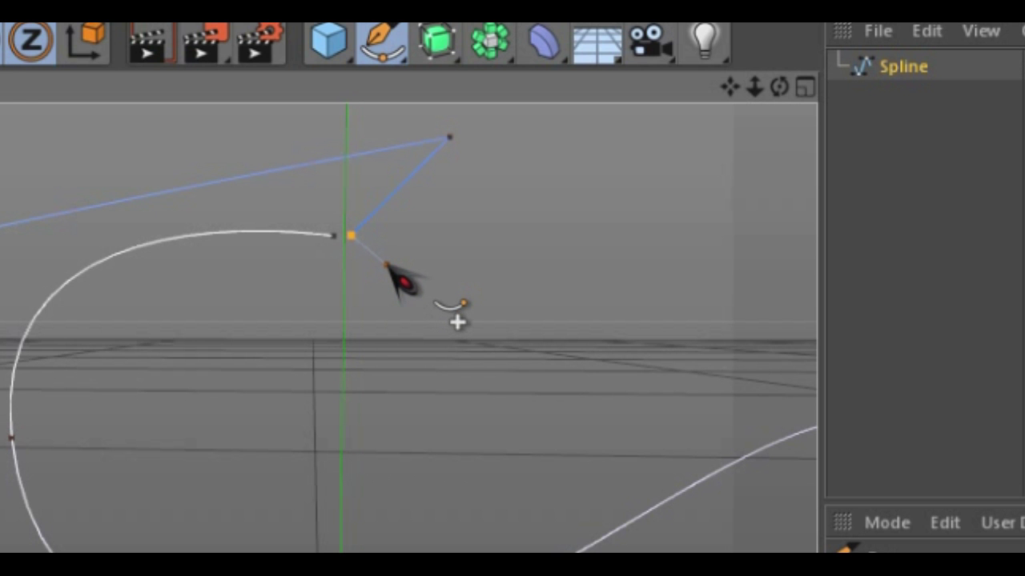
{"action": "right_click", "coordinate": [388, 265]}
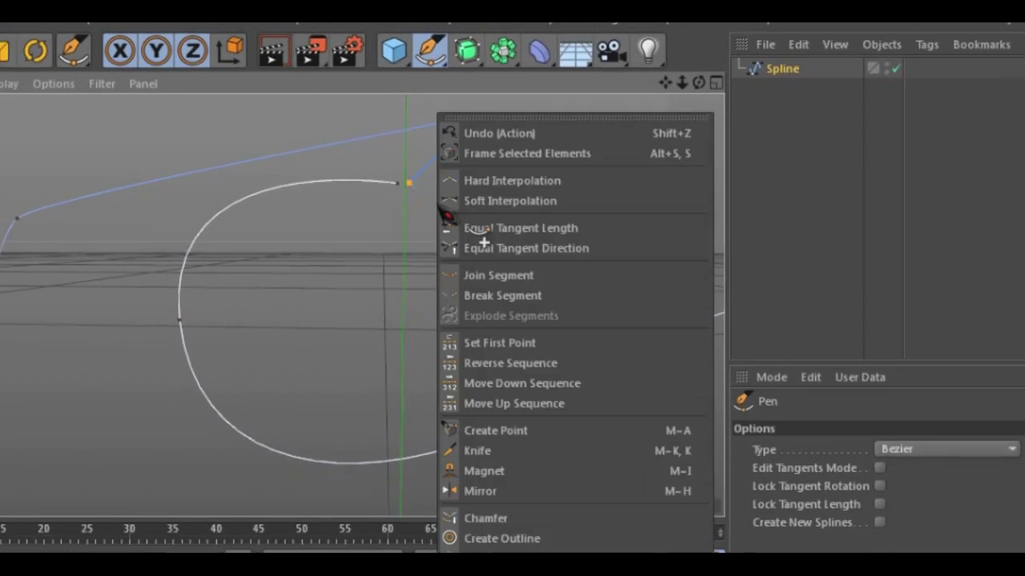
{"action": "left_click", "coordinate": [729, 190]}
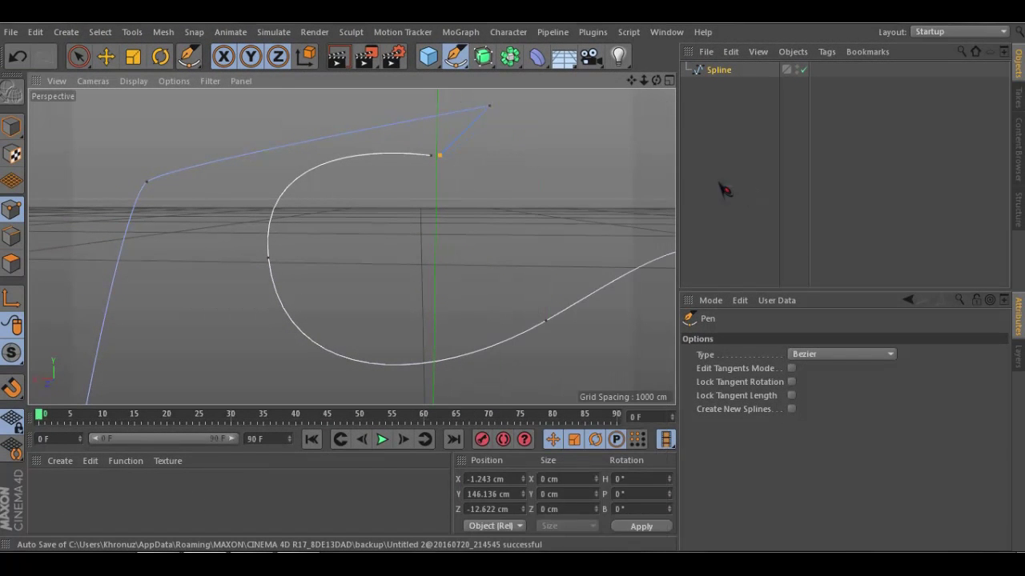
Enable Close Spline in the spline's object properties and undo that change
{"action": "left_click", "coordinate": [718, 70]}
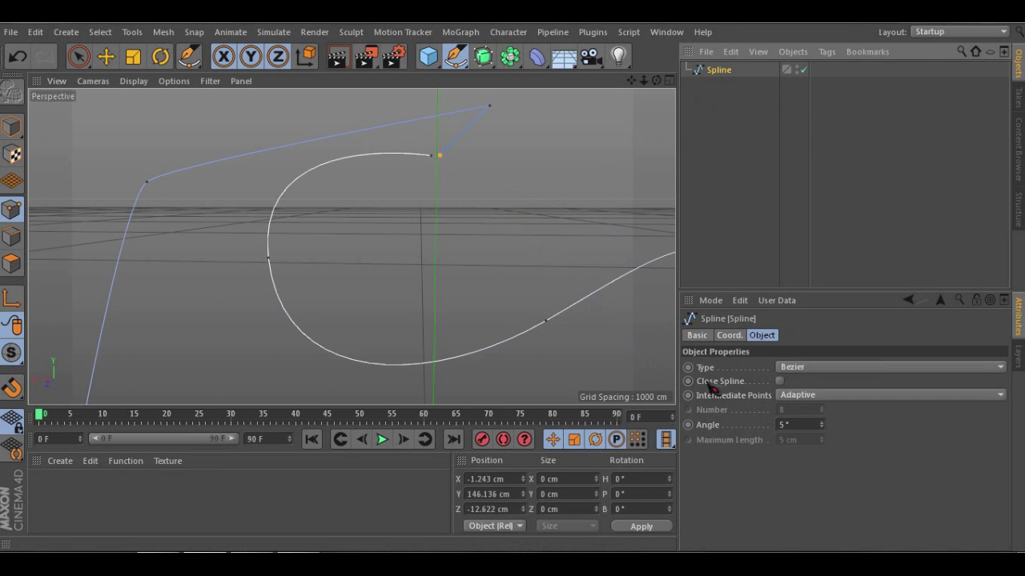
{"action": "left_click", "coordinate": [780, 382]}
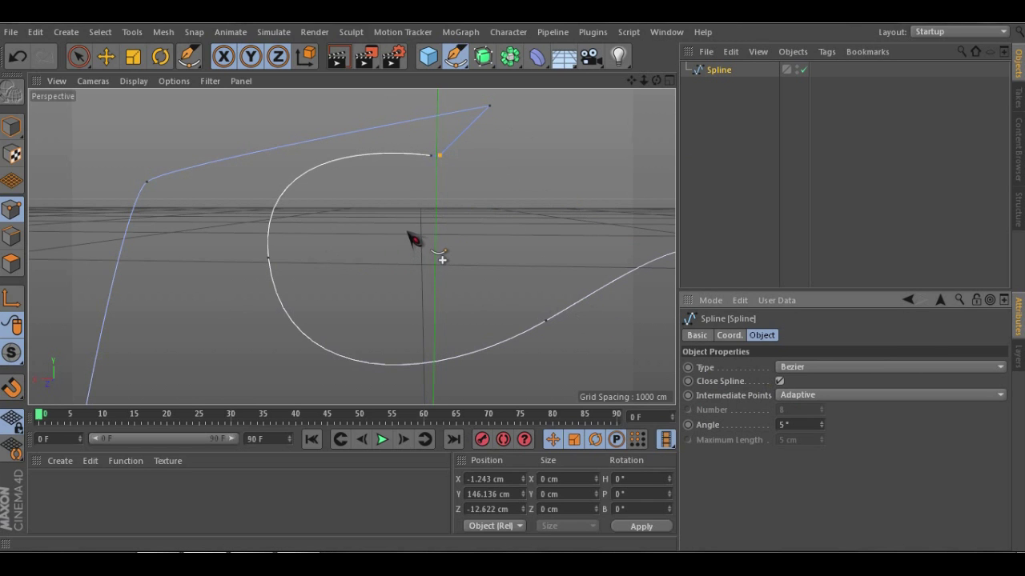
{"action": "key", "text": "ctrl+z"}
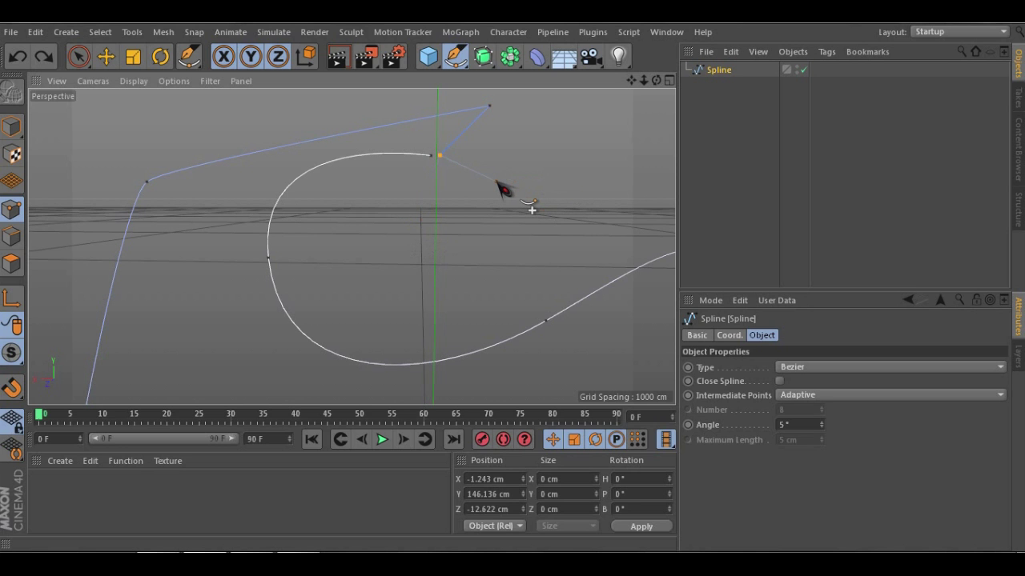
Close the spline between its last point and the neighbouring first point, and view the outline at an angle
{"action": "scroll", "coordinate": [445, 204], "scroll_direction": "down", "scroll_amount": 3}
{"action": "middle_click_drag", "start_coordinate": [454, 205], "coordinate": [407, 197], "text": "alt"}
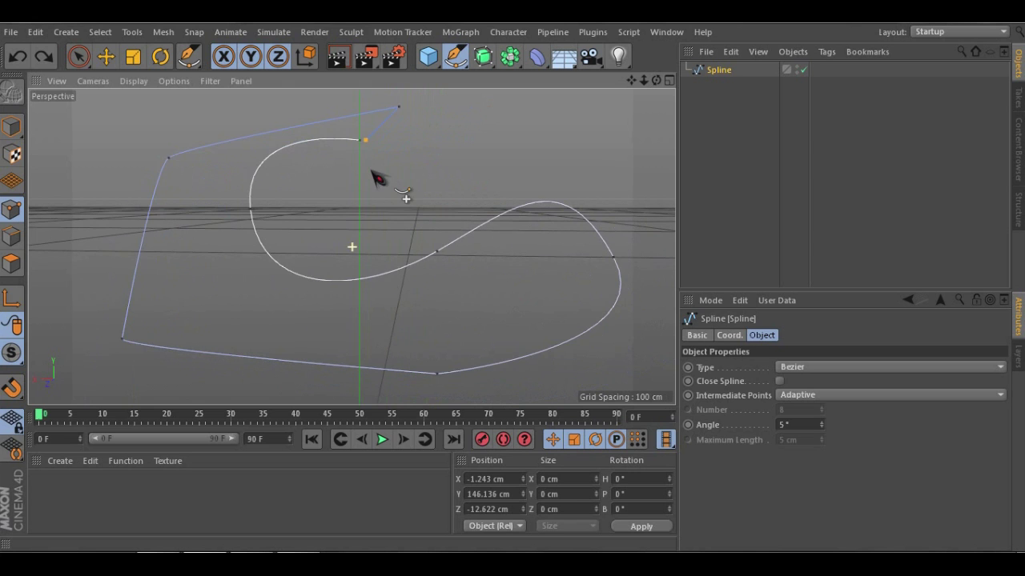
{"action": "scroll", "coordinate": [336, 158], "scroll_direction": "up", "scroll_amount": 5}
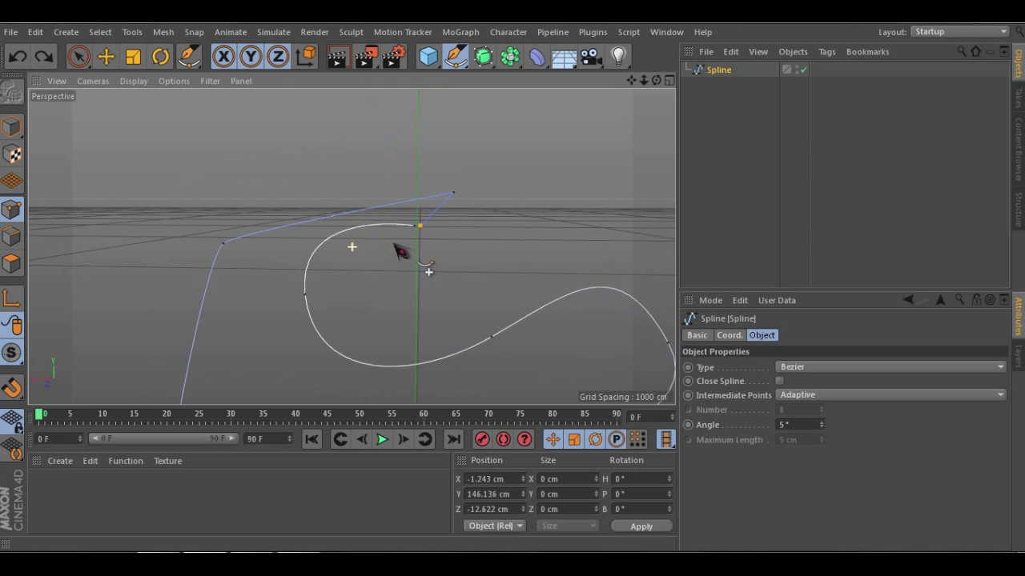
{"action": "left_click", "coordinate": [443, 200]}
{"action": "left_click_drag", "start_coordinate": [464, 230], "coordinate": [341, 235], "text": "alt"}
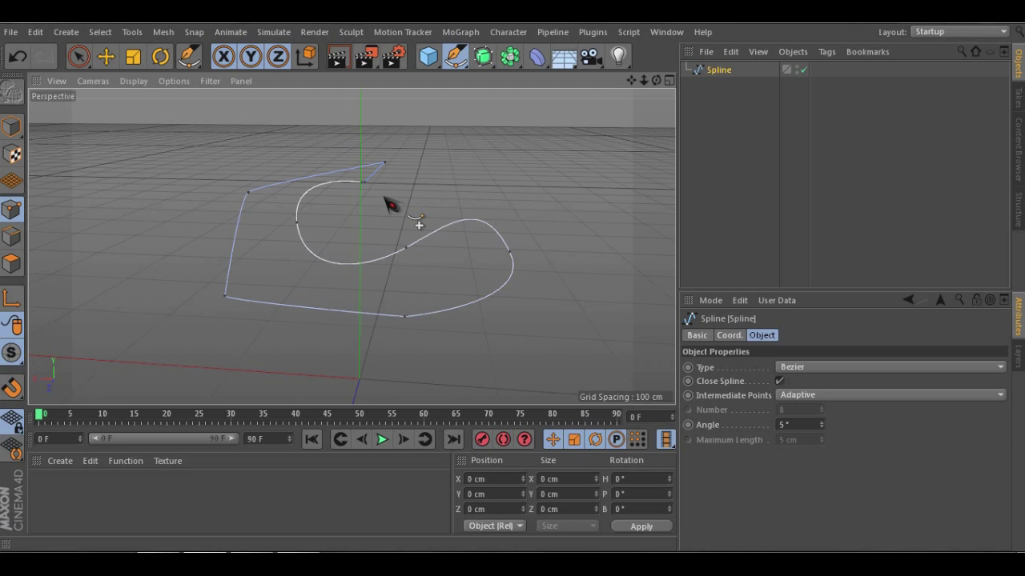
Examine the closed spline in the Front and Right views
{"action": "key", "text": "F4"}
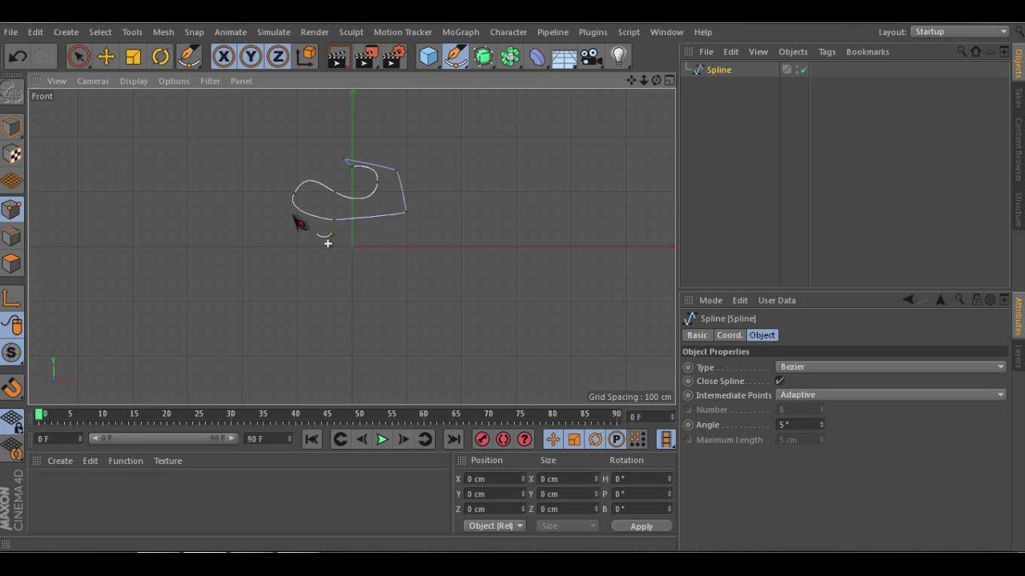
{"action": "middle_click_drag", "start_coordinate": [266, 204], "coordinate": [284, 230], "text": "alt"}
{"action": "scroll", "coordinate": [383, 234], "scroll_direction": "up", "scroll_amount": 5}
{"action": "scroll", "coordinate": [400, 216], "scroll_direction": "down", "scroll_amount": 3}
{"action": "key", "text": "F3"}
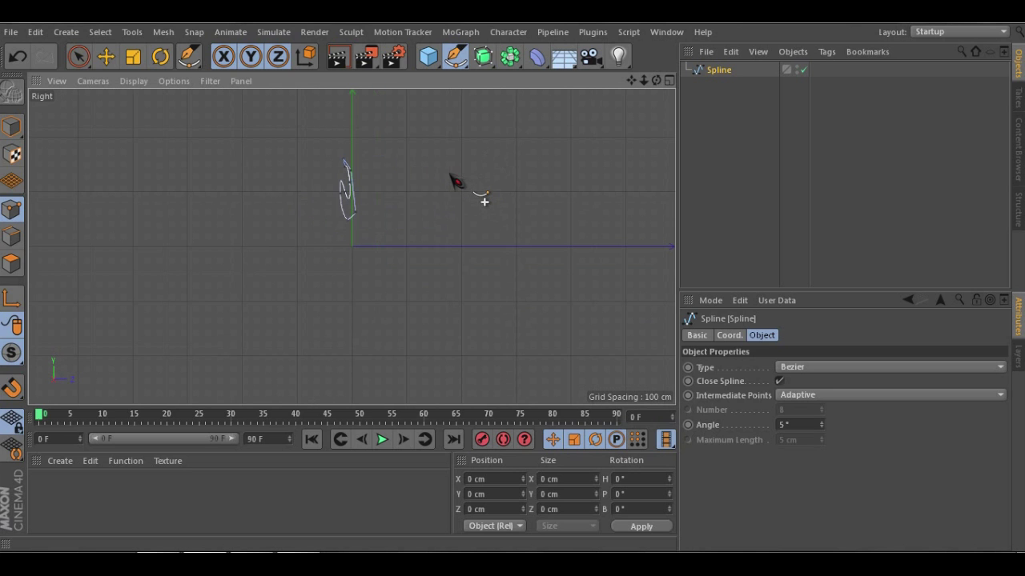
Draw a closed seven-point outline with mostly straight segments in the Top view, beyond the existing spline along Z
{"action": "key", "text": "F2"}
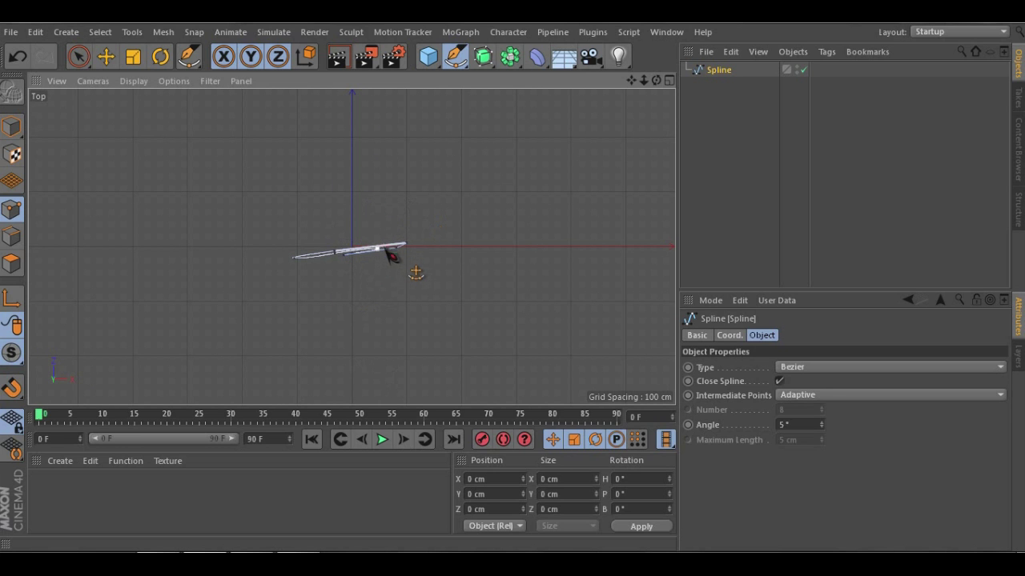
{"action": "scroll", "coordinate": [365, 196], "scroll_direction": "up", "scroll_amount": 3}
{"action": "middle_click_drag", "start_coordinate": [378, 180], "coordinate": [327, 242], "text": "alt"}
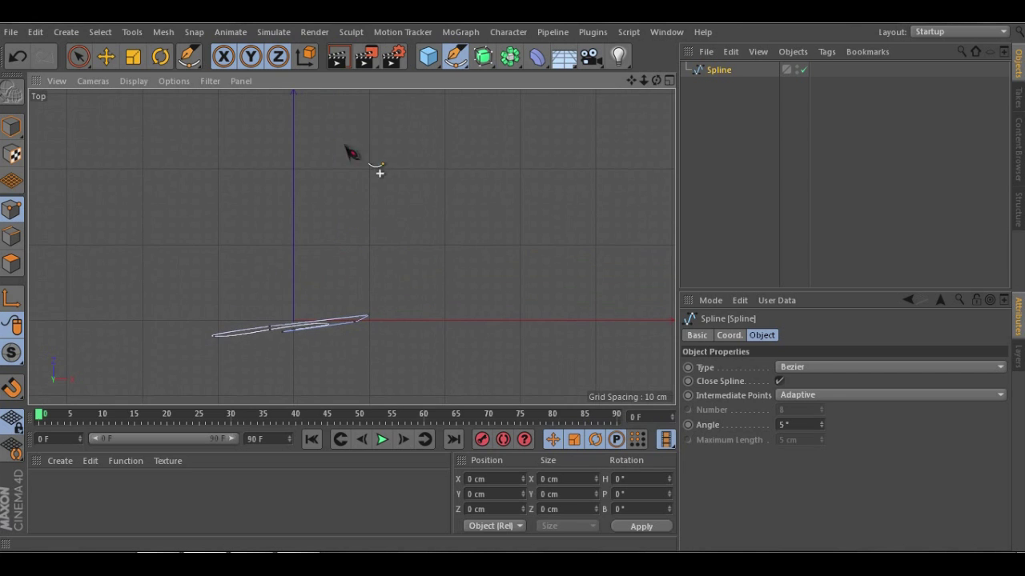
{"action": "left_click", "coordinate": [363, 127]}
{"action": "left_click", "coordinate": [444, 193]}
{"action": "left_click", "coordinate": [423, 255]}
{"action": "left_click", "coordinate": [342, 179]}
{"action": "left_click", "coordinate": [276, 172]}
{"action": "left_click", "coordinate": [291, 107]}
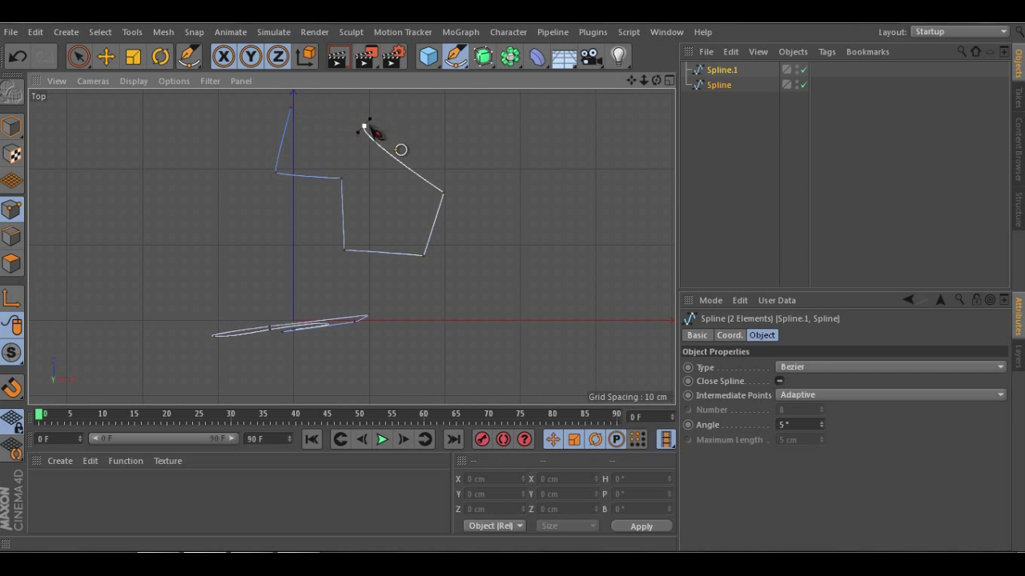
{"action": "left_click", "coordinate": [365, 126]}
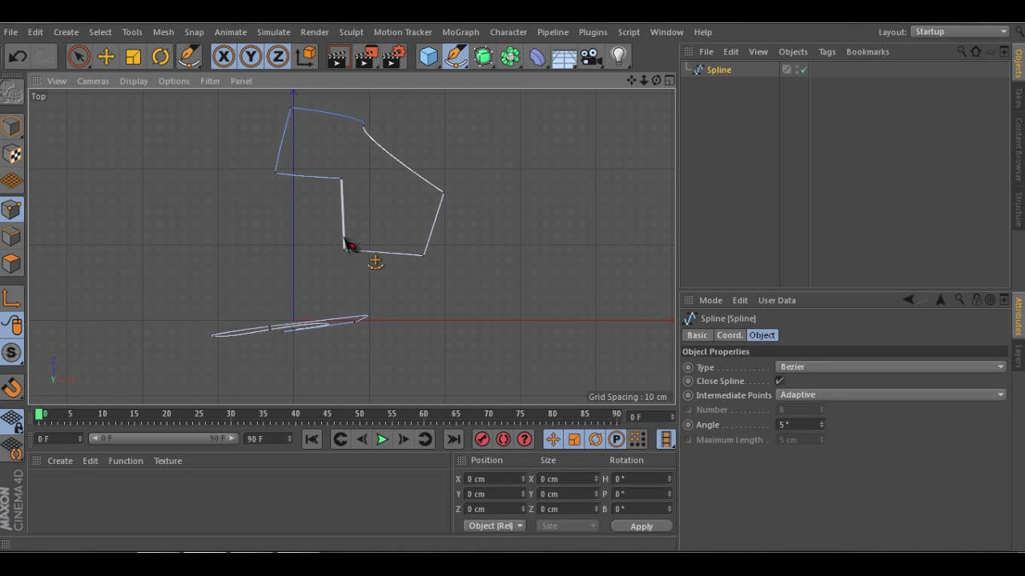
Compare the orientation of the two spline outlines from several angles in the Perspective view
{"action": "key", "text": "F1"}
{"action": "left_click_drag", "start_coordinate": [414, 279], "coordinate": [304, 258], "text": "alt"}
{"action": "left_click_drag", "start_coordinate": [473, 234], "coordinate": [420, 233], "text": "alt"}
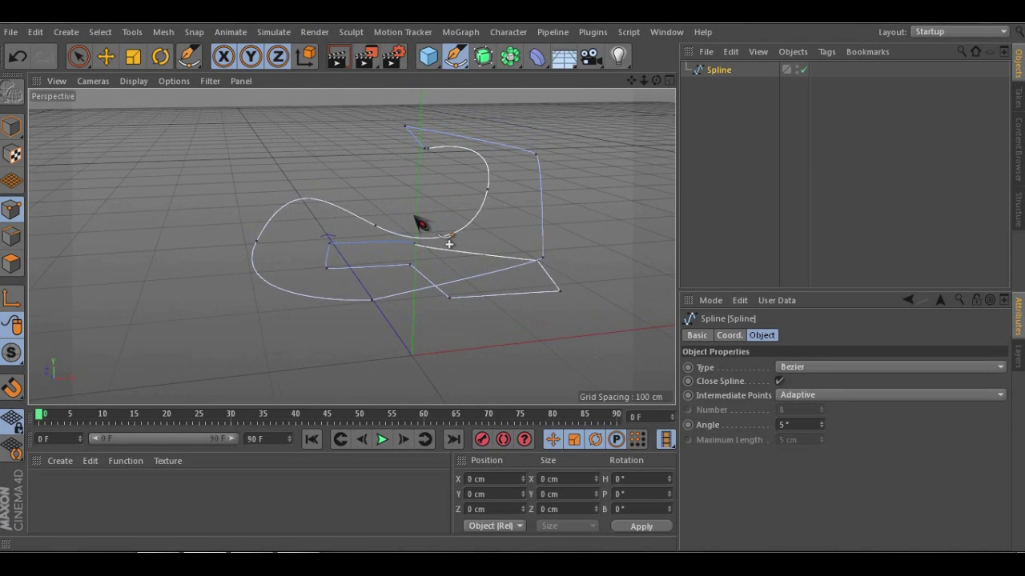
Draw a closed outline mixing straight and curved segments beside the first spline in the Front view with the Pen tool
{"action": "key", "text": "F4"}
{"action": "scroll", "coordinate": [401, 223], "scroll_direction": "down", "scroll_amount": 3}
{"action": "scroll", "coordinate": [470, 178], "scroll_direction": "up", "scroll_amount": 5}
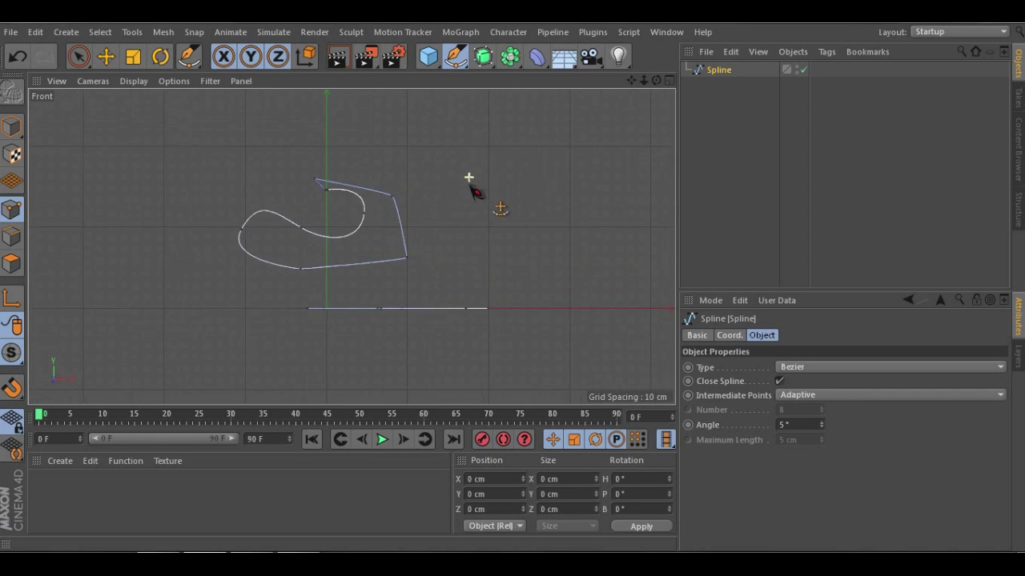
{"action": "left_click", "coordinate": [468, 160]}
{"action": "left_click", "coordinate": [572, 320]}
{"action": "left_click", "coordinate": [608, 248]}
{"action": "left_click", "coordinate": [570, 164]}
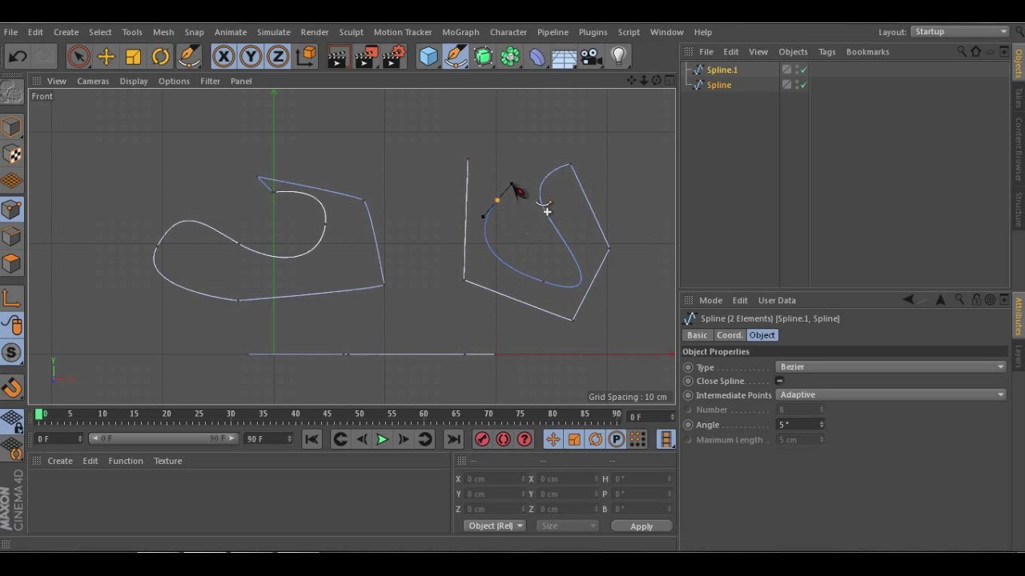
{"action": "left_click_drag", "start_coordinate": [519, 192], "coordinate": [549, 117]}
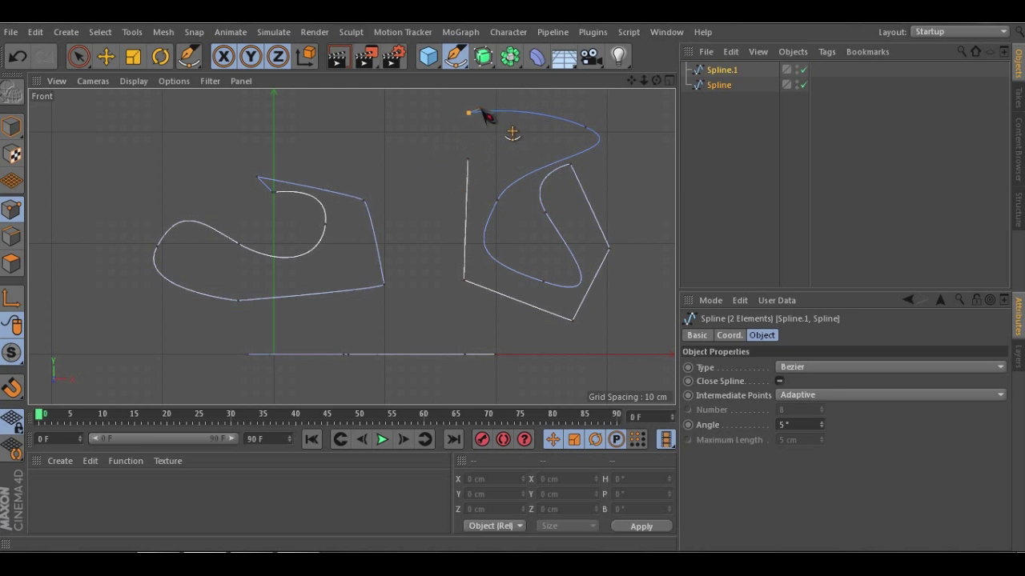
{"action": "left_click", "coordinate": [412, 162]}
{"action": "left_click", "coordinate": [390, 223]}
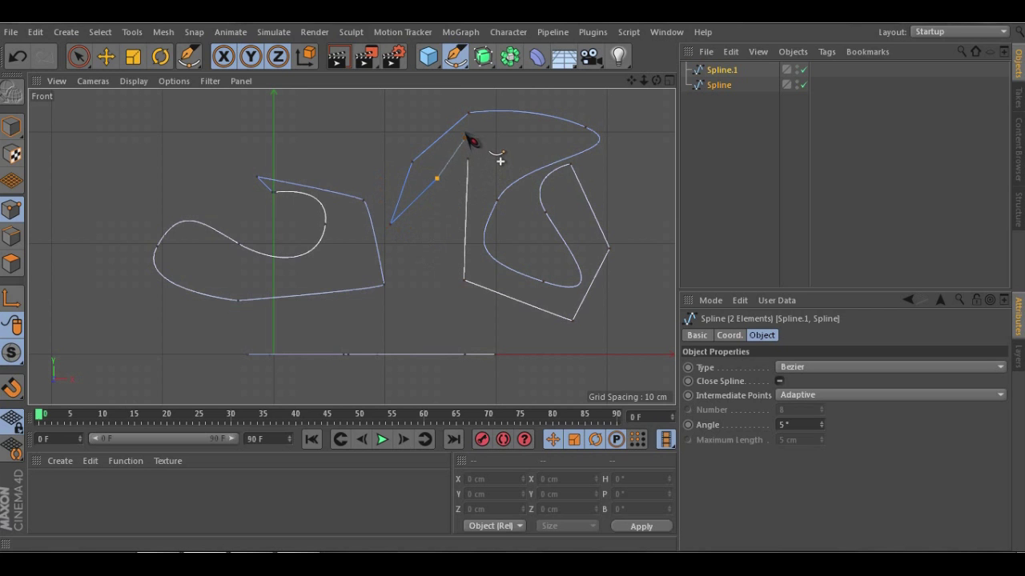
{"action": "left_click_drag", "start_coordinate": [497, 150], "coordinate": [495, 161]}
{"action": "left_click", "coordinate": [468, 160]}
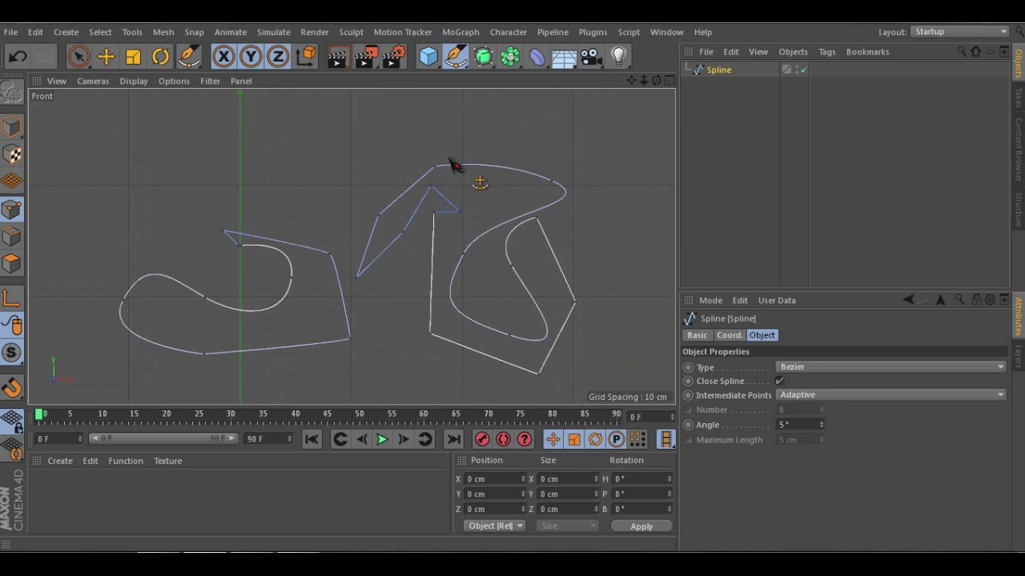
Select the upper corner point where the second outline's curve begins and move it to about X 168 cm, Y 223 cm
{"action": "scroll", "coordinate": [452, 165], "scroll_direction": "up", "scroll_amount": 5}
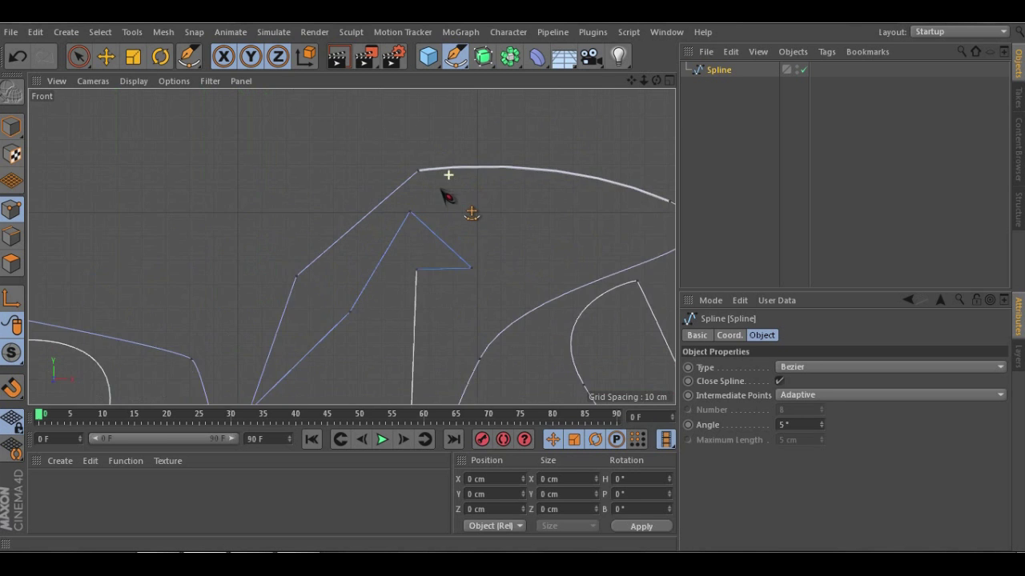
{"action": "scroll", "coordinate": [407, 162], "scroll_direction": "down", "scroll_amount": 2}
{"action": "middle_click_drag", "start_coordinate": [468, 194], "coordinate": [334, 188], "text": "alt"}
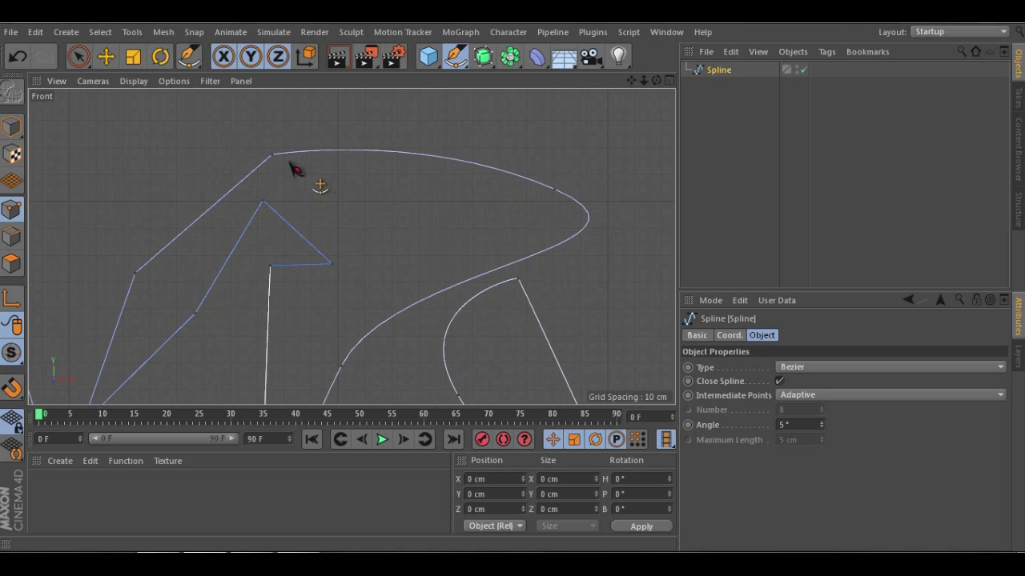
{"action": "left_click", "coordinate": [88, 64]}
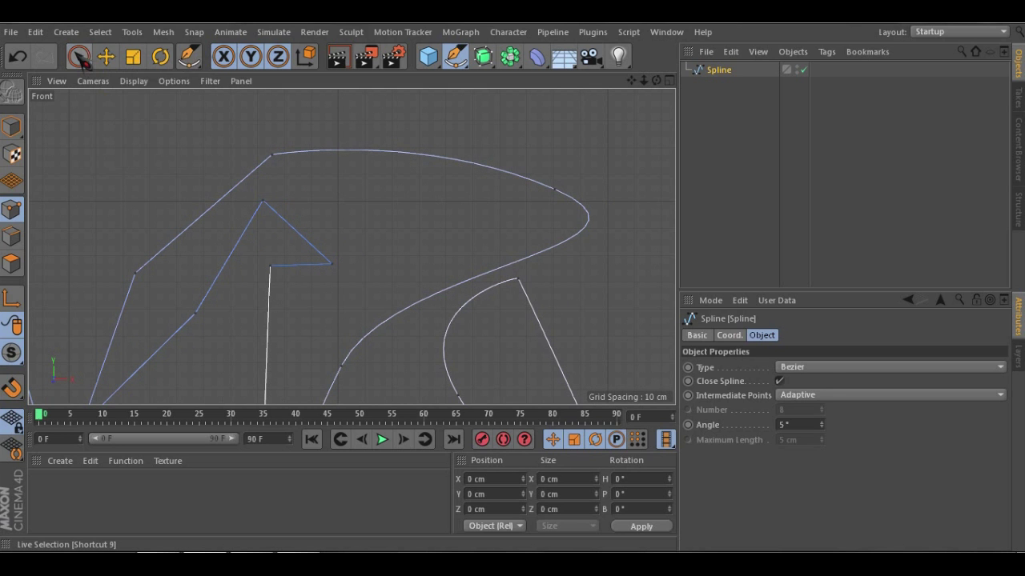
{"action": "left_click", "coordinate": [80, 61]}
{"action": "left_click", "coordinate": [105, 58]}
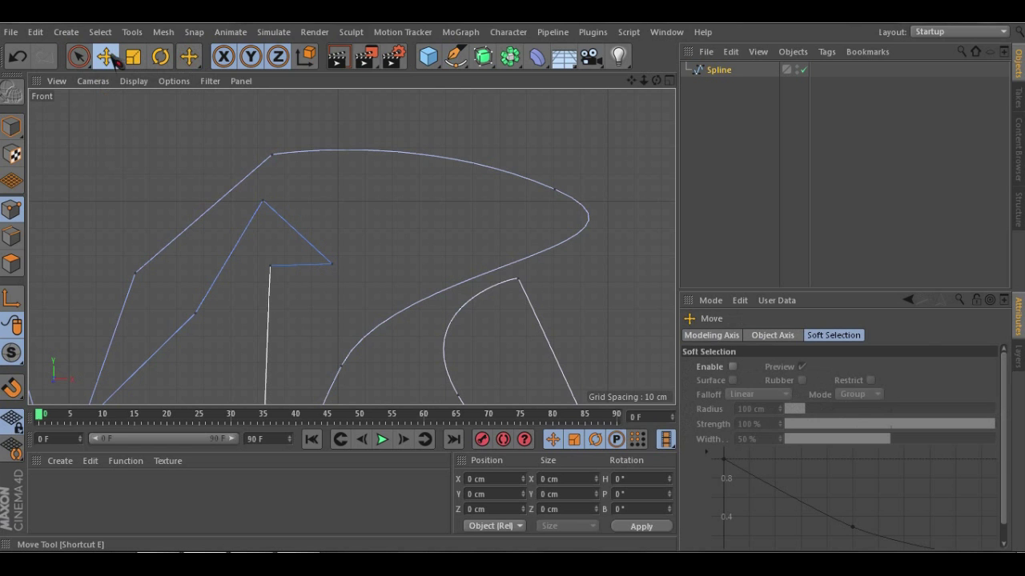
{"action": "left_click", "coordinate": [79, 56]}
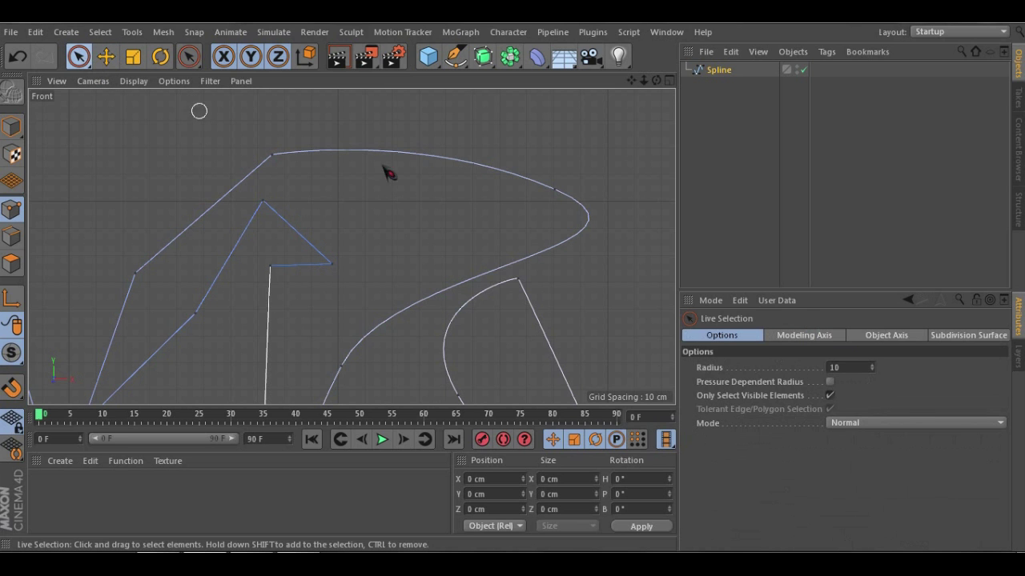
{"action": "left_click", "coordinate": [271, 155]}
{"action": "scroll", "coordinate": [310, 201], "scroll_direction": "down", "scroll_amount": 2}
{"action": "scroll", "coordinate": [316, 193], "scroll_direction": "down", "scroll_amount": 1}
{"action": "middle_click_drag", "start_coordinate": [337, 198], "coordinate": [381, 236], "text": "alt"}
{"action": "left_click_drag", "start_coordinate": [324, 129], "coordinate": [338, 88]}
{"action": "left_click_drag", "start_coordinate": [404, 152], "coordinate": [328, 152]}
{"action": "left_click_drag", "start_coordinate": [293, 101], "coordinate": [361, 129]}
{"action": "scroll", "coordinate": [316, 219], "scroll_direction": "up", "scroll_amount": 2}
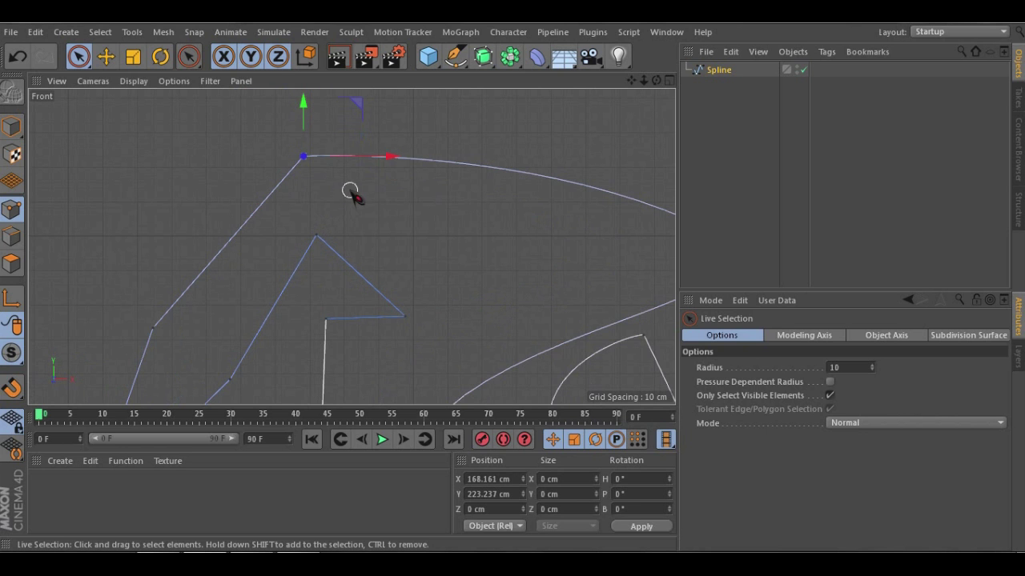
Apply Soft Interpolation to the second outline's upper corner point
{"action": "left_click", "coordinate": [302, 216]}
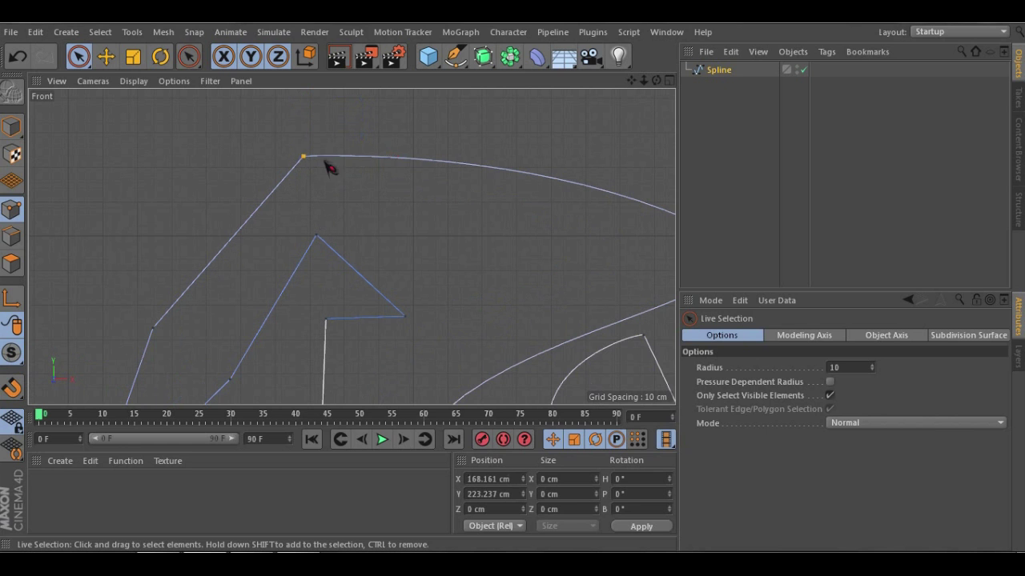
{"action": "right_click", "coordinate": [509, 128]}
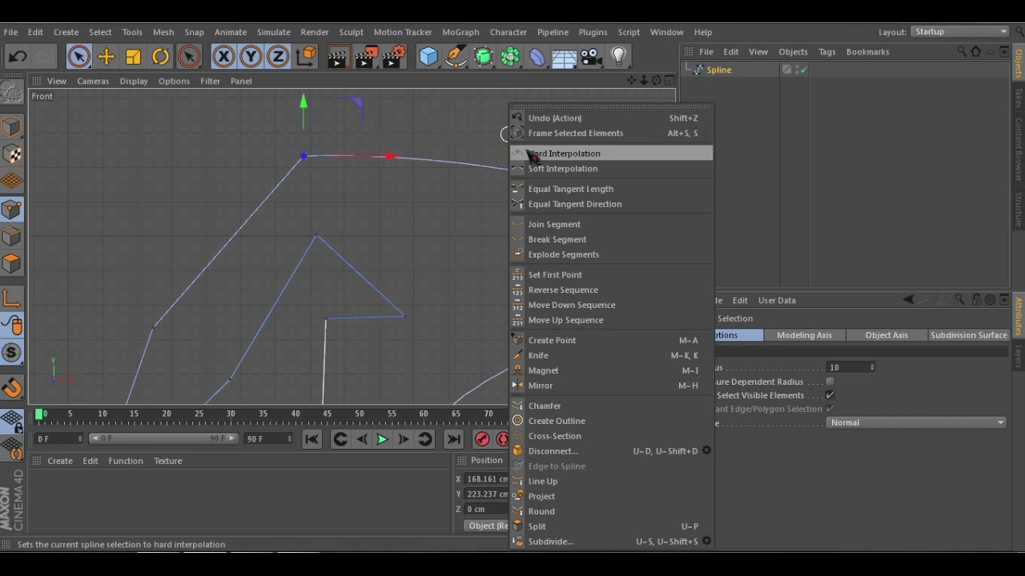
{"action": "left_click", "coordinate": [570, 169]}
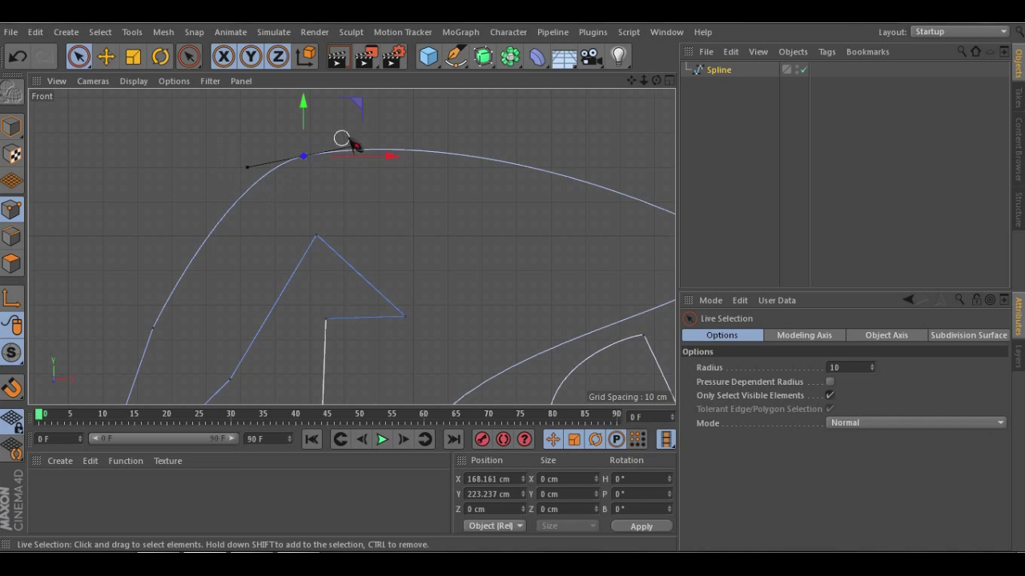
{"action": "scroll", "coordinate": [345, 185], "scroll_direction": "down", "scroll_amount": 3}
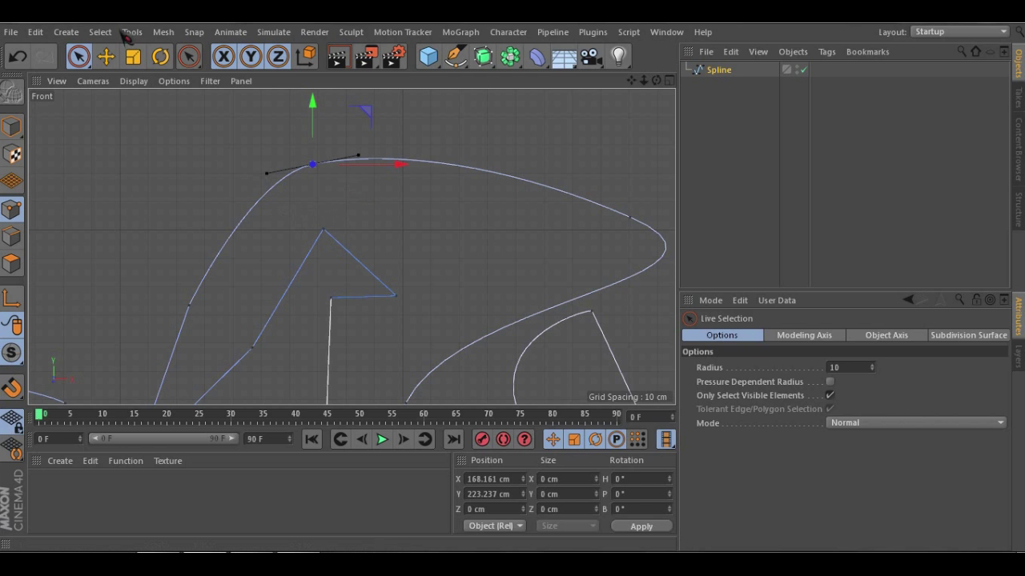
Shorten the softened upper point's tangent handles to tighten the curve around it
{"action": "left_click", "coordinate": [107, 56]}
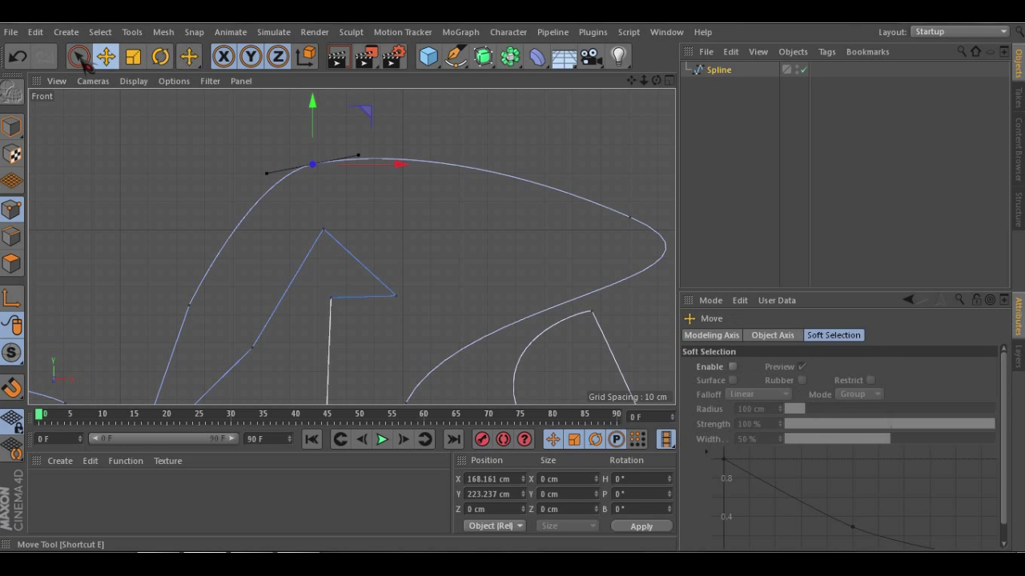
{"action": "left_click", "coordinate": [78, 56]}
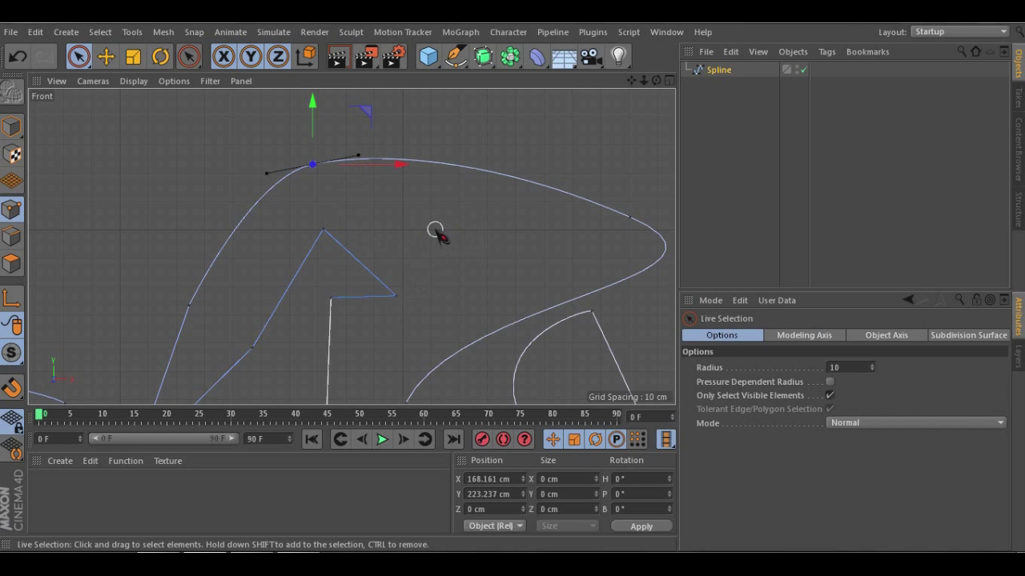
{"action": "left_click", "coordinate": [108, 64]}
{"action": "left_click_drag", "start_coordinate": [273, 181], "coordinate": [302, 173]}
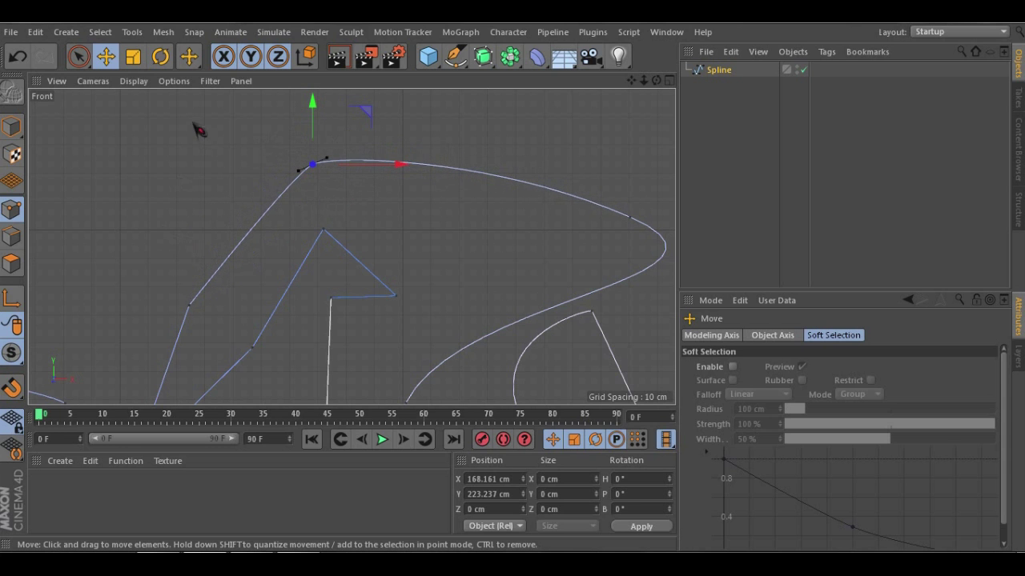
Move the neighbouring corner point lower on the second outline to about X 111 cm, Y 182 cm
{"action": "left_click", "coordinate": [191, 305]}
{"action": "middle_click_drag", "start_coordinate": [303, 377], "coordinate": [408, 312], "text": "alt"}
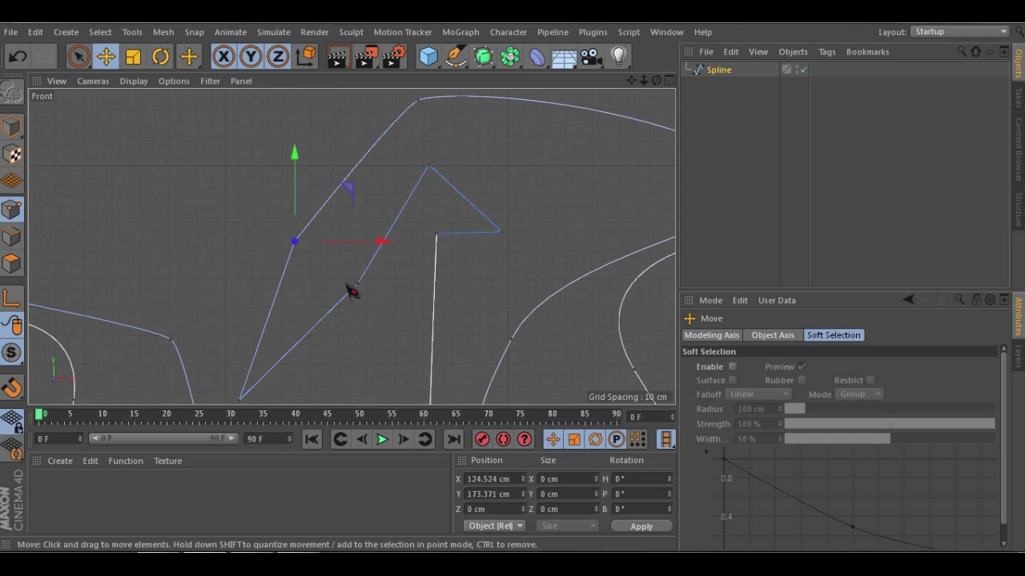
{"action": "left_click_drag", "start_coordinate": [355, 242], "coordinate": [310, 241]}
{"action": "left_click_drag", "start_coordinate": [307, 197], "coordinate": [320, 171]}
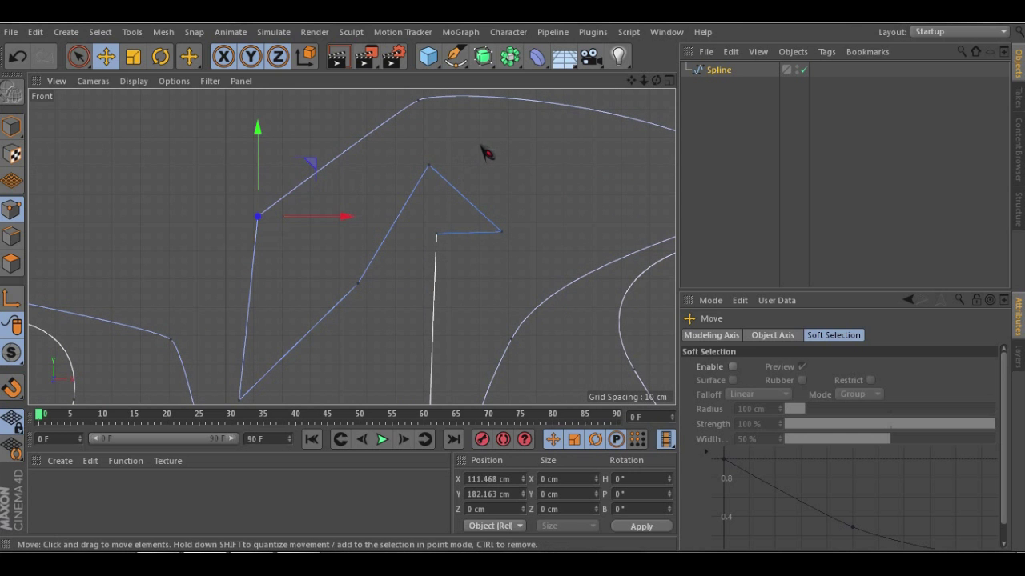
Apply Soft Interpolation to the moved corner point and adjust its tangent handle
{"action": "right_click", "coordinate": [482, 149]}
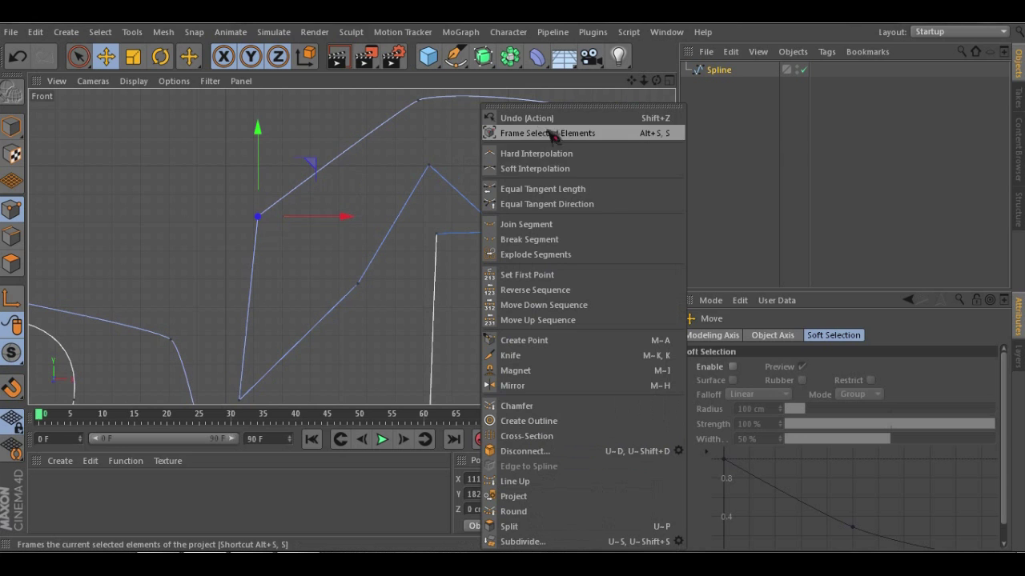
{"action": "left_click", "coordinate": [516, 171]}
{"action": "mouse_move", "coordinate": [237, 256]}
{"action": "left_mouse_down"}
{"action": "mouse_move", "coordinate": [232, 218]}
{"action": "mouse_move", "coordinate": [184, 266]}
{"action": "mouse_move", "coordinate": [209, 282]}
{"action": "mouse_move", "coordinate": [230, 266]}
{"action": "left_mouse_up"}
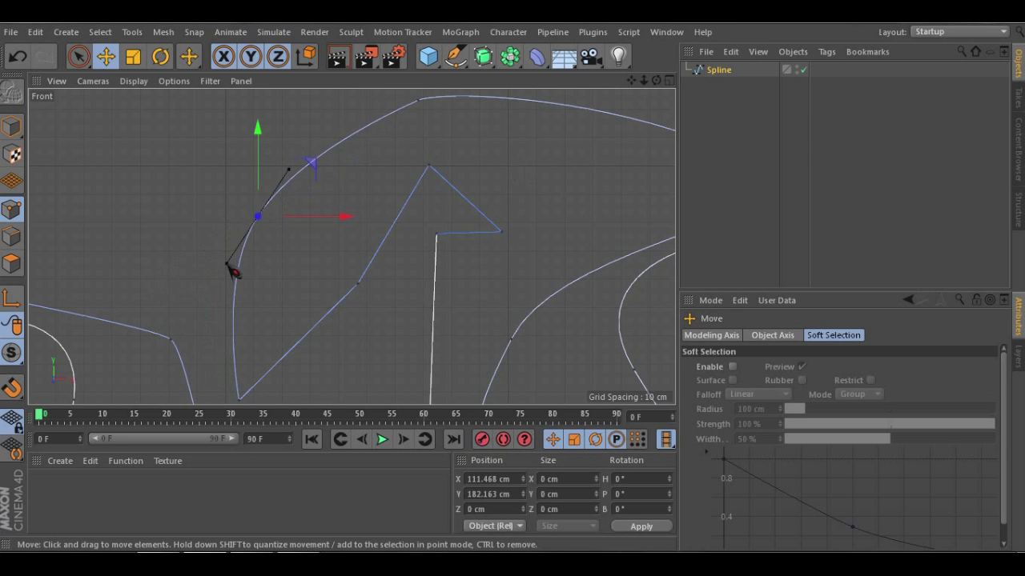
Shorten and redirect the tangent handles of the point before the second outline's outer bend
{"action": "scroll", "coordinate": [229, 272], "scroll_direction": "down", "scroll_amount": 3}
{"action": "scroll", "coordinate": [371, 284], "scroll_direction": "up", "scroll_amount": 5}
{"action": "scroll", "coordinate": [370, 272], "scroll_direction": "up", "scroll_amount": 10}
{"action": "middle_click_drag", "start_coordinate": [450, 261], "coordinate": [456, 248], "text": "alt"}
{"action": "left_click", "coordinate": [440, 239]}
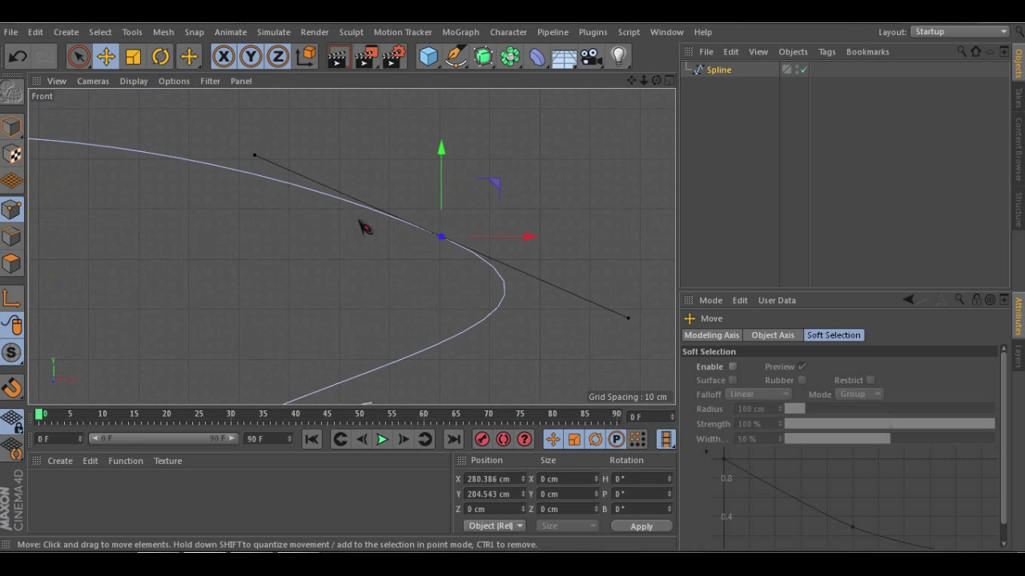
{"action": "left_click_drag", "start_coordinate": [629, 320], "coordinate": [491, 276]}
Apply Hard Interpolation to the point at the second outline's outer bend to make it a sharp corner
{"action": "left_click", "coordinate": [385, 257]}
{"action": "left_click", "coordinate": [441, 237]}
{"action": "right_click", "coordinate": [584, 169]}
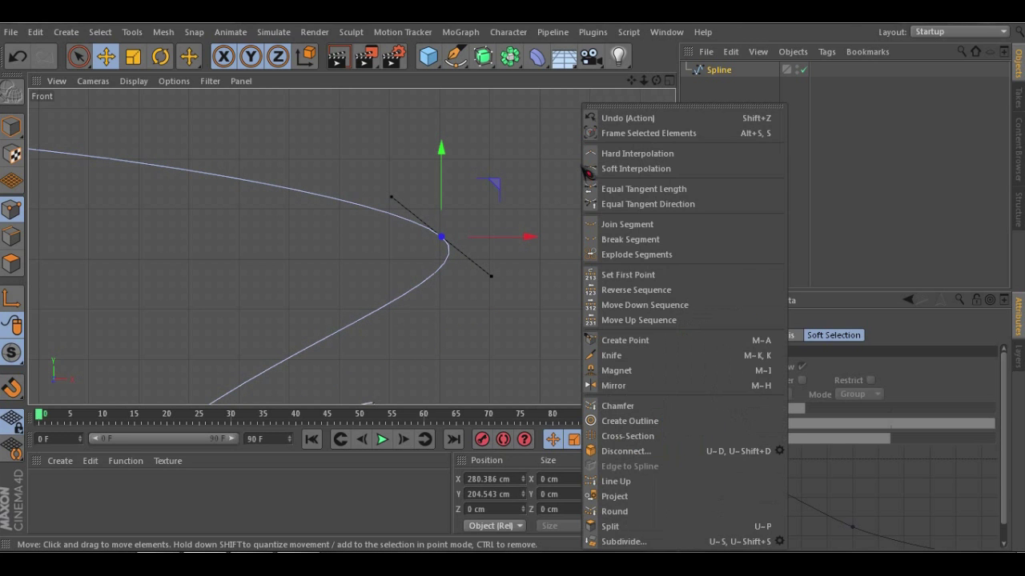
{"action": "left_click", "coordinate": [640, 153]}
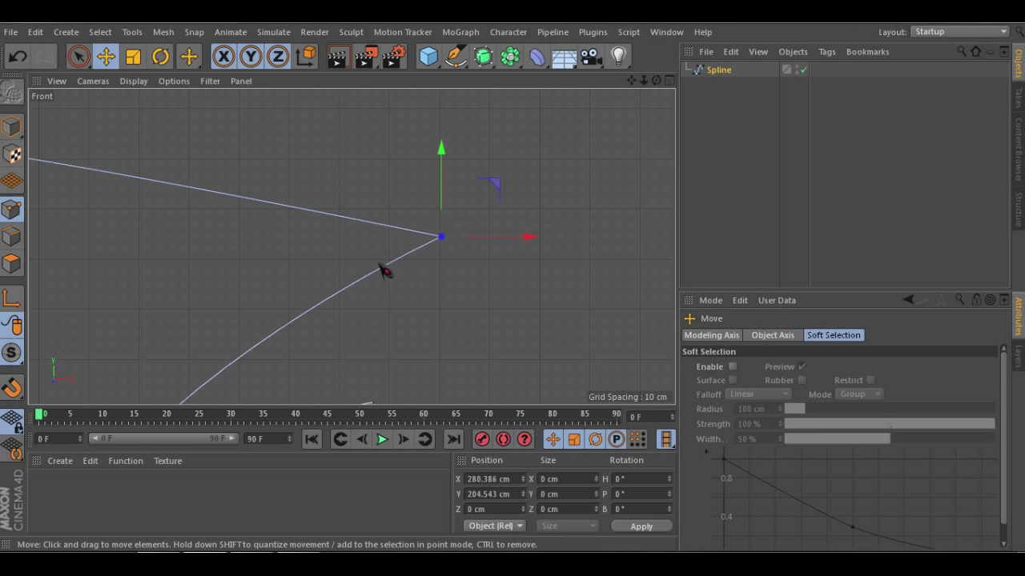
{"action": "scroll", "coordinate": [460, 222], "scroll_direction": "down", "scroll_amount": 5}
{"action": "scroll", "coordinate": [419, 264], "scroll_direction": "down", "scroll_amount": 2}
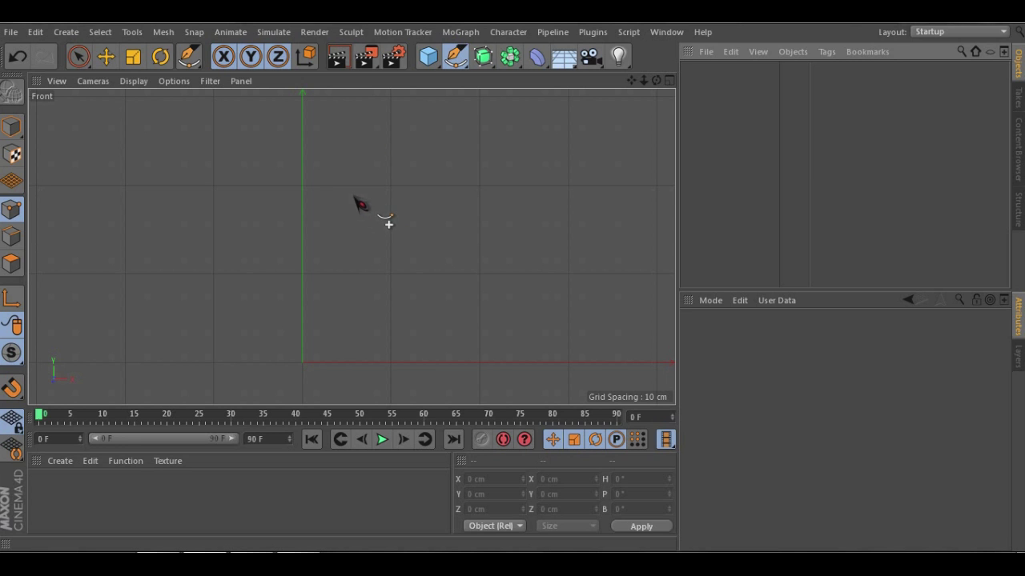
Draw a closed six-point swoosh outline in the Front view, starting at about X 59 cm, Y 213 cm, with its tip at about X 332 cm, Y 250 cm
{"action": "left_click", "coordinate": [355, 173]}
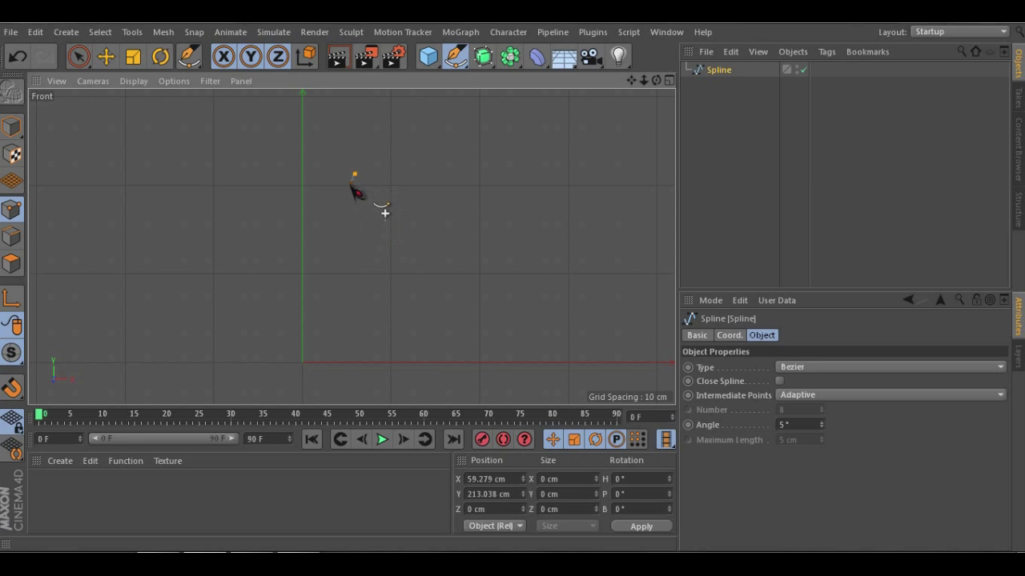
{"action": "left_click", "coordinate": [323, 234]}
{"action": "left_click_drag", "start_coordinate": [323, 234], "coordinate": [337, 257]}
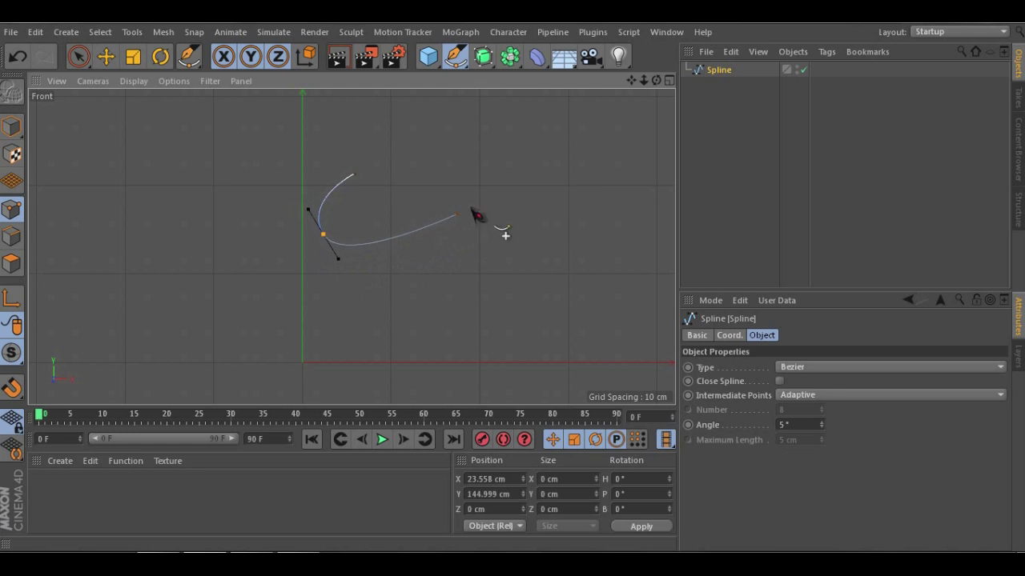
{"action": "left_click", "coordinate": [596, 143]}
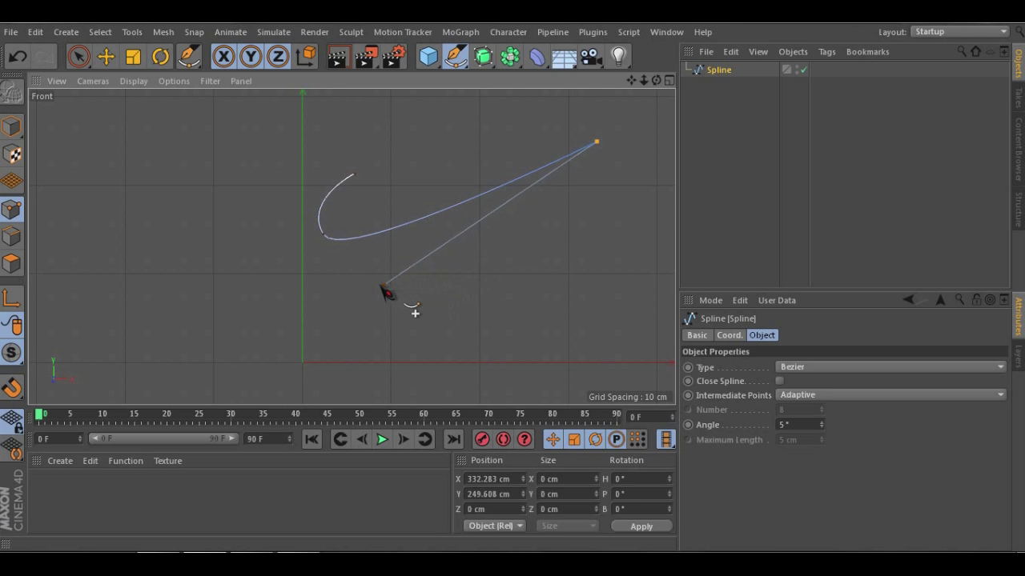
{"action": "left_click_drag", "start_coordinate": [394, 271], "coordinate": [386, 272]}
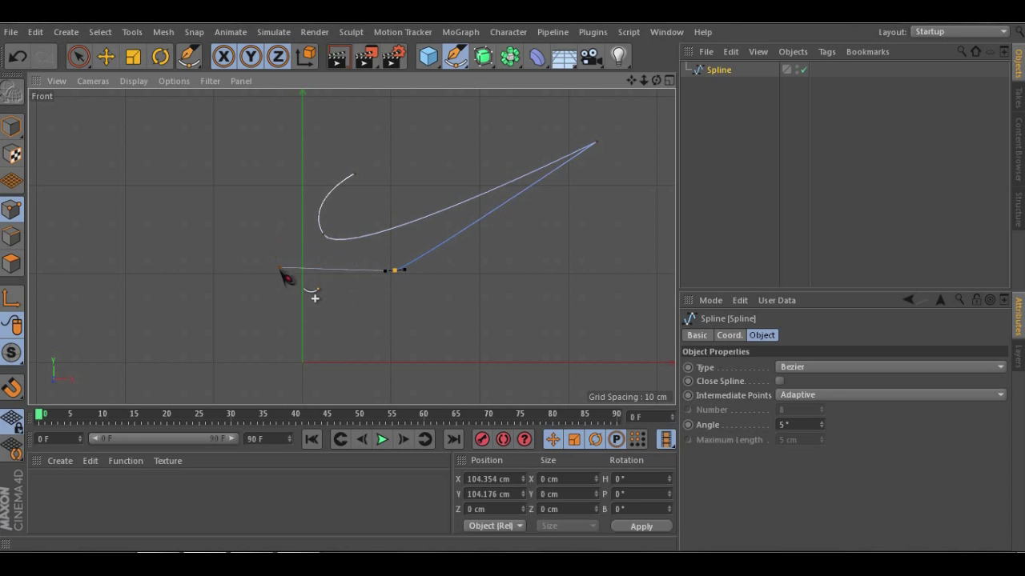
{"action": "left_click_drag", "start_coordinate": [295, 268], "coordinate": [259, 242]}
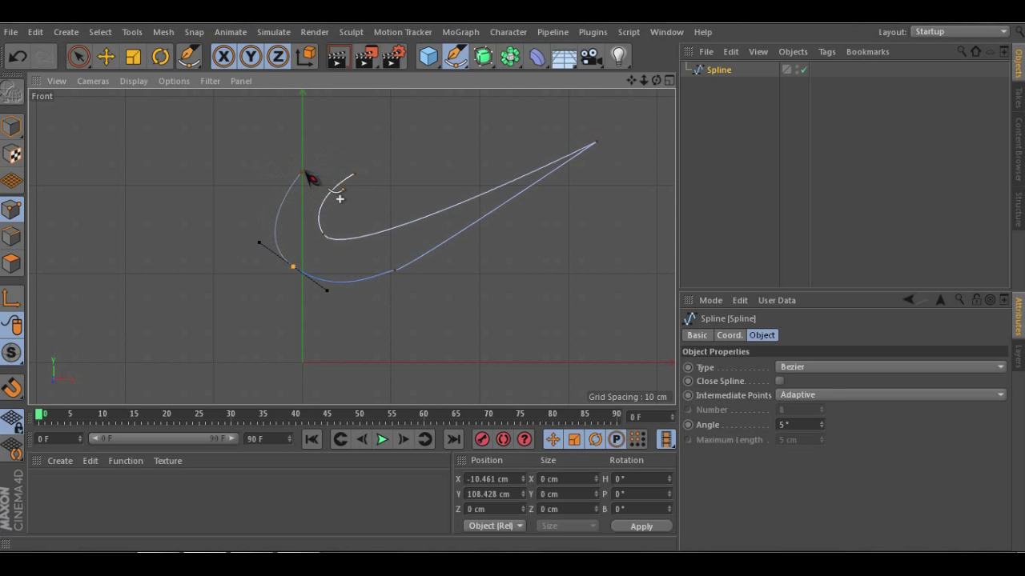
{"action": "left_click", "coordinate": [298, 179]}
{"action": "left_click_drag", "start_coordinate": [299, 179], "coordinate": [345, 171]}
{"action": "left_click", "coordinate": [353, 175]}
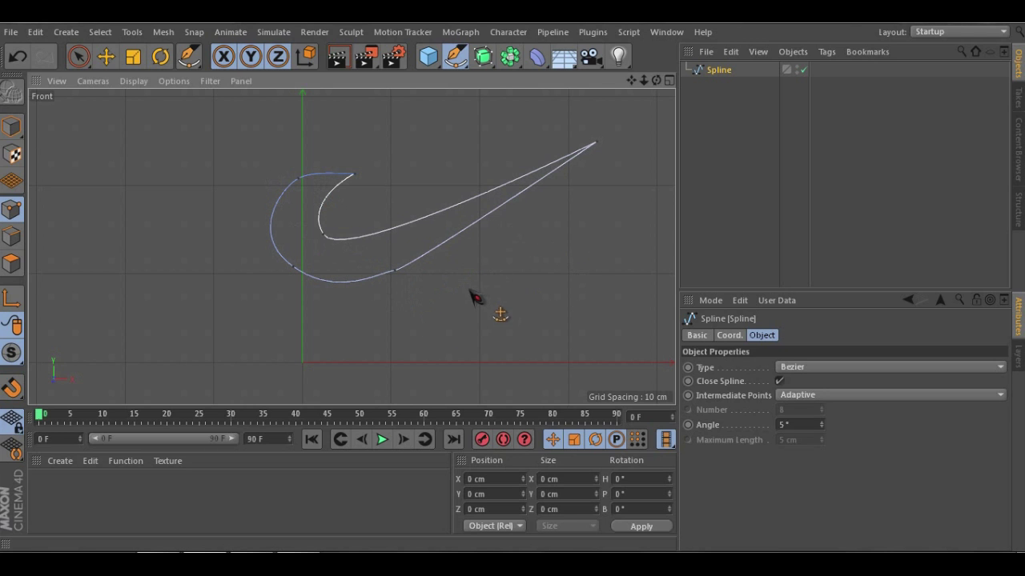
Move the swoosh's upper outer curve point to about X -5 cm, Y 199 cm
{"action": "left_click", "coordinate": [106, 58]}
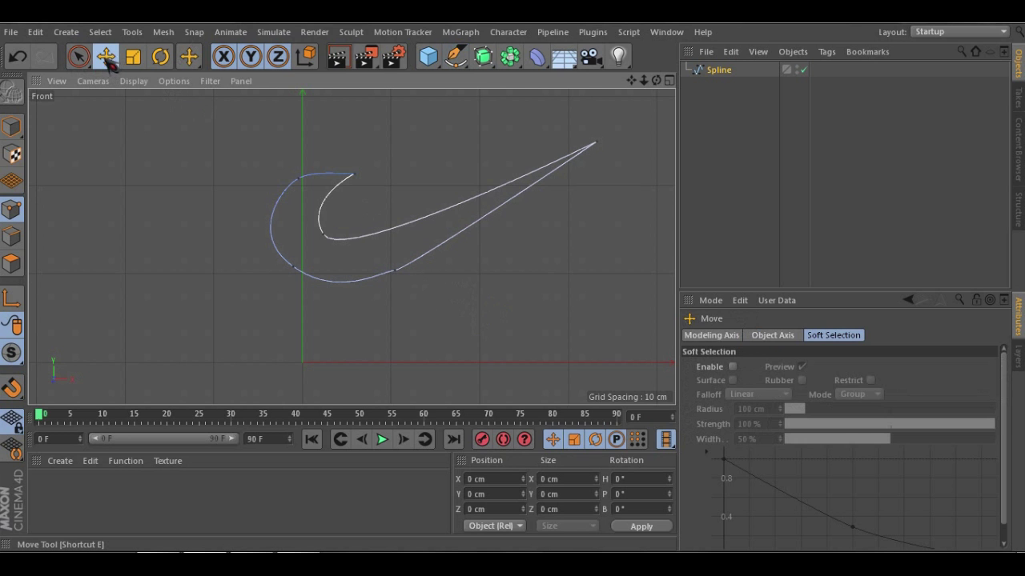
{"action": "middle_click_drag", "start_coordinate": [346, 229], "coordinate": [325, 250], "text": "alt"}
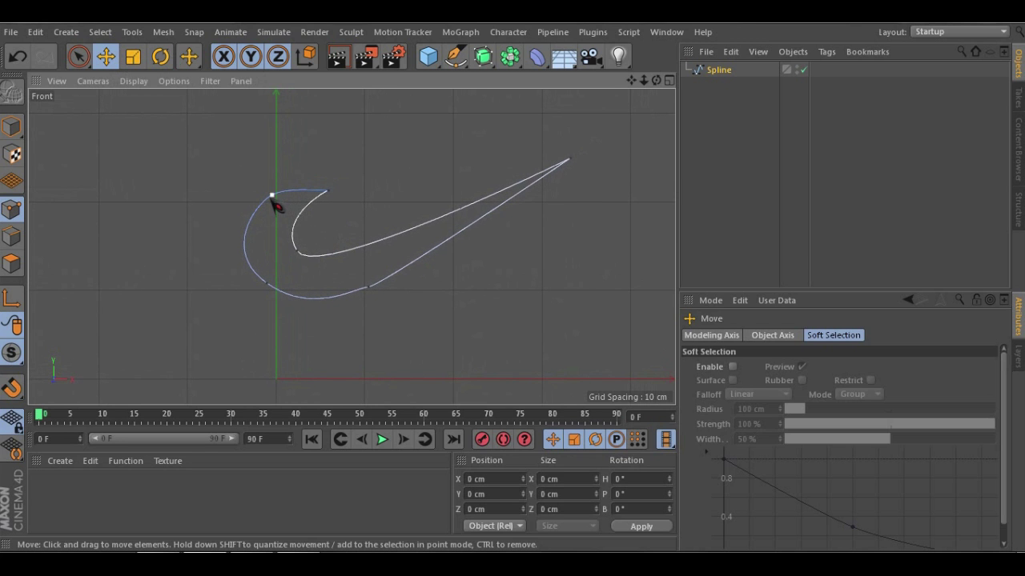
{"action": "left_click", "coordinate": [272, 196]}
{"action": "scroll", "coordinate": [249, 216], "scroll_direction": "up", "scroll_amount": 4}
{"action": "left_click_drag", "start_coordinate": [293, 121], "coordinate": [288, 138]}
{"action": "scroll", "coordinate": [293, 224], "scroll_direction": "up", "scroll_amount": 2}
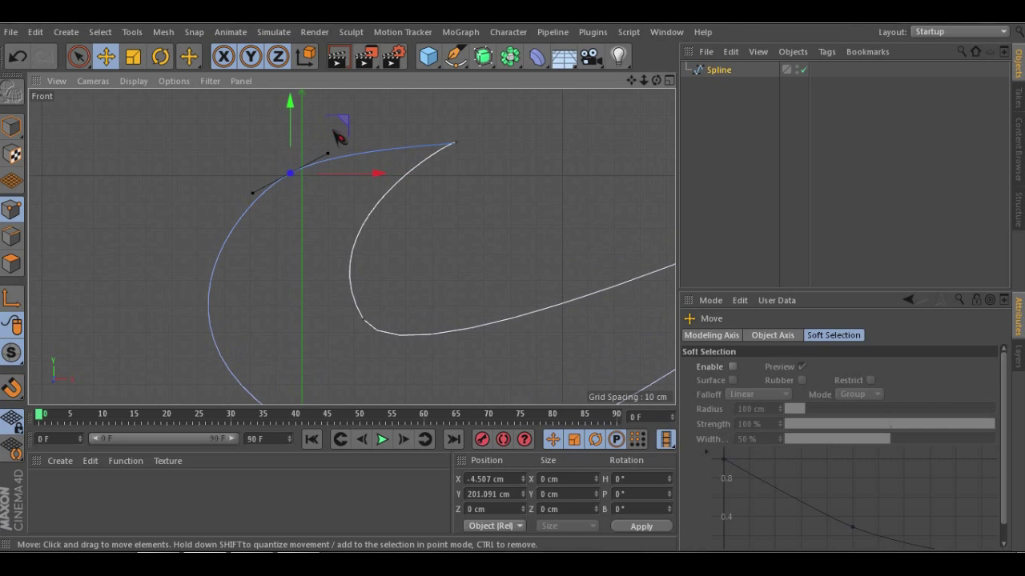
{"action": "left_click_drag", "start_coordinate": [344, 127], "coordinate": [343, 132]}
{"action": "scroll", "coordinate": [263, 206], "scroll_direction": "down", "scroll_amount": 2}
{"action": "middle_click_drag", "start_coordinate": [290, 233], "coordinate": [302, 214], "text": "alt"}
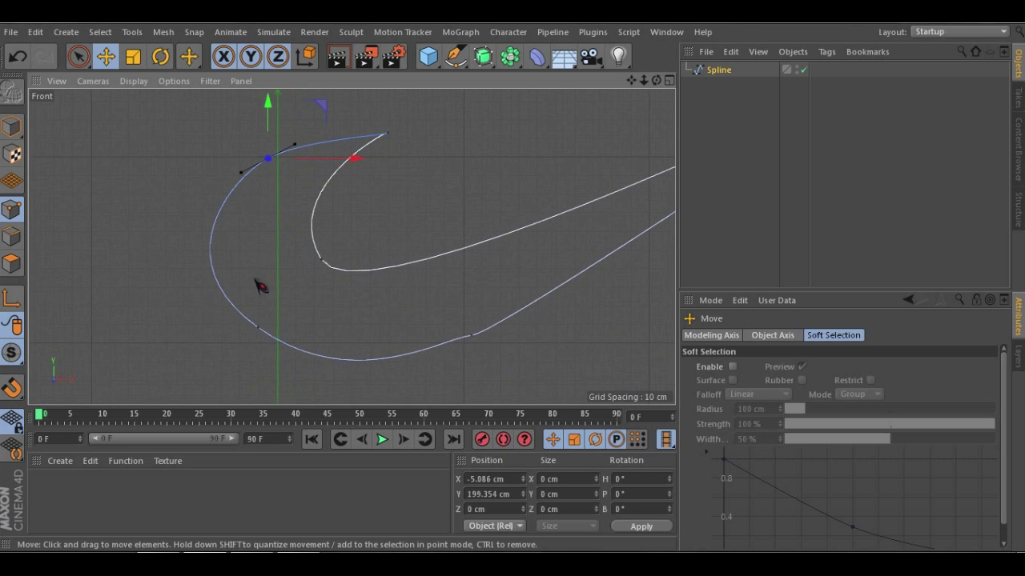
Refine the swoosh's lower bend by adjusting the tangents of the outer and inner curve points and repositioning the inner one
{"action": "left_click", "coordinate": [258, 329]}
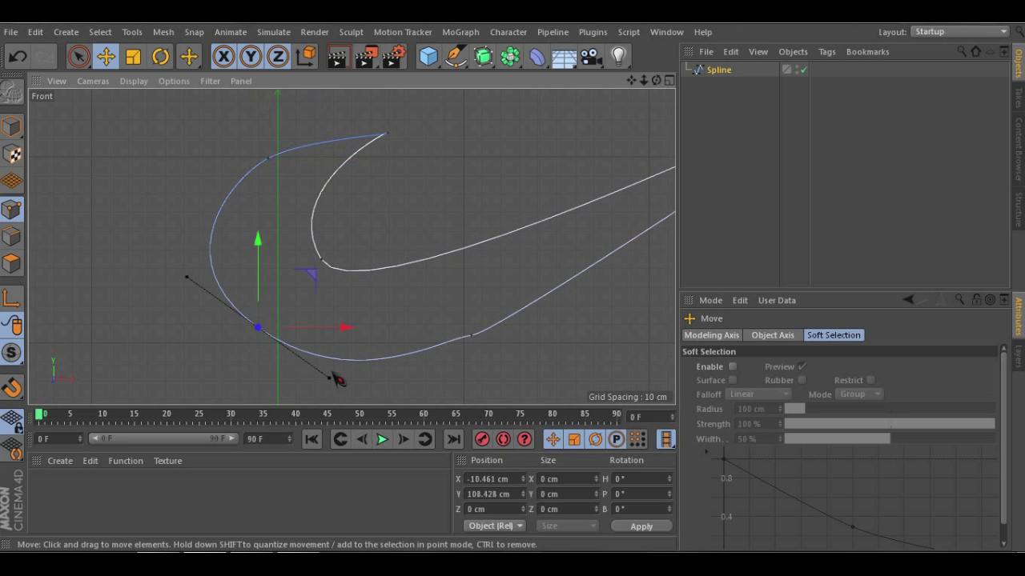
{"action": "left_click_drag", "start_coordinate": [336, 386], "coordinate": [374, 315]}
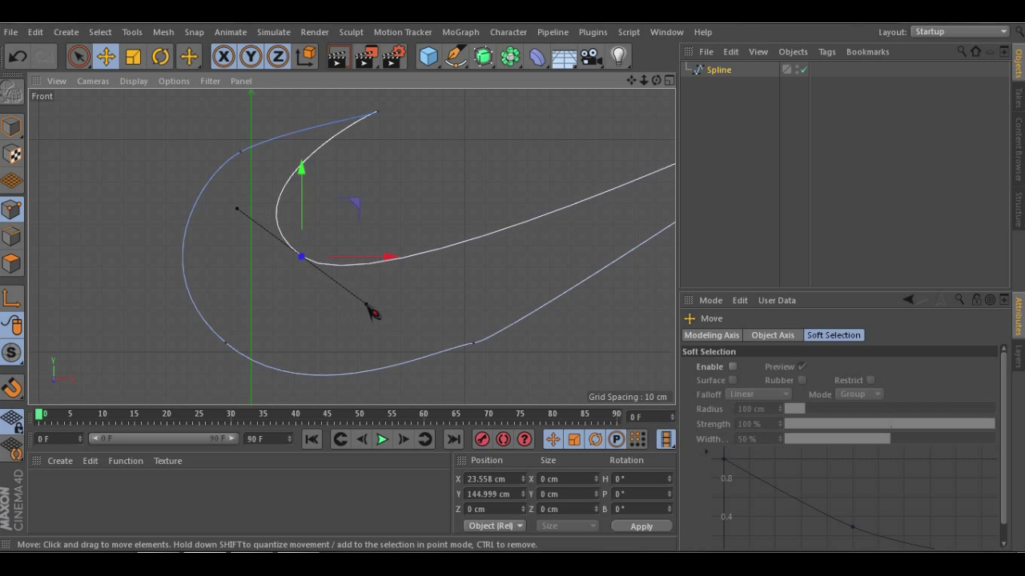
{"action": "left_click_drag", "start_coordinate": [373, 265], "coordinate": [383, 266]}
{"action": "left_click_drag", "start_coordinate": [319, 213], "coordinate": [319, 222]}
{"action": "left_click", "coordinate": [243, 157]}
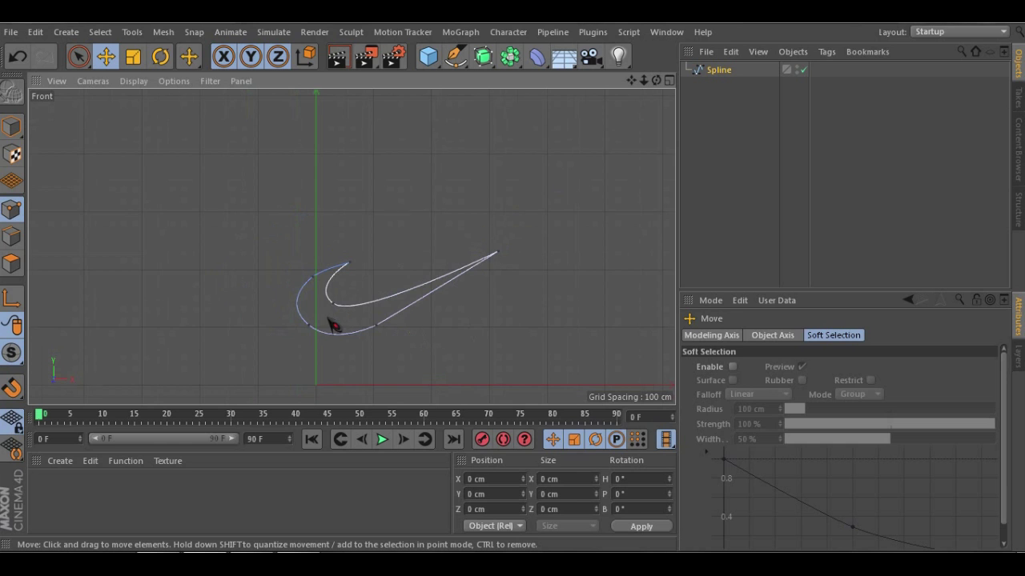
{"action": "scroll", "coordinate": [329, 319], "scroll_direction": "up", "scroll_amount": 3}
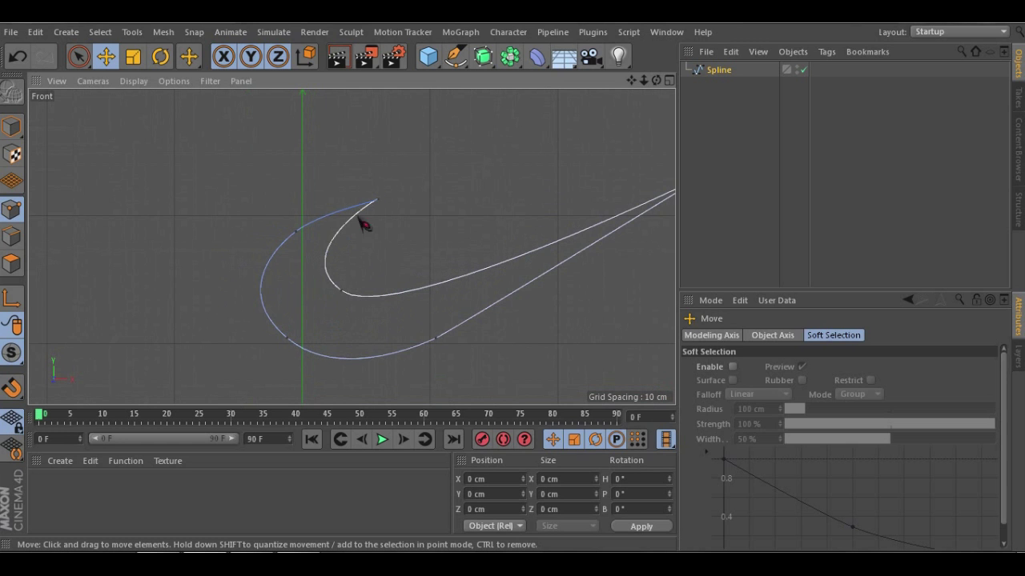
Examine the finished swoosh outline from several angles in the Perspective view
{"action": "scroll", "coordinate": [369, 288], "scroll_direction": "down", "scroll_amount": 1}
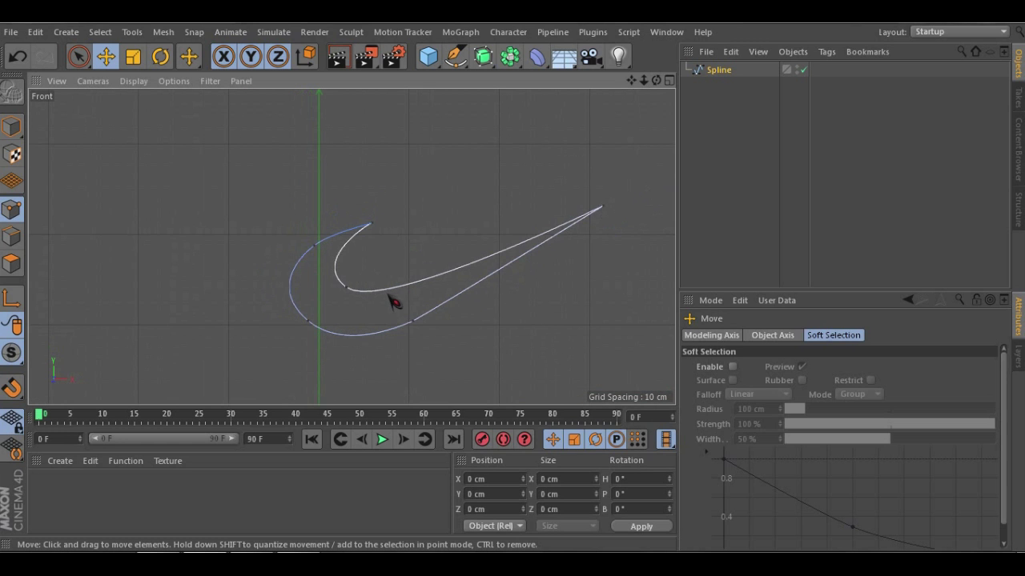
{"action": "key", "text": "F1"}
{"action": "left_click_drag", "start_coordinate": [387, 267], "coordinate": [519, 286], "text": "alt"}
{"action": "middle_click_drag", "start_coordinate": [238, 317], "coordinate": [280, 301], "text": "alt"}
{"action": "scroll", "coordinate": [99, 254], "scroll_direction": "up", "scroll_amount": 3}
{"action": "left_click_drag", "start_coordinate": [192, 284], "coordinate": [215, 297], "text": "alt"}
{"action": "middle_click_drag", "start_coordinate": [343, 283], "coordinate": [323, 286], "text": "alt"}
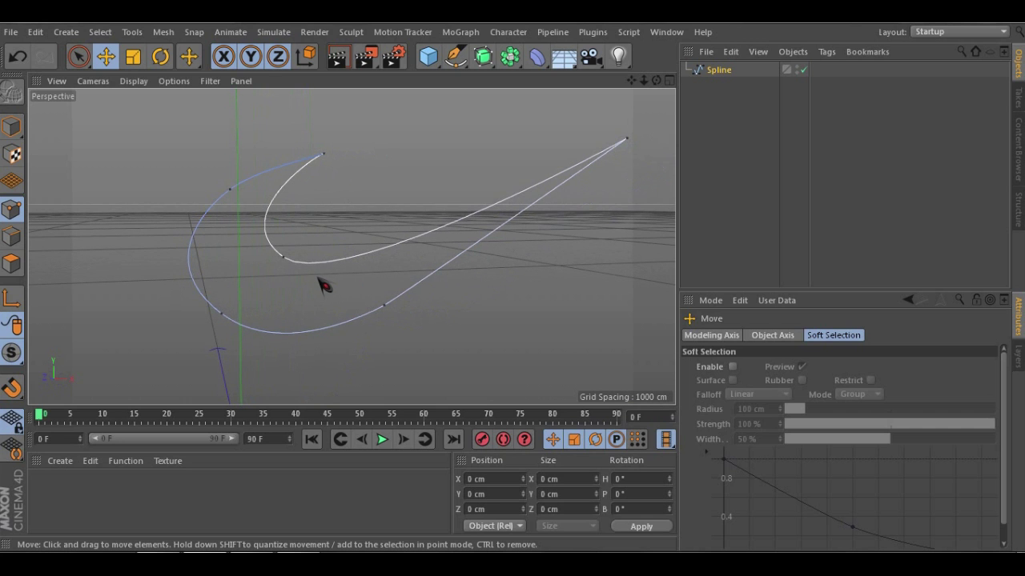
{"action": "left_click_drag", "start_coordinate": [397, 260], "coordinate": [325, 270], "text": "alt"}
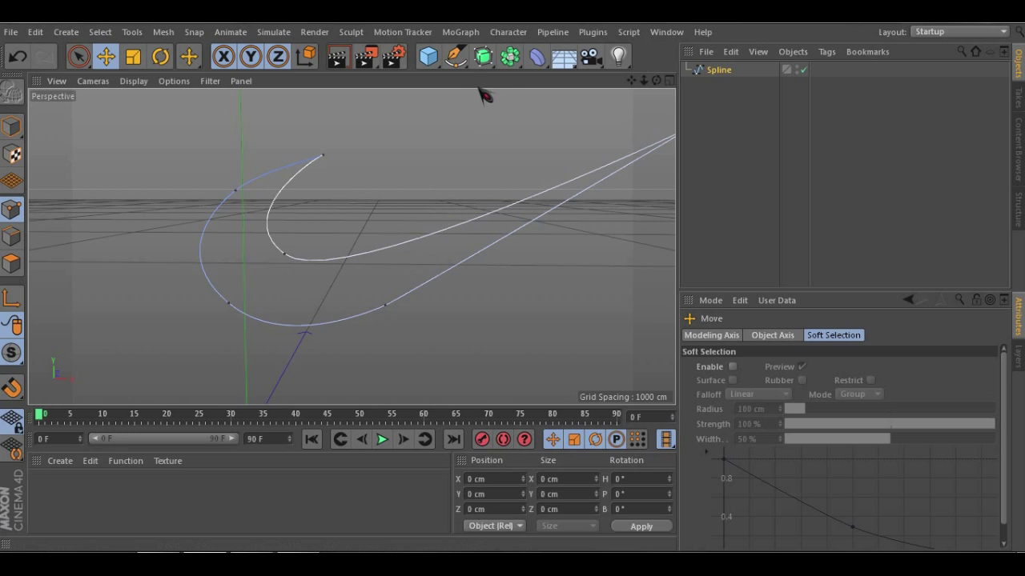
Add a Platonic primitive to the scene and bring it into view with the swoosh
{"action": "left_click", "coordinate": [484, 57]}
{"action": "left_click", "coordinate": [428, 55]}
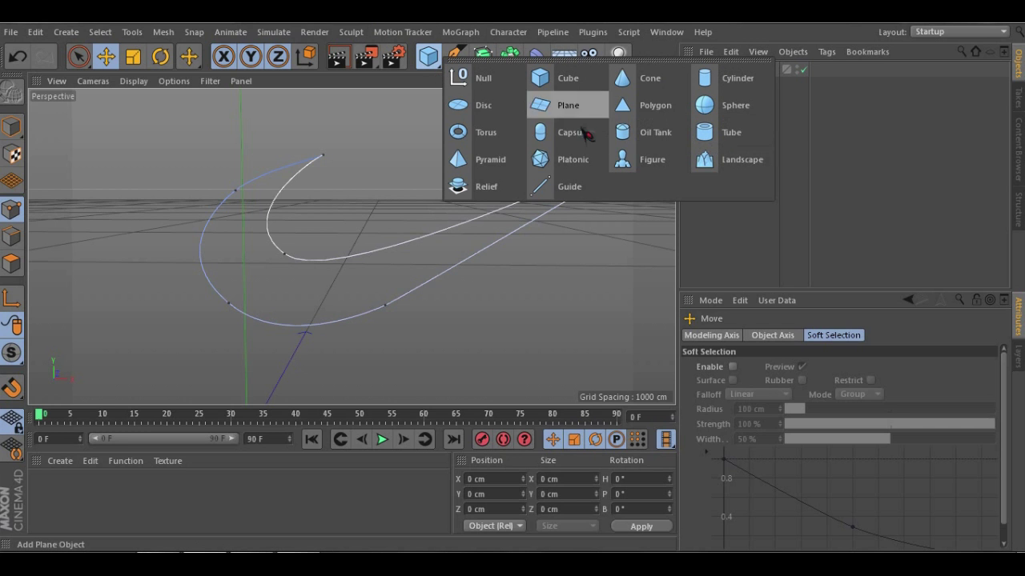
{"action": "left_click", "coordinate": [567, 162]}
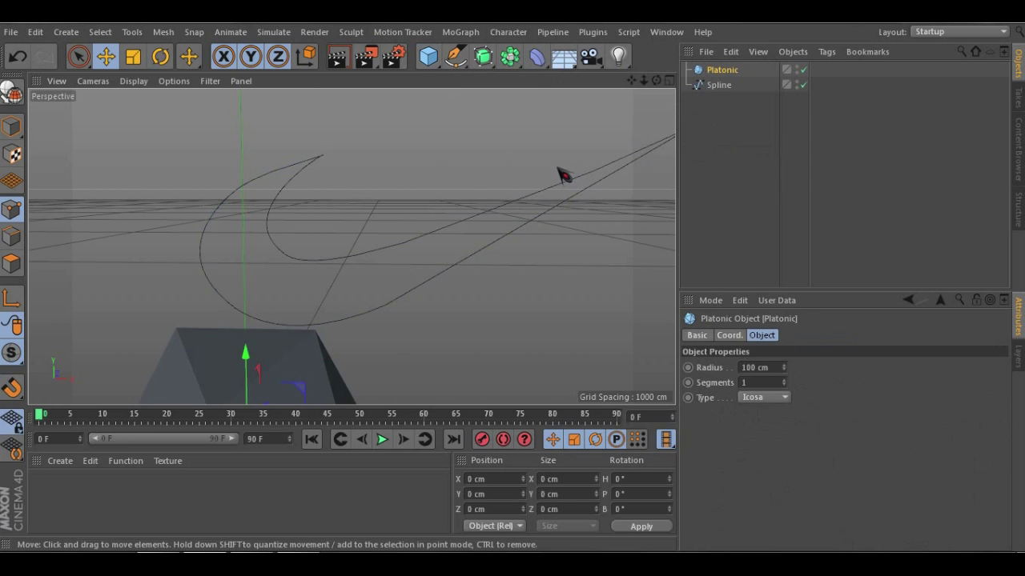
{"action": "left_click_drag", "start_coordinate": [544, 166], "coordinate": [389, 301], "text": "alt"}
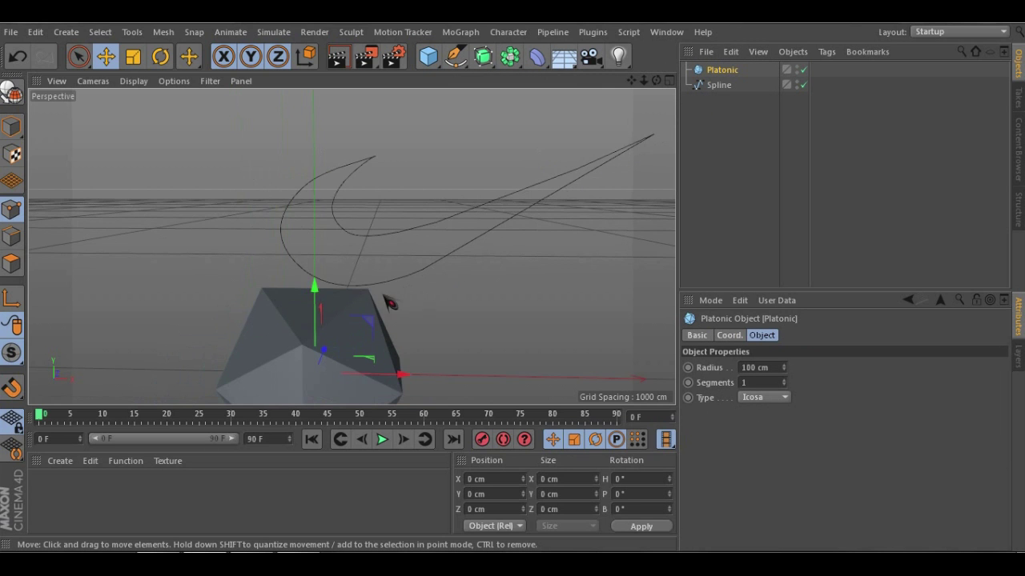
{"action": "mouse_move", "coordinate": [326, 290]}
{"action": "left_mouse_down", "text": "alt"}
{"action": "mouse_move", "coordinate": [348, 242]}
{"action": "mouse_move", "coordinate": [377, 336]}
{"action": "left_mouse_up", "text": "alt"}
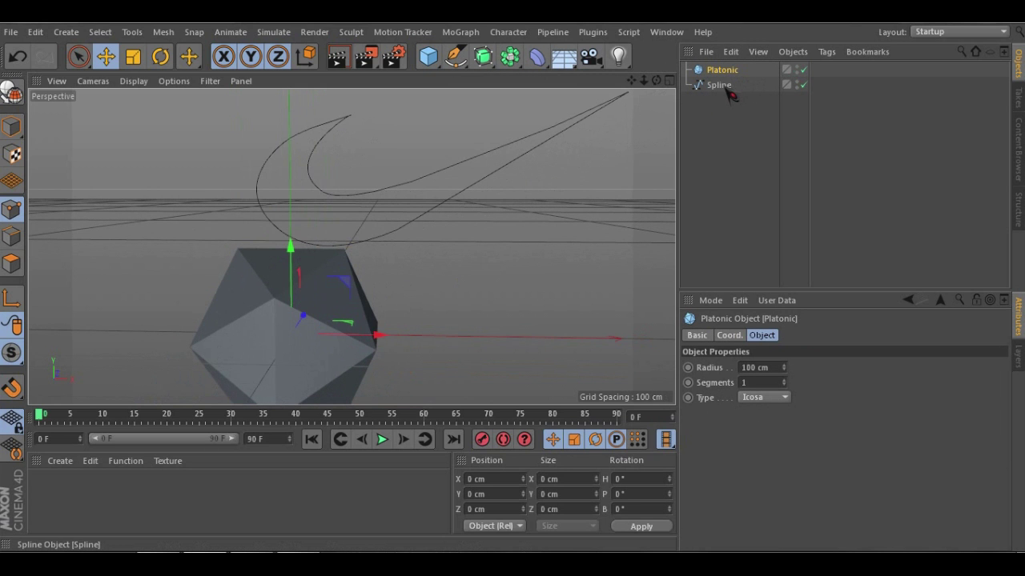
Hide the swoosh spline in the viewport and frame the Platonic object
{"action": "left_click", "coordinate": [726, 85]}
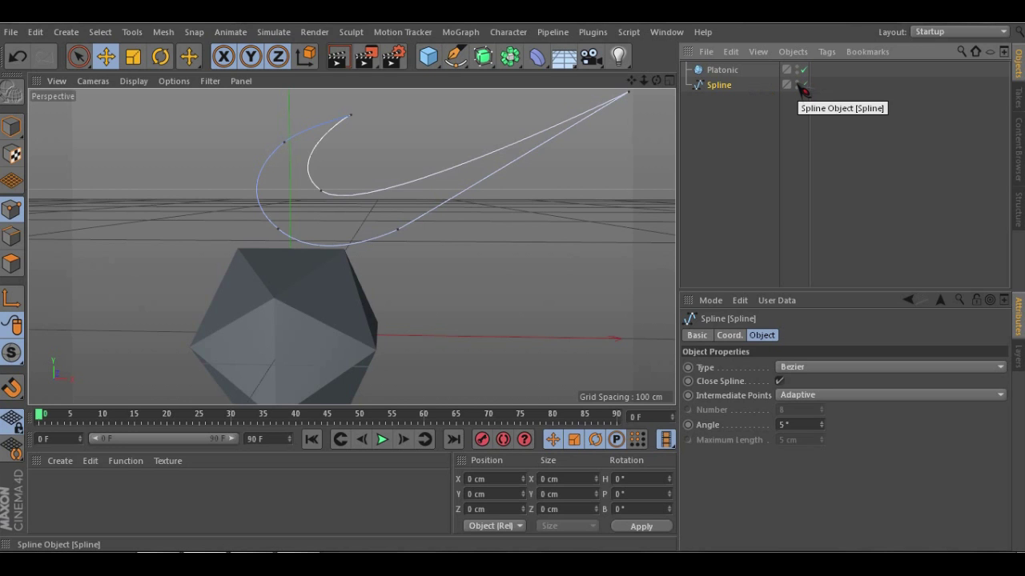
{"action": "double_click", "coordinate": [797, 81]}
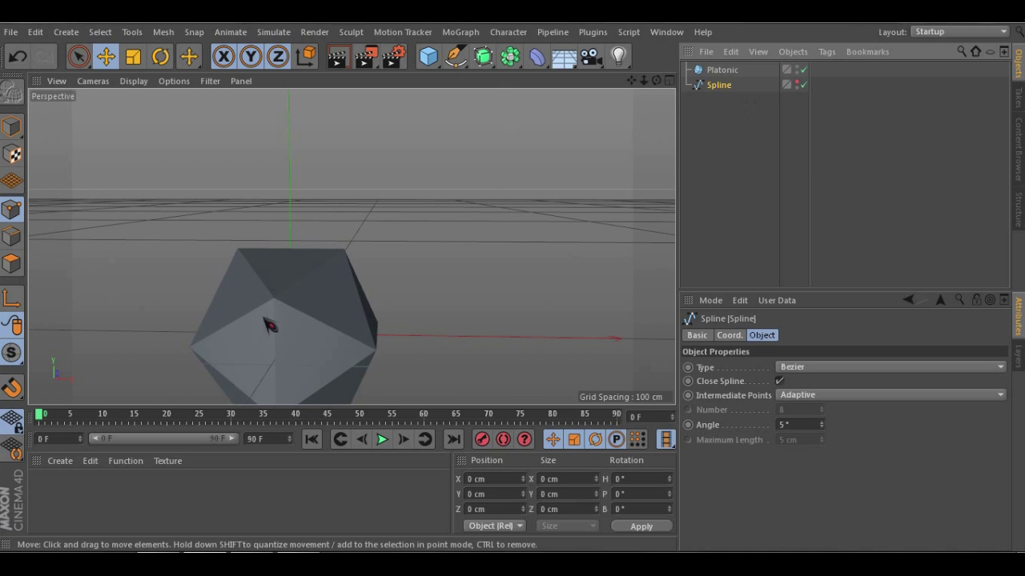
{"action": "middle_click_drag", "start_coordinate": [293, 295], "coordinate": [314, 237], "text": "alt"}
{"action": "right_click_drag", "start_coordinate": [293, 299], "coordinate": [300, 274], "text": "alt"}
{"action": "left_click_drag", "start_coordinate": [312, 245], "coordinate": [250, 279], "text": "alt"}
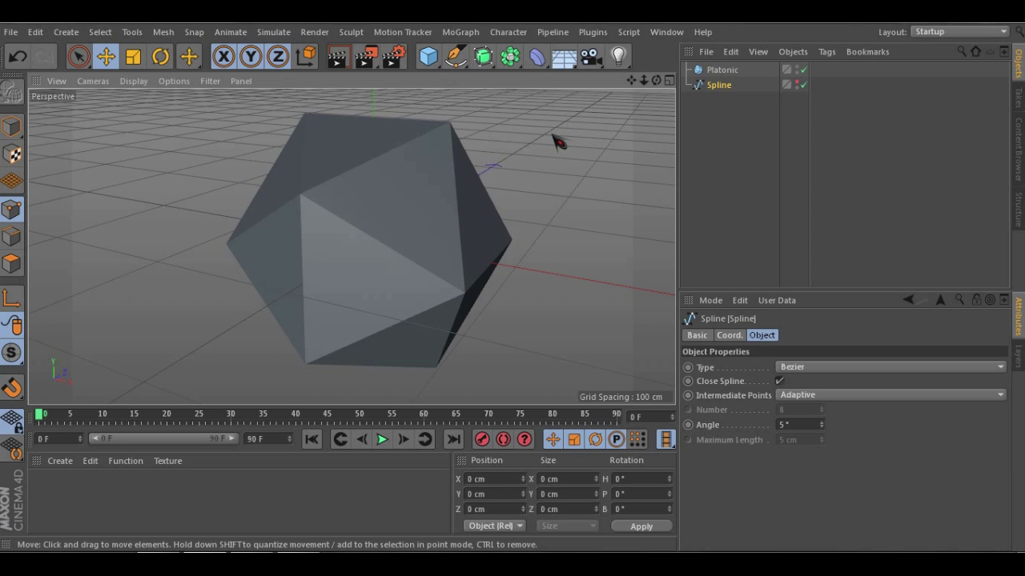
Convert the Platonic object to an editable polygon object and switch to Polygon mode
{"action": "left_click", "coordinate": [720, 70]}
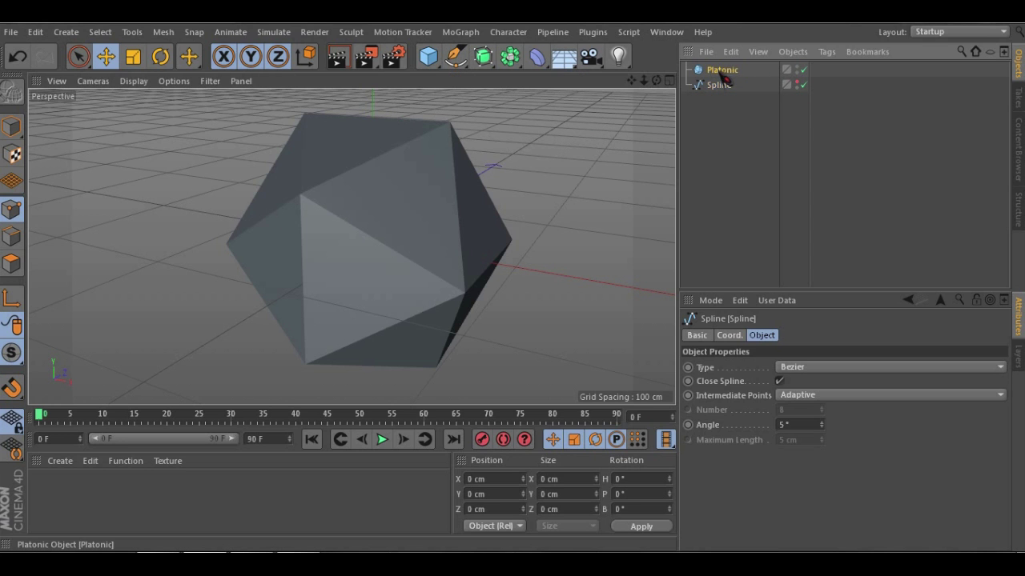
{"action": "scroll", "coordinate": [342, 205], "scroll_direction": "down", "scroll_amount": 2}
{"action": "scroll", "coordinate": [344, 208], "scroll_direction": "up", "scroll_amount": 2}
{"action": "mouse_move", "coordinate": [360, 230]}
{"action": "left_mouse_down", "text": "alt"}
{"action": "mouse_move", "coordinate": [427, 199]}
{"action": "mouse_move", "coordinate": [366, 232]}
{"action": "left_mouse_up", "text": "alt"}
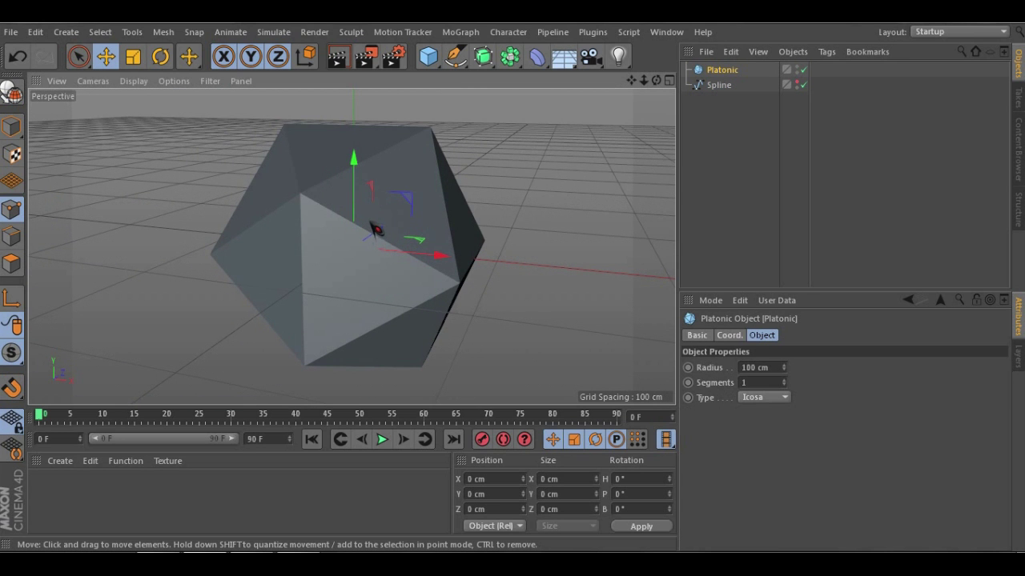
{"action": "left_click_drag", "start_coordinate": [364, 220], "coordinate": [329, 205], "text": "alt"}
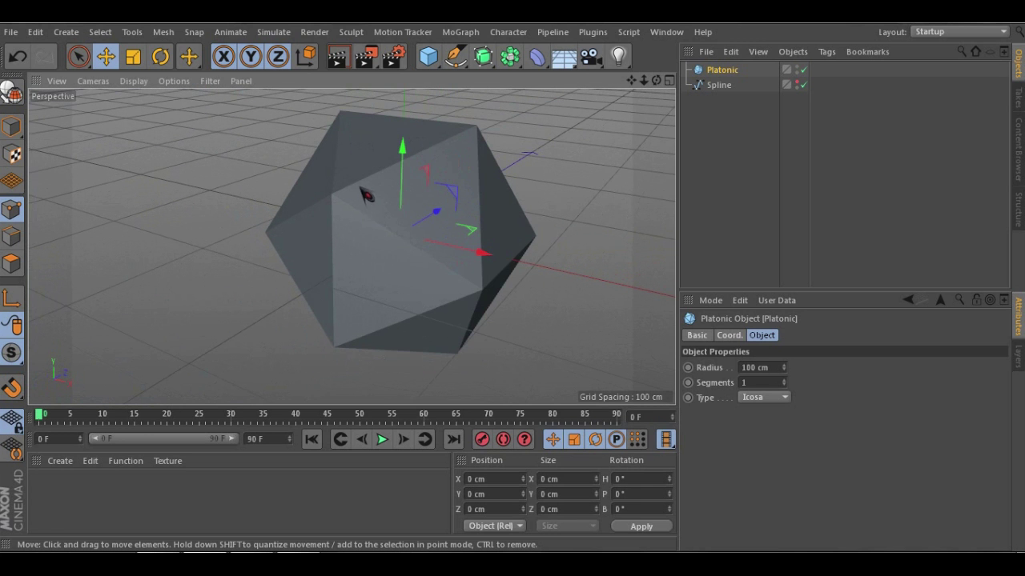
{"action": "left_click_drag", "start_coordinate": [532, 243], "coordinate": [309, 191], "text": "alt"}
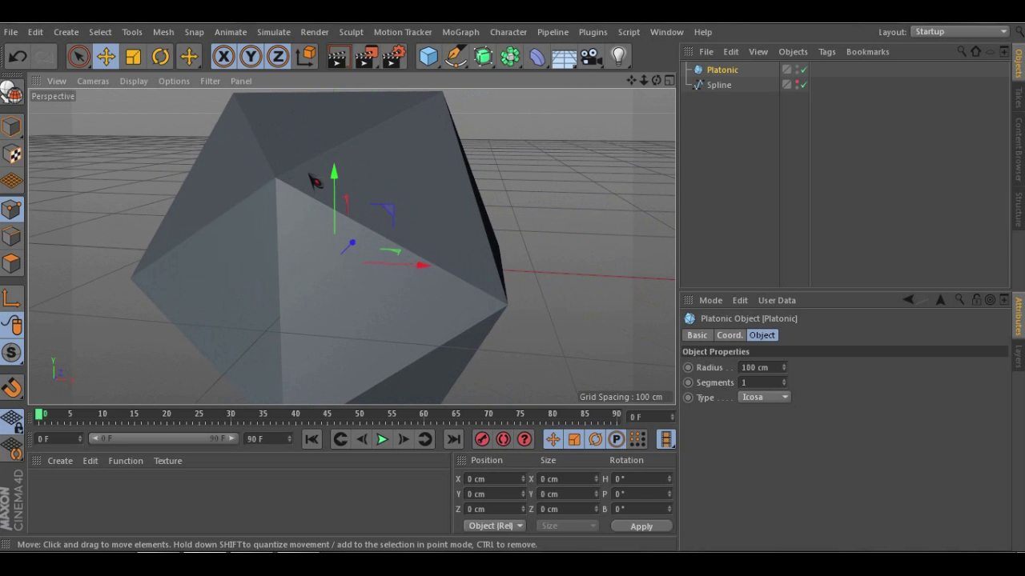
{"action": "left_click", "coordinate": [12, 94]}
{"action": "left_click", "coordinate": [13, 264]}
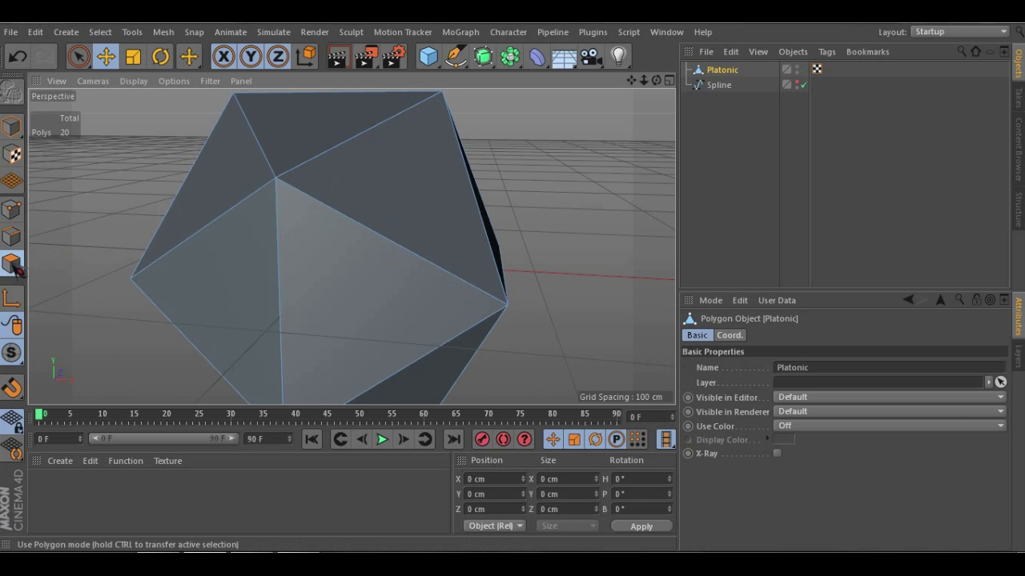
Extrude the Platonic's upper front face slightly outward, and extrude the adjoining top face by about 10.4 cm
{"action": "left_click", "coordinate": [365, 195]}
{"action": "left_click_drag", "start_coordinate": [320, 224], "coordinate": [319, 202], "text": "alt"}
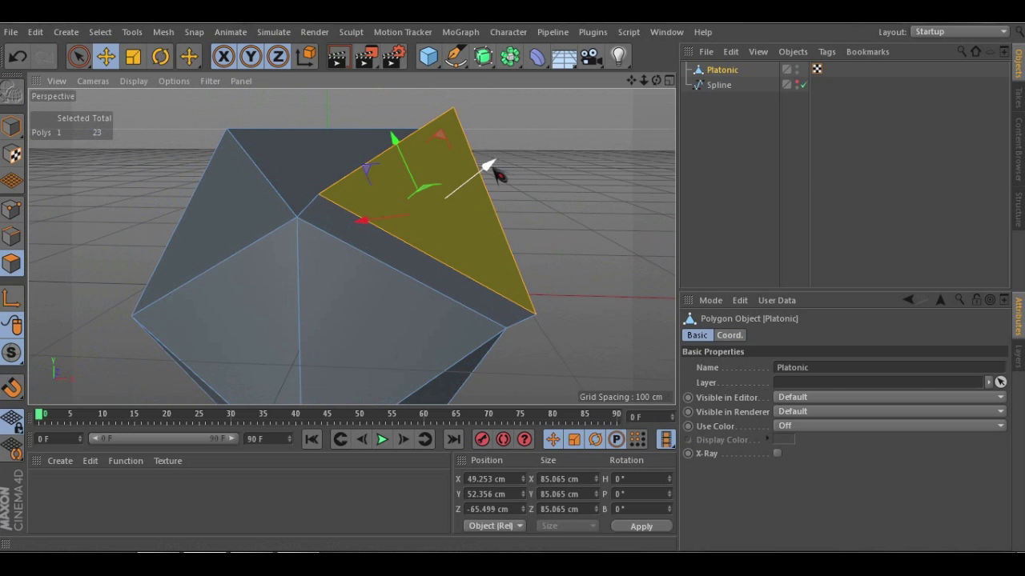
{"action": "left_click_drag", "start_coordinate": [473, 186], "coordinate": [493, 169]}
{"action": "left_click_drag", "start_coordinate": [314, 214], "coordinate": [301, 183], "text": "alt"}
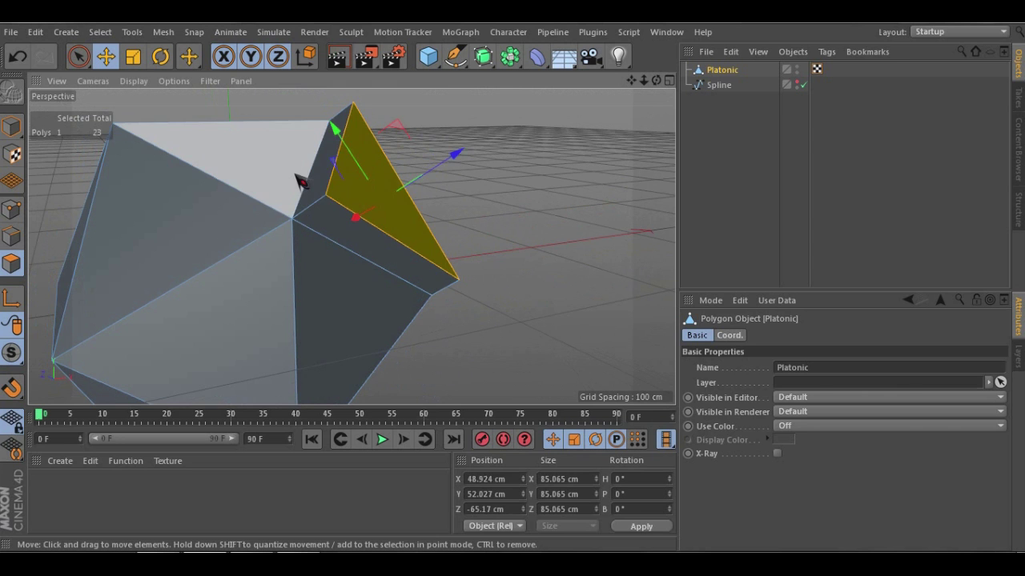
{"action": "left_click", "coordinate": [267, 128]}
{"action": "left_click_drag", "start_coordinate": [265, 98], "coordinate": [264, 95], "text": "ctrl"}
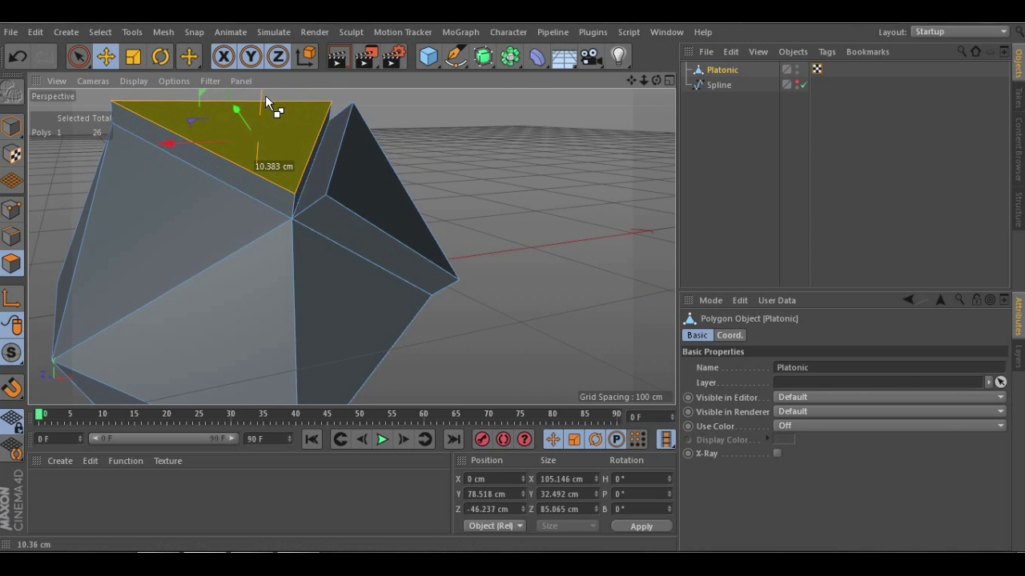
Extrude the third upper face beside the two raised ones outward to about X -46 cm, Y 49 cm, Z -62.5 cm
{"action": "scroll", "coordinate": [276, 184], "scroll_direction": "down", "scroll_amount": 4}
{"action": "left_click_drag", "start_coordinate": [289, 189], "coordinate": [231, 178], "text": "alt"}
{"action": "left_click", "coordinate": [234, 189]}
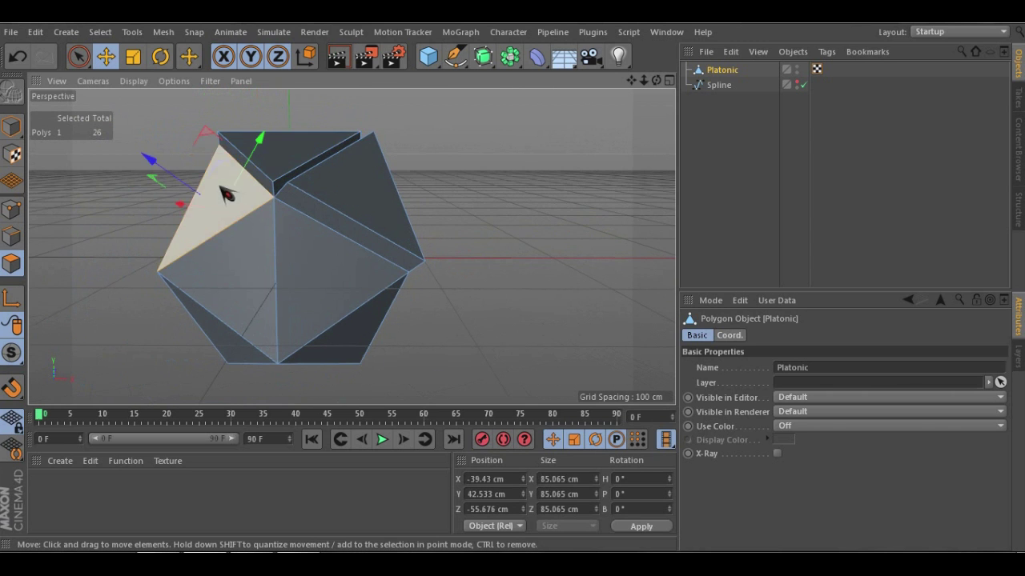
{"action": "left_click_drag", "start_coordinate": [152, 162], "coordinate": [168, 182], "text": "ctrl"}
{"action": "left_click_drag", "start_coordinate": [313, 150], "coordinate": [132, 201], "text": "alt"}
{"action": "scroll", "coordinate": [385, 173], "scroll_direction": "up", "scroll_amount": 5}
{"action": "left_click_drag", "start_coordinate": [353, 245], "coordinate": [341, 196], "text": "alt"}
{"action": "scroll", "coordinate": [402, 157], "scroll_direction": "up", "scroll_amount": 3}
{"action": "left_click_drag", "start_coordinate": [384, 155], "coordinate": [344, 173], "text": "alt"}
{"action": "scroll", "coordinate": [345, 174], "scroll_direction": "down", "scroll_amount": 5}
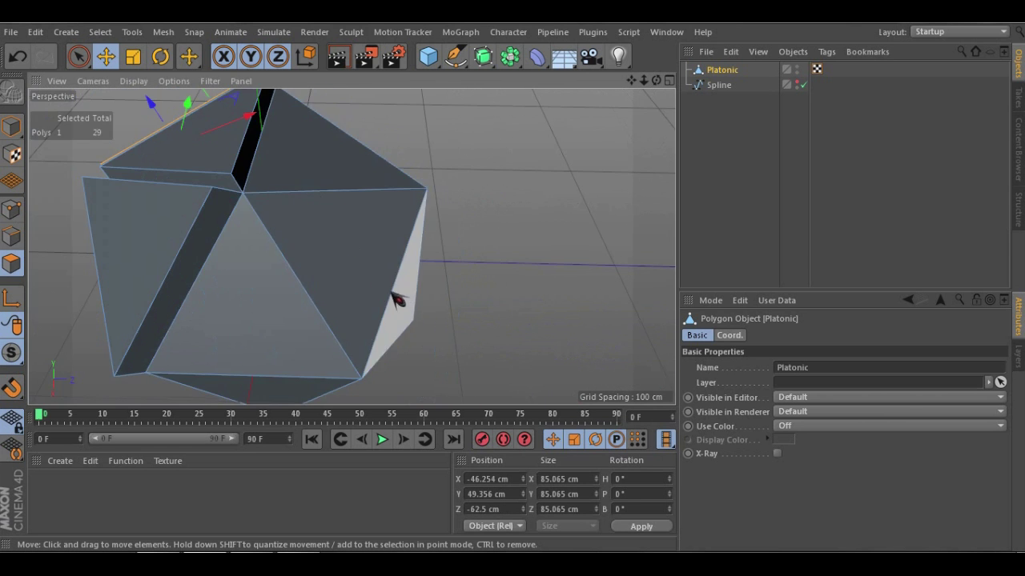
Extrude the side face facing positive Z far outward, to about X 72 cm, Y 0 cm, Z 145 cm
{"action": "middle_click_drag", "start_coordinate": [390, 291], "coordinate": [302, 232], "text": "alt"}
{"action": "left_click", "coordinate": [311, 232]}
{"action": "left_click_drag", "start_coordinate": [368, 286], "coordinate": [346, 215]}
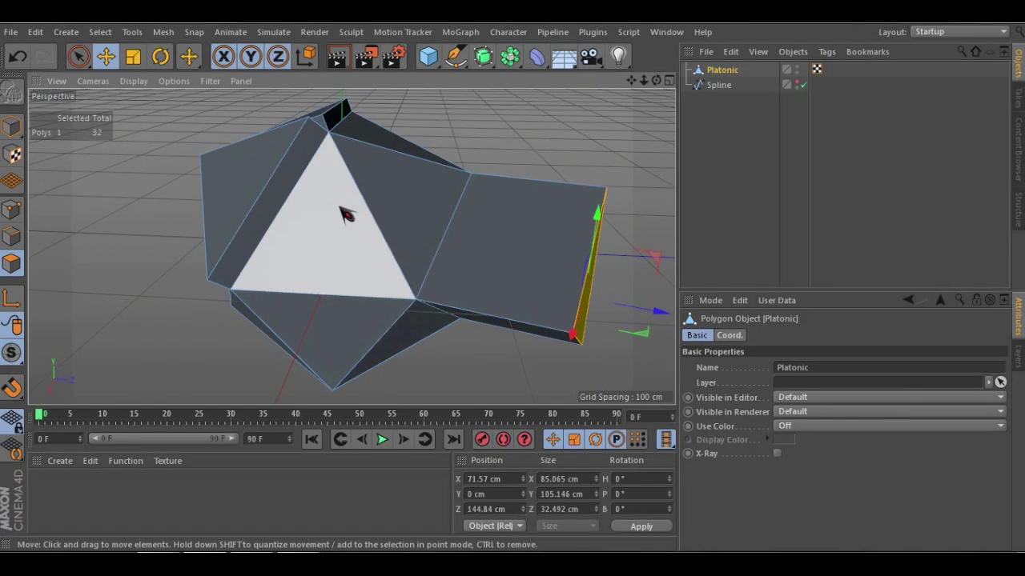
Add a Subdivision Surface object to the scene
{"action": "left_click", "coordinate": [730, 201]}
{"action": "left_click", "coordinate": [483, 57]}
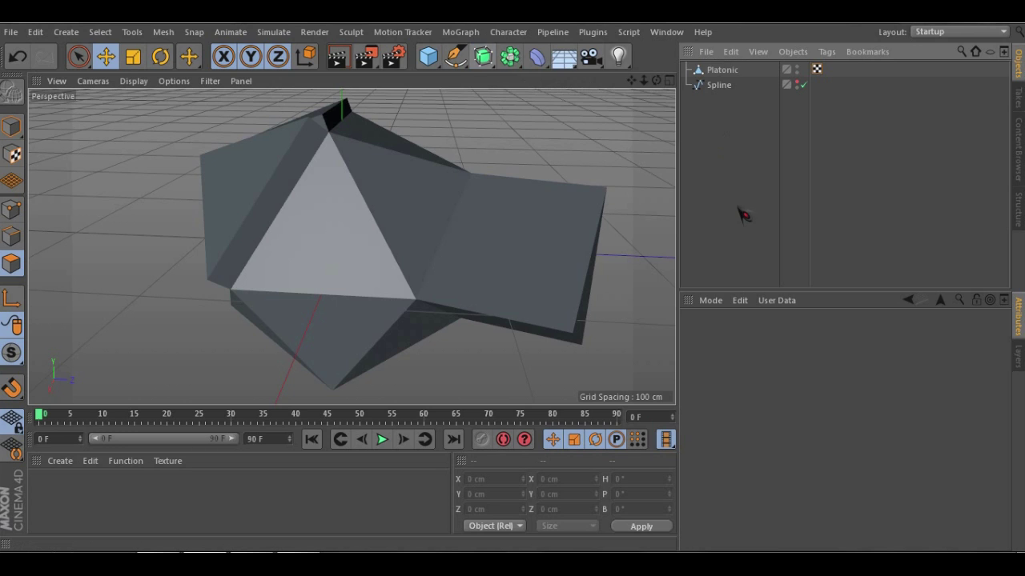
{"action": "left_click", "coordinate": [721, 71]}
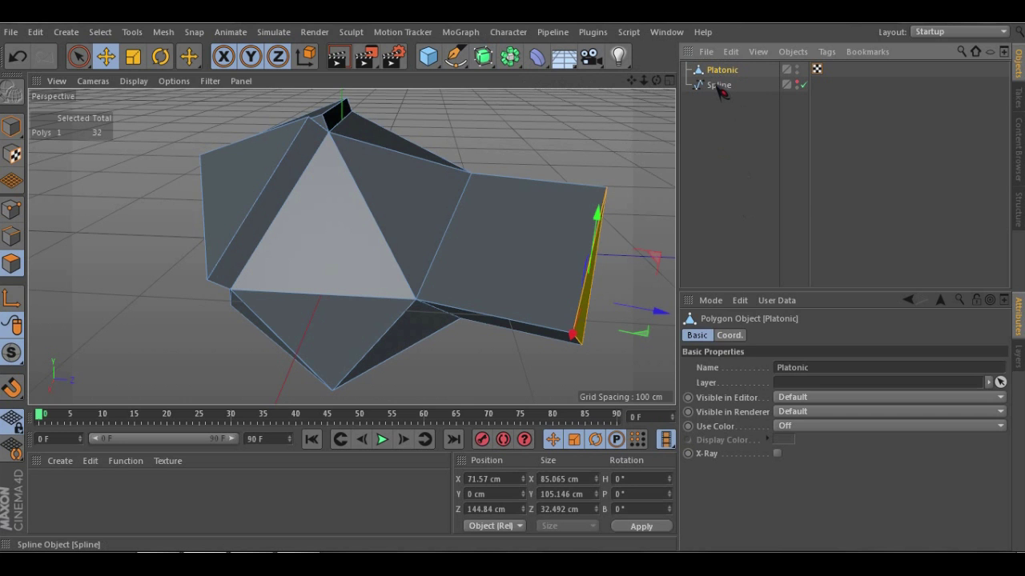
{"action": "left_click", "coordinate": [723, 71]}
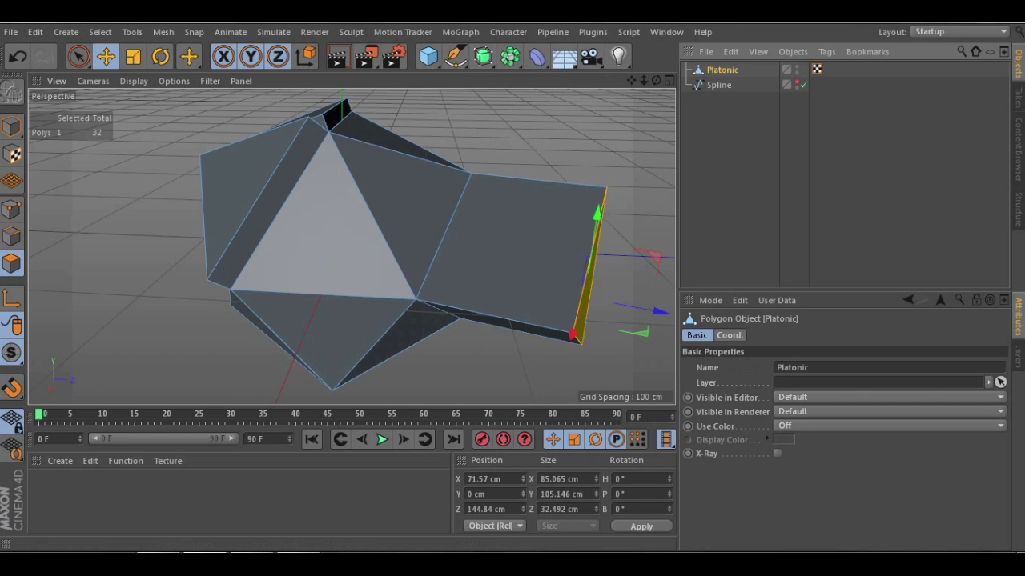
{"action": "left_click", "coordinate": [488, 66]}
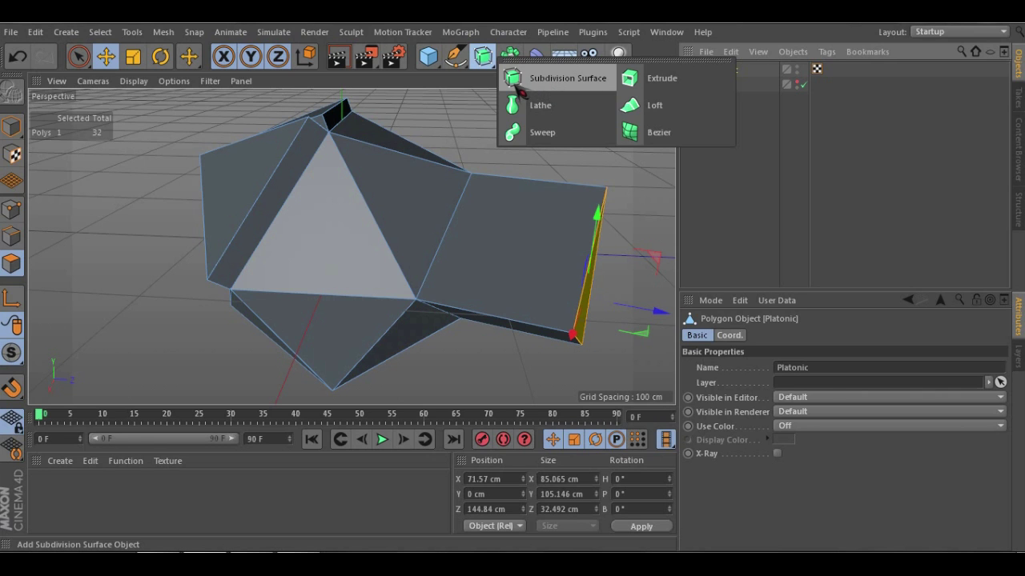
{"action": "left_click", "coordinate": [517, 83]}
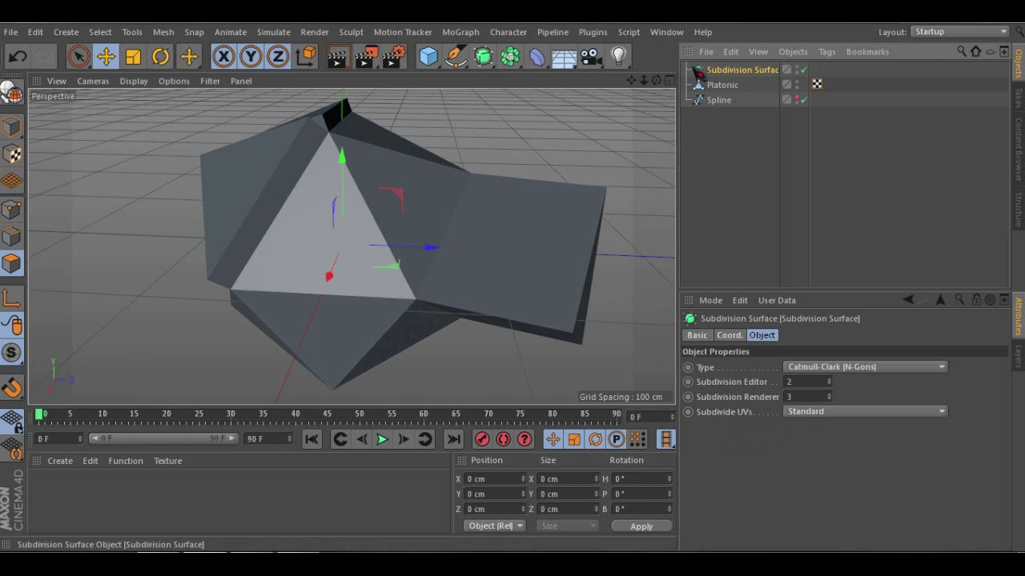
Make the Platonic object a child of the Subdivision Surface and view the smoothed shape from several angles
{"action": "left_click", "coordinate": [706, 119]}
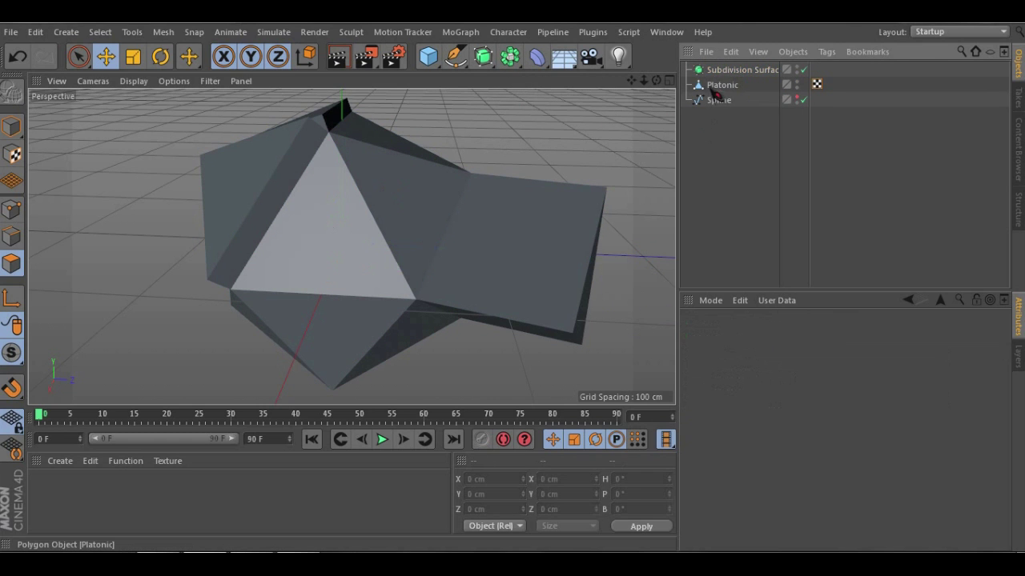
{"action": "left_click", "coordinate": [718, 84]}
{"action": "left_click_drag", "start_coordinate": [731, 71], "coordinate": [730, 69]}
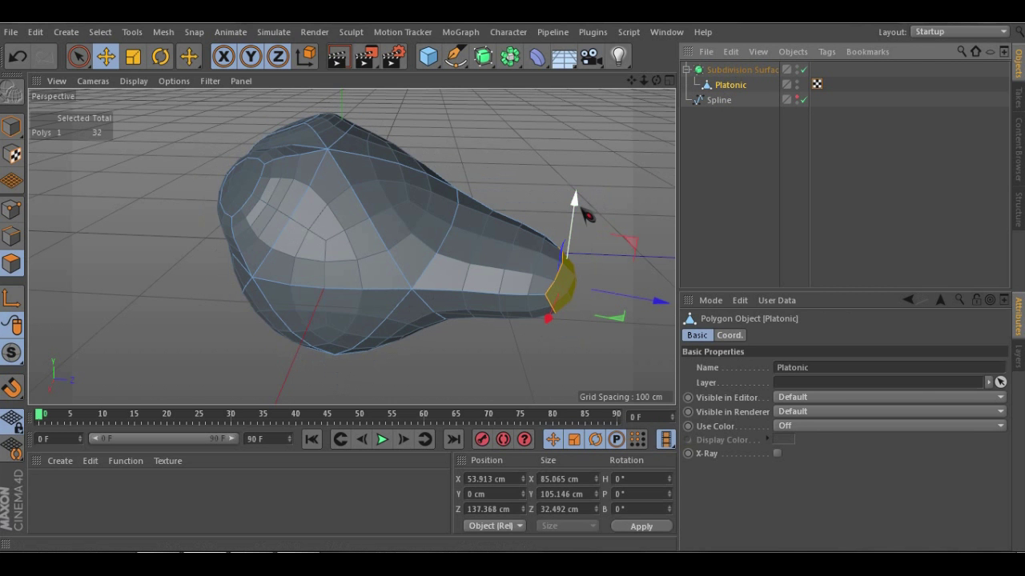
{"action": "left_click_drag", "start_coordinate": [342, 250], "coordinate": [381, 227], "text": "alt"}
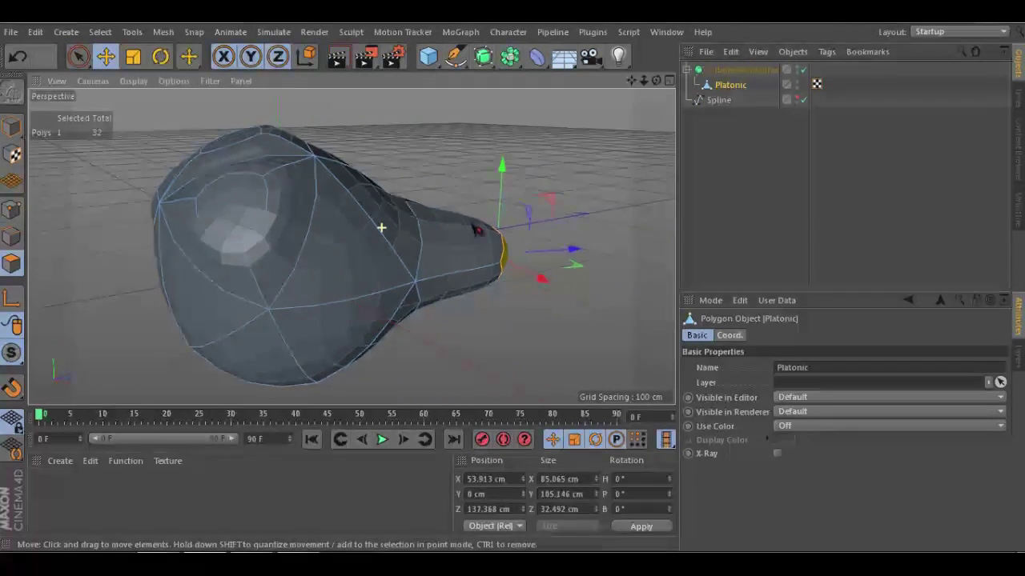
{"action": "left_click_drag", "start_coordinate": [478, 230], "coordinate": [501, 224], "text": "alt"}
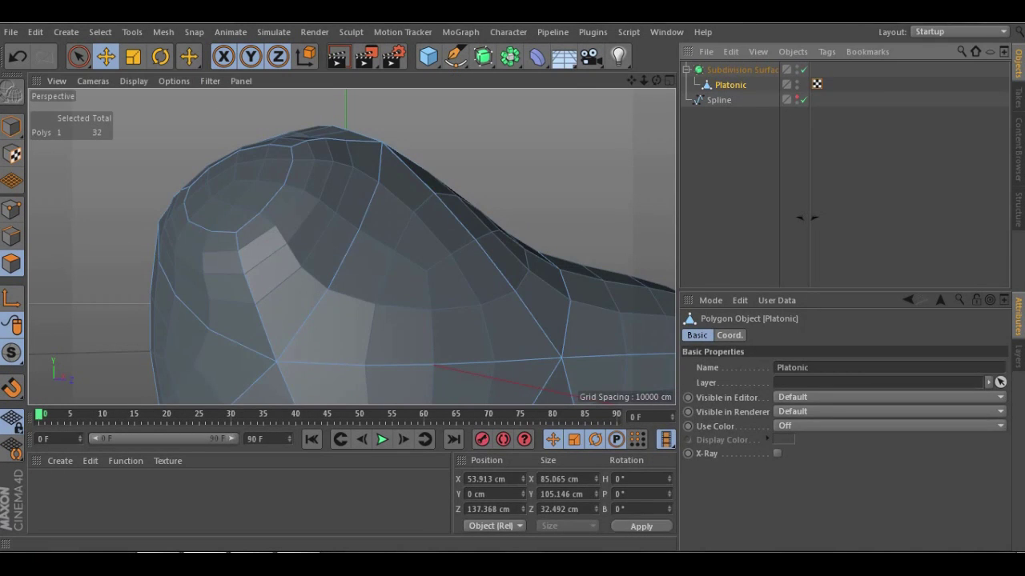
Widen the object name column and disable the Subdivision Surface to show the unsmoothed Platonic
{"action": "left_click", "coordinate": [806, 216]}
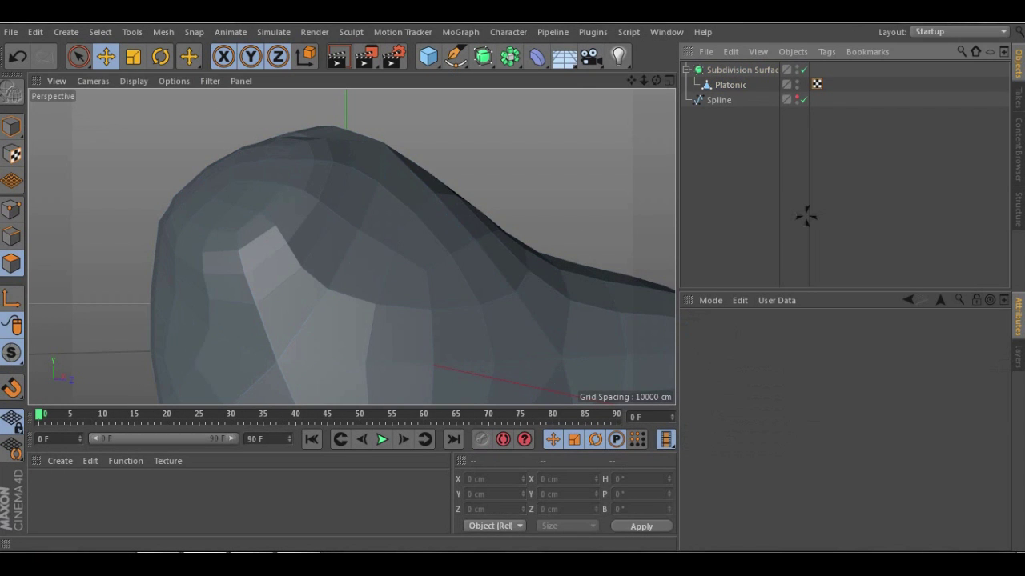
{"action": "left_click_drag", "start_coordinate": [809, 221], "coordinate": [848, 221]}
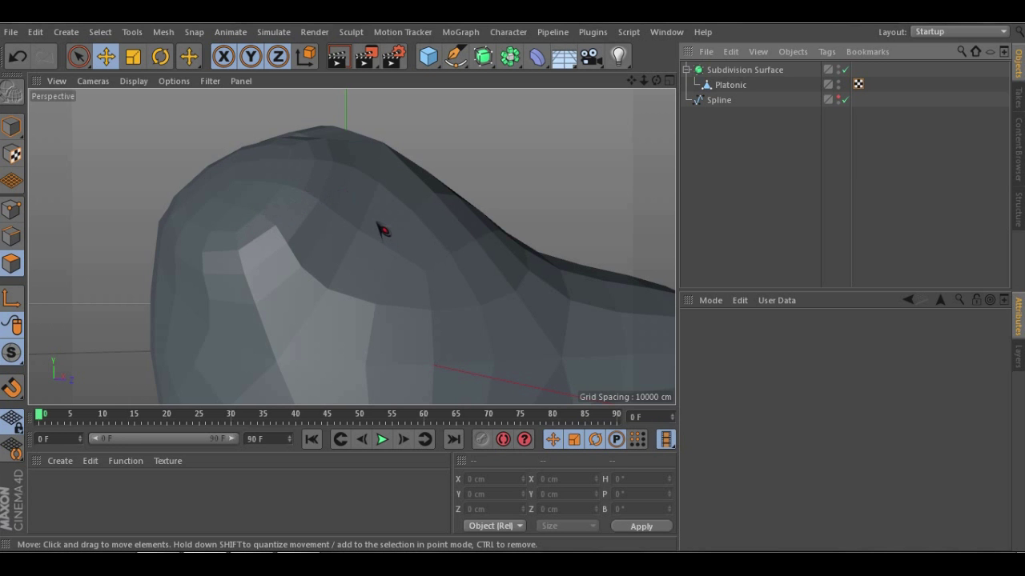
{"action": "mouse_move", "coordinate": [318, 225]}
{"action": "left_mouse_down", "text": "alt"}
{"action": "mouse_move", "coordinate": [400, 141]}
{"action": "mouse_move", "coordinate": [288, 153]}
{"action": "mouse_move", "coordinate": [272, 222]}
{"action": "mouse_move", "coordinate": [342, 200]}
{"action": "mouse_move", "coordinate": [283, 222]}
{"action": "mouse_move", "coordinate": [304, 212]}
{"action": "left_mouse_up", "text": "alt"}
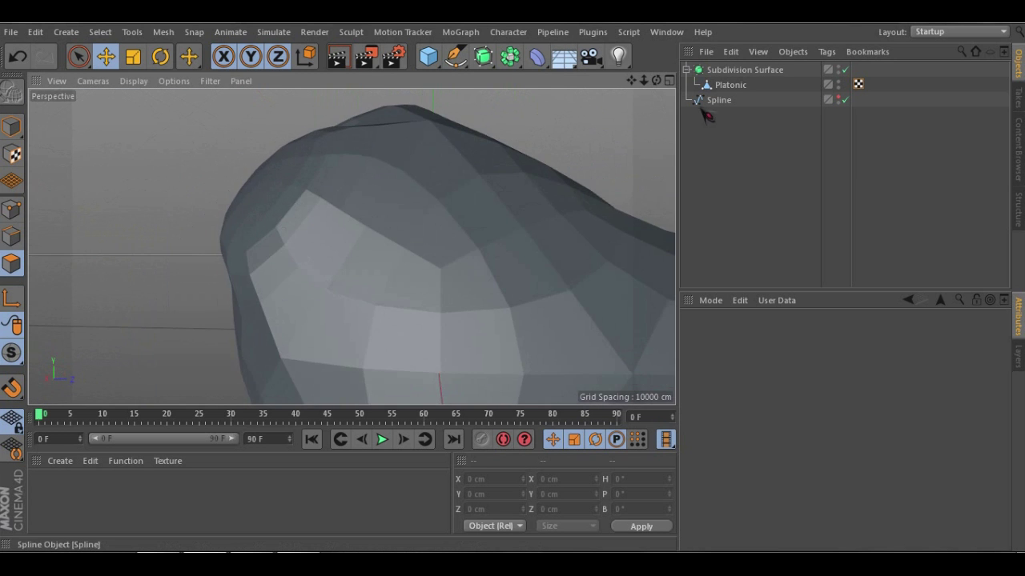
{"action": "left_click", "coordinate": [845, 70]}
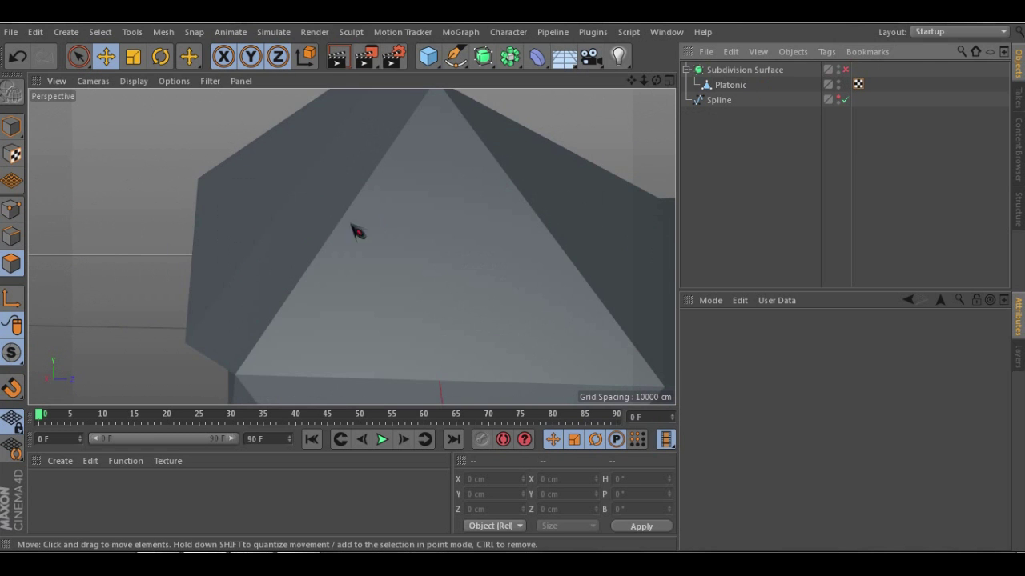
{"action": "left_click_drag", "start_coordinate": [321, 261], "coordinate": [293, 164], "text": "alt"}
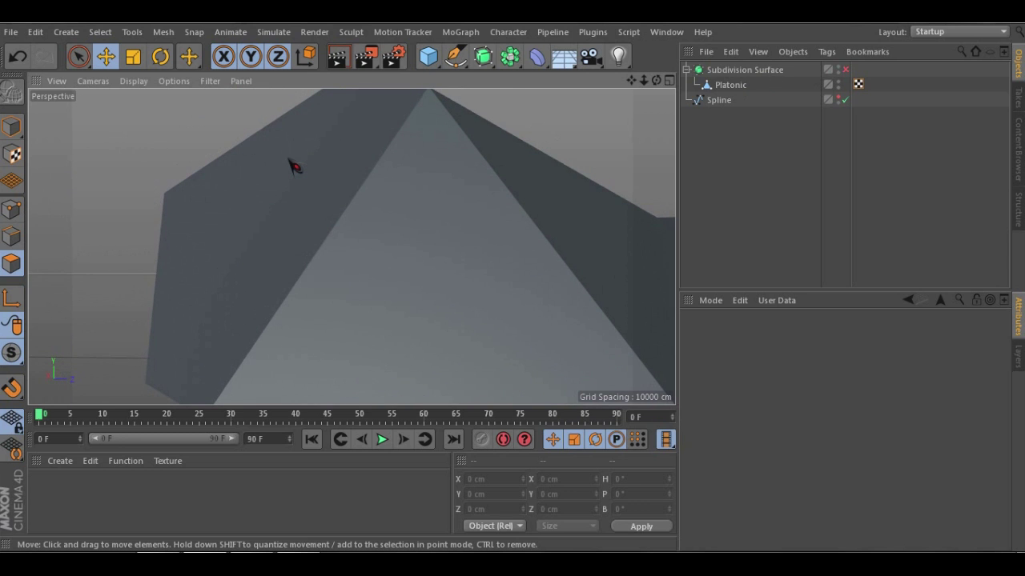
Select the two closely spaced parallel edges of the narrow strip around the Platonic's slightly extruded face
{"action": "left_click_drag", "start_coordinate": [293, 166], "coordinate": [284, 215], "text": "alt"}
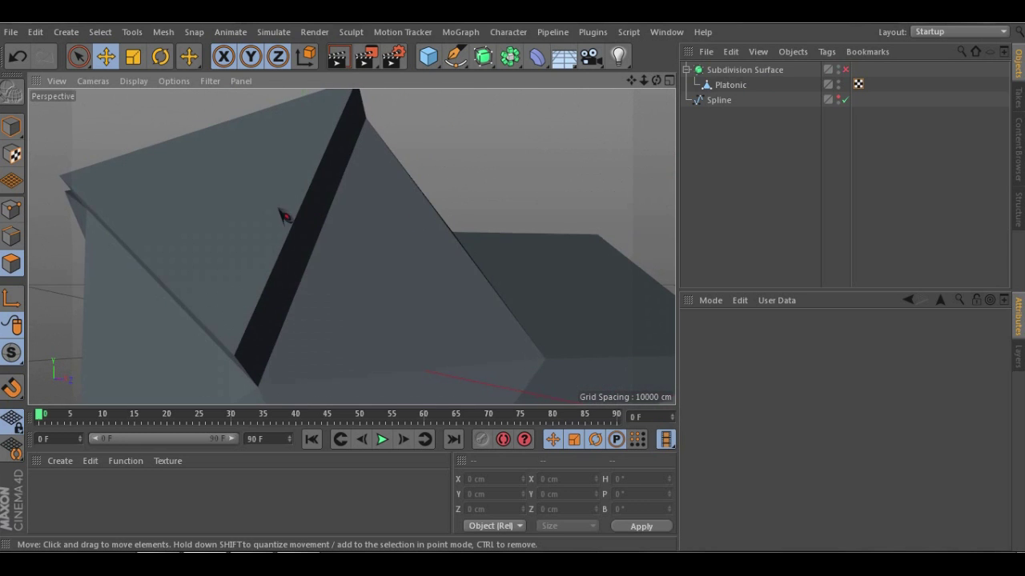
{"action": "left_click", "coordinate": [14, 236]}
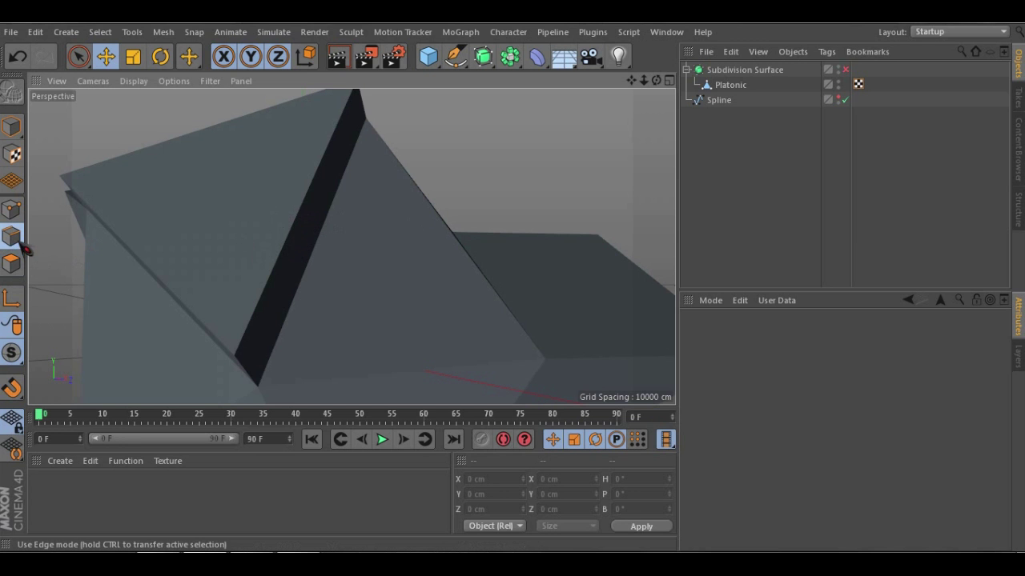
{"action": "left_click", "coordinate": [733, 87]}
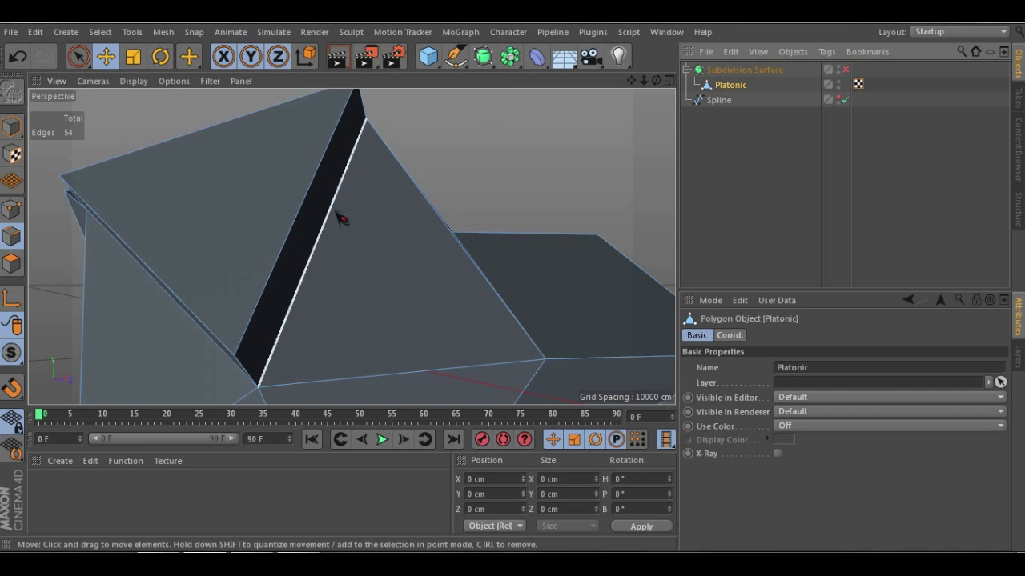
{"action": "scroll", "coordinate": [292, 206], "scroll_direction": "up", "scroll_amount": 2}
{"action": "left_click_drag", "start_coordinate": [304, 207], "coordinate": [267, 193], "text": "alt"}
{"action": "left_click", "coordinate": [317, 203]}
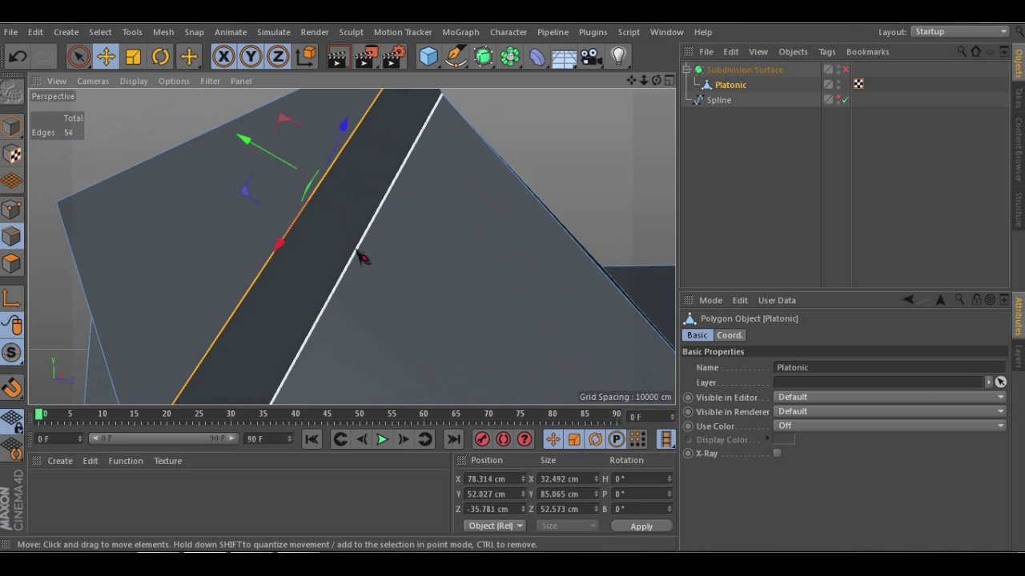
{"action": "left_click", "coordinate": [356, 250], "text": "shift"}
{"action": "left_click_drag", "start_coordinate": [312, 253], "coordinate": [417, 156], "text": "alt"}
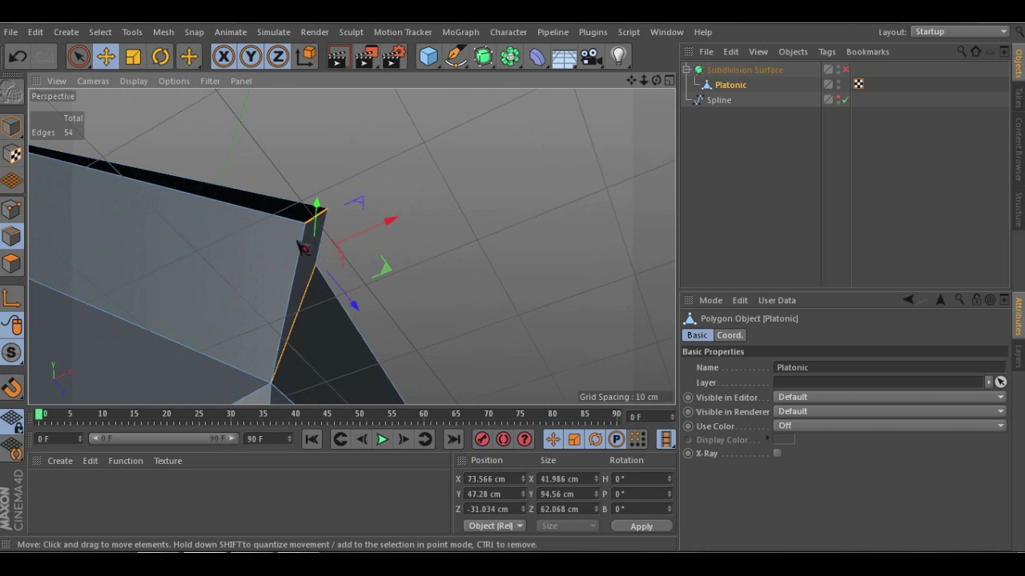
Enable the Subdivision Surface and examine how the area between the two selected edges is smoothed
{"action": "left_click", "coordinate": [845, 69]}
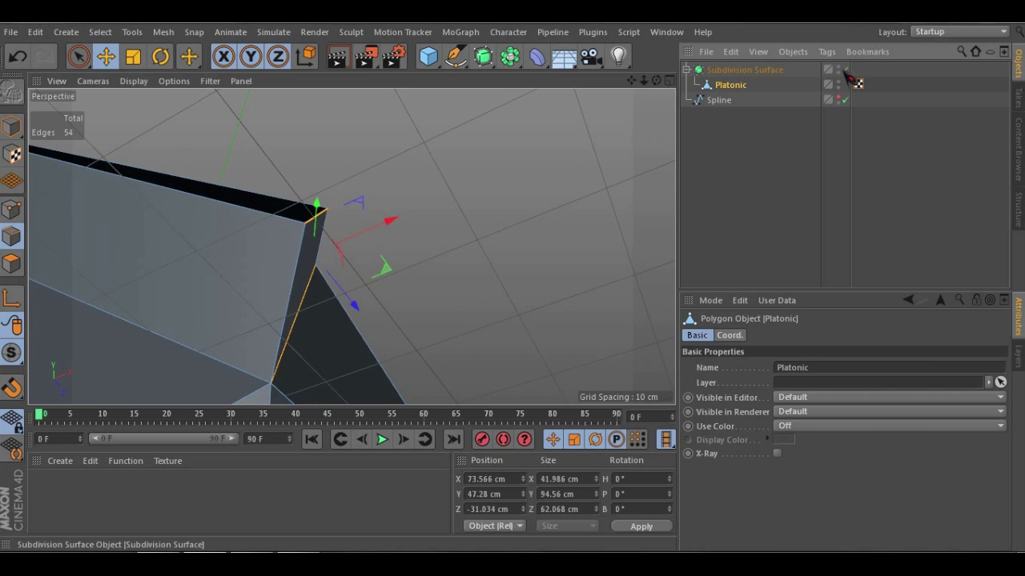
{"action": "left_click_drag", "start_coordinate": [216, 229], "coordinate": [219, 283], "text": "alt"}
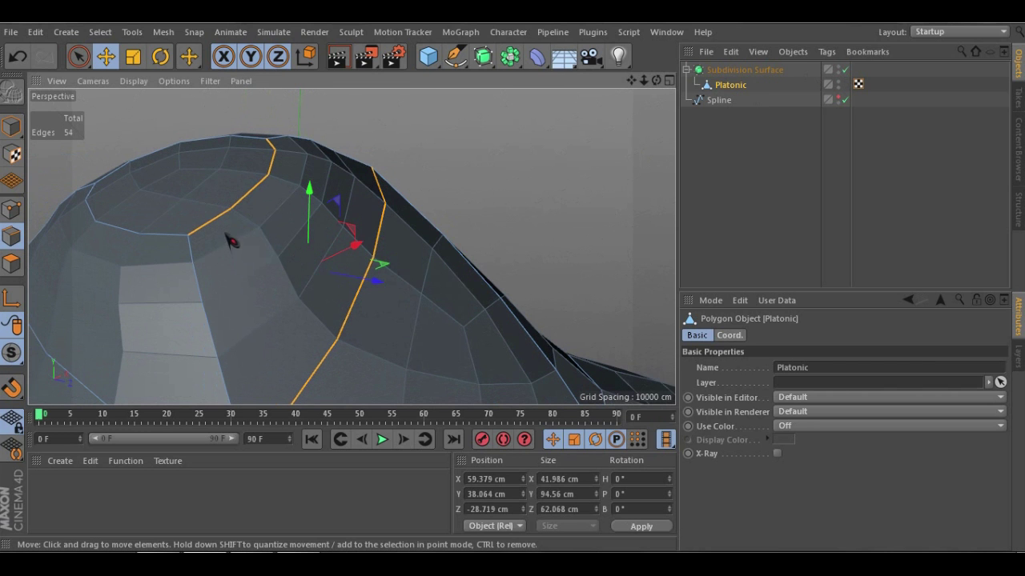
{"action": "left_click", "coordinate": [232, 222], "text": "shift"}
{"action": "left_click_drag", "start_coordinate": [297, 183], "coordinate": [233, 224], "text": "alt"}
{"action": "right_click_drag", "start_coordinate": [274, 185], "coordinate": [359, 141], "text": "alt"}
{"action": "left_click_drag", "start_coordinate": [359, 142], "coordinate": [480, 205], "text": "alt"}
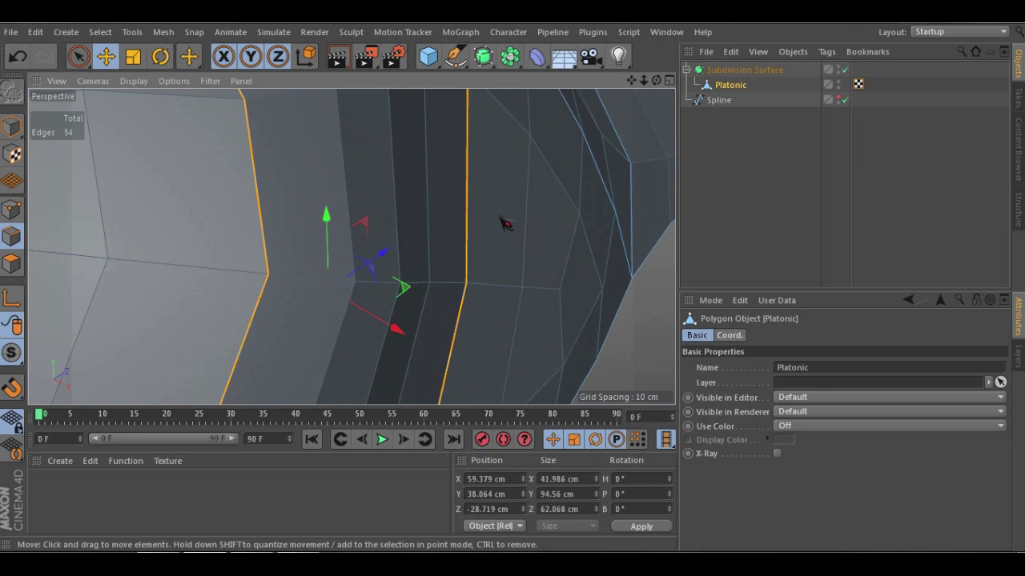
{"action": "left_click_drag", "start_coordinate": [373, 221], "coordinate": [421, 238], "text": "alt"}
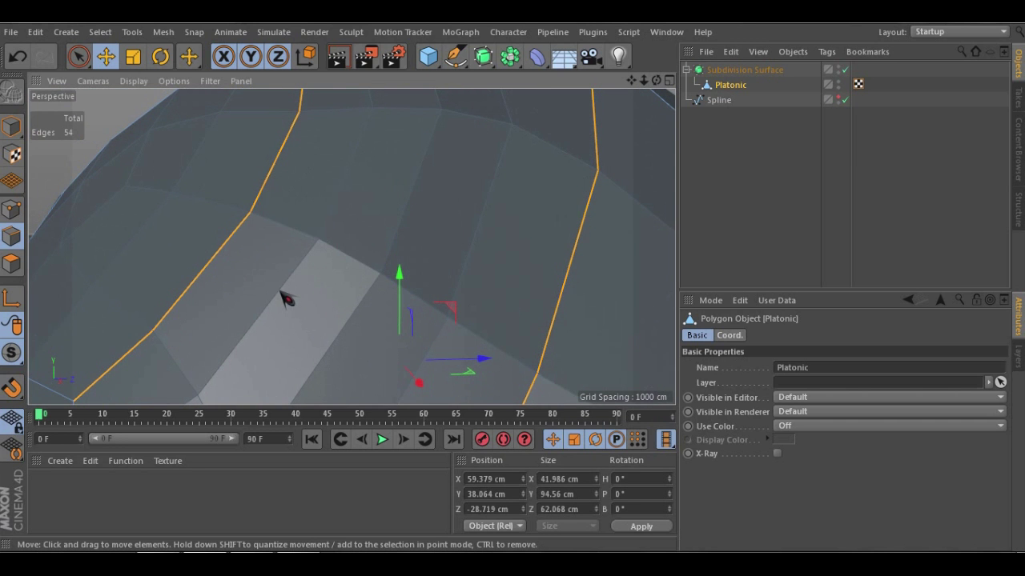
{"action": "left_click_drag", "start_coordinate": [292, 275], "coordinate": [375, 314], "text": "alt"}
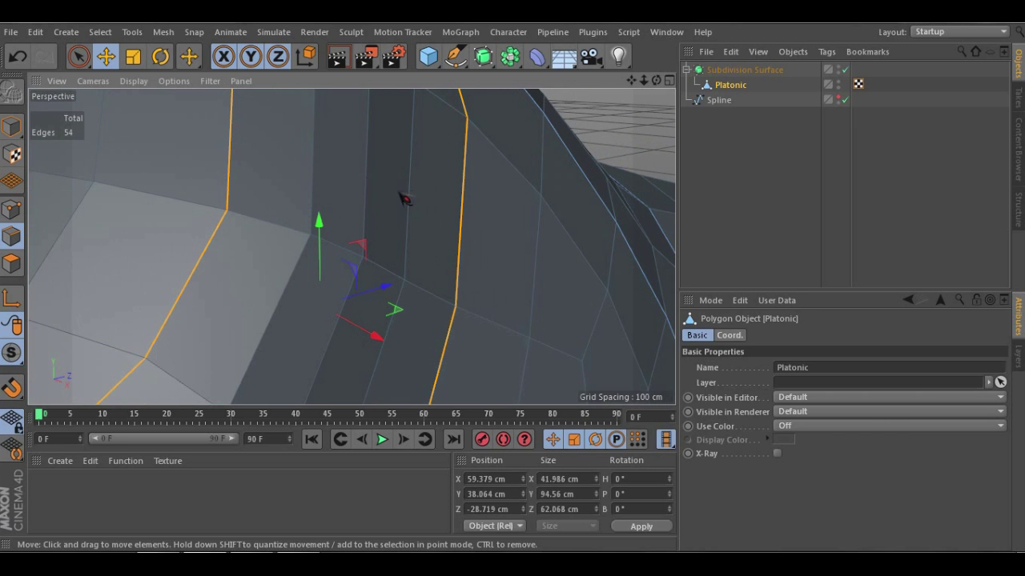
{"action": "left_click_drag", "start_coordinate": [406, 239], "coordinate": [527, 222], "text": "alt"}
{"action": "left_click_drag", "start_coordinate": [411, 241], "coordinate": [320, 224], "text": "alt"}
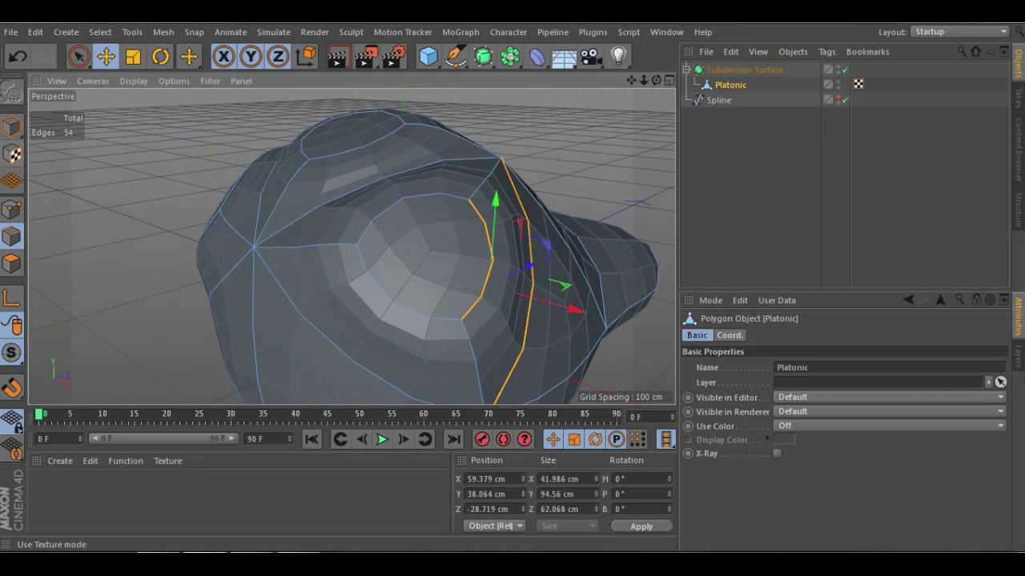
Switch to model mode, add a Phong tag to the Platonic object and view the shaded result
{"action": "left_click", "coordinate": [12, 125]}
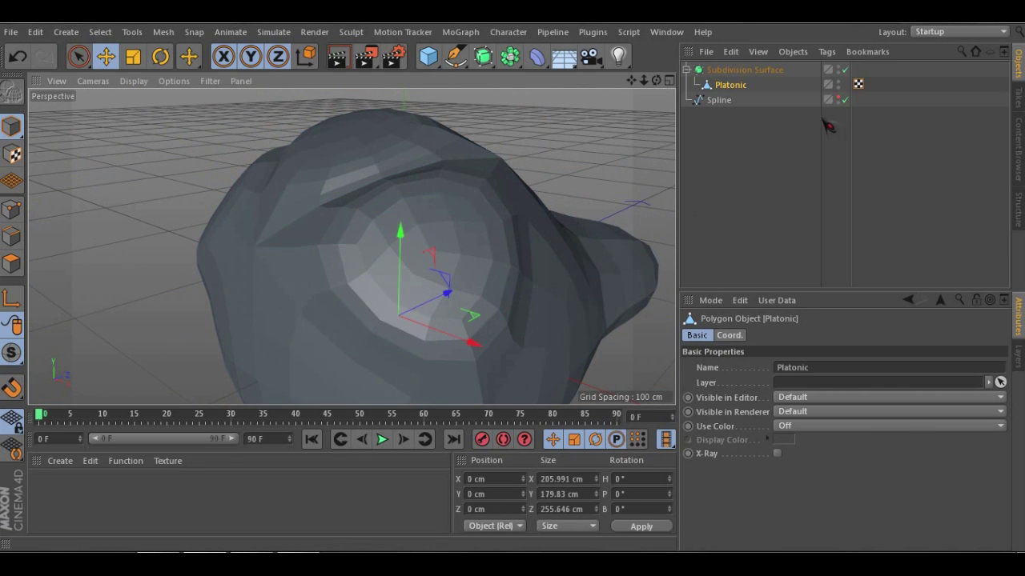
{"action": "right_click", "coordinate": [742, 90]}
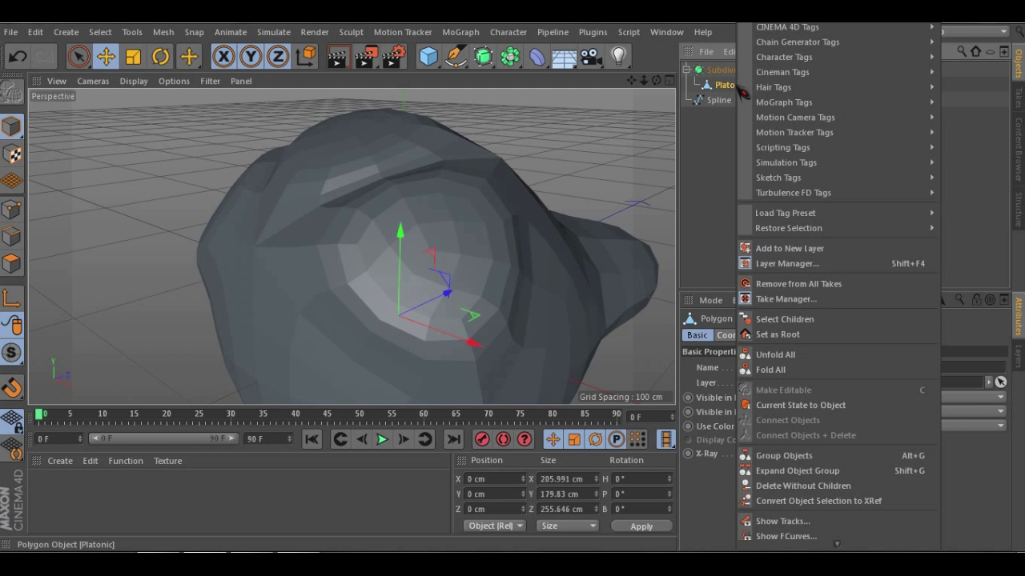
{"action": "mouse_move", "coordinate": [792, 30]}
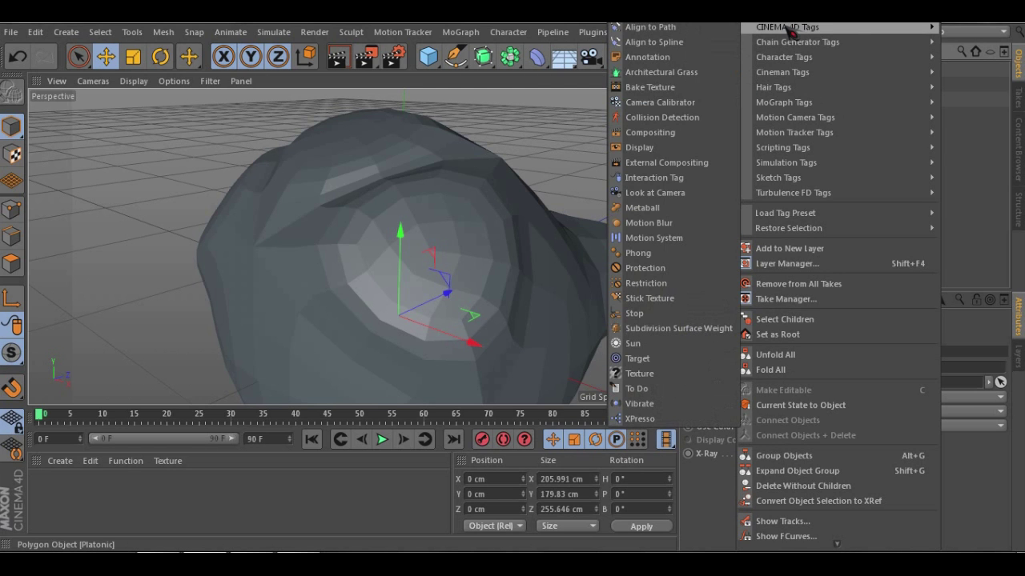
{"action": "left_click", "coordinate": [648, 254]}
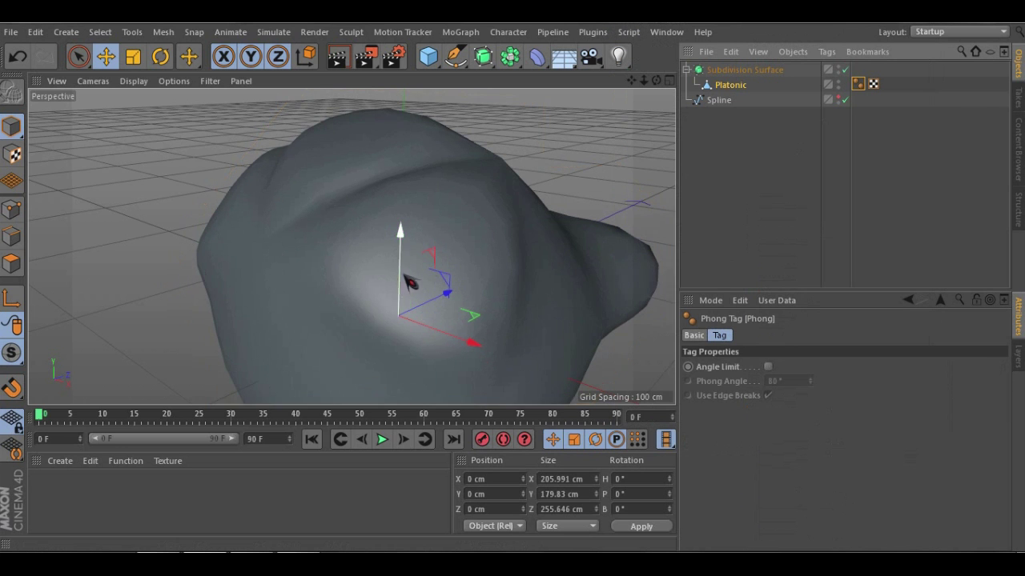
{"action": "left_click_drag", "start_coordinate": [485, 268], "coordinate": [409, 240], "text": "alt"}
{"action": "left_click", "coordinate": [844, 100]}
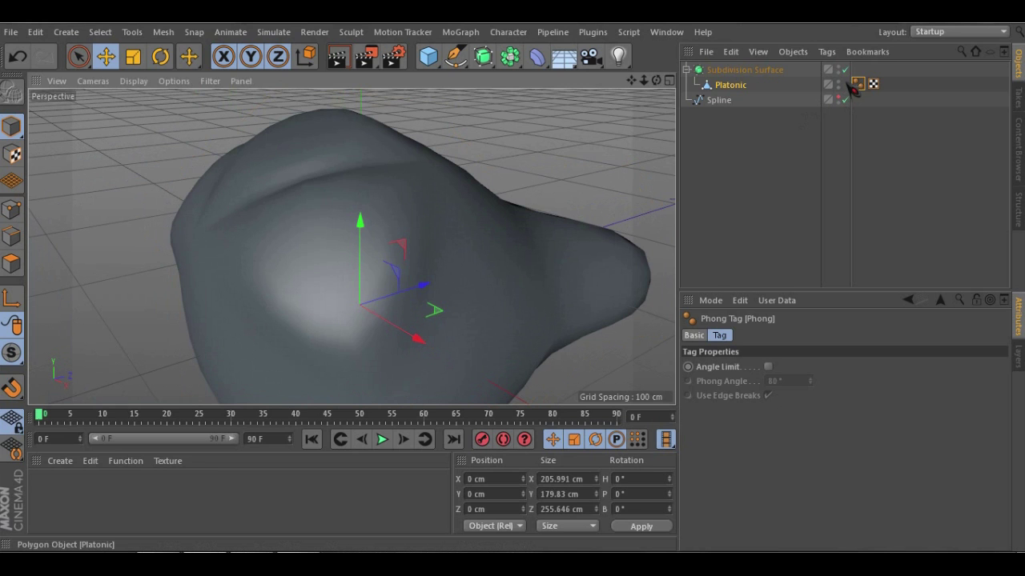
{"action": "left_click_drag", "start_coordinate": [379, 217], "coordinate": [421, 171], "text": "alt"}
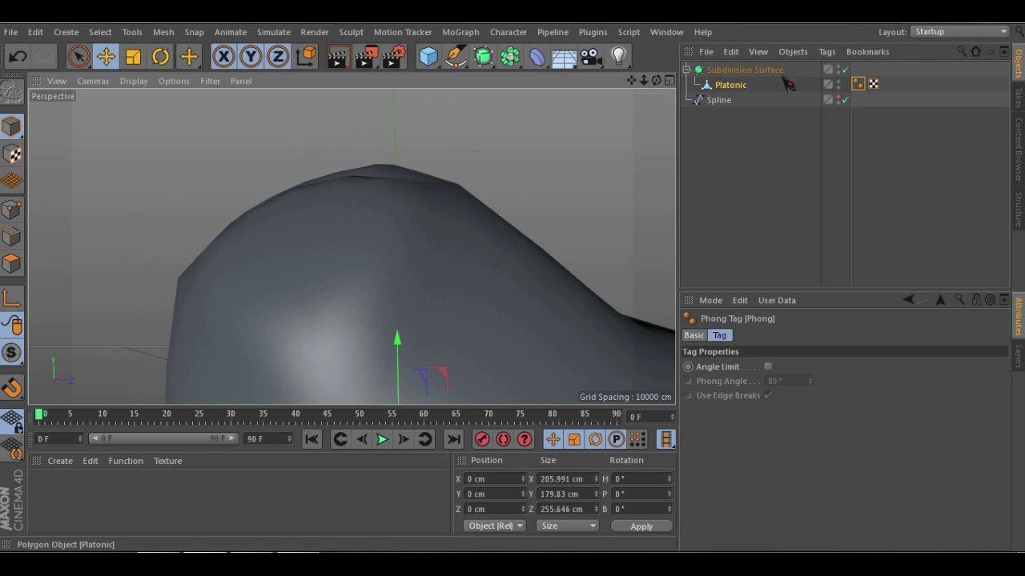
Examine the smoothed Platonic with its edges displayed, then compare the shape with only the Subdivision Surface selected
{"action": "left_click", "coordinate": [730, 84]}
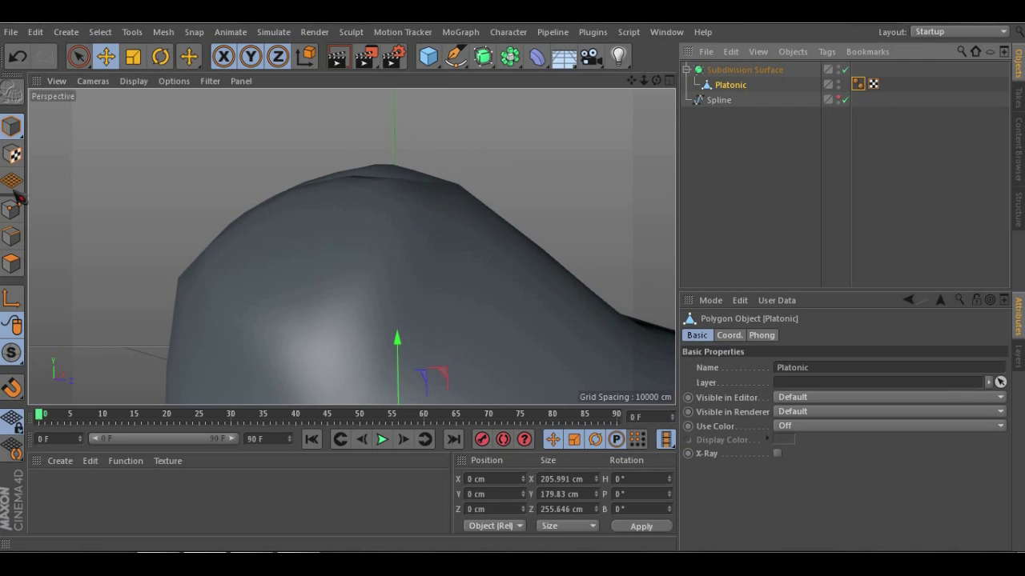
{"action": "left_click", "coordinate": [12, 236]}
{"action": "left_click_drag", "start_coordinate": [304, 267], "coordinate": [384, 192], "text": "alt"}
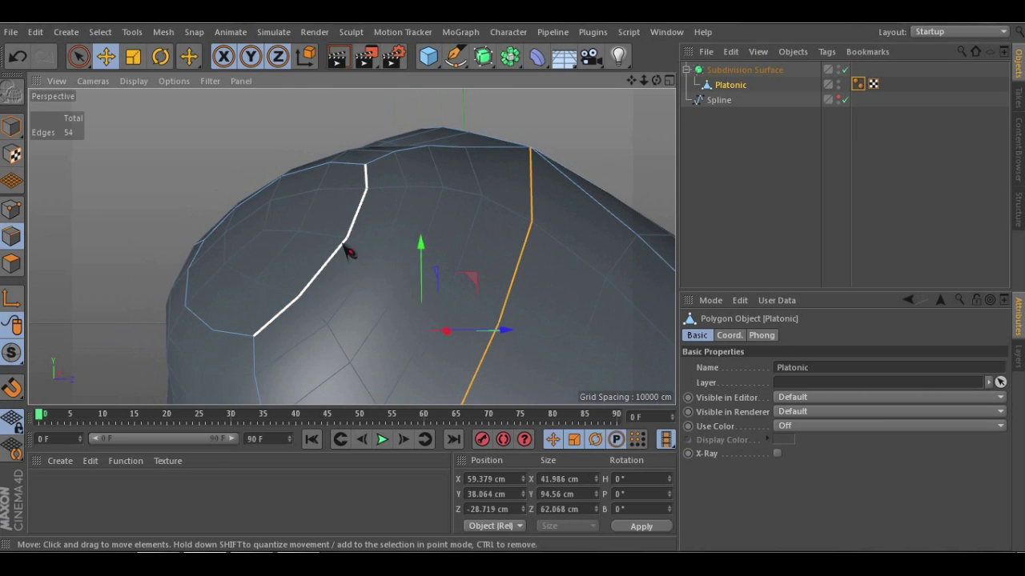
{"action": "scroll", "coordinate": [377, 293], "scroll_direction": "up", "scroll_amount": 5}
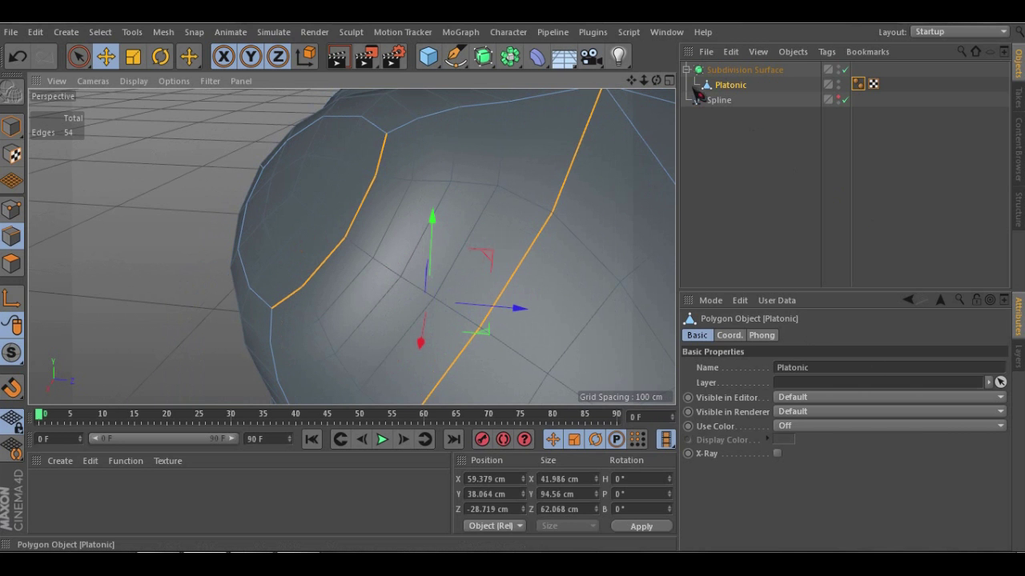
{"action": "left_click", "coordinate": [743, 72]}
{"action": "left_click_drag", "start_coordinate": [465, 259], "coordinate": [412, 269], "text": "alt"}
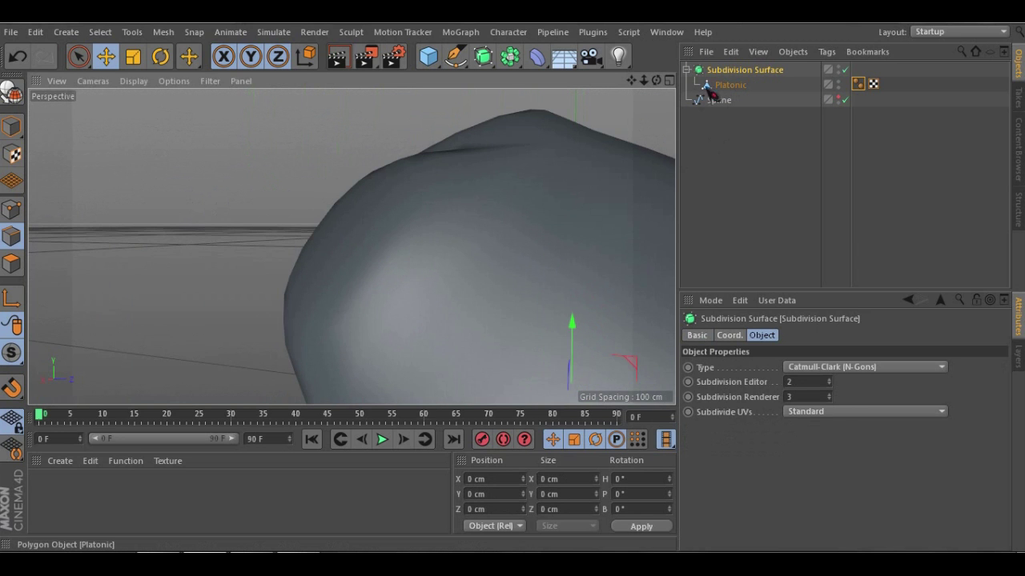
Disable the Subdivision Surface and examine the closely spaced selected edges on the unsmoothed Platonic
{"action": "left_click", "coordinate": [845, 71]}
{"action": "left_click", "coordinate": [751, 84]}
{"action": "left_click_drag", "start_coordinate": [449, 182], "coordinate": [490, 158], "text": "alt"}
{"action": "left_click_drag", "start_coordinate": [509, 202], "coordinate": [338, 311], "text": "alt"}
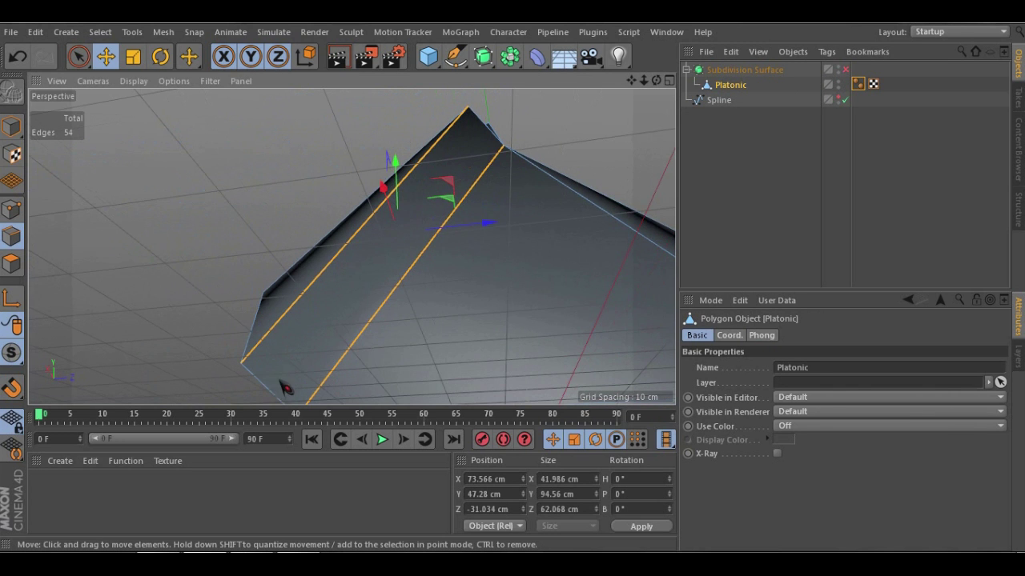
{"action": "left_click_drag", "start_coordinate": [464, 200], "coordinate": [367, 330], "text": "alt"}
{"action": "scroll", "coordinate": [349, 304], "scroll_direction": "up", "scroll_amount": 4}
{"action": "left_click_drag", "start_coordinate": [317, 272], "coordinate": [325, 313], "text": "alt"}
{"action": "scroll", "coordinate": [298, 307], "scroll_direction": "down", "scroll_amount": 4}
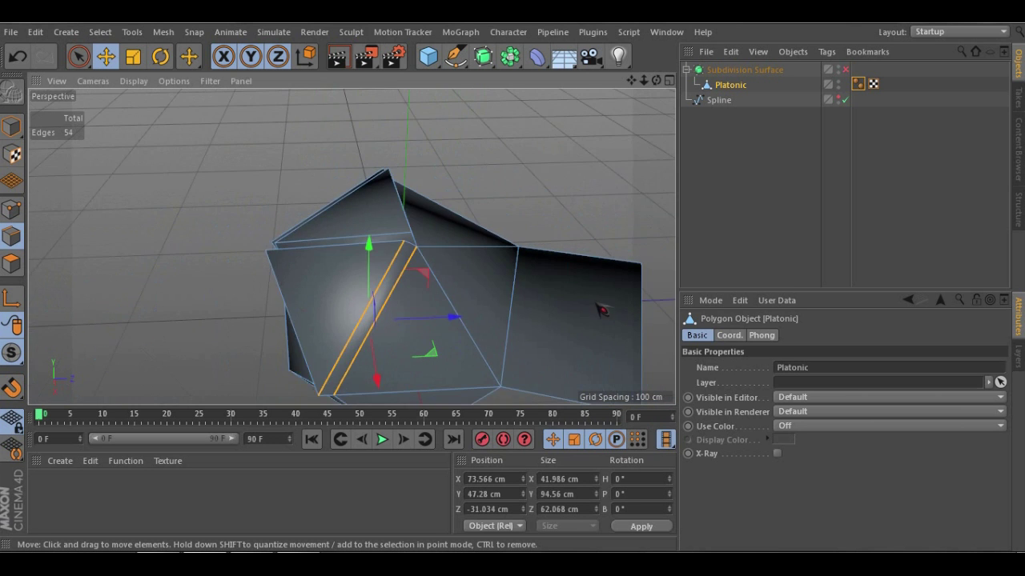
Select the two widely spaced edges at the base and end of the long extrusion and enable the Subdivision Surface
{"action": "middle_click_drag", "start_coordinate": [596, 303], "coordinate": [424, 245], "text": "alt"}
{"action": "scroll", "coordinate": [424, 245], "scroll_direction": "up", "scroll_amount": 4}
{"action": "left_click_drag", "start_coordinate": [453, 310], "coordinate": [438, 245], "text": "alt"}
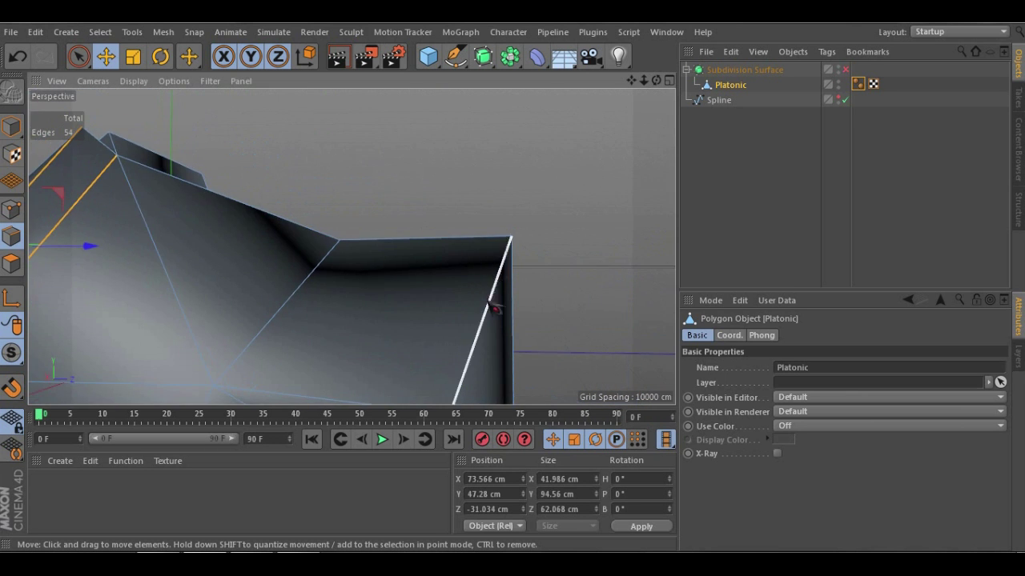
{"action": "left_click", "coordinate": [485, 324]}
{"action": "left_click_drag", "start_coordinate": [485, 324], "coordinate": [440, 174], "text": "alt"}
{"action": "left_click", "coordinate": [290, 293], "text": "shift"}
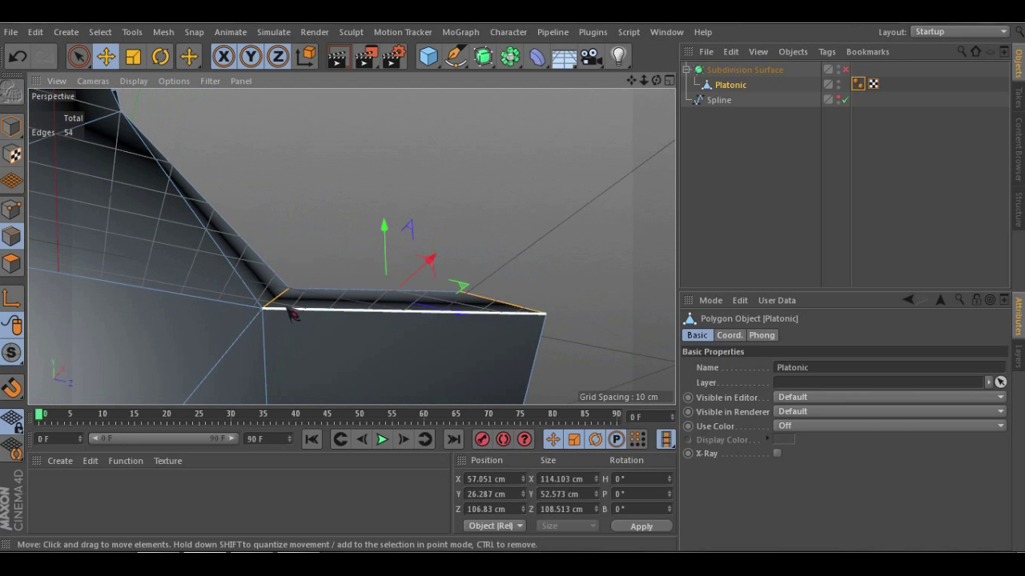
{"action": "left_click", "coordinate": [845, 70]}
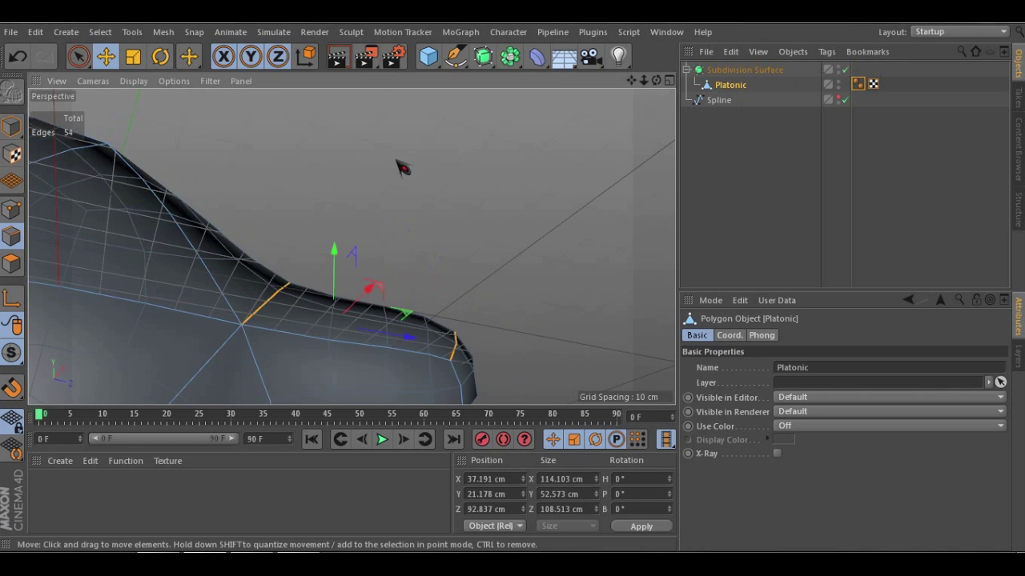
{"action": "left_click_drag", "start_coordinate": [400, 167], "coordinate": [325, 259], "text": "alt"}
{"action": "left_click_drag", "start_coordinate": [401, 276], "coordinate": [448, 314]}
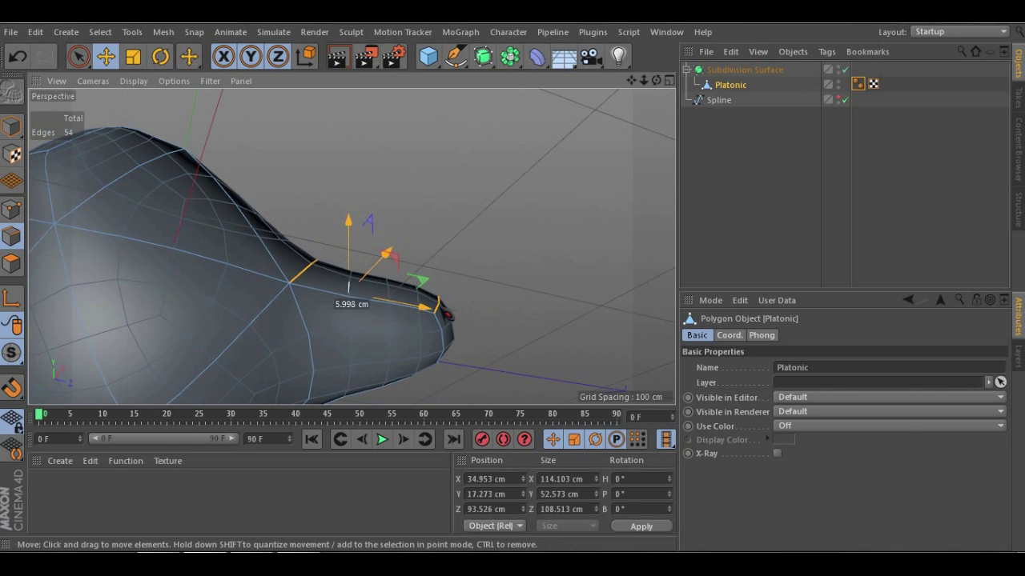
{"action": "scroll", "coordinate": [365, 281], "scroll_direction": "down", "scroll_amount": 5}
{"action": "left_click_drag", "start_coordinate": [365, 281], "coordinate": [239, 337], "text": "alt"}
{"action": "key", "text": "ctrl+z"}
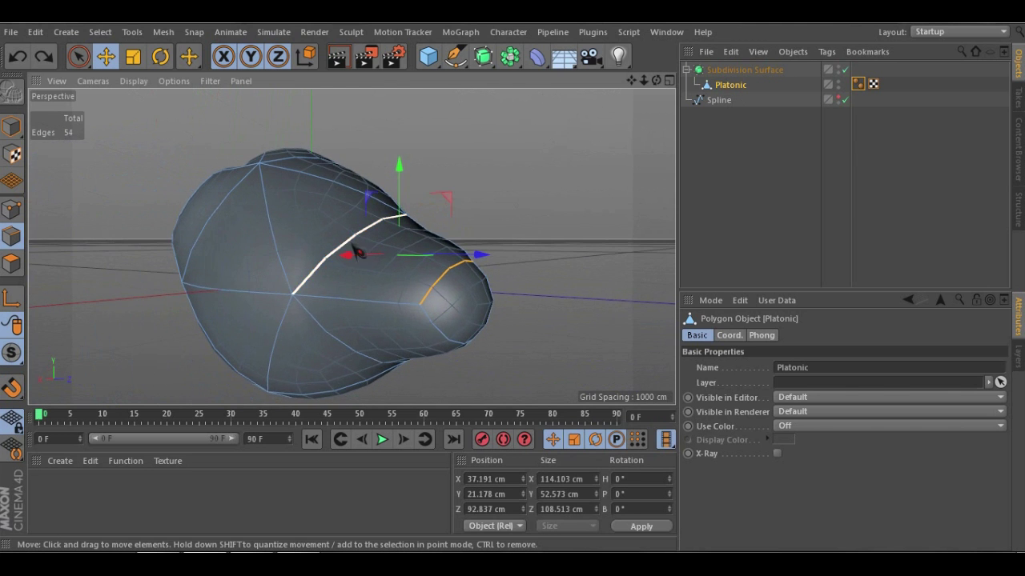
Compare the smoothed extrusion with its unsmoothed form by disabling the Subdivision Surface, and inspect the slightly extruded face's edges
{"action": "scroll", "coordinate": [350, 240], "scroll_direction": "up", "scroll_amount": 4}
{"action": "left_click_drag", "start_coordinate": [455, 236], "coordinate": [423, 274], "text": "alt"}
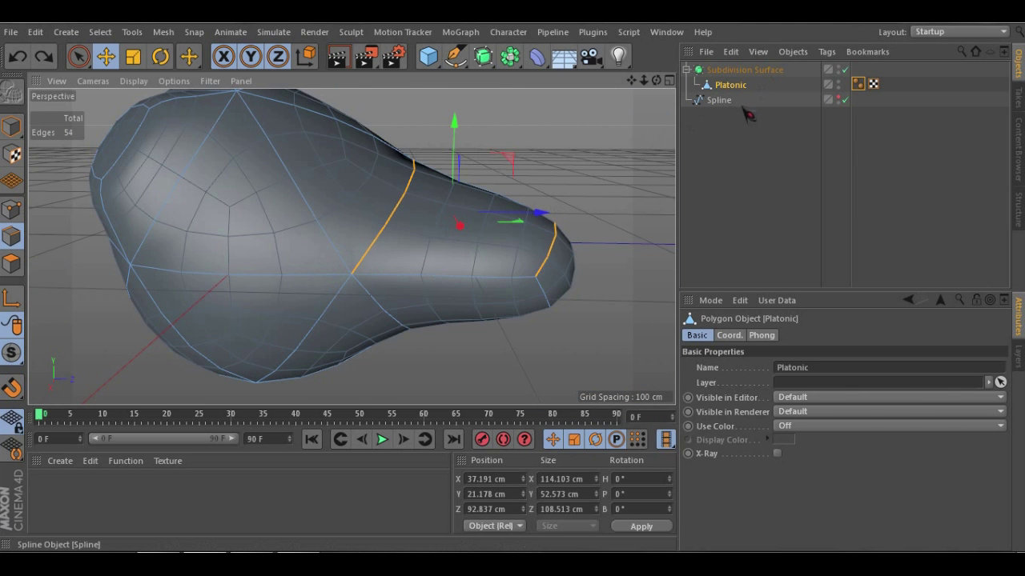
{"action": "key", "text": "q"}
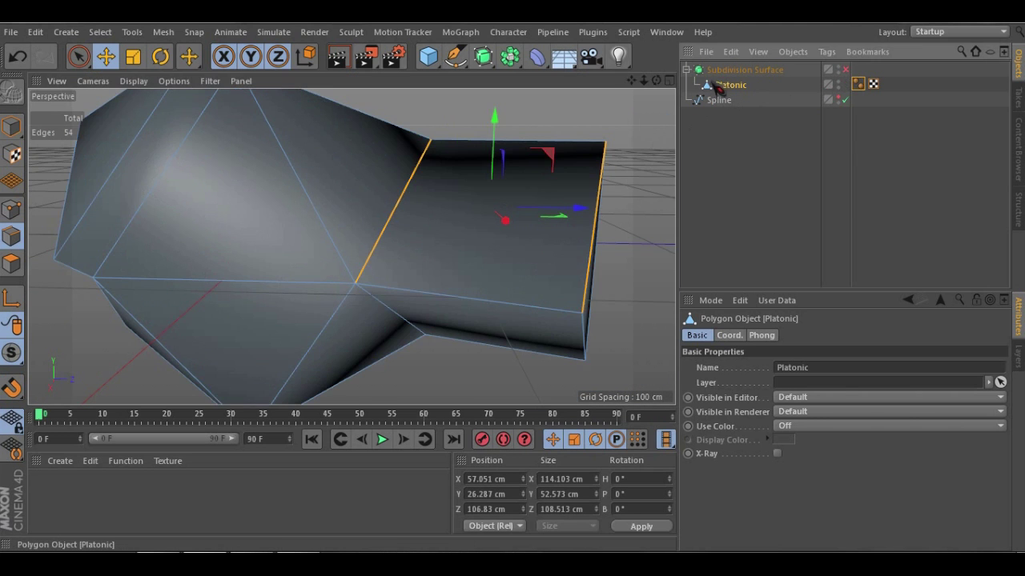
{"action": "left_click_drag", "start_coordinate": [480, 251], "coordinate": [307, 120], "text": "alt"}
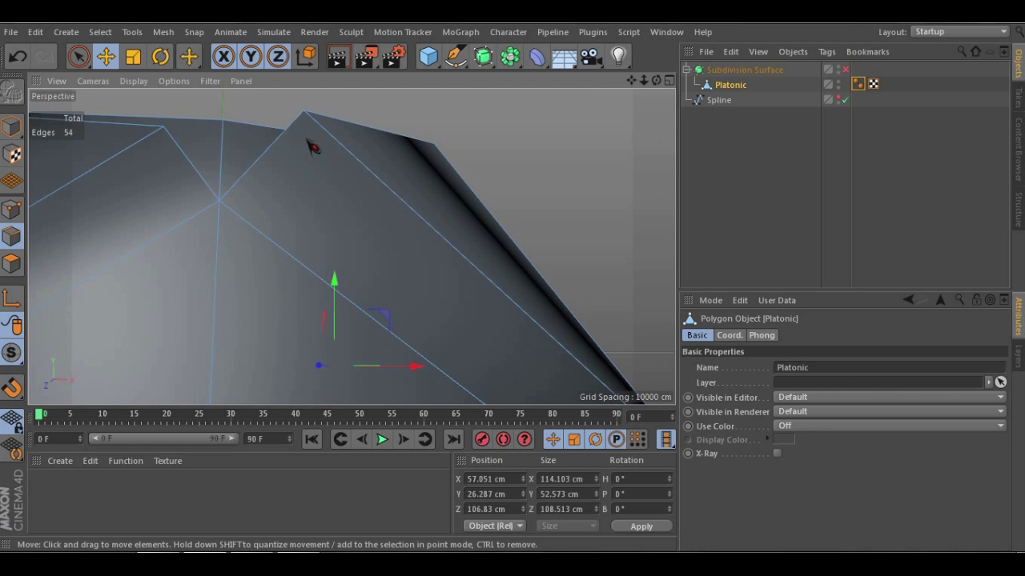
{"action": "left_click_drag", "start_coordinate": [409, 201], "coordinate": [355, 188], "text": "alt"}
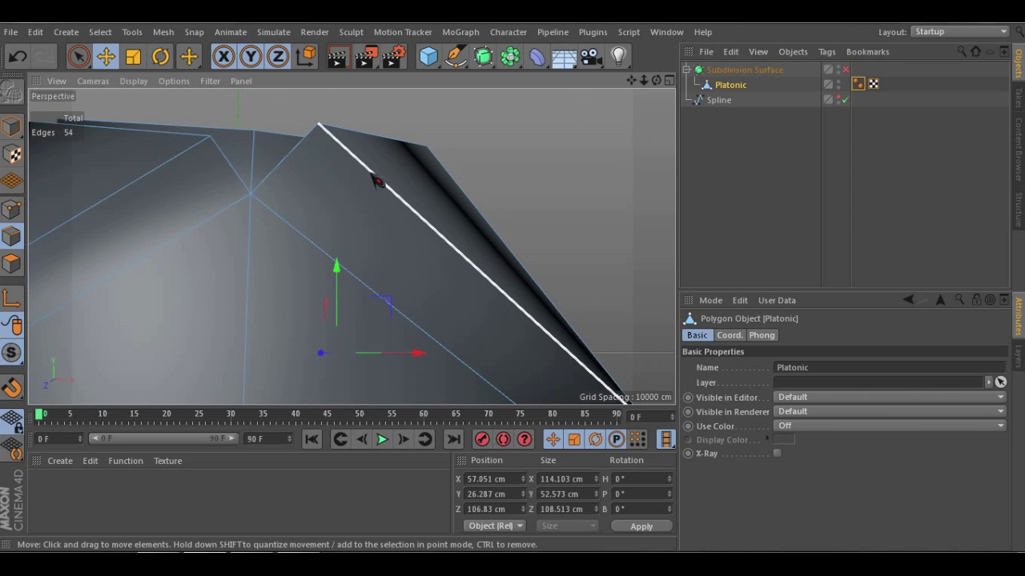
Cut a loop very close to the border of the slightly extruded face with the Knife in Loop mode, at about 99.9 % offset
{"action": "key", "text": "k"}
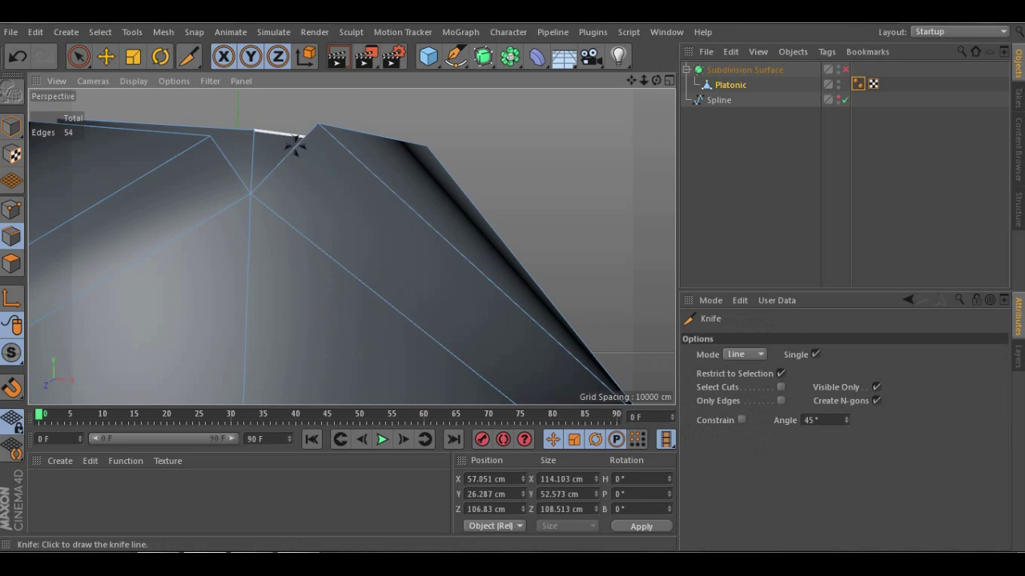
{"action": "left_click_drag", "start_coordinate": [389, 195], "coordinate": [399, 135], "text": "alt"}
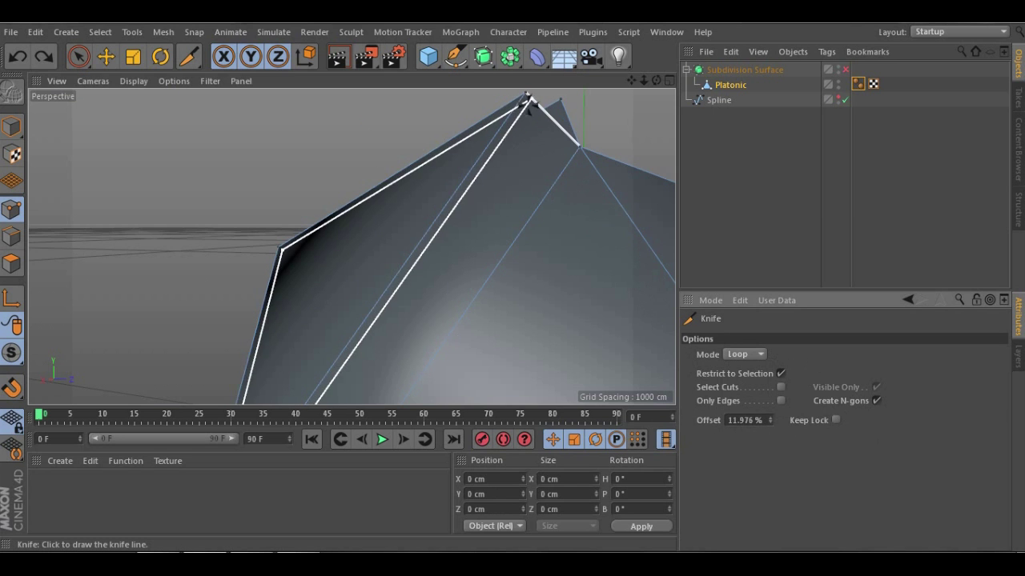
{"action": "scroll", "coordinate": [528, 103], "scroll_direction": "up", "scroll_amount": 4}
{"action": "middle_click_drag", "start_coordinate": [540, 108], "coordinate": [528, 188], "text": "alt"}
{"action": "scroll", "coordinate": [531, 126], "scroll_direction": "up", "scroll_amount": 3}
{"action": "middle_click_drag", "start_coordinate": [512, 142], "coordinate": [471, 158], "text": "alt"}
{"action": "left_click_drag", "start_coordinate": [472, 158], "coordinate": [420, 166], "text": "alt"}
{"action": "left_click", "coordinate": [412, 160]}
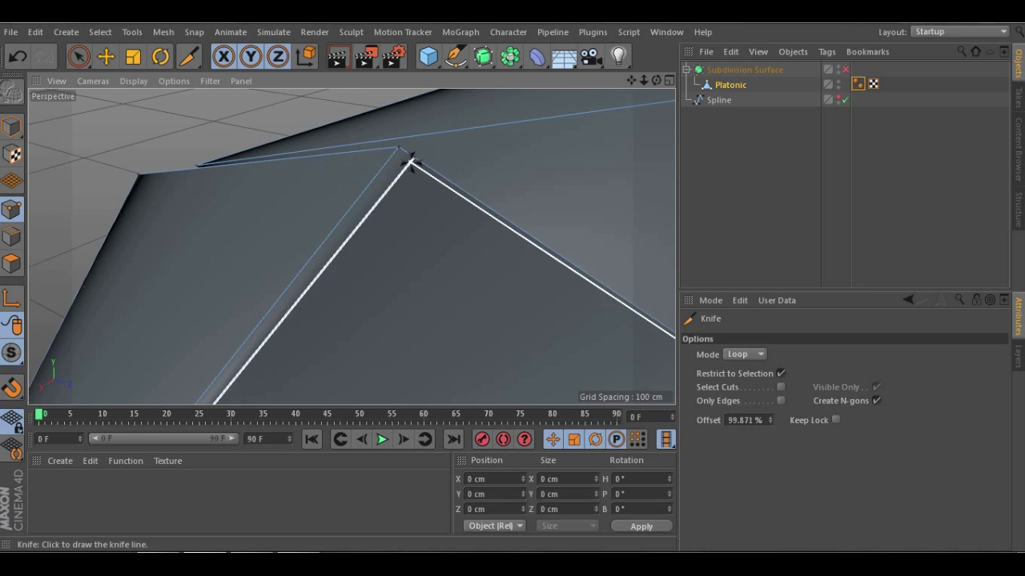
Select the two closely spaced parallel edges at the slightly extruded face's border with the Move tool in Edge mode
{"action": "left_click_drag", "start_coordinate": [372, 212], "coordinate": [377, 175], "text": "alt"}
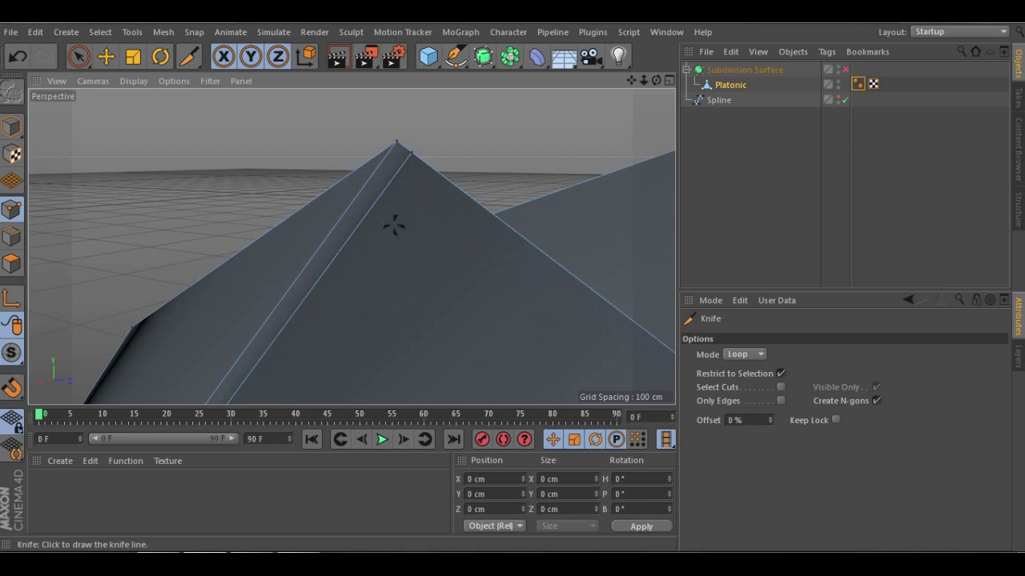
{"action": "left_click", "coordinate": [106, 57]}
{"action": "left_click", "coordinate": [11, 236]}
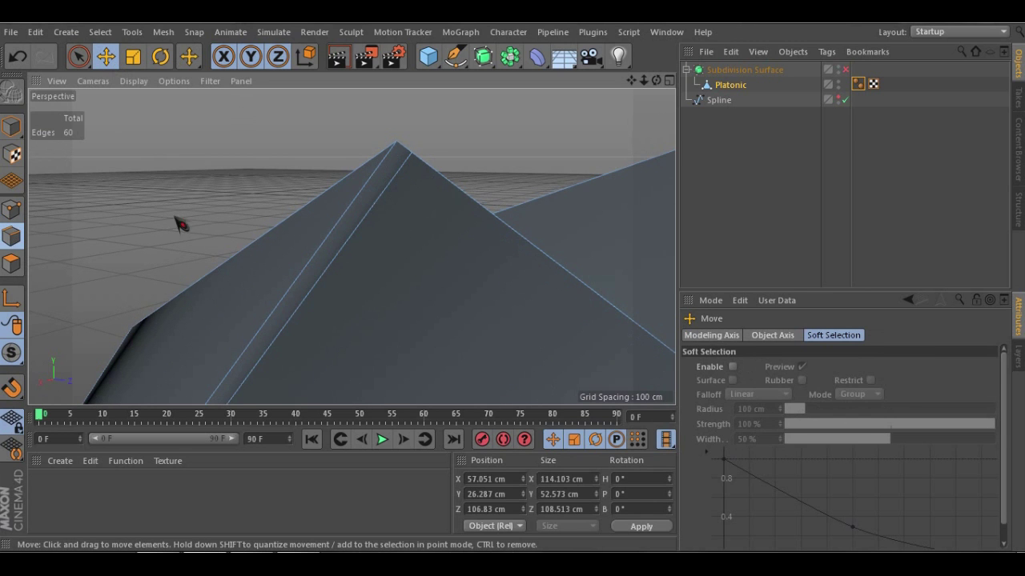
{"action": "left_click", "coordinate": [363, 229]}
{"action": "left_click", "coordinate": [353, 222]}
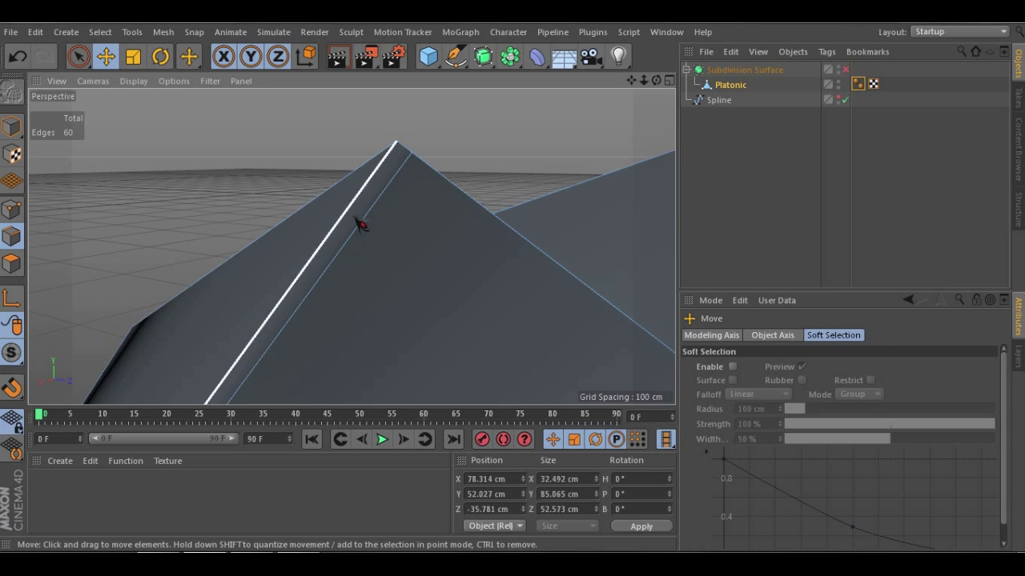
{"action": "left_click", "coordinate": [362, 224], "text": "shift"}
{"action": "left_click_drag", "start_coordinate": [336, 286], "coordinate": [352, 243], "text": "alt"}
{"action": "left_click", "coordinate": [339, 223]}
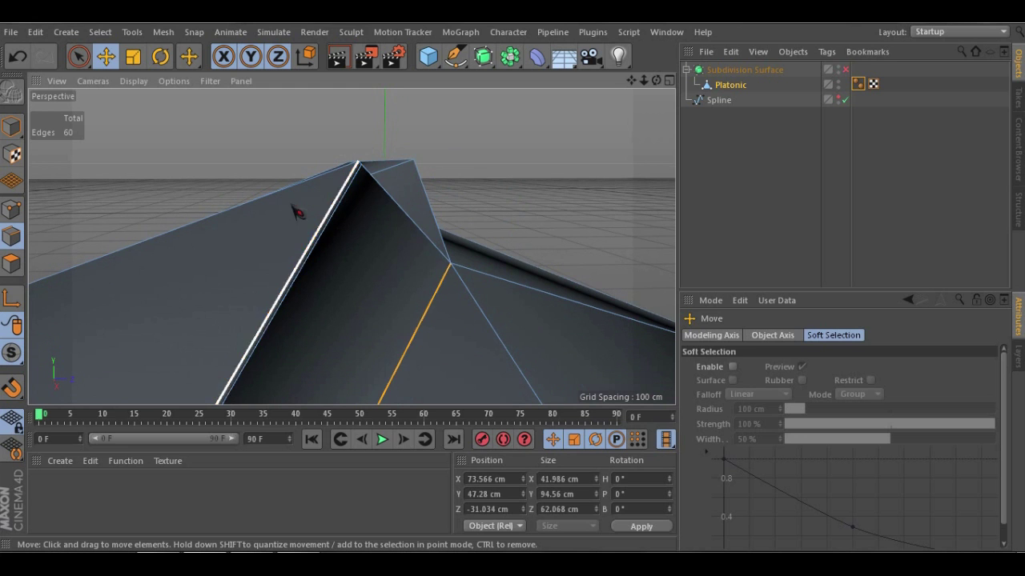
{"action": "left_click_drag", "start_coordinate": [352, 209], "coordinate": [358, 231], "text": "alt"}
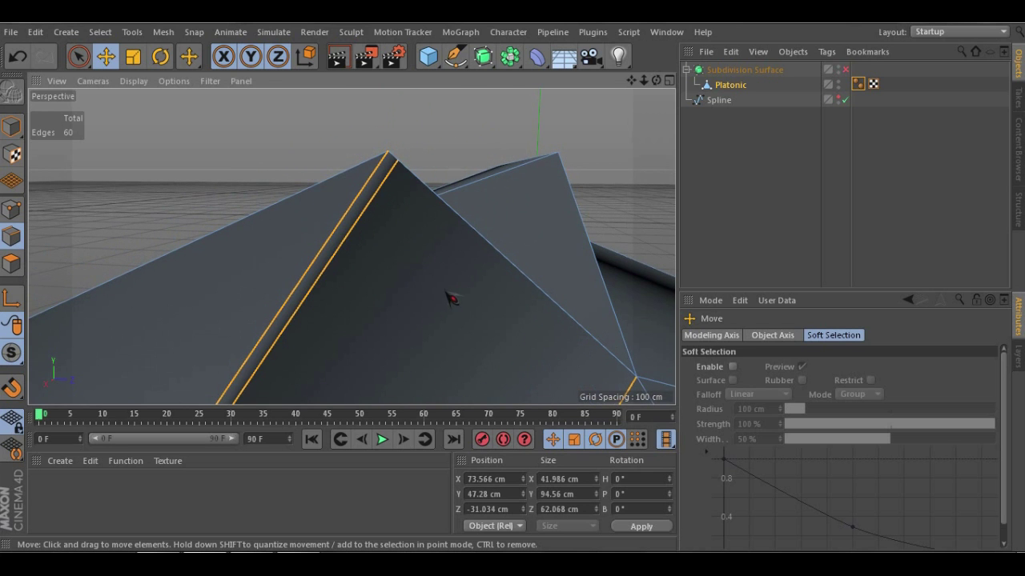
Enable the Subdivision Surface and switch to Model mode to view the smoothed border of the slightly extruded face
{"action": "left_click", "coordinate": [846, 69]}
{"action": "scroll", "coordinate": [473, 184], "scroll_direction": "down", "scroll_amount": 4}
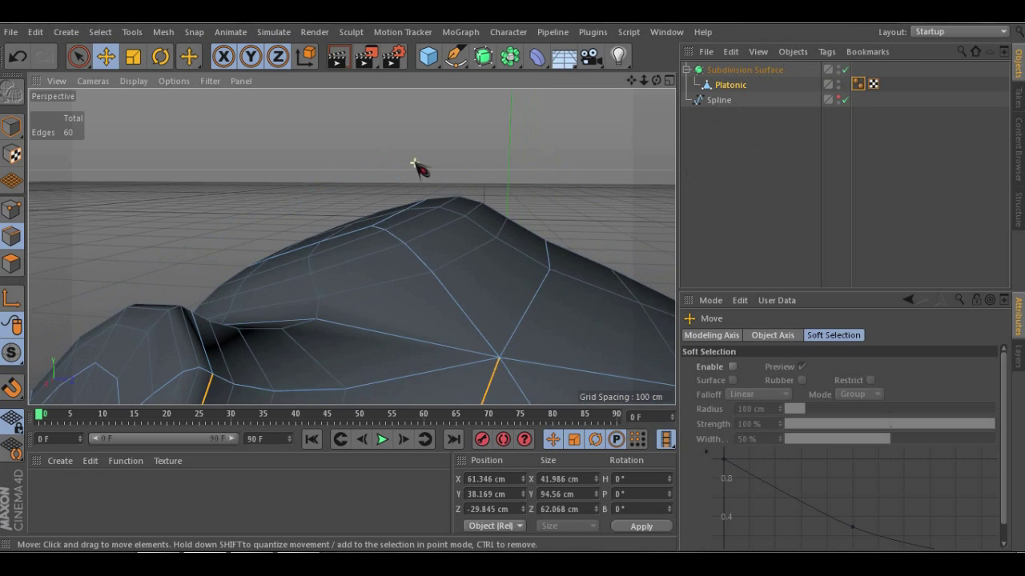
{"action": "left_click_drag", "start_coordinate": [264, 283], "coordinate": [175, 303], "text": "alt"}
{"action": "left_click", "coordinate": [170, 298]}
{"action": "left_click_drag", "start_coordinate": [332, 255], "coordinate": [507, 198], "text": "alt"}
{"action": "left_click", "coordinate": [12, 126]}
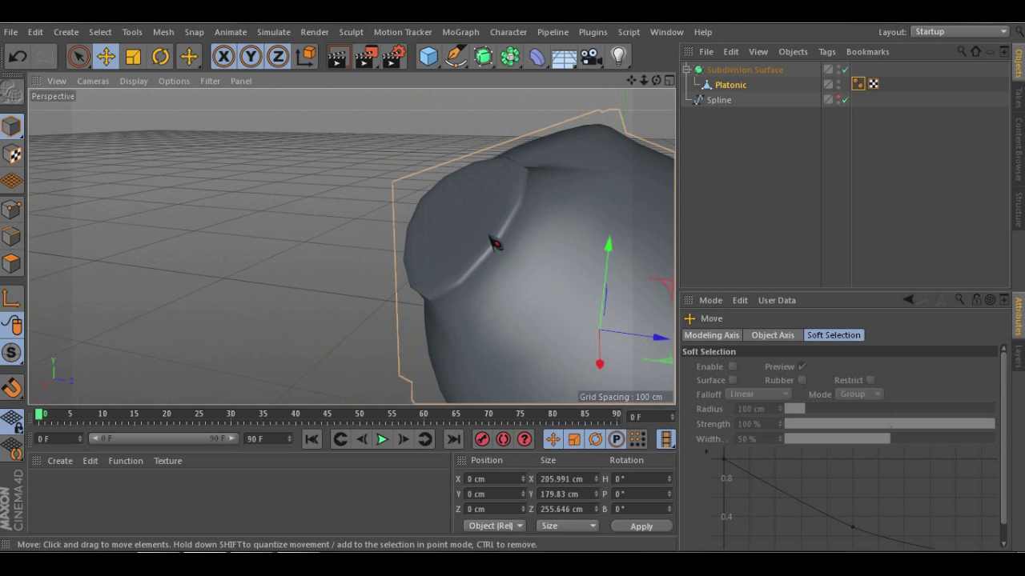
Compare the smoothed border of the slightly extruded face with the uncut end of the long extrusion
{"action": "left_click_drag", "start_coordinate": [560, 243], "coordinate": [352, 323], "text": "alt"}
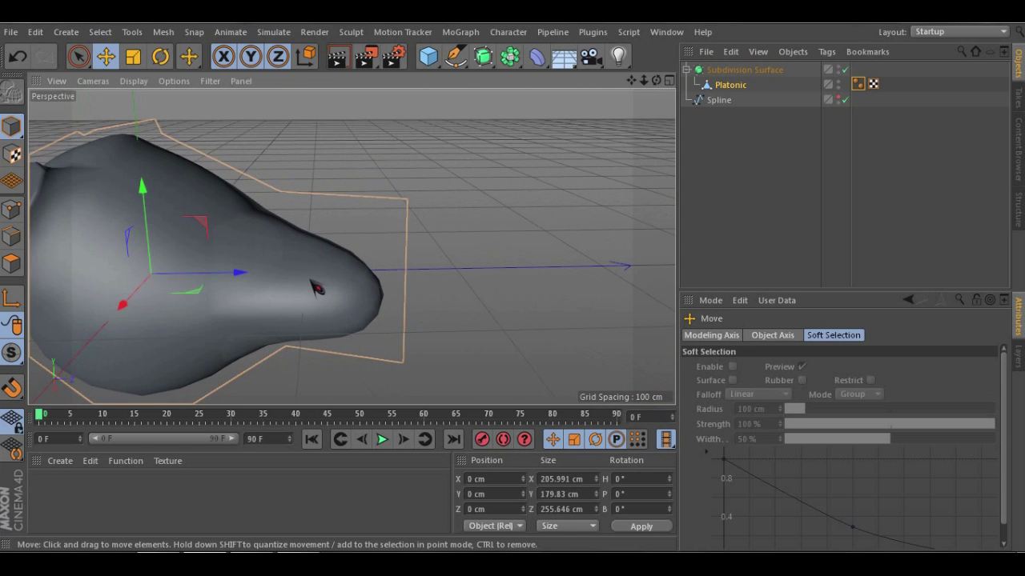
{"action": "middle_click_drag", "start_coordinate": [318, 288], "coordinate": [525, 283], "text": "alt"}
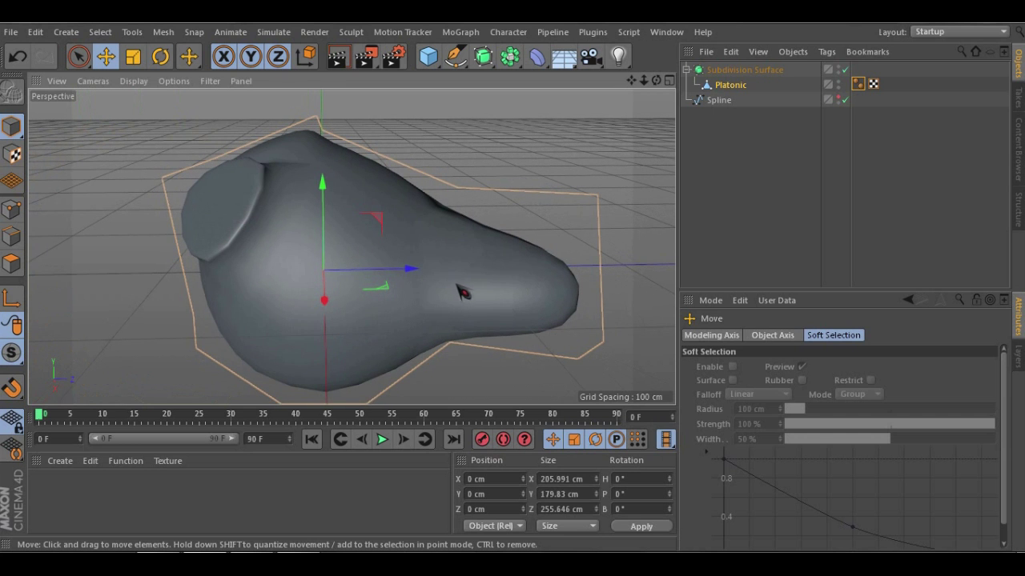
{"action": "scroll", "coordinate": [472, 267], "scroll_direction": "up", "scroll_amount": 3}
{"action": "scroll", "coordinate": [528, 270], "scroll_direction": "down", "scroll_amount": 5}
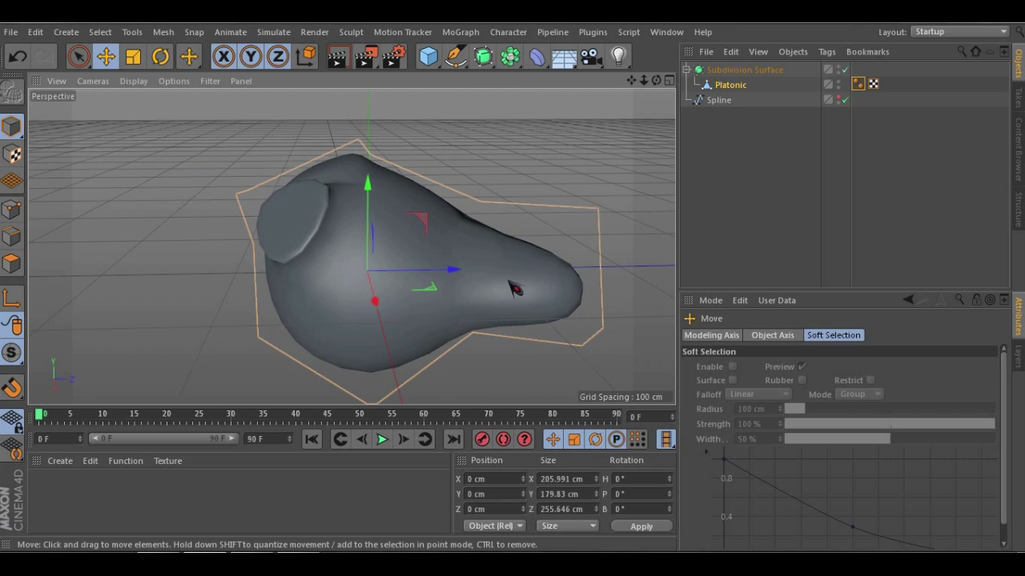
{"action": "scroll", "coordinate": [513, 287], "scroll_direction": "up", "scroll_amount": 2}
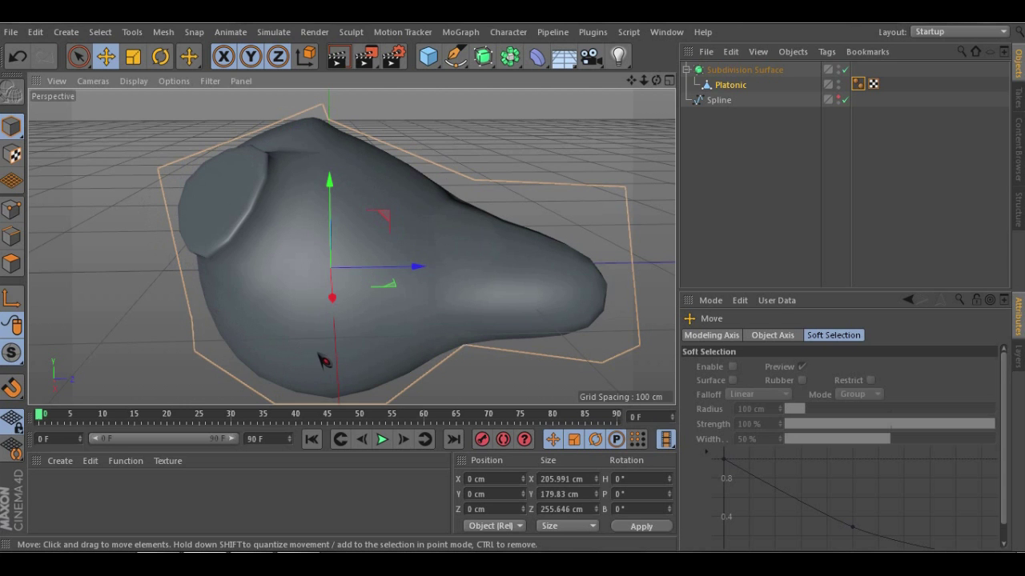
{"action": "left_click", "coordinate": [463, 288]}
{"action": "left_click_drag", "start_coordinate": [469, 279], "coordinate": [360, 255], "text": "alt"}
Select the Platonic under the Subdivision Surface and return to Edge mode at the end of the long extrusion
{"action": "left_click", "coordinate": [730, 85]}
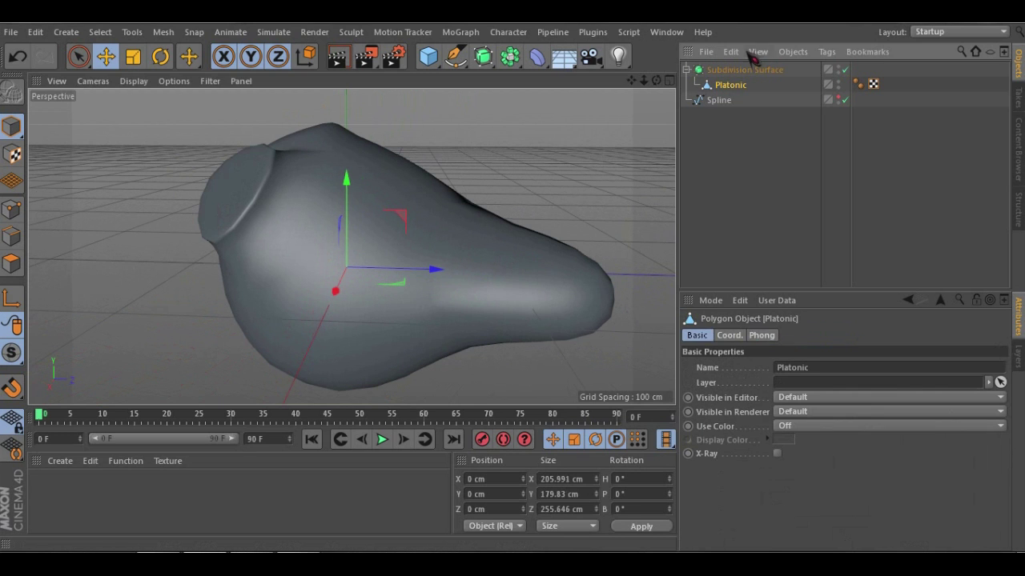
{"action": "left_click", "coordinate": [731, 72]}
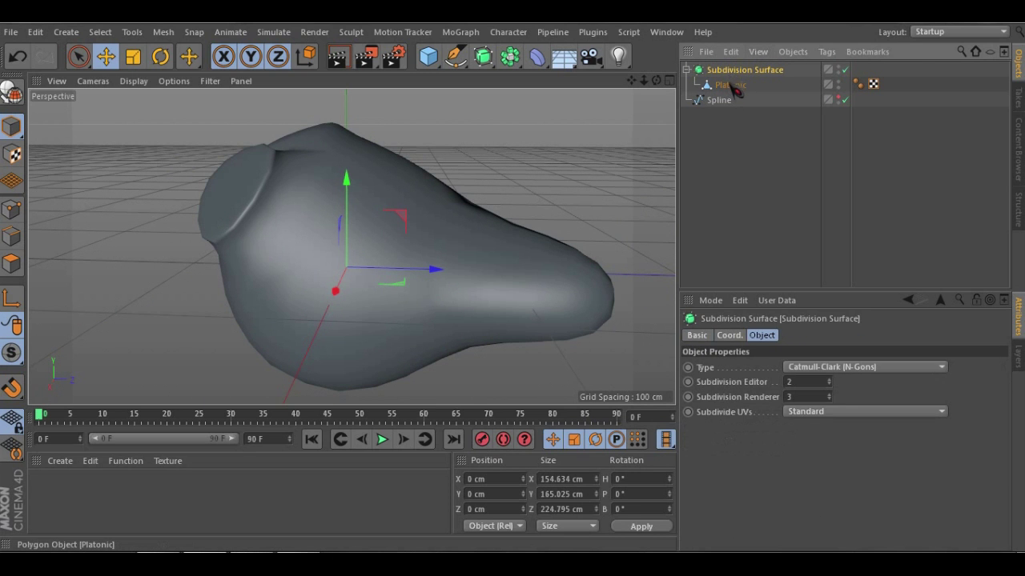
{"action": "left_click", "coordinate": [731, 86]}
{"action": "key", "text": "Return"}
{"action": "left_click_drag", "start_coordinate": [481, 268], "coordinate": [424, 337], "text": "alt"}
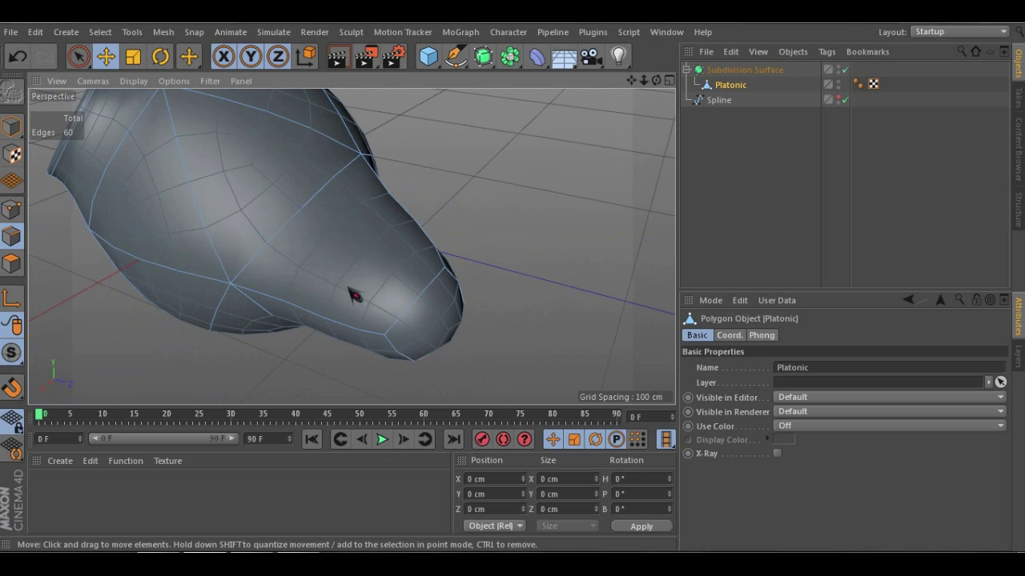
{"action": "left_click_drag", "start_coordinate": [355, 296], "coordinate": [439, 292], "text": "alt"}
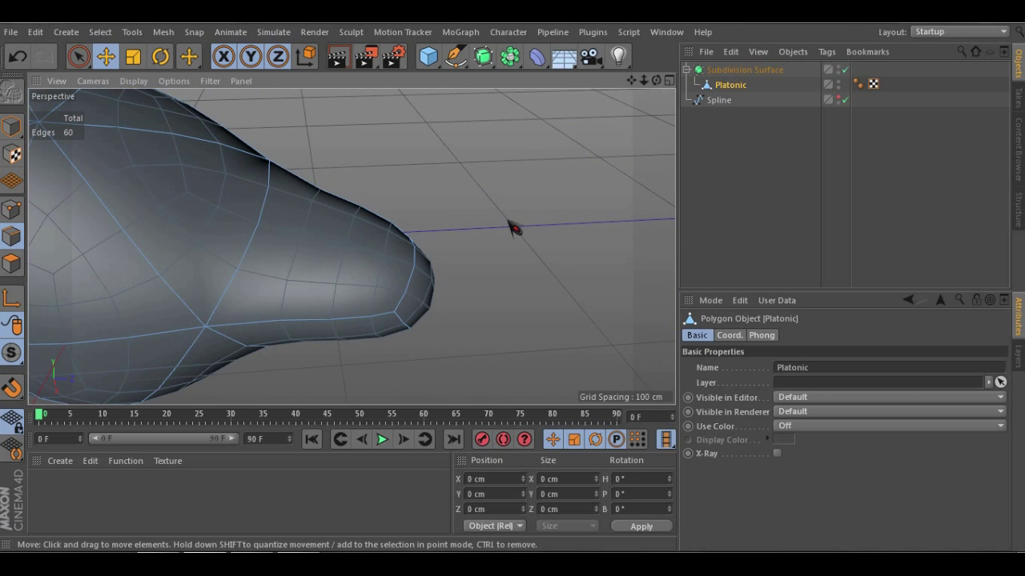
Cut a loop around the long extrusion very close to its end with the Knife in Loop mode
{"action": "key", "text": "k"}
{"action": "right_click_drag", "start_coordinate": [514, 227], "coordinate": [371, 305], "text": "alt"}
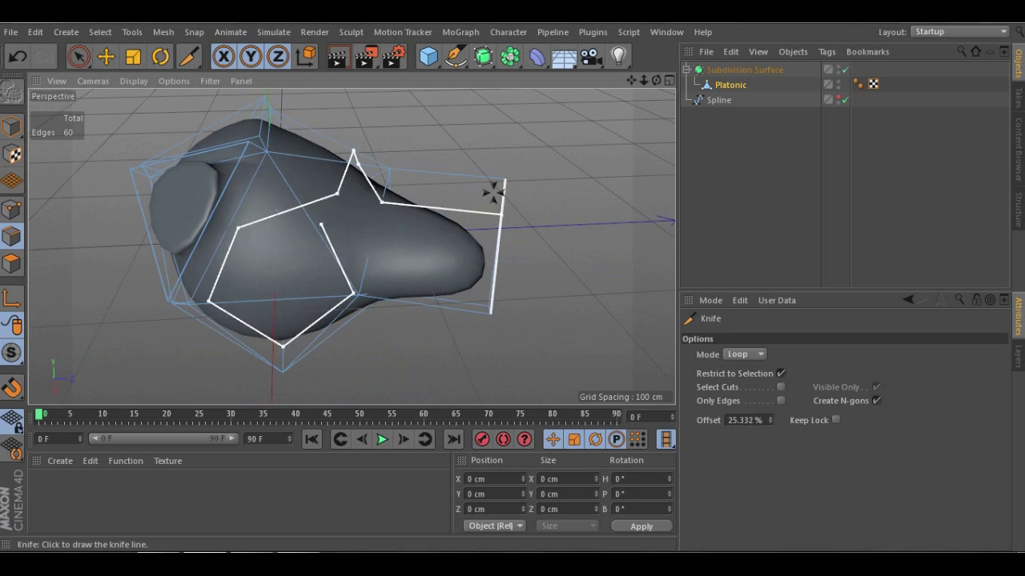
{"action": "scroll", "coordinate": [459, 251], "scroll_direction": "up", "scroll_amount": 6}
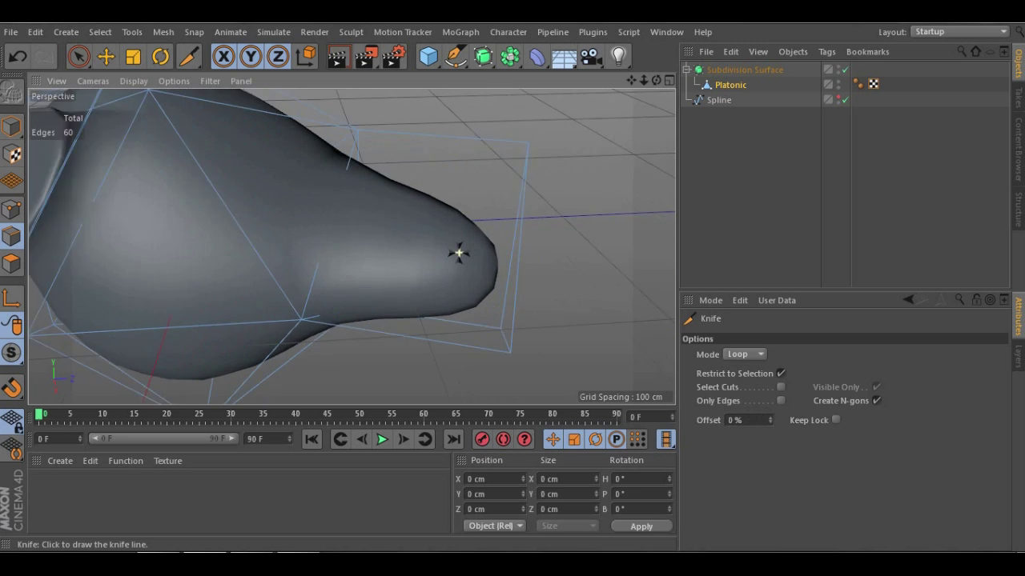
{"action": "middle_click_drag", "start_coordinate": [442, 274], "coordinate": [383, 264], "text": "alt"}
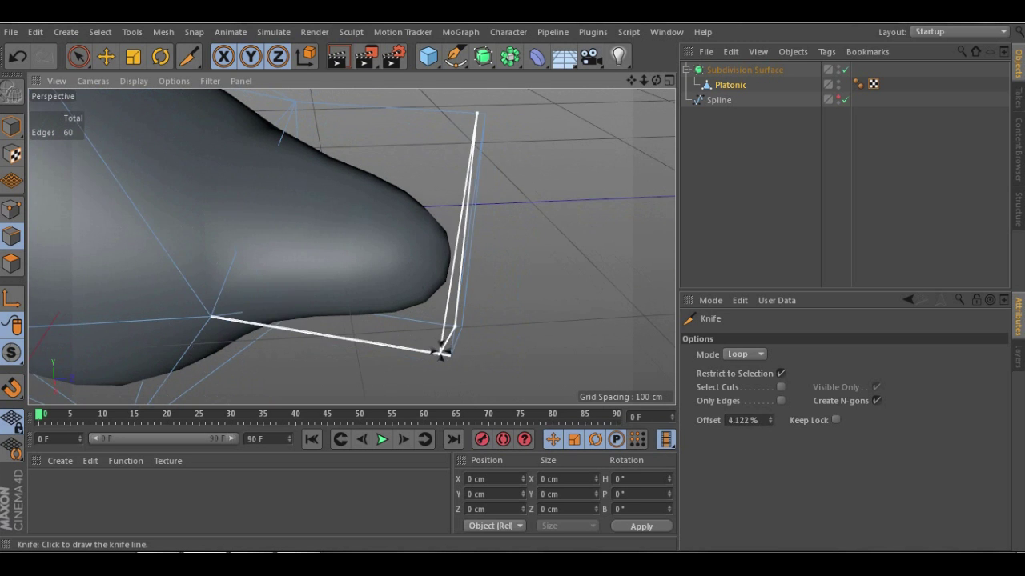
{"action": "scroll", "coordinate": [449, 309], "scroll_direction": "up", "scroll_amount": 6}
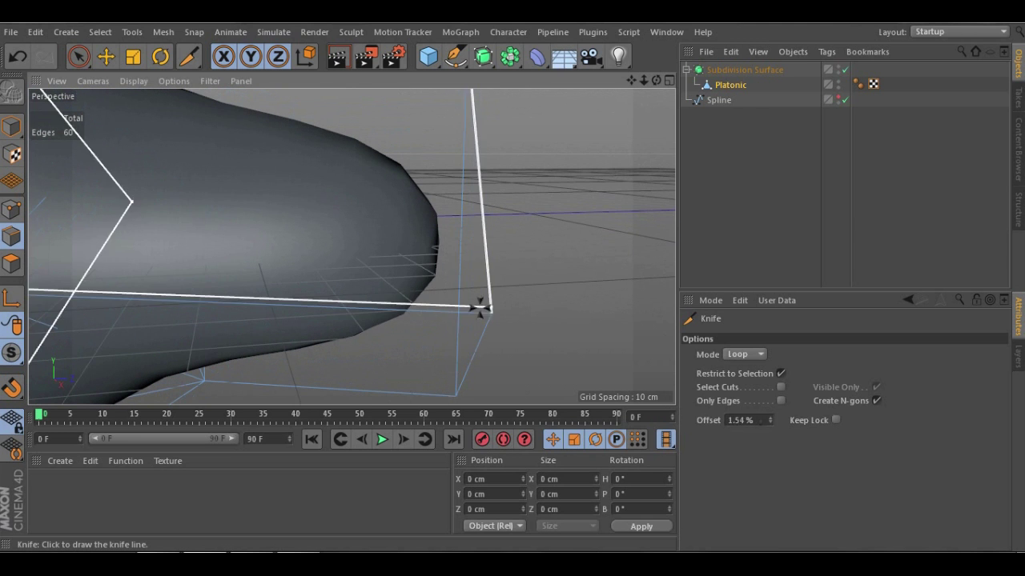
{"action": "left_click_drag", "start_coordinate": [479, 308], "coordinate": [466, 258], "text": "alt"}
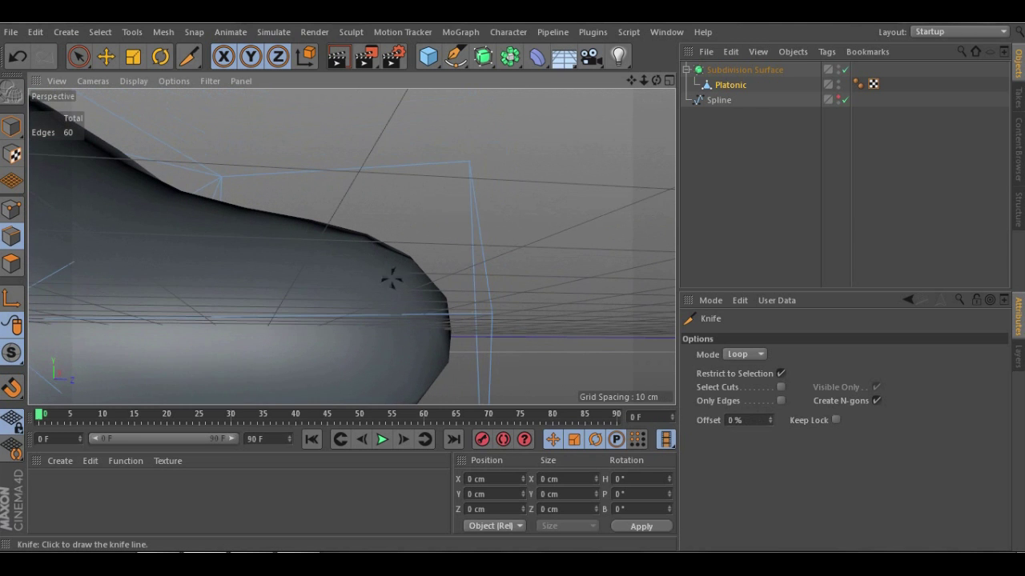
{"action": "left_click", "coordinate": [480, 315]}
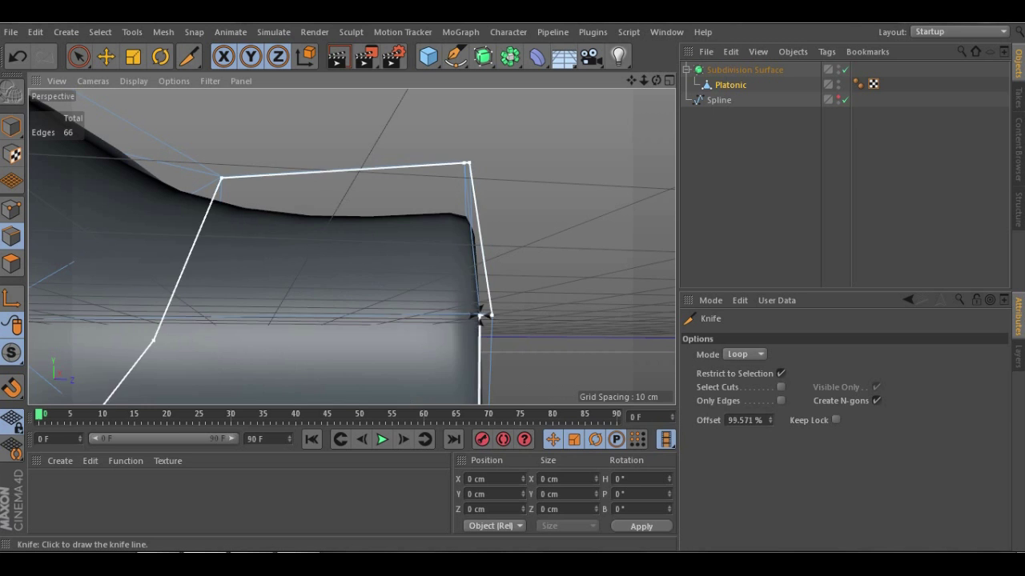
Examine the long extrusion's newly cut end in Model mode and compare it with the Subdivision Surface switched off and on
{"action": "left_click_drag", "start_coordinate": [440, 210], "coordinate": [229, 302], "text": "alt"}
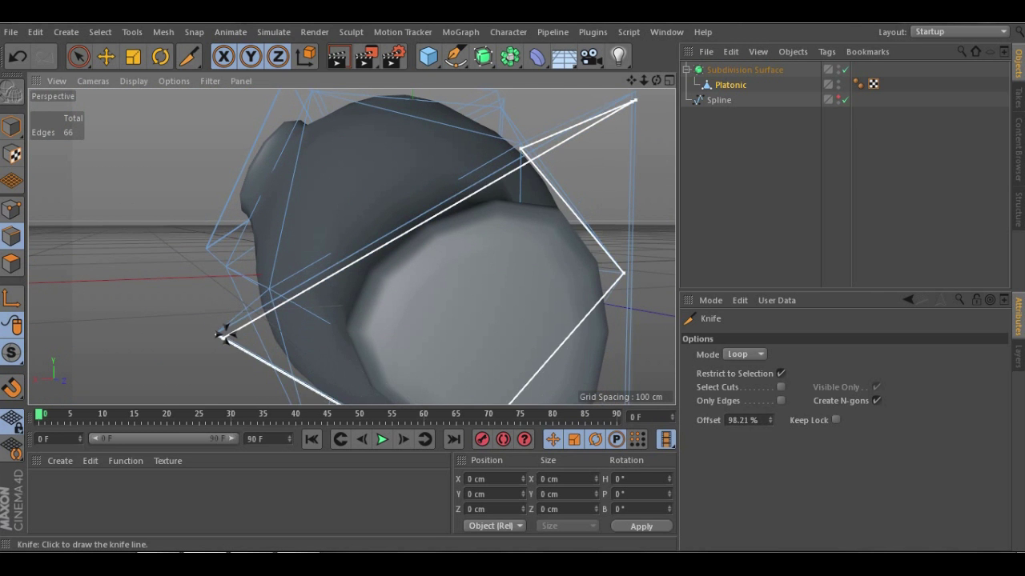
{"action": "left_click", "coordinate": [224, 334]}
{"action": "left_click_drag", "start_coordinate": [224, 335], "coordinate": [532, 301], "text": "alt"}
{"action": "left_click_drag", "start_coordinate": [414, 268], "coordinate": [371, 322], "text": "alt"}
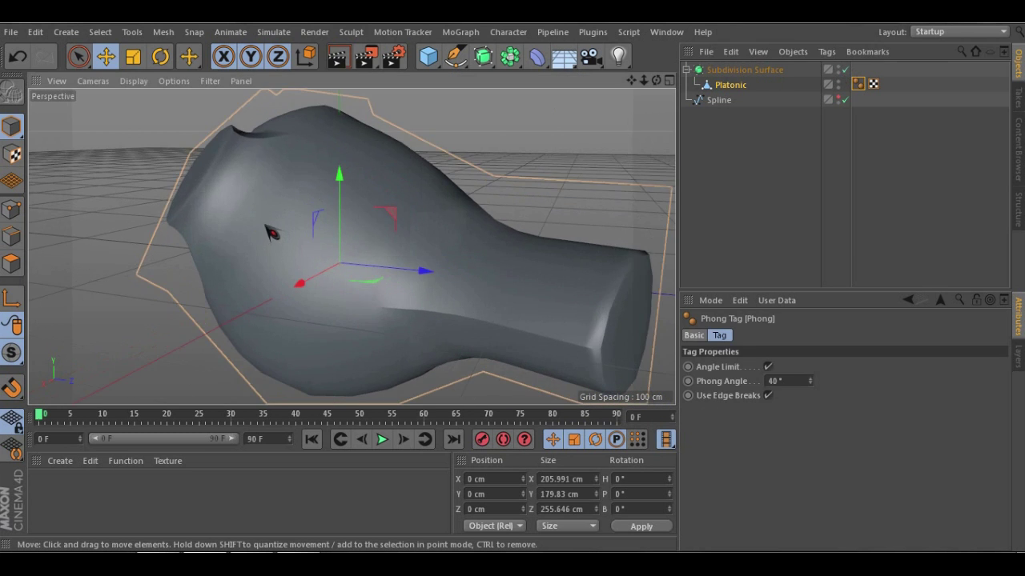
{"action": "left_click_drag", "start_coordinate": [272, 233], "coordinate": [377, 240], "text": "alt"}
{"action": "scroll", "coordinate": [361, 243], "scroll_direction": "down", "scroll_amount": 3}
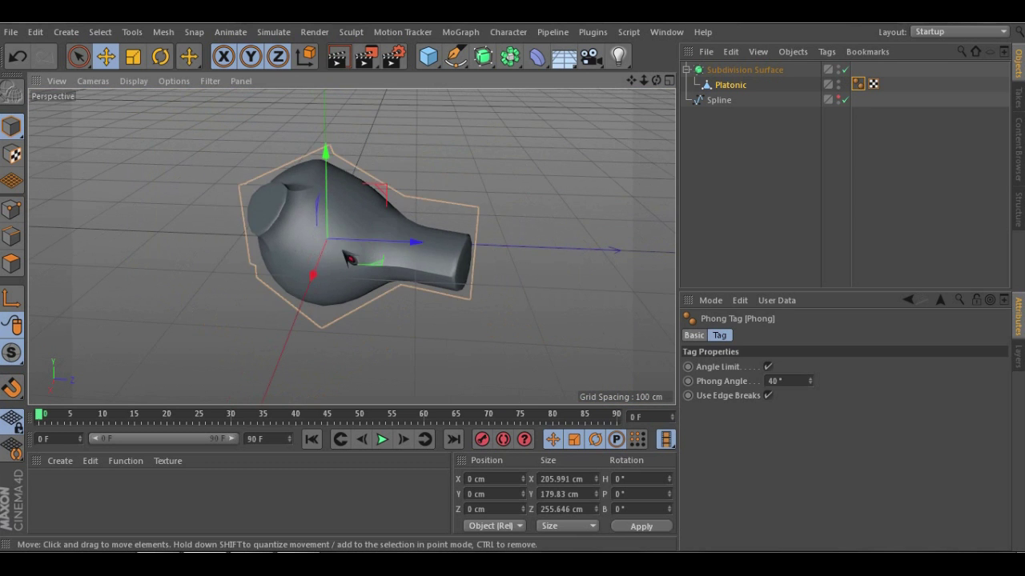
{"action": "middle_click_drag", "start_coordinate": [305, 249], "coordinate": [381, 247], "text": "alt"}
{"action": "right_click_drag", "start_coordinate": [381, 252], "coordinate": [369, 296], "text": "alt"}
{"action": "left_click_drag", "start_coordinate": [351, 271], "coordinate": [279, 233], "text": "alt"}
{"action": "middle_click_drag", "start_coordinate": [435, 240], "coordinate": [314, 234], "text": "alt"}
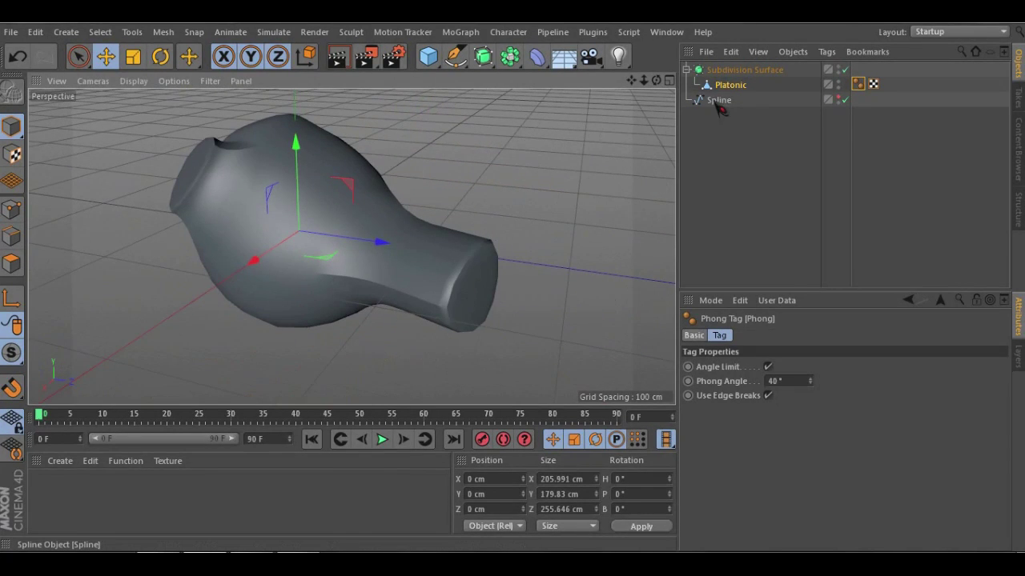
{"action": "left_click", "coordinate": [846, 69]}
{"action": "left_click", "coordinate": [846, 69]}
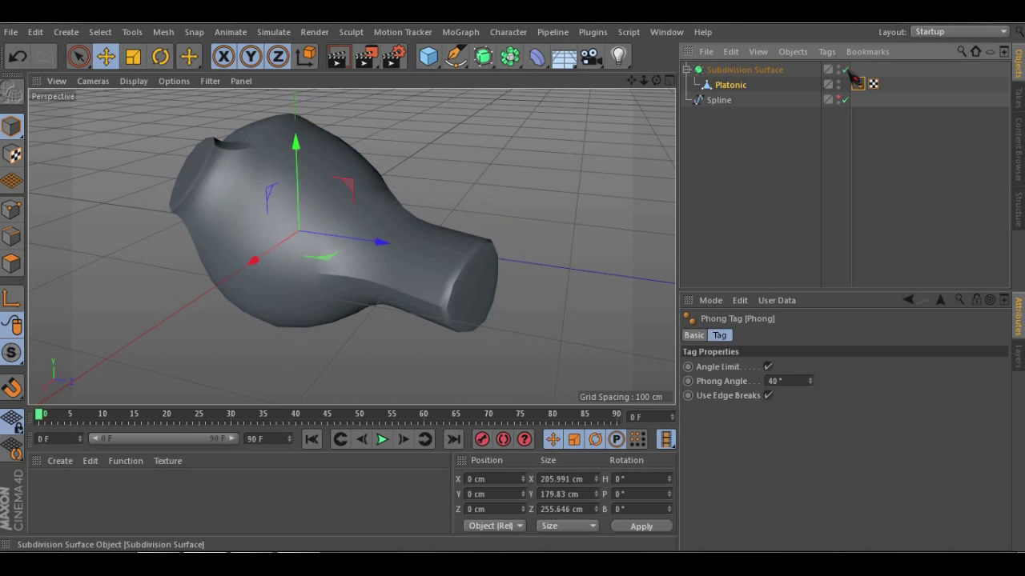
Set the Subdivision Surface's Subdivision Editor level to 3 and inspect the smoothed mesh around the slightly extruded face
{"action": "left_click", "coordinate": [753, 72]}
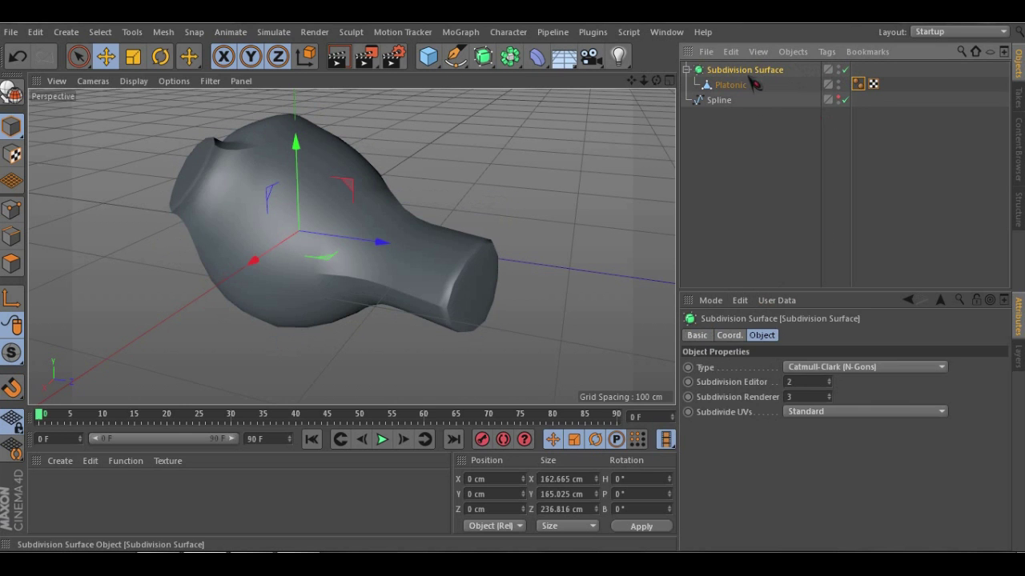
{"action": "left_click", "coordinate": [829, 379]}
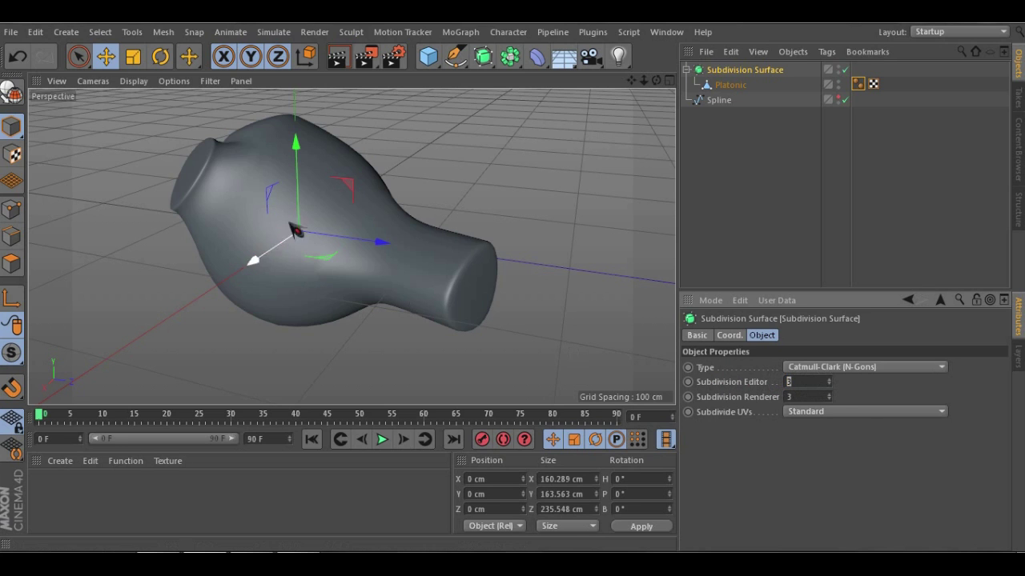
{"action": "scroll", "coordinate": [248, 176], "scroll_direction": "up", "scroll_amount": 4}
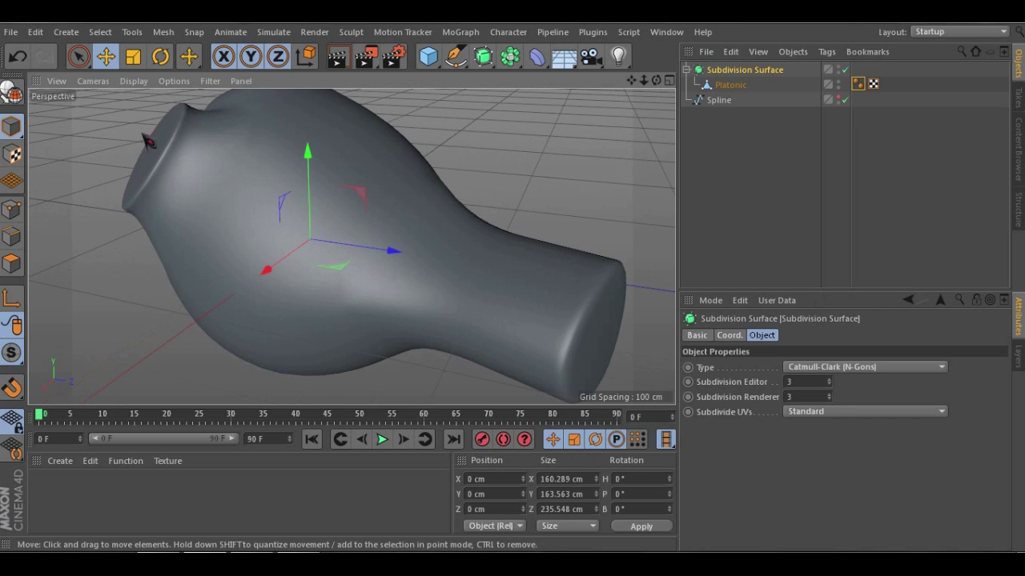
{"action": "scroll", "coordinate": [216, 172], "scroll_direction": "up", "scroll_amount": 4}
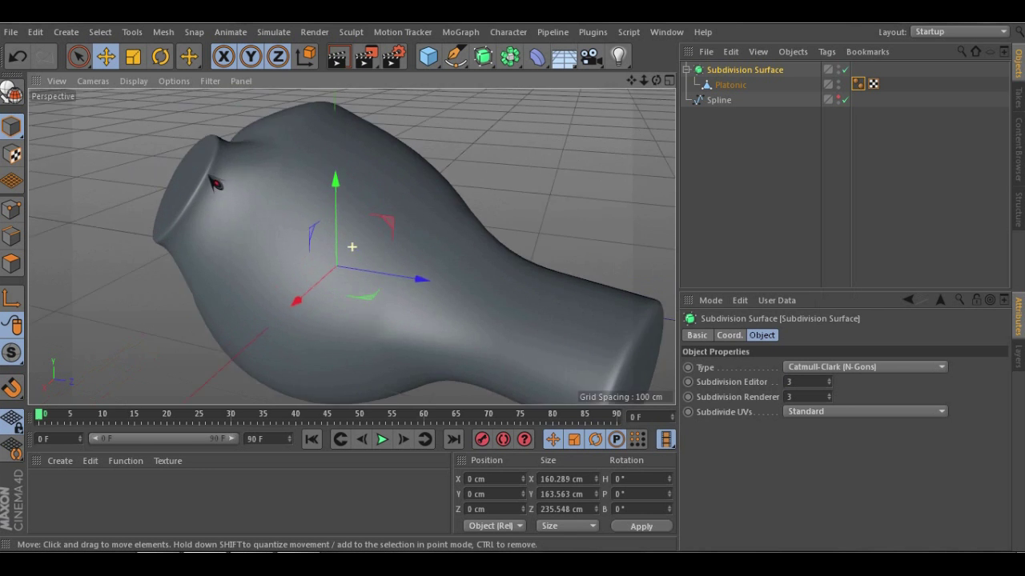
{"action": "mouse_move", "coordinate": [269, 215]}
{"action": "left_mouse_down", "text": "alt"}
{"action": "mouse_move", "coordinate": [558, 219]}
{"action": "mouse_move", "coordinate": [600, 275]}
{"action": "mouse_move", "coordinate": [402, 256]}
{"action": "mouse_move", "coordinate": [189, 334]}
{"action": "mouse_move", "coordinate": [277, 290]}
{"action": "mouse_move", "coordinate": [308, 316]}
{"action": "left_mouse_up", "text": "alt"}
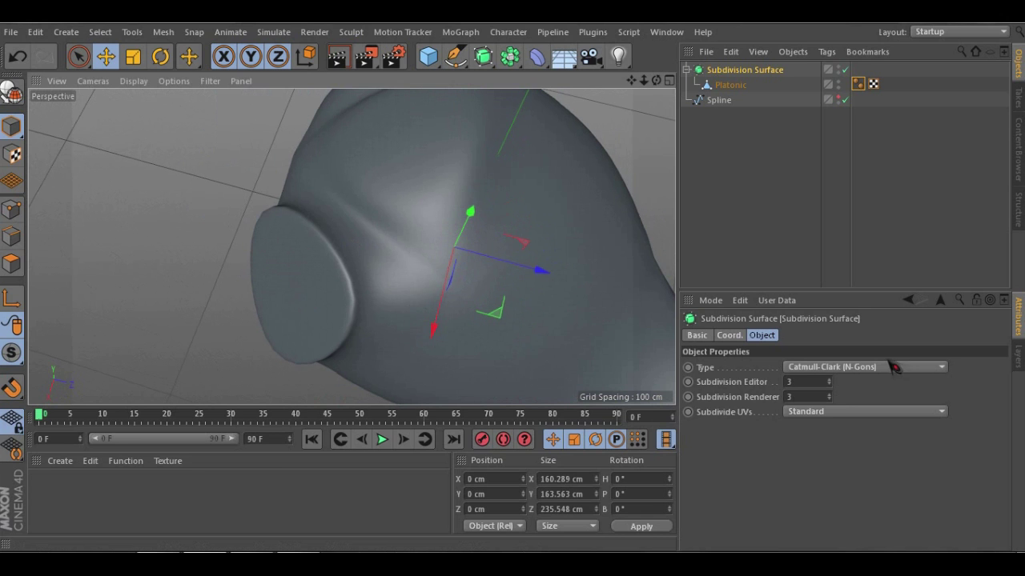
Lower the Subdivision Editor level to 2 and inspect the border of the slightly extruded face up close
{"action": "left_click", "coordinate": [830, 385]}
{"action": "scroll", "coordinate": [327, 302], "scroll_direction": "up", "scroll_amount": 6}
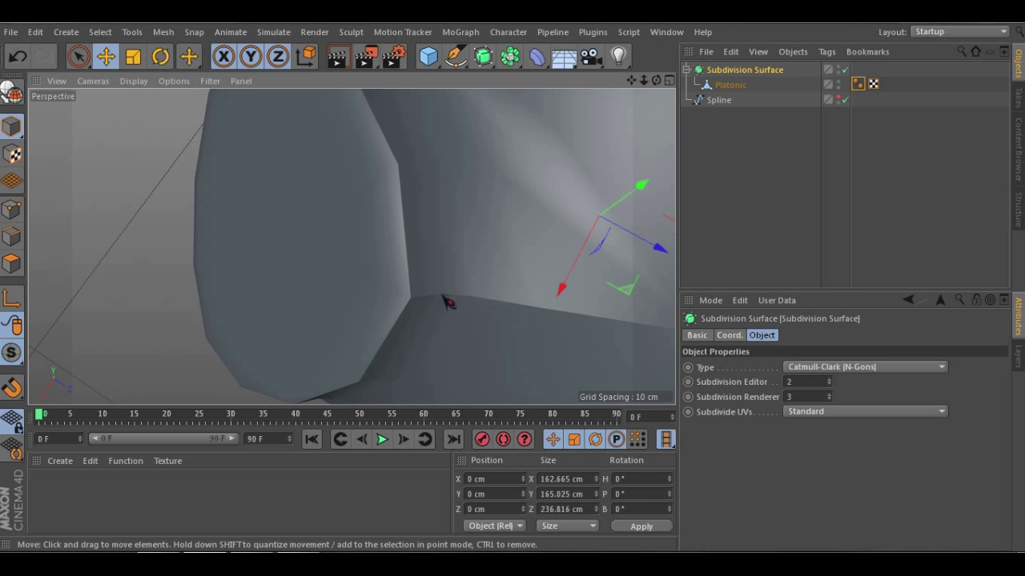
{"action": "middle_click_drag", "start_coordinate": [511, 304], "coordinate": [394, 265], "text": "alt"}
{"action": "left_click_drag", "start_coordinate": [382, 281], "coordinate": [296, 179], "text": "alt"}
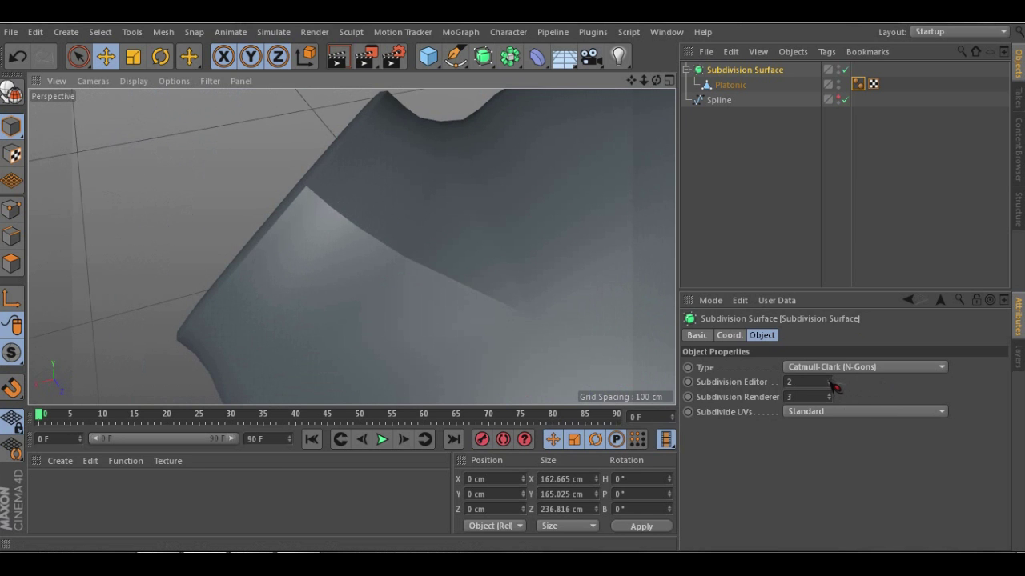
Set the Subdivision Editor level back to 3, view the slightly extruded face, and select the Platonic
{"action": "left_click", "coordinate": [828, 380]}
{"action": "left_click_drag", "start_coordinate": [435, 270], "coordinate": [516, 237], "text": "alt"}
{"action": "middle_click_drag", "start_coordinate": [184, 290], "coordinate": [378, 266], "text": "alt"}
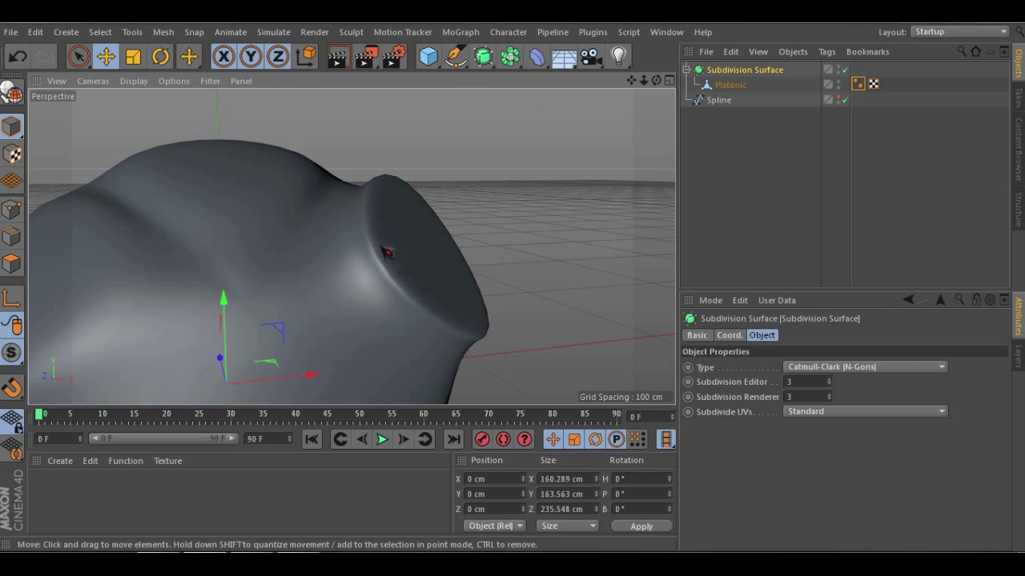
{"action": "left_click", "coordinate": [732, 86]}
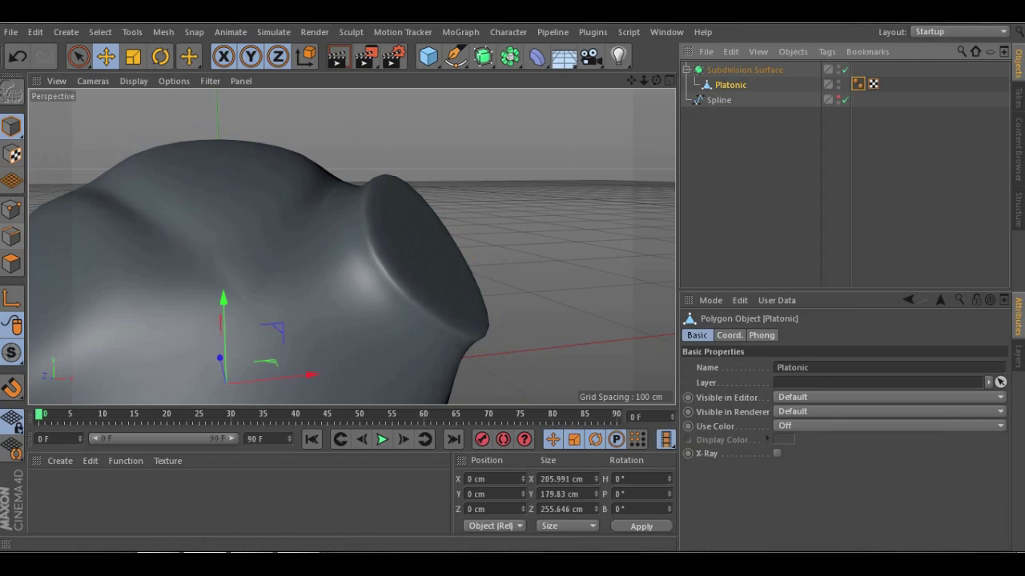
Examine the slightly extruded face of the Platonic up close in Polygon mode
{"action": "left_click", "coordinate": [20, 238]}
{"action": "scroll", "coordinate": [420, 252], "scroll_direction": "up", "scroll_amount": 2}
{"action": "left_click_drag", "start_coordinate": [446, 222], "coordinate": [290, 251], "text": "alt"}
{"action": "scroll", "coordinate": [417, 206], "scroll_direction": "up", "scroll_amount": 4}
{"action": "left_click_drag", "start_coordinate": [417, 206], "coordinate": [259, 277], "text": "alt"}
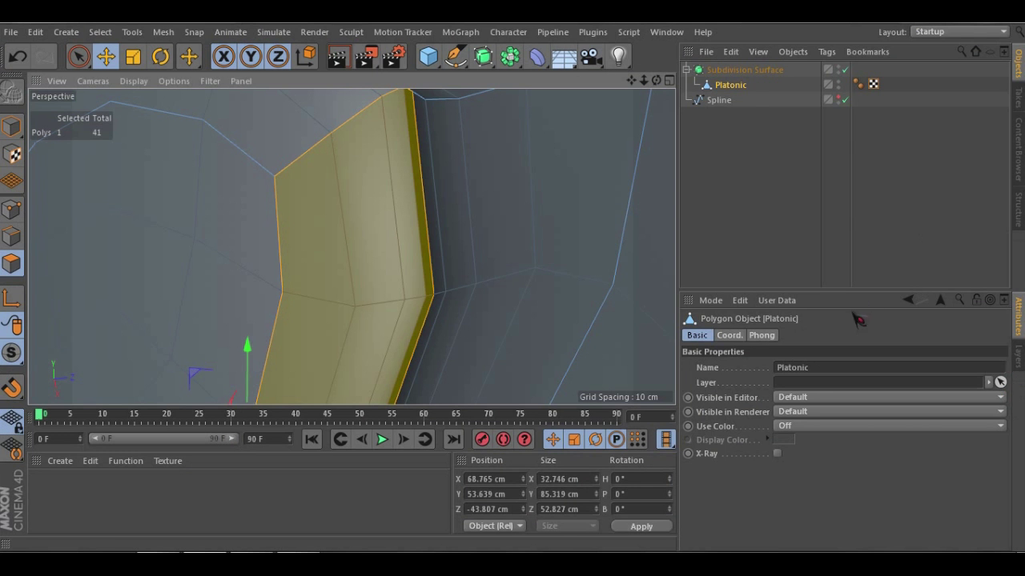
Delete the Subdivision Surface together with its Platonic and add an Extrude generator to the scene
{"action": "left_click", "coordinate": [749, 69]}
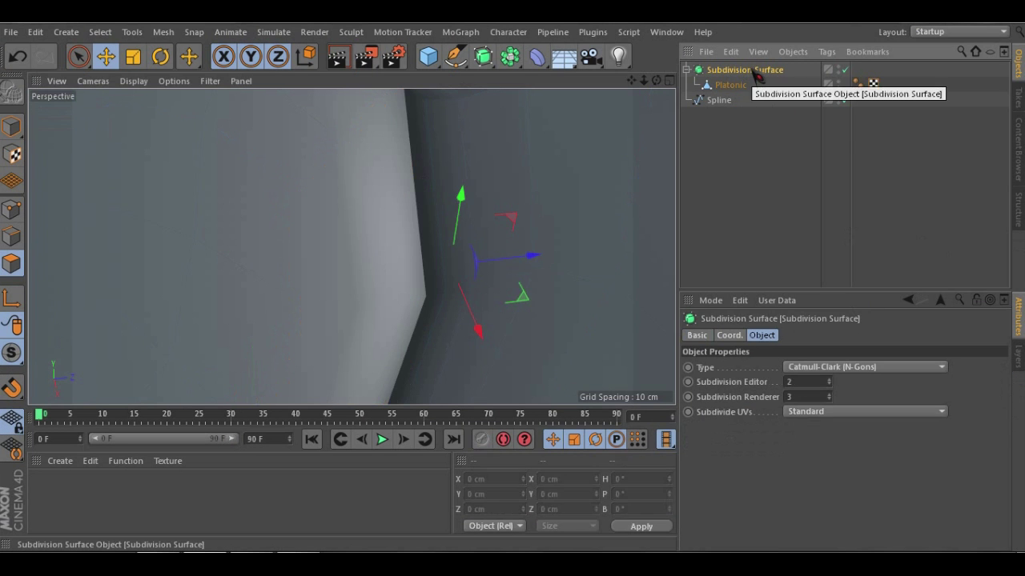
{"action": "key", "text": "Delete"}
{"action": "left_click_drag", "start_coordinate": [483, 56], "coordinate": [667, 91]}
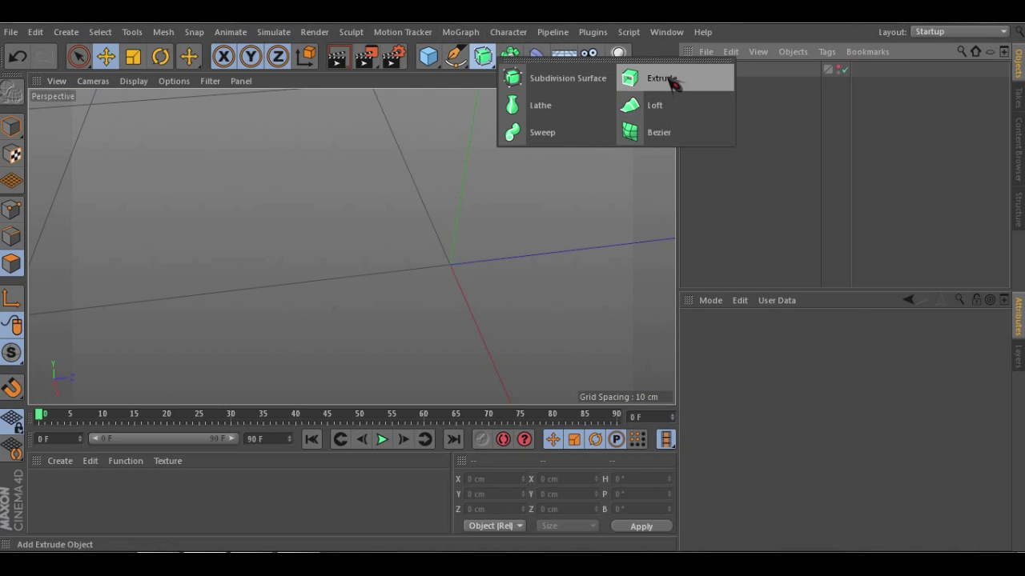
{"action": "left_click", "coordinate": [675, 83], "text": "alt"}
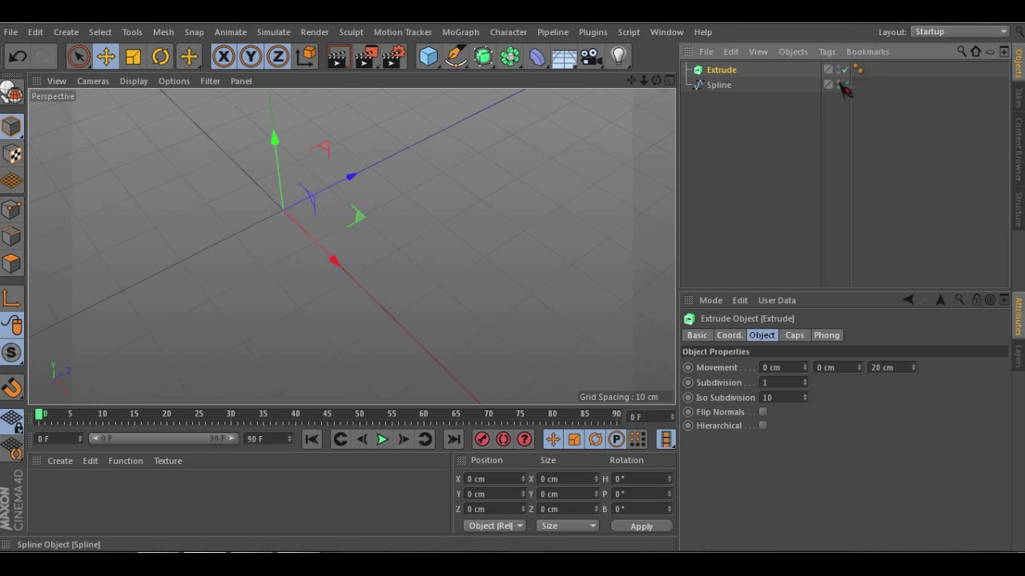
Make the hidden swoosh spline visible in the viewport again and view it whole at an angle
{"action": "scroll", "coordinate": [291, 235], "scroll_direction": "down", "scroll_amount": 5}
{"action": "middle_click_drag", "start_coordinate": [290, 235], "coordinate": [293, 230], "text": "alt"}
{"action": "left_click_drag", "start_coordinate": [298, 236], "coordinate": [292, 293], "text": "alt"}
{"action": "scroll", "coordinate": [296, 254], "scroll_direction": "down", "scroll_amount": 3}
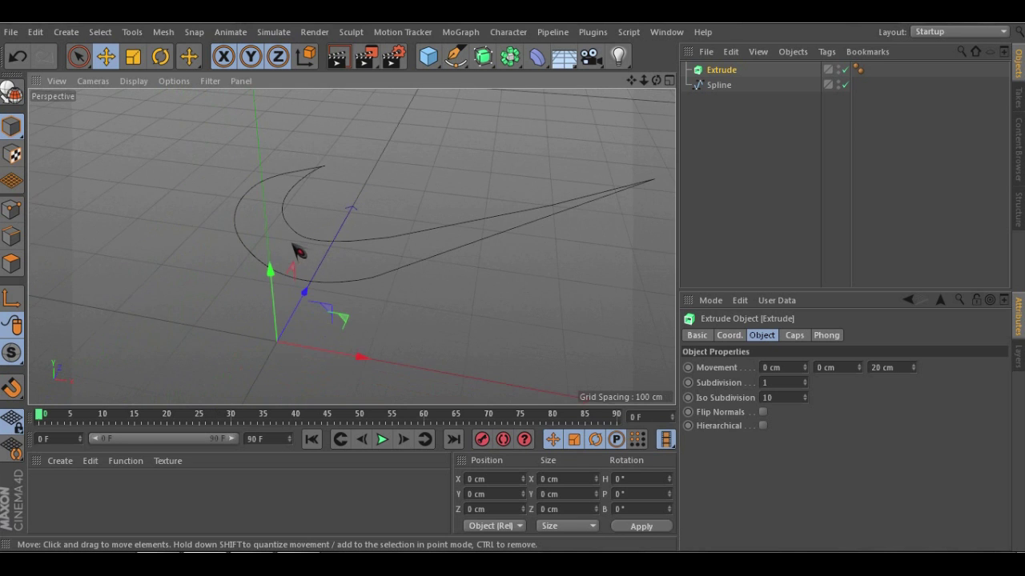
{"action": "left_click_drag", "start_coordinate": [290, 244], "coordinate": [267, 260], "text": "alt"}
{"action": "scroll", "coordinate": [242, 274], "scroll_direction": "up", "scroll_amount": 3}
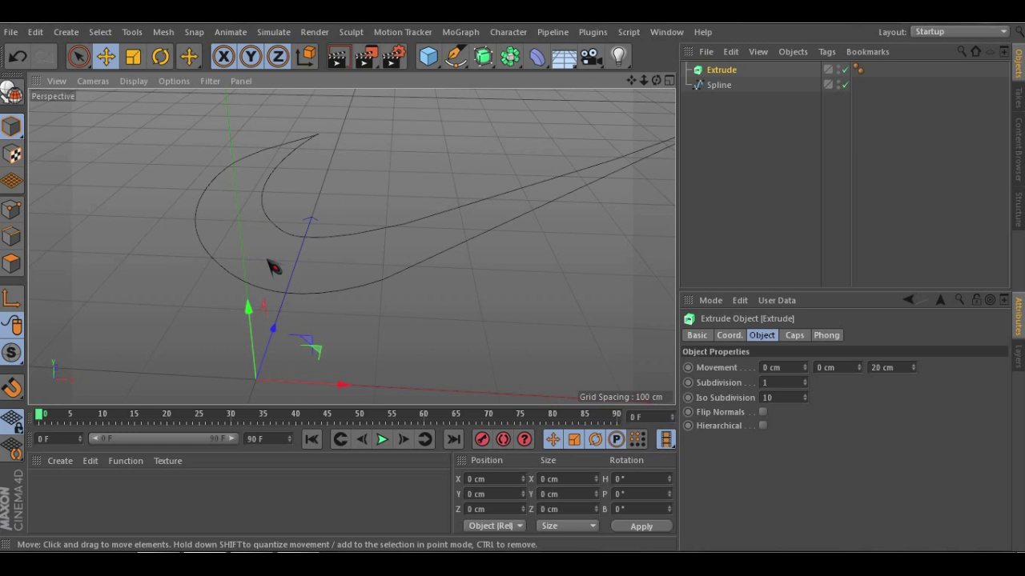
{"action": "left_click_drag", "start_coordinate": [352, 244], "coordinate": [306, 274], "text": "alt"}
{"action": "scroll", "coordinate": [329, 277], "scroll_direction": "down", "scroll_amount": 1}
{"action": "middle_click_drag", "start_coordinate": [327, 282], "coordinate": [312, 271], "text": "alt"}
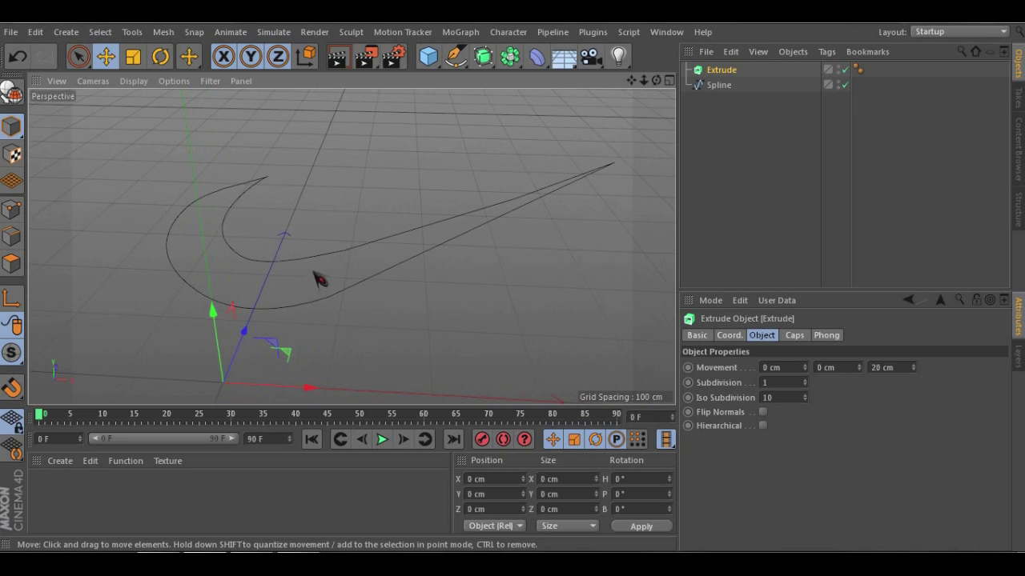
Make the swoosh Spline a child of the Extrude object and disable the generator to view the bare outline
{"action": "left_click", "coordinate": [715, 70]}
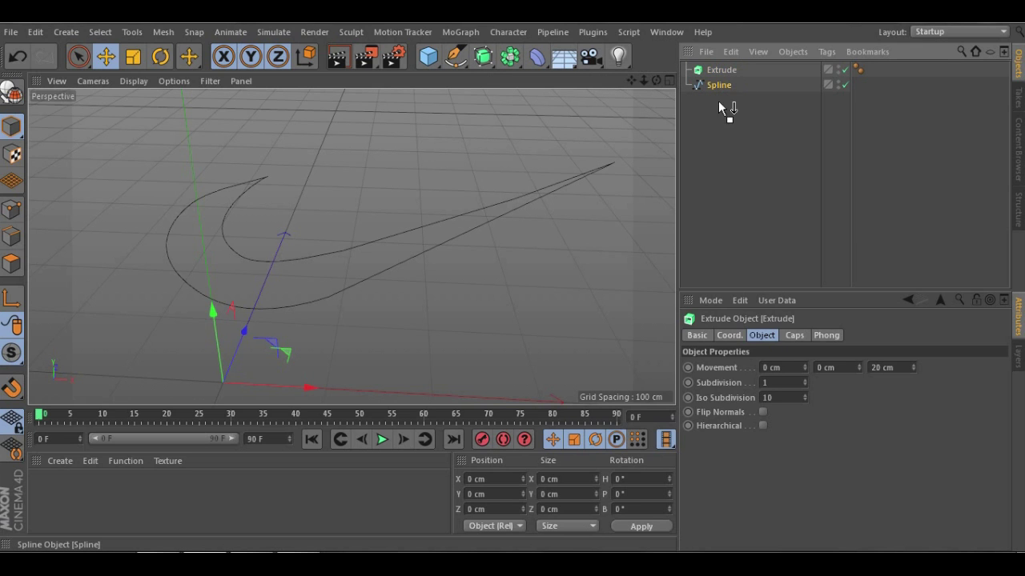
{"action": "left_click", "coordinate": [844, 70]}
{"action": "left_click_drag", "start_coordinate": [723, 71], "coordinate": [720, 71]}
{"action": "scroll", "coordinate": [200, 312], "scroll_direction": "up", "scroll_amount": 4}
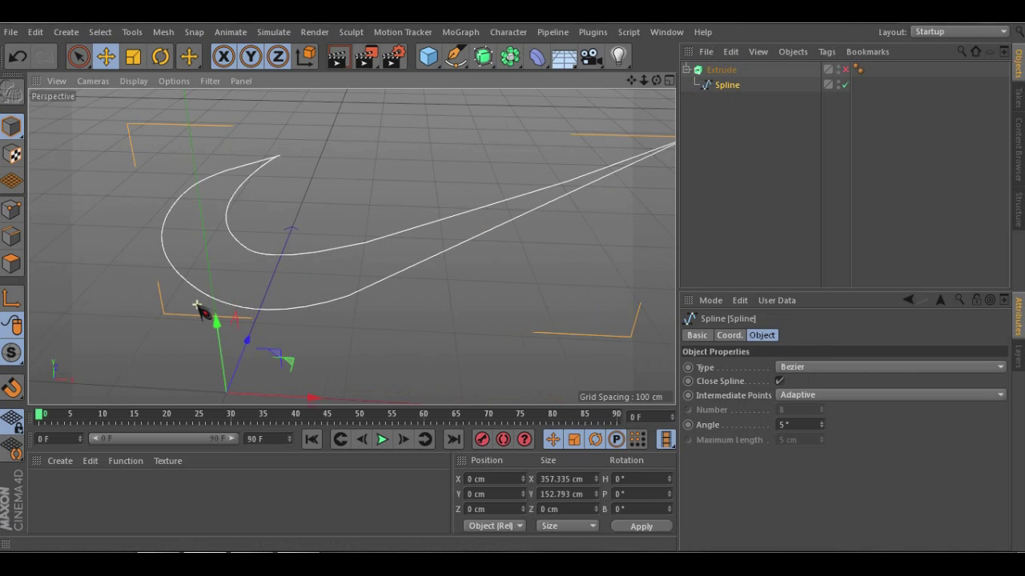
{"action": "mouse_move", "coordinate": [339, 265]}
{"action": "left_mouse_down", "text": "alt"}
{"action": "mouse_move", "coordinate": [293, 279]}
{"action": "mouse_move", "coordinate": [349, 236]}
{"action": "mouse_move", "coordinate": [316, 267]}
{"action": "mouse_move", "coordinate": [337, 258]}
{"action": "left_mouse_up", "text": "alt"}
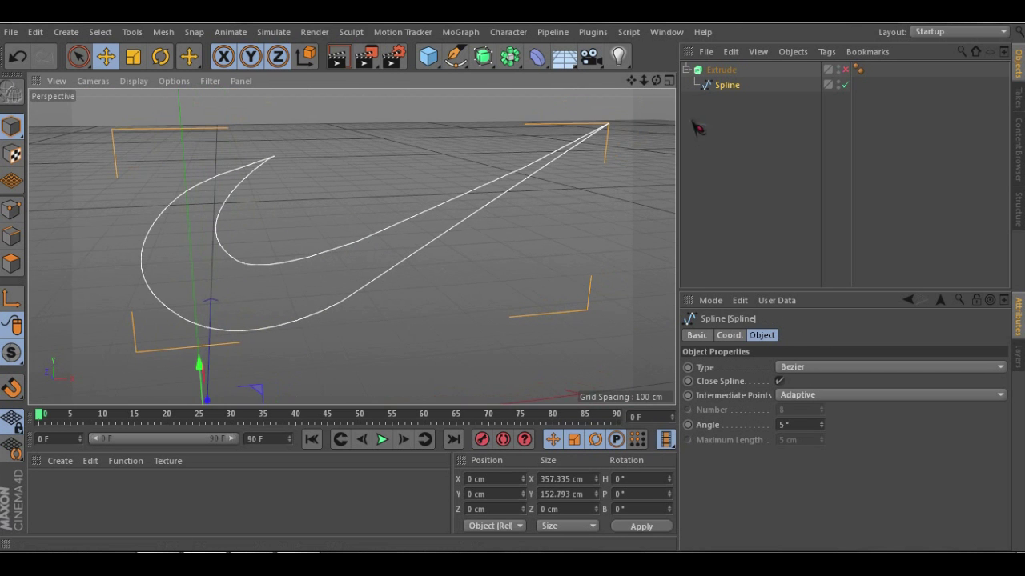
Enable the Extrude generator again and inspect the thickness of the extruded swoosh
{"action": "left_click", "coordinate": [845, 70]}
{"action": "left_click_drag", "start_coordinate": [308, 280], "coordinate": [234, 237], "text": "alt"}
{"action": "scroll", "coordinate": [166, 260], "scroll_direction": "up", "scroll_amount": 3}
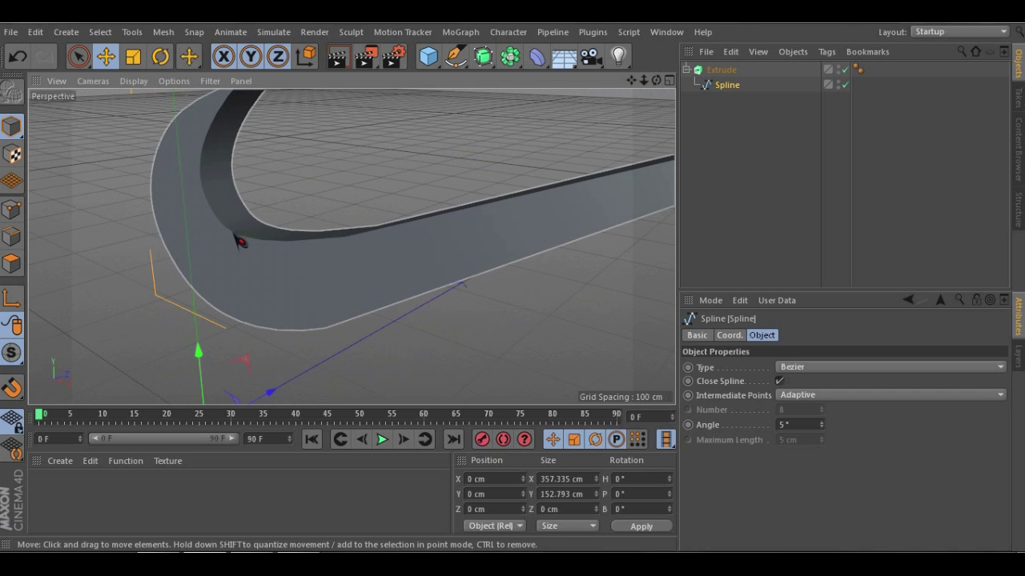
Check the extruded swoosh in Points, Edges and Polygons mode with the Spline selected, viewing it from several sides
{"action": "left_click", "coordinate": [11, 210]}
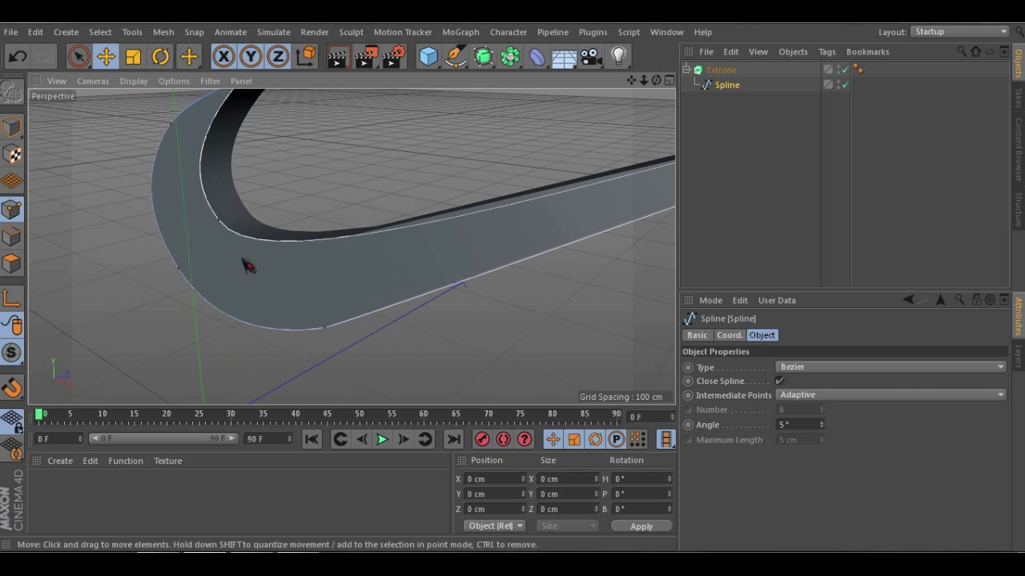
{"action": "left_click", "coordinate": [11, 236]}
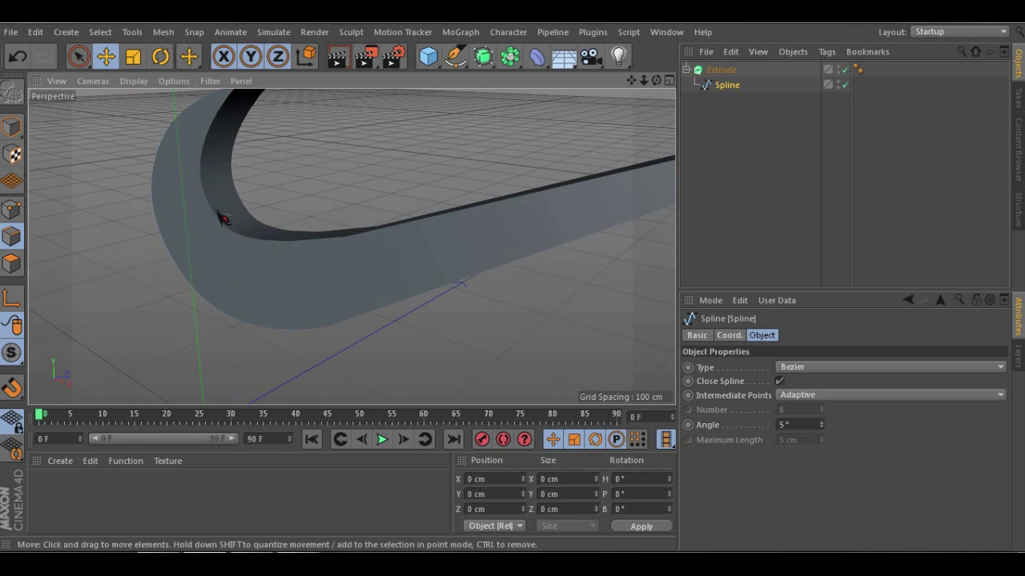
{"action": "scroll", "coordinate": [217, 250], "scroll_direction": "up", "scroll_amount": 2}
{"action": "left_click", "coordinate": [11, 263]}
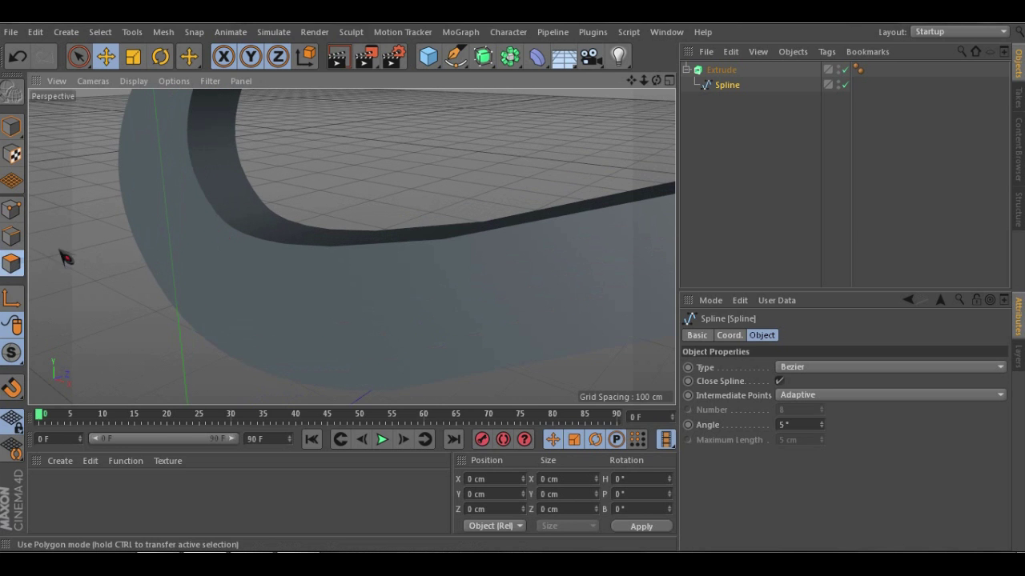
{"action": "left_click_drag", "start_coordinate": [233, 205], "coordinate": [112, 278], "text": "alt"}
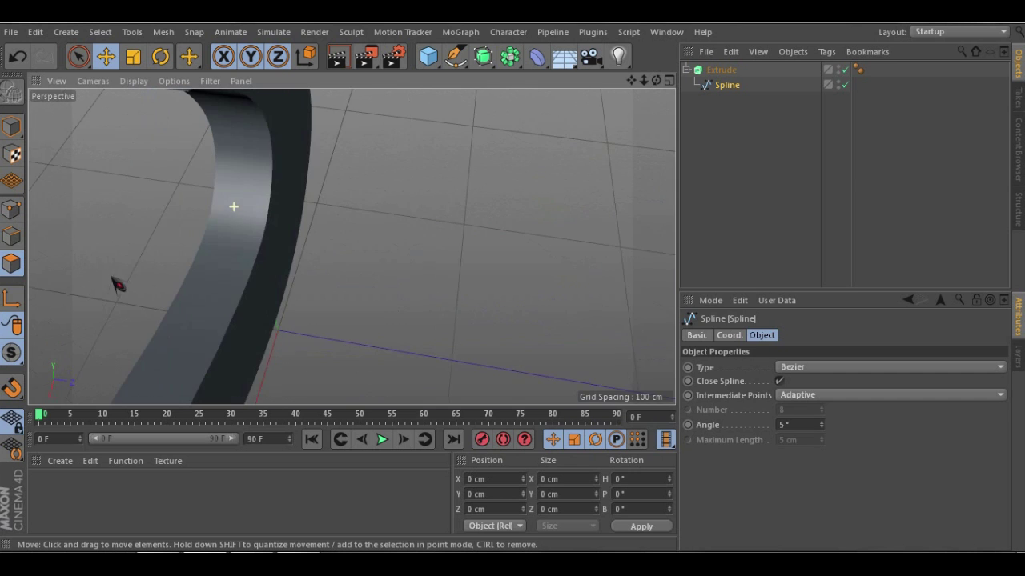
{"action": "left_click_drag", "start_coordinate": [245, 227], "coordinate": [359, 230], "text": "alt"}
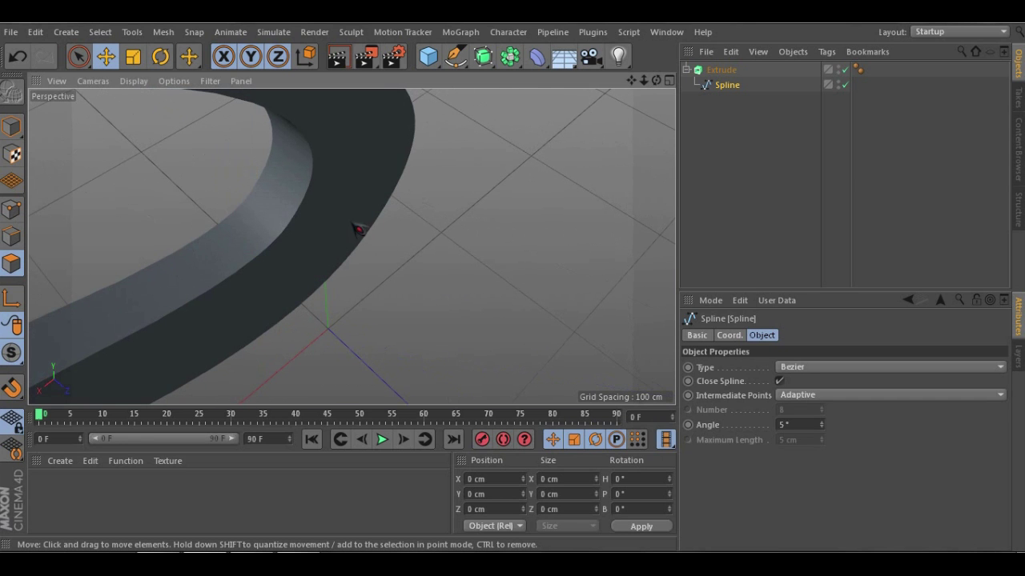
{"action": "left_click_drag", "start_coordinate": [254, 274], "coordinate": [729, 169], "text": "alt"}
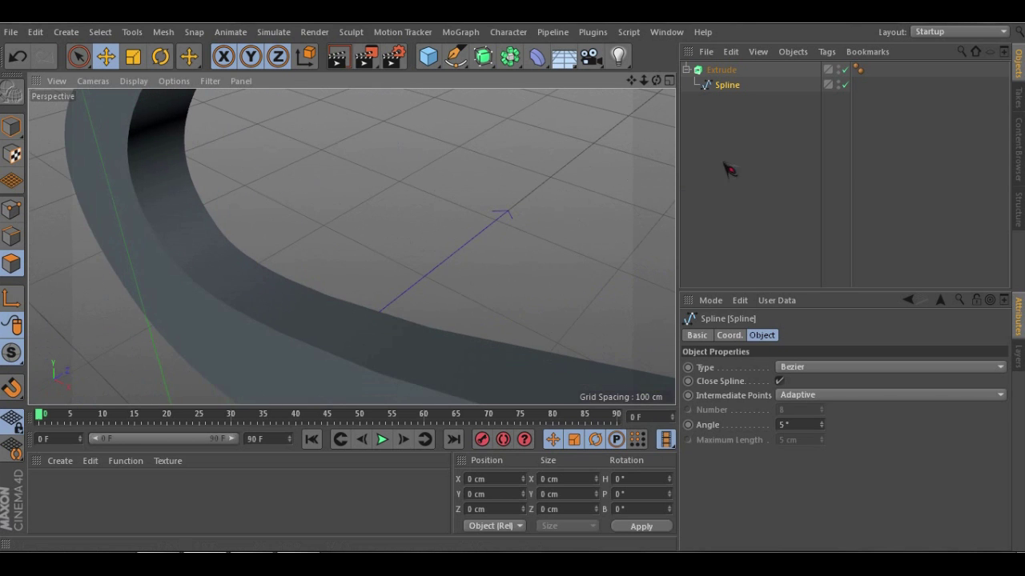
Convert the parametric Extrude object into an editable polygon object
{"action": "left_click", "coordinate": [720, 70]}
{"action": "left_click_drag", "start_coordinate": [50, 244], "coordinate": [378, 232], "text": "alt"}
{"action": "left_click_drag", "start_coordinate": [317, 243], "coordinate": [446, 233], "text": "alt"}
{"action": "scroll", "coordinate": [311, 328], "scroll_direction": "up", "scroll_amount": 3}
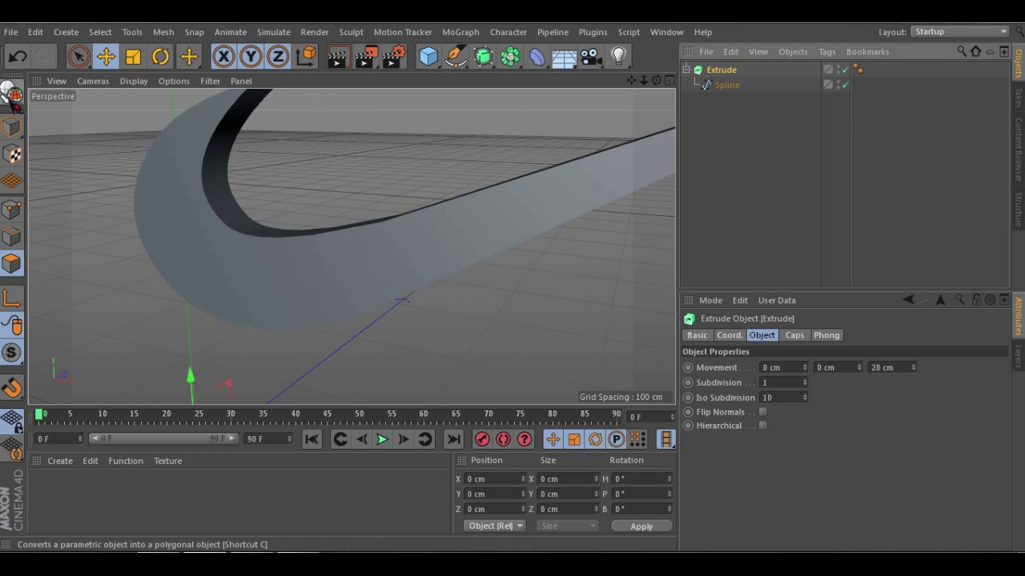
{"action": "left_click", "coordinate": [12, 93]}
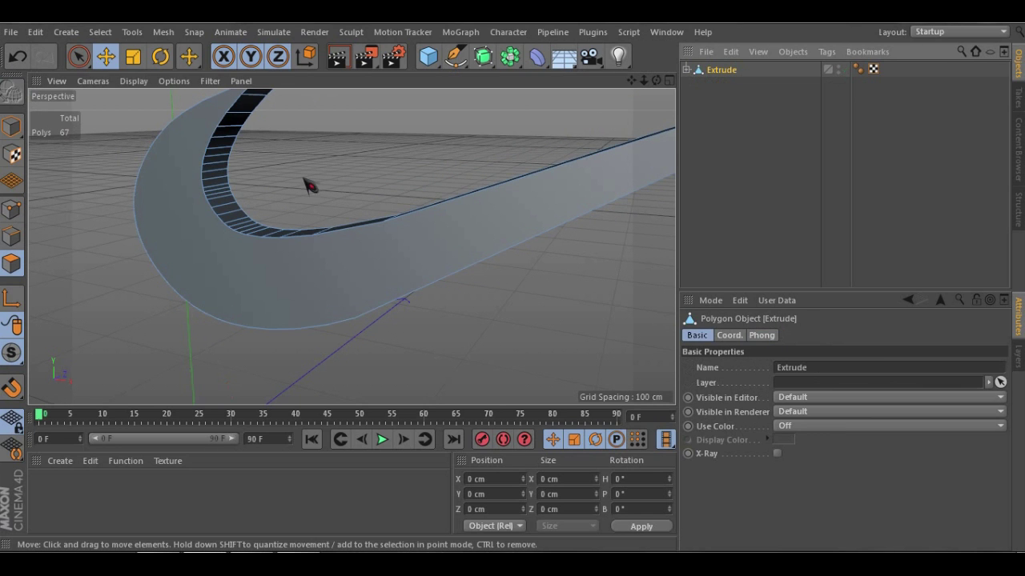
Switch to Points mode and select one point on the front edge of the swoosh's inner curve
{"action": "left_click_drag", "start_coordinate": [238, 210], "coordinate": [261, 172], "text": "alt"}
{"action": "left_click_drag", "start_coordinate": [382, 309], "coordinate": [375, 165], "text": "alt"}
{"action": "scroll", "coordinate": [247, 173], "scroll_direction": "up", "scroll_amount": 3}
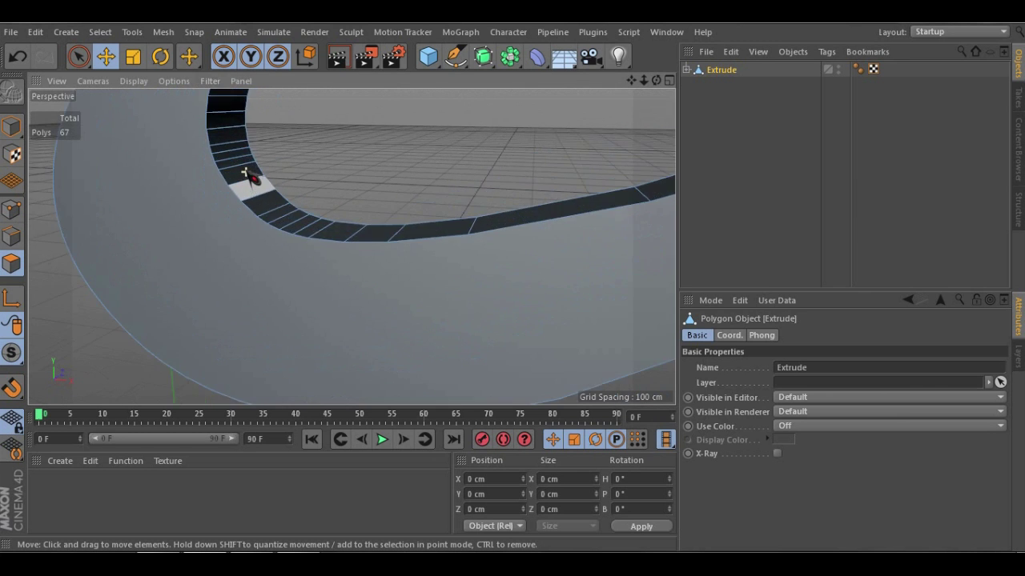
{"action": "left_click_drag", "start_coordinate": [245, 176], "coordinate": [199, 181], "text": "alt"}
{"action": "scroll", "coordinate": [220, 193], "scroll_direction": "up", "scroll_amount": 3}
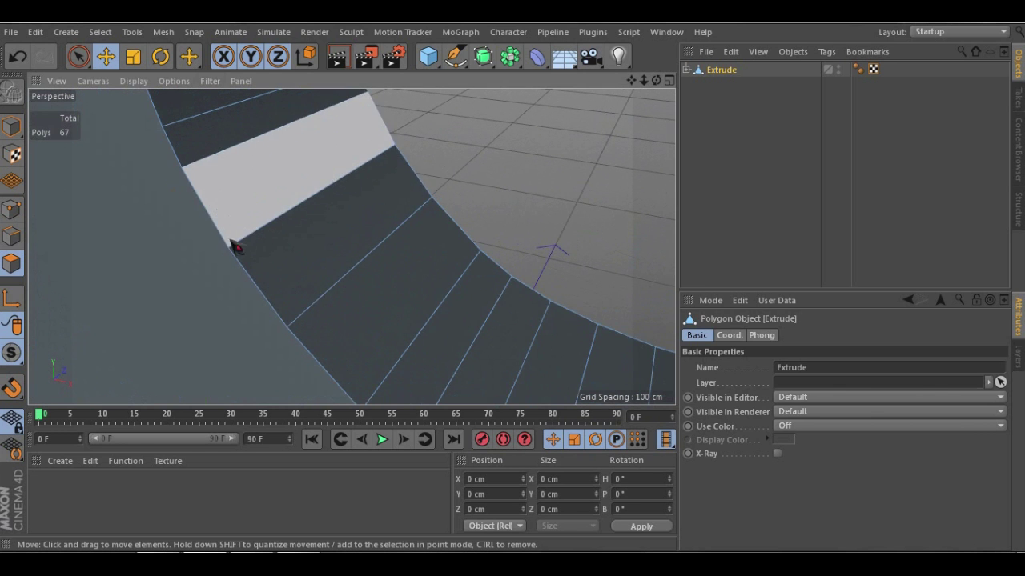
{"action": "left_click", "coordinate": [12, 211]}
{"action": "left_click", "coordinate": [239, 263]}
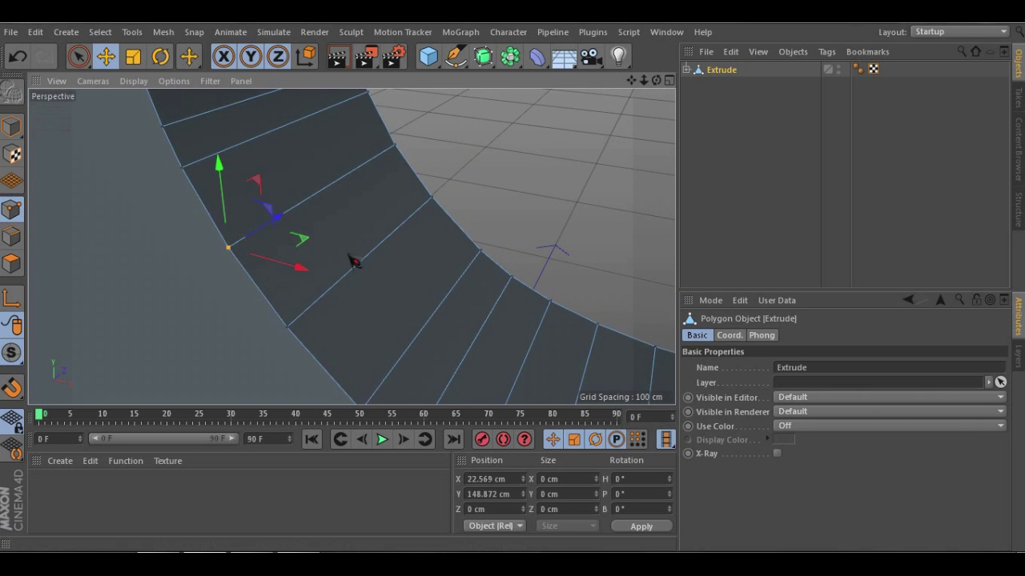
Examine the editable Extrude's points and polygons around the inner curve from several angles
{"action": "scroll", "coordinate": [320, 264], "scroll_direction": "down", "scroll_amount": 3}
{"action": "left_click_drag", "start_coordinate": [285, 297], "coordinate": [333, 249], "text": "alt"}
{"action": "left_click_drag", "start_coordinate": [231, 335], "coordinate": [414, 242], "text": "alt"}
{"action": "left_click_drag", "start_coordinate": [348, 255], "coordinate": [329, 241], "text": "alt"}
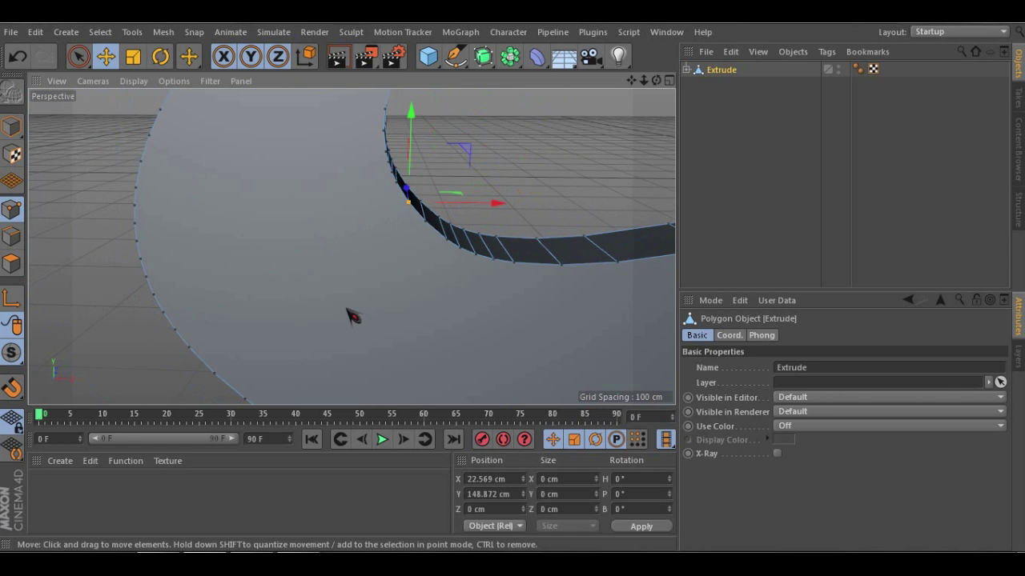
{"action": "scroll", "coordinate": [353, 317], "scroll_direction": "down", "scroll_amount": 2}
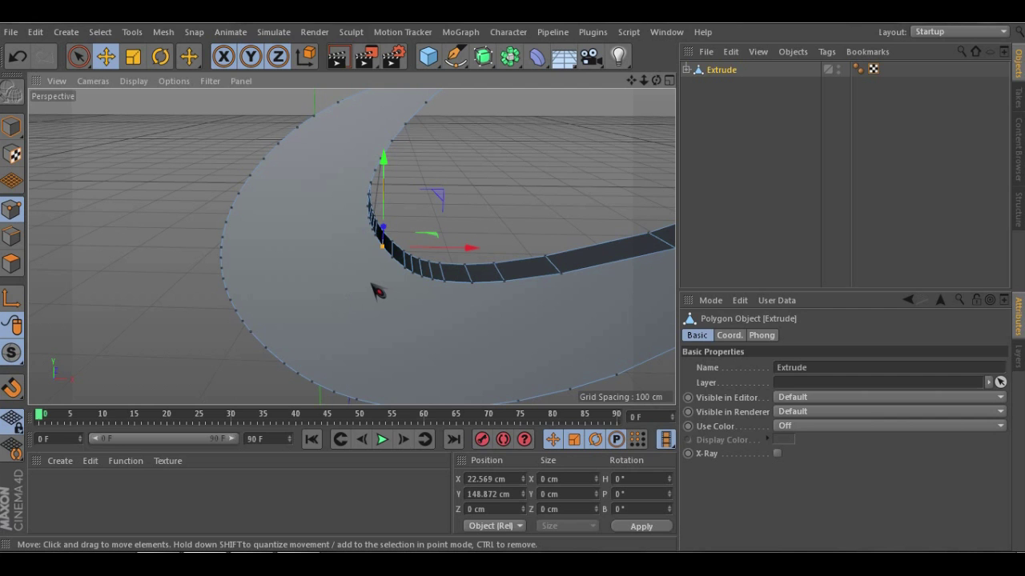
{"action": "middle_click_drag", "start_coordinate": [387, 330], "coordinate": [308, 289], "text": "alt"}
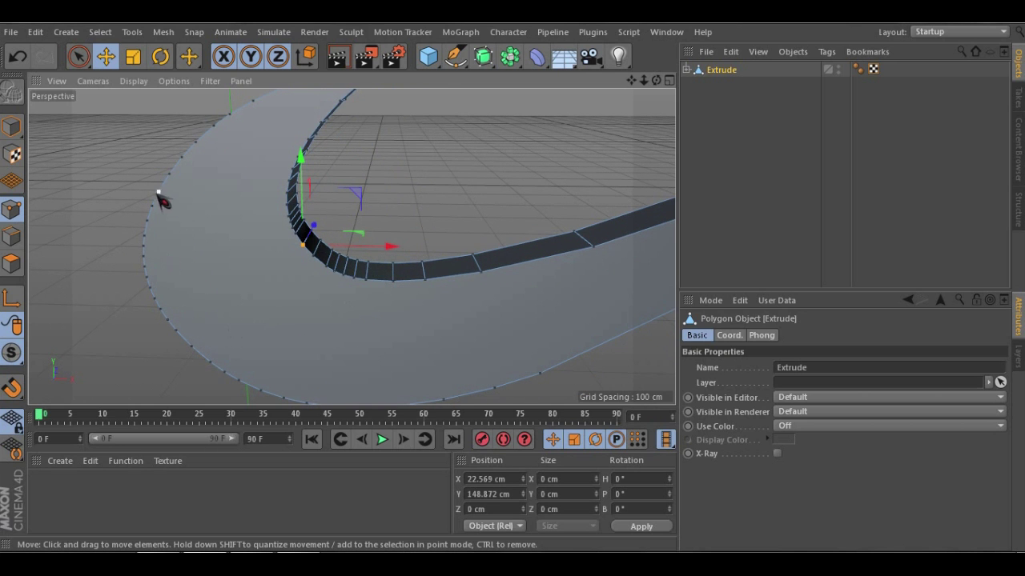
{"action": "left_click_drag", "start_coordinate": [592, 319], "coordinate": [391, 297], "text": "alt"}
{"action": "scroll", "coordinate": [353, 289], "scroll_direction": "up", "scroll_amount": 3}
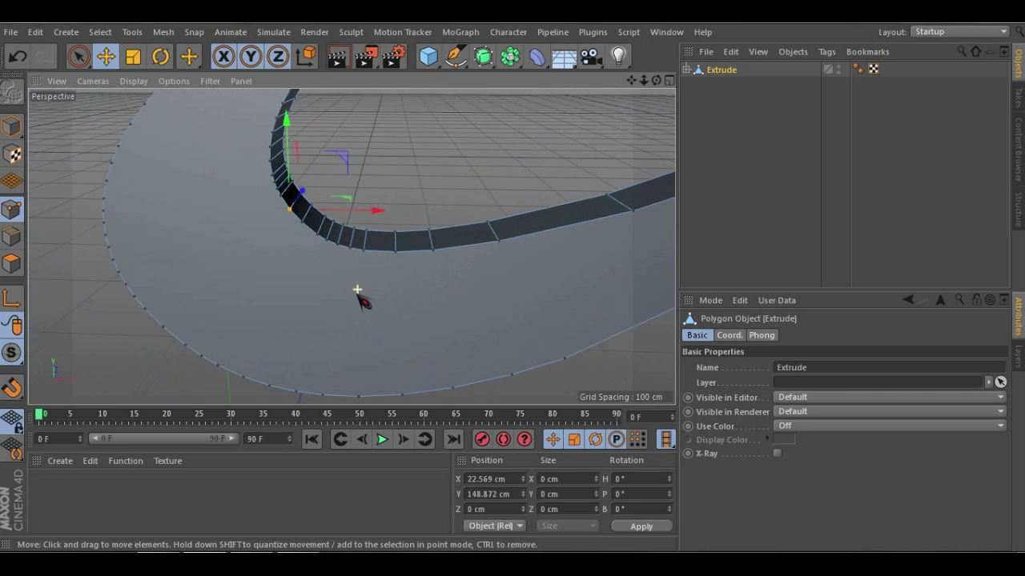
{"action": "left_click", "coordinate": [13, 262]}
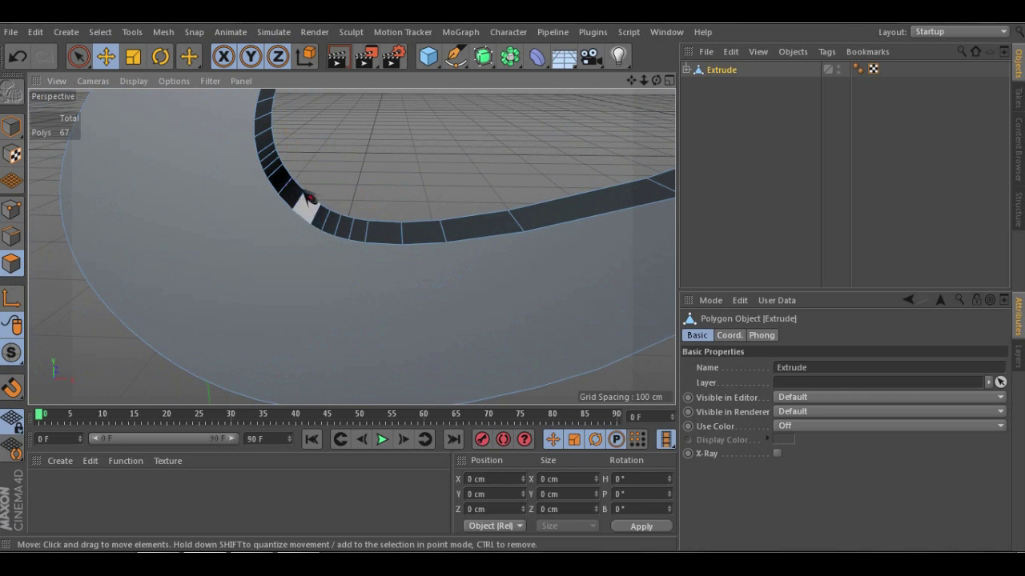
{"action": "scroll", "coordinate": [424, 290], "scroll_direction": "down", "scroll_amount": 2}
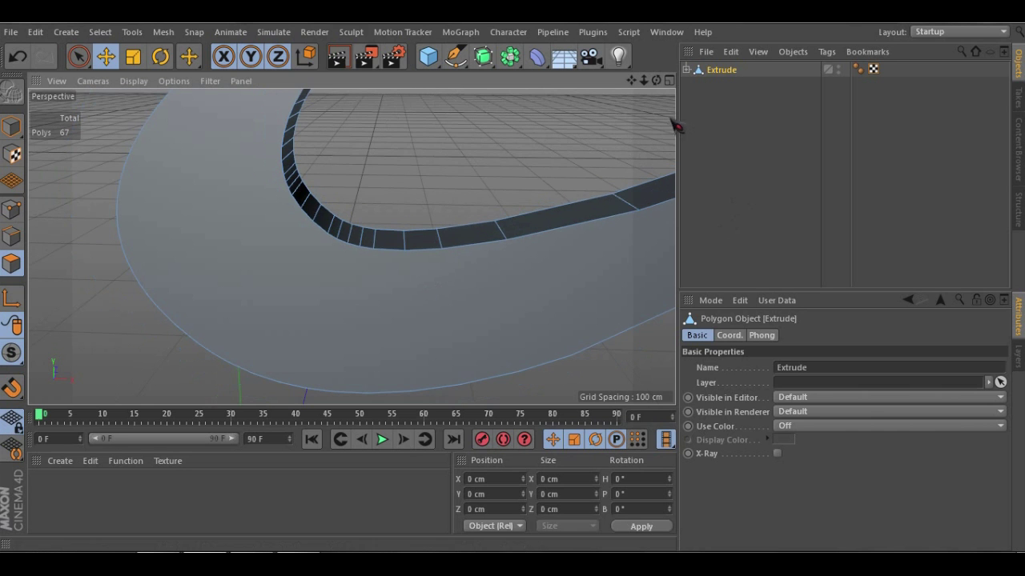
{"action": "left_click_drag", "start_coordinate": [389, 235], "coordinate": [268, 259], "text": "alt"}
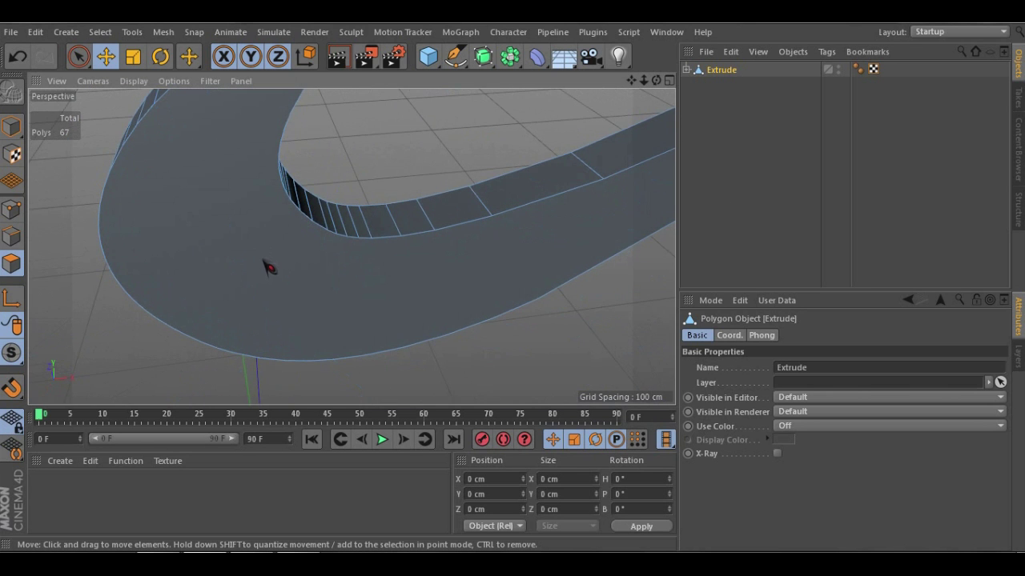
{"action": "mouse_move", "coordinate": [352, 245]}
{"action": "middle_mouse_down", "text": "alt"}
{"action": "mouse_move", "coordinate": [324, 308]}
{"action": "mouse_move", "coordinate": [328, 287]}
{"action": "middle_mouse_up", "text": "alt"}
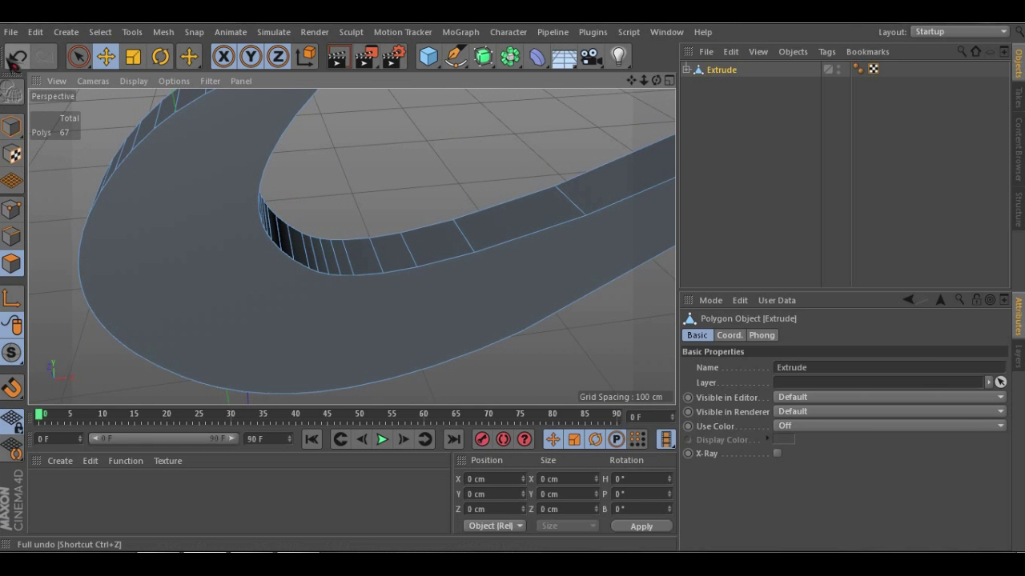
Undo the conversion of the Extrude to an editable polygon object and expand its hierarchy to show the Spline
{"action": "left_click", "coordinate": [18, 57]}
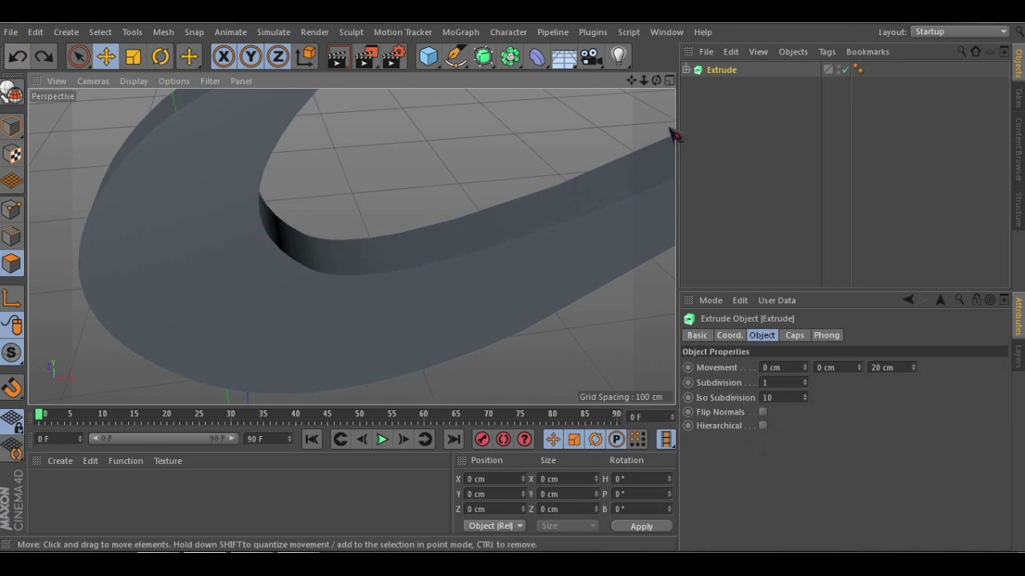
{"action": "left_click", "coordinate": [686, 77]}
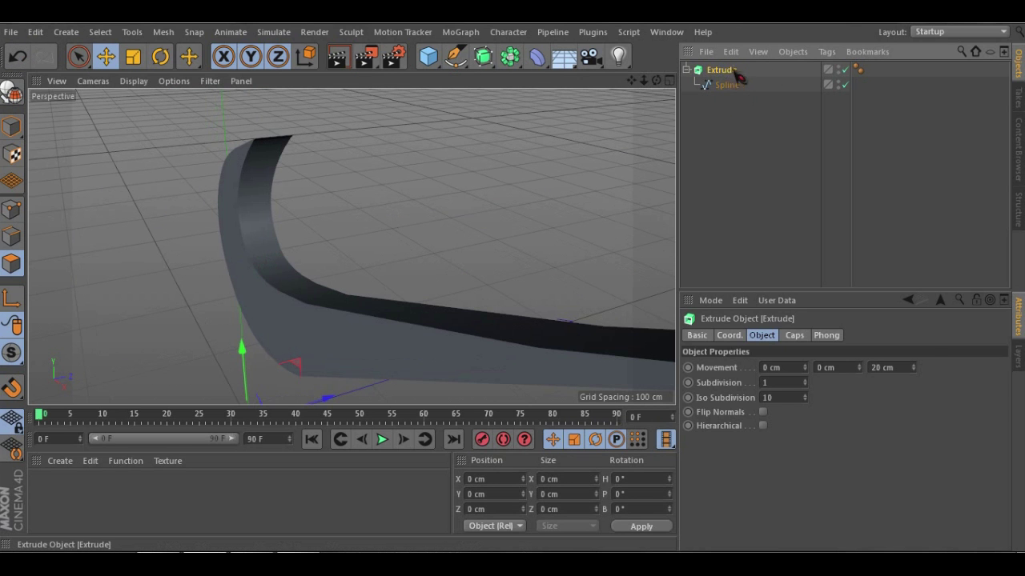
Set the Extrude's Z movement to 120 cm
{"action": "double_click", "coordinate": [911, 367]}
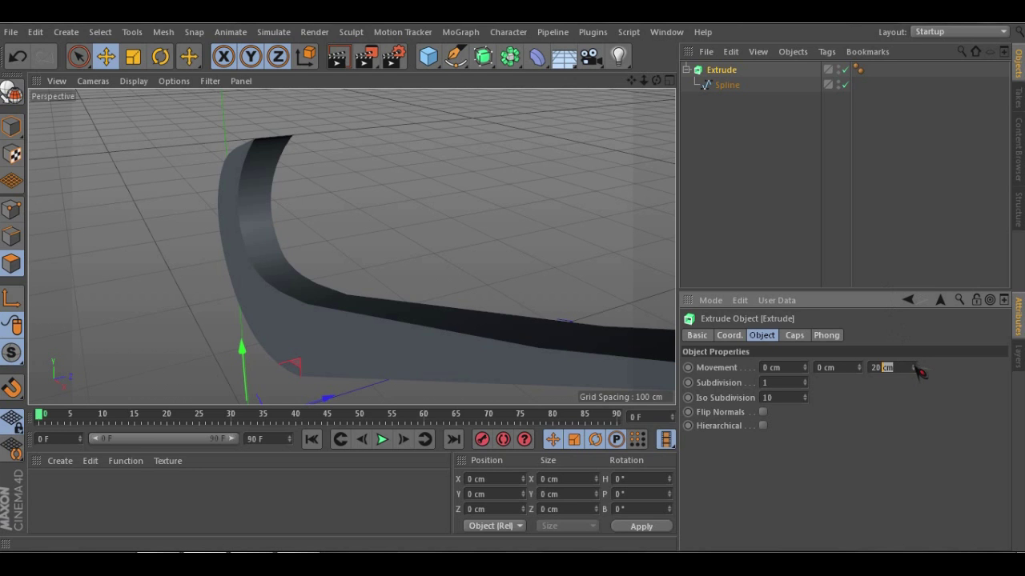
{"action": "mouse_move", "coordinate": [917, 373]}
{"action": "left_mouse_down"}
{"action": "mouse_move", "coordinate": [915, 357]}
{"action": "mouse_move", "coordinate": [903, 416]}
{"action": "mouse_move", "coordinate": [921, 344]}
{"action": "mouse_move", "coordinate": [915, 372]}
{"action": "left_mouse_up"}
{"action": "scroll", "coordinate": [421, 386], "scroll_direction": "down", "scroll_amount": 2}
{"action": "mouse_move", "coordinate": [372, 255]}
{"action": "left_mouse_down", "text": "alt"}
{"action": "mouse_move", "coordinate": [362, 341]}
{"action": "mouse_move", "coordinate": [598, 241]}
{"action": "mouse_move", "coordinate": [515, 282]}
{"action": "mouse_move", "coordinate": [521, 290]}
{"action": "mouse_move", "coordinate": [427, 238]}
{"action": "mouse_move", "coordinate": [342, 317]}
{"action": "mouse_move", "coordinate": [392, 322]}
{"action": "left_mouse_up", "text": "alt"}
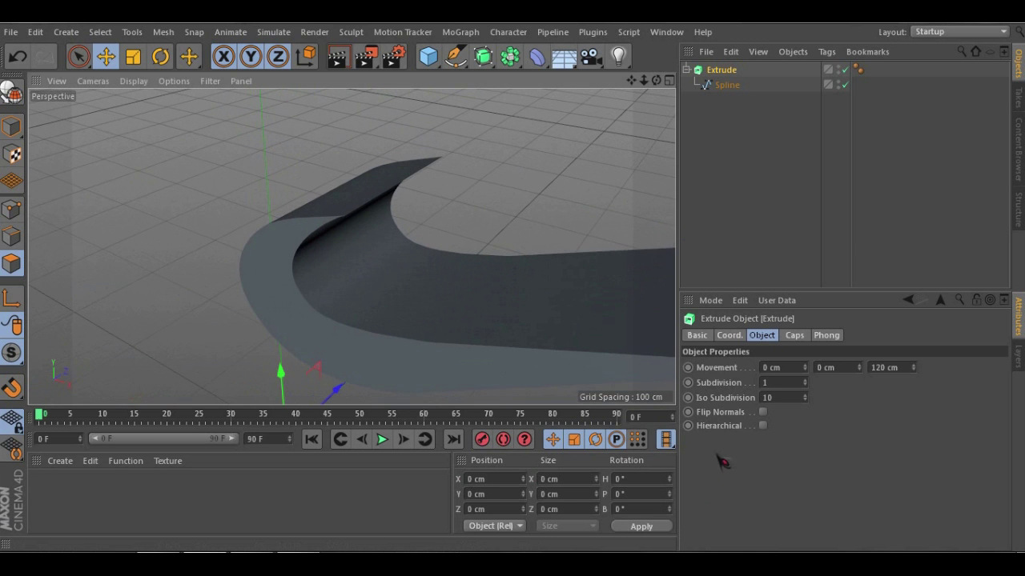
{"action": "middle_click_drag", "start_coordinate": [544, 336], "coordinate": [421, 309], "text": "alt"}
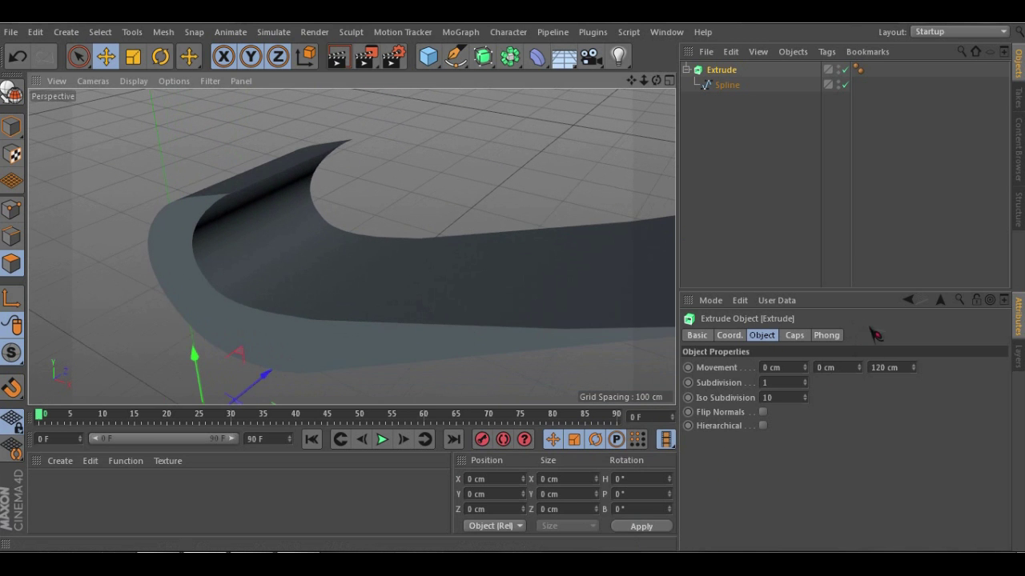
Try an Extrude movement of -77 cm in X, -34 cm in Y and 102 cm in Z
{"action": "left_click_drag", "start_coordinate": [864, 370], "coordinate": [863, 370]}
{"action": "left_click_drag", "start_coordinate": [359, 210], "coordinate": [258, 211], "text": "alt"}
{"action": "scroll", "coordinate": [258, 210], "scroll_direction": "down", "scroll_amount": 5}
{"action": "left_click_drag", "start_coordinate": [863, 370], "coordinate": [918, 370]}
{"action": "scroll", "coordinate": [594, 339], "scroll_direction": "up", "scroll_amount": 3}
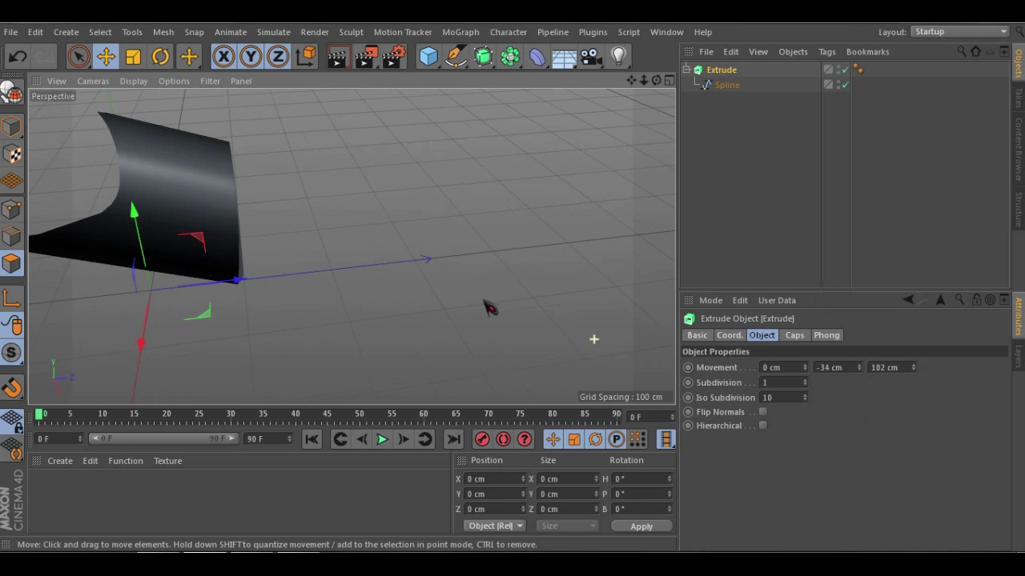
{"action": "left_click_drag", "start_coordinate": [119, 163], "coordinate": [283, 188], "text": "alt"}
{"action": "scroll", "coordinate": [237, 160], "scroll_direction": "up", "scroll_amount": 3}
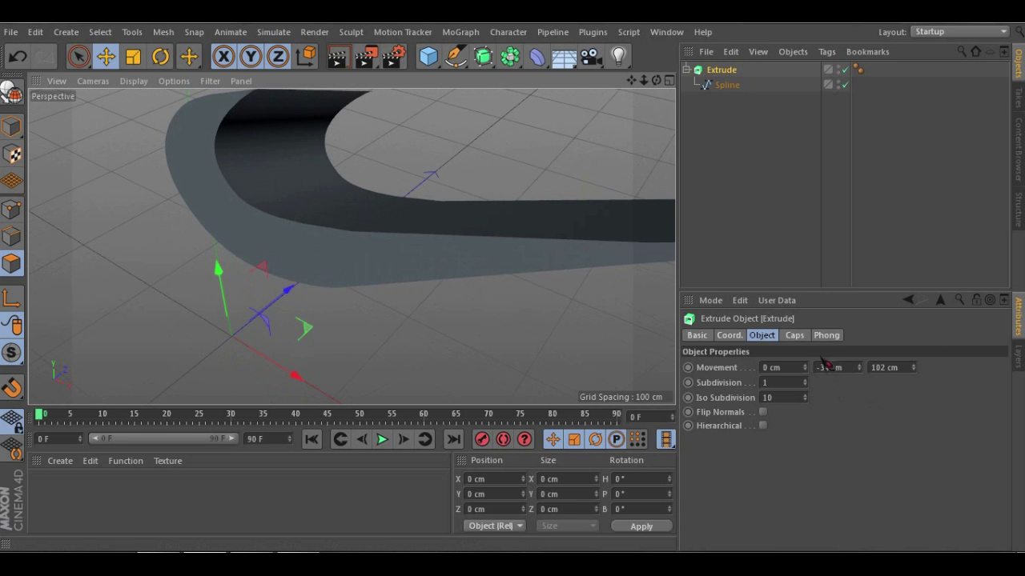
{"action": "left_click_drag", "start_coordinate": [811, 368], "coordinate": [811, 368]}
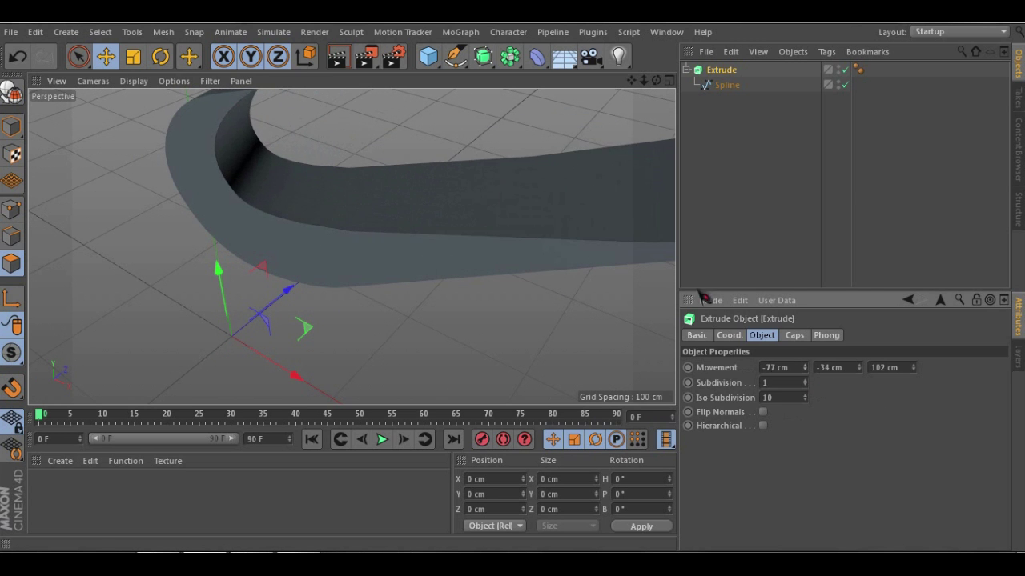
Return the Extrude's X and Y movement to 0 cm and set its Z movement to 30 cm
{"action": "left_click_drag", "start_coordinate": [348, 135], "coordinate": [391, 202], "text": "alt"}
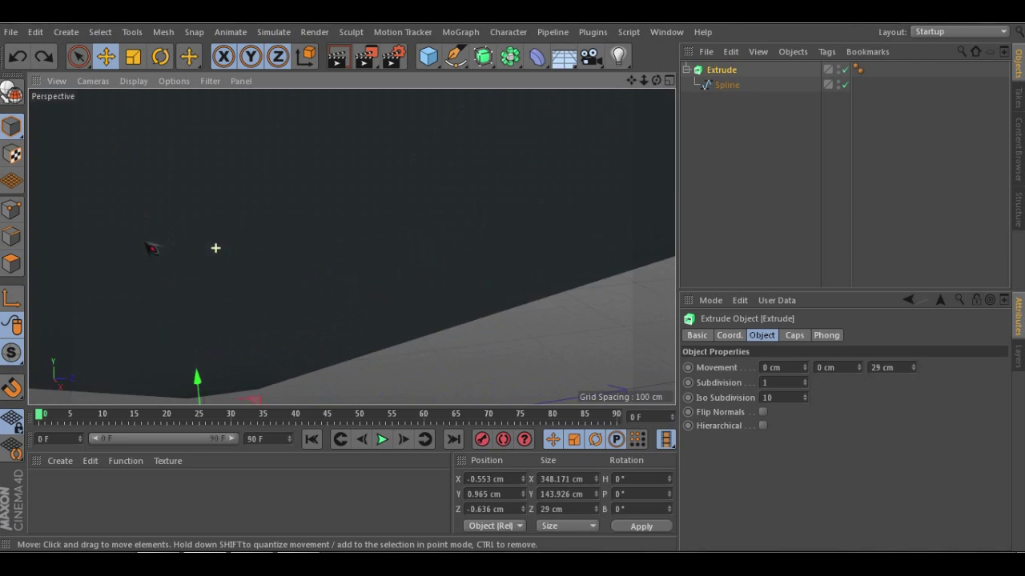
{"action": "left_click_drag", "start_coordinate": [153, 247], "coordinate": [246, 260], "text": "alt"}
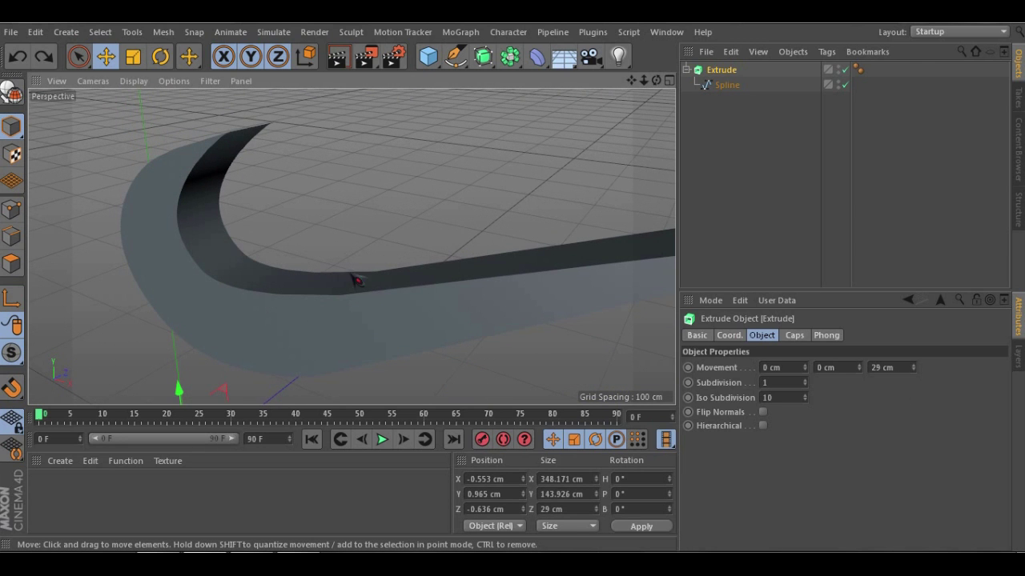
{"action": "left_click", "coordinate": [914, 365]}
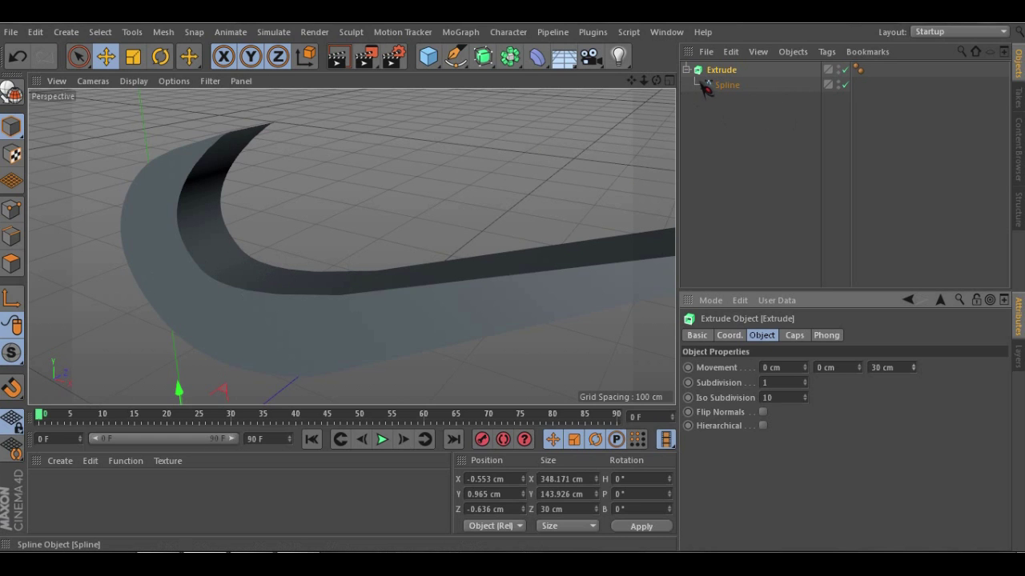
Select the Spline inside the Extrude and move one of its points near the upper tip in Point mode
{"action": "left_click", "coordinate": [725, 85]}
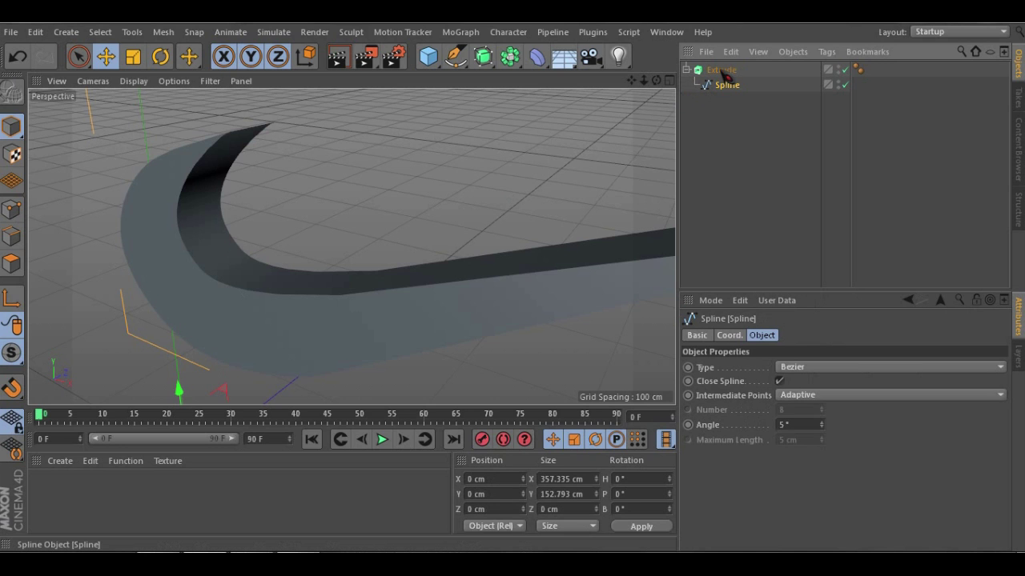
{"action": "left_click", "coordinate": [723, 72]}
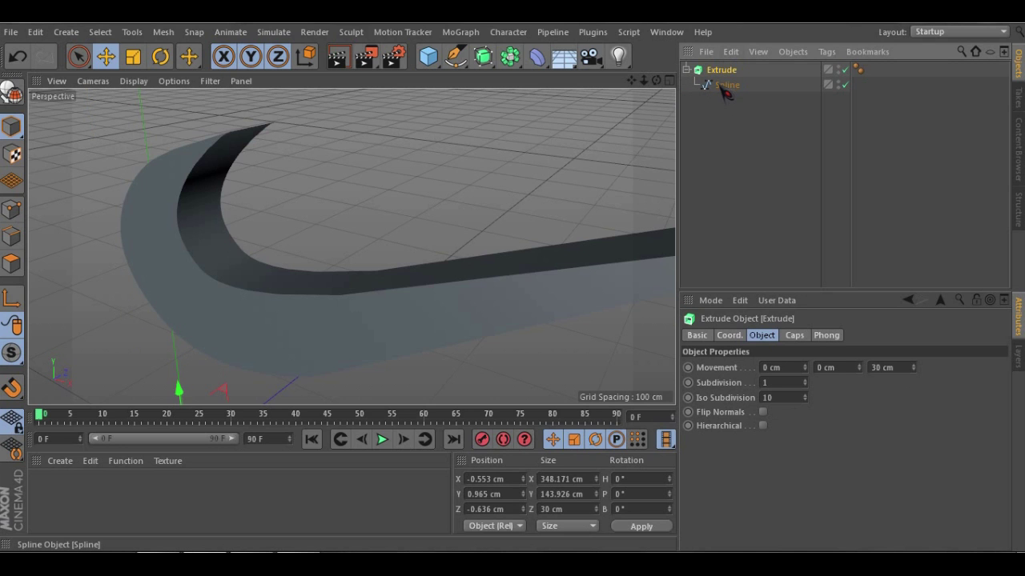
{"action": "left_click", "coordinate": [725, 85]}
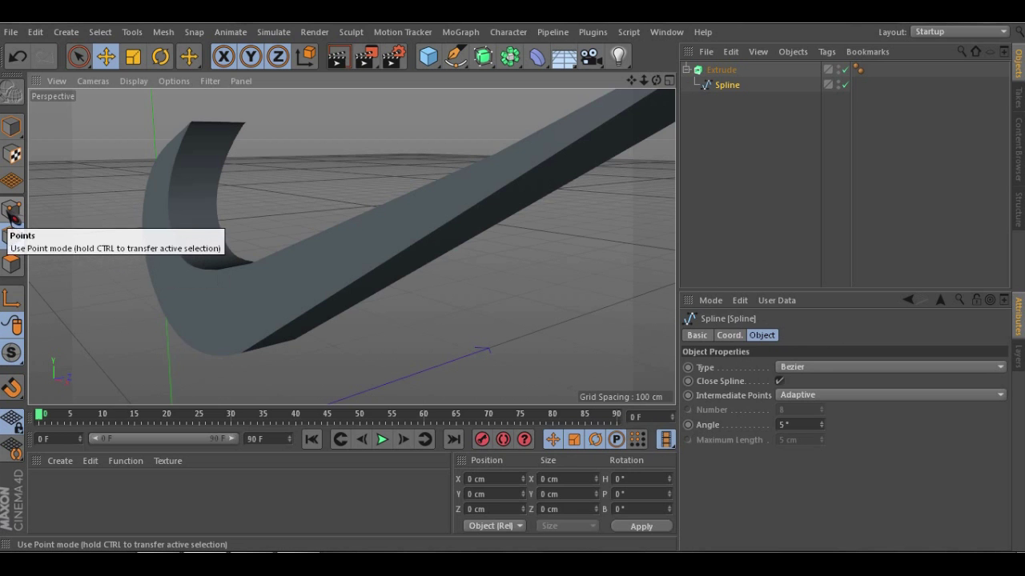
{"action": "left_click", "coordinate": [12, 213]}
{"action": "mouse_move", "coordinate": [185, 233]}
{"action": "left_mouse_down", "text": "alt"}
{"action": "mouse_move", "coordinate": [249, 233]}
{"action": "mouse_move", "coordinate": [165, 240]}
{"action": "mouse_move", "coordinate": [196, 256]}
{"action": "mouse_move", "coordinate": [234, 201]}
{"action": "mouse_move", "coordinate": [170, 241]}
{"action": "left_mouse_up", "text": "alt"}
{"action": "left_click", "coordinate": [134, 216]}
{"action": "left_click_drag", "start_coordinate": [113, 272], "coordinate": [194, 294], "text": "alt"}
{"action": "left_click_drag", "start_coordinate": [197, 204], "coordinate": [243, 286]}
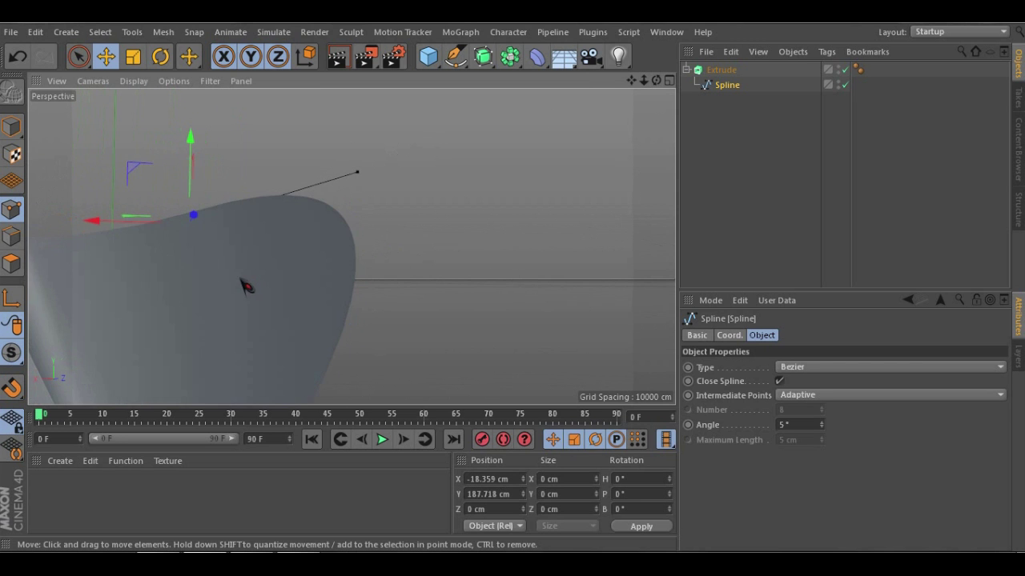
{"action": "left_click_drag", "start_coordinate": [133, 229], "coordinate": [200, 224]}
{"action": "left_click_drag", "start_coordinate": [354, 267], "coordinate": [407, 316], "text": "alt"}
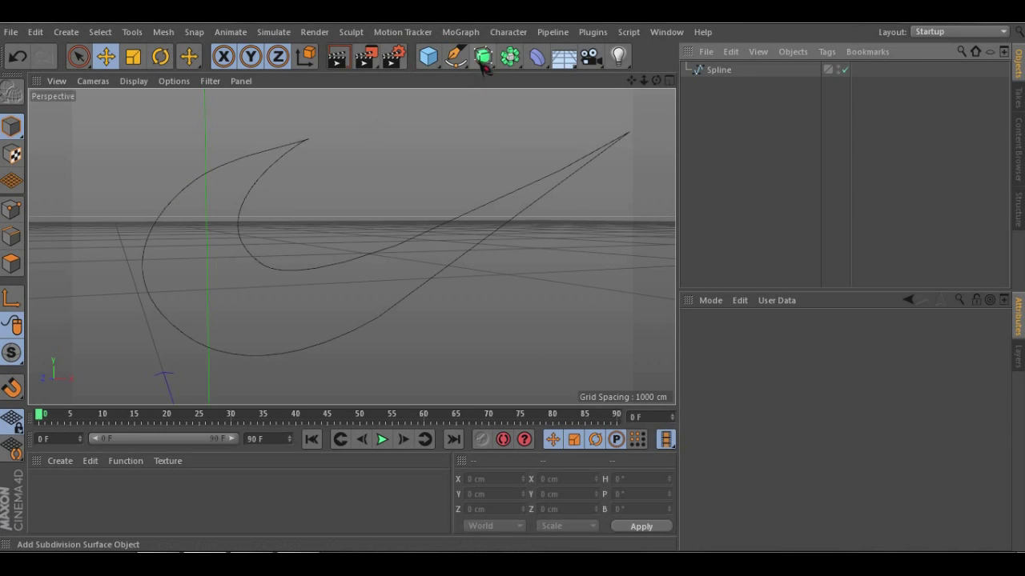
Add a Lathe generator and display its object properties
{"action": "left_click", "coordinate": [483, 56]}
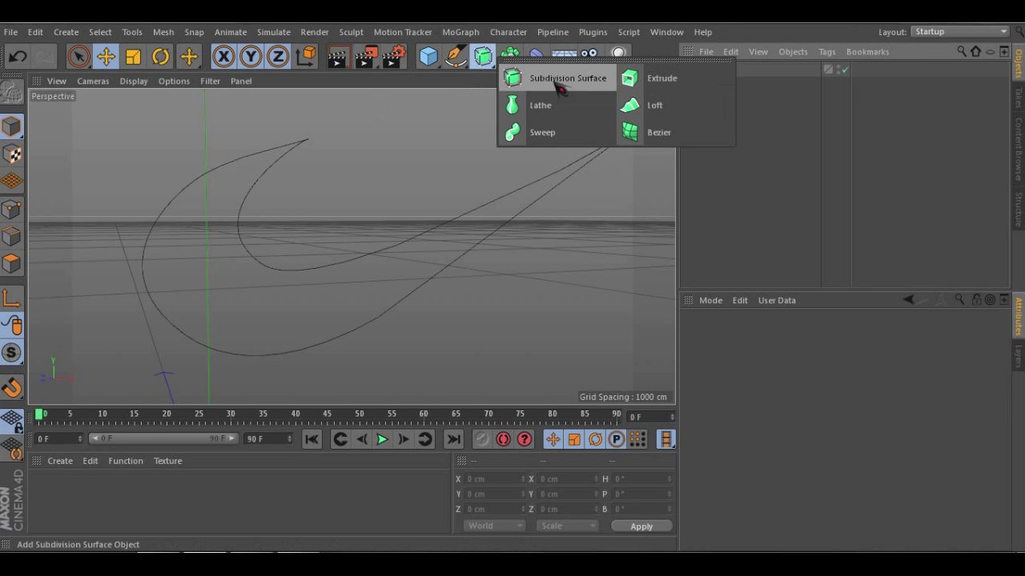
{"action": "left_click", "coordinate": [532, 107]}
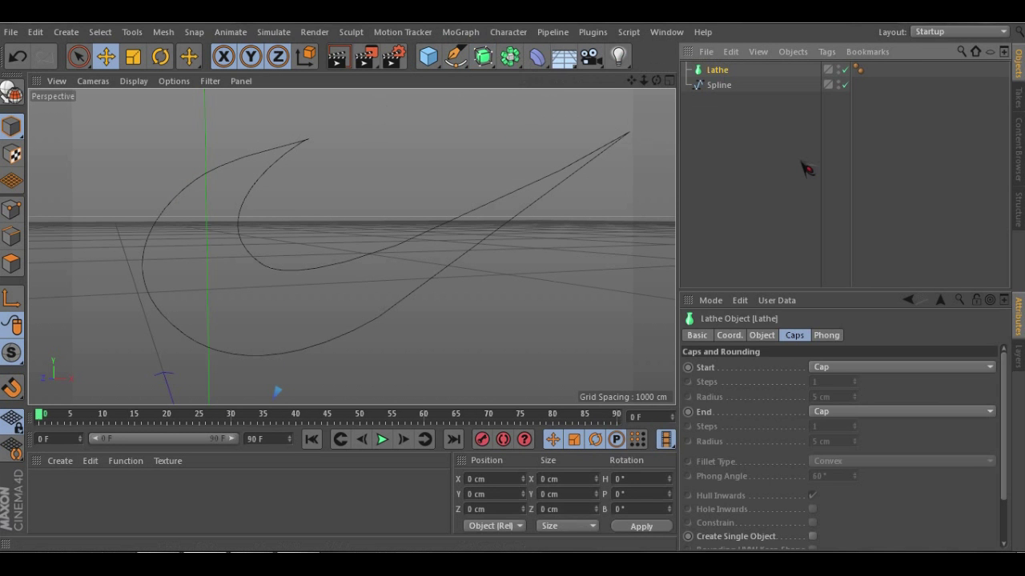
{"action": "left_click", "coordinate": [764, 336]}
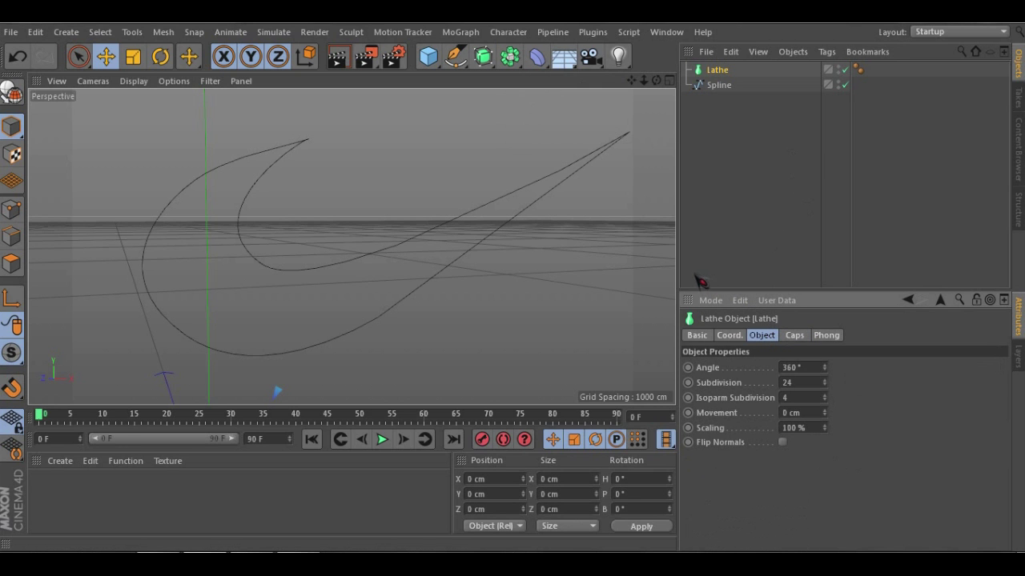
{"action": "left_click", "coordinate": [484, 58]}
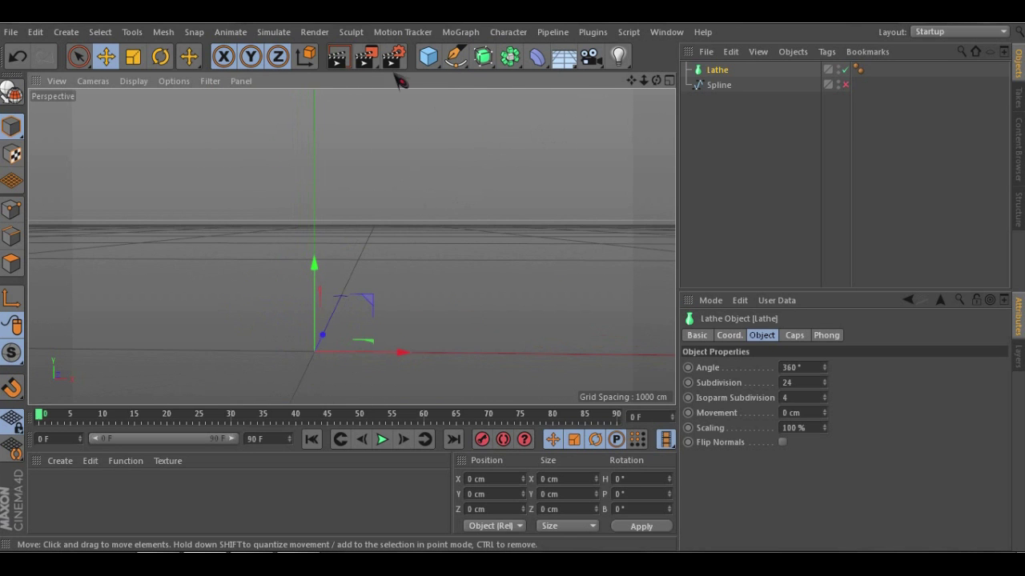
Draw a half-vase profile about 98 cm wide and 297 cm tall in the Front view with the Bezier Pen tool
{"action": "left_click", "coordinate": [455, 56]}
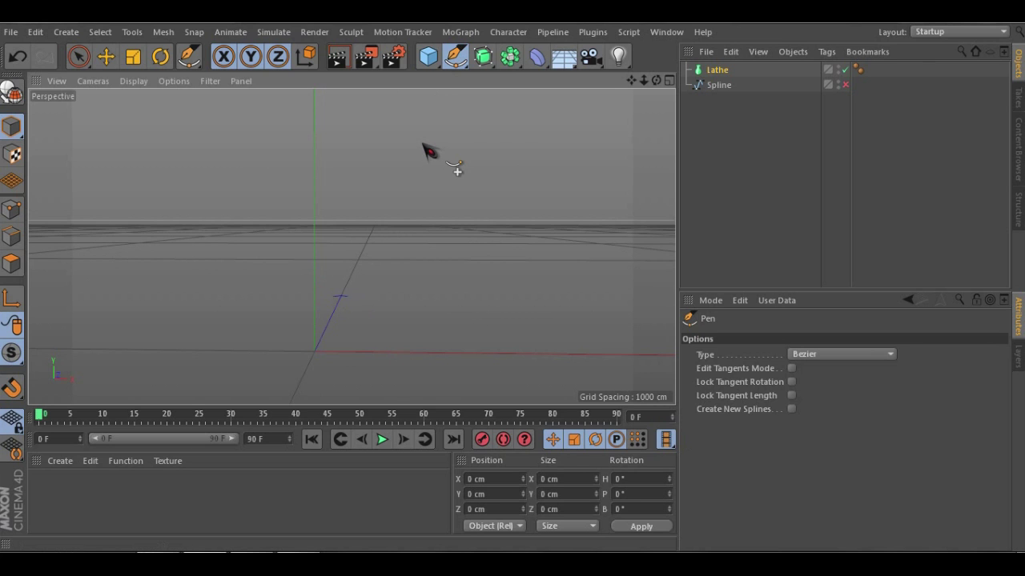
{"action": "key", "text": "F4"}
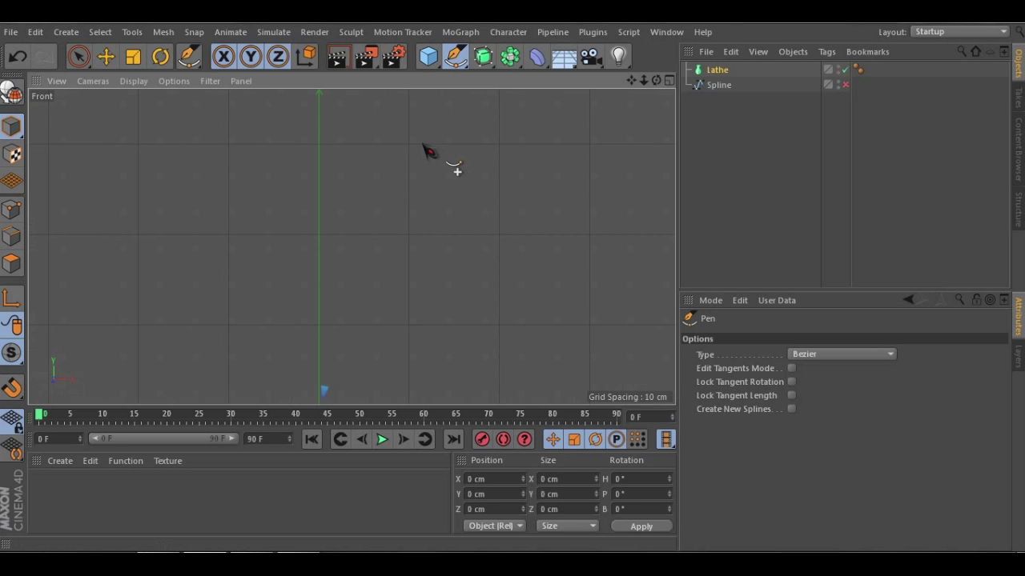
{"action": "scroll", "coordinate": [365, 234], "scroll_direction": "up", "scroll_amount": 3}
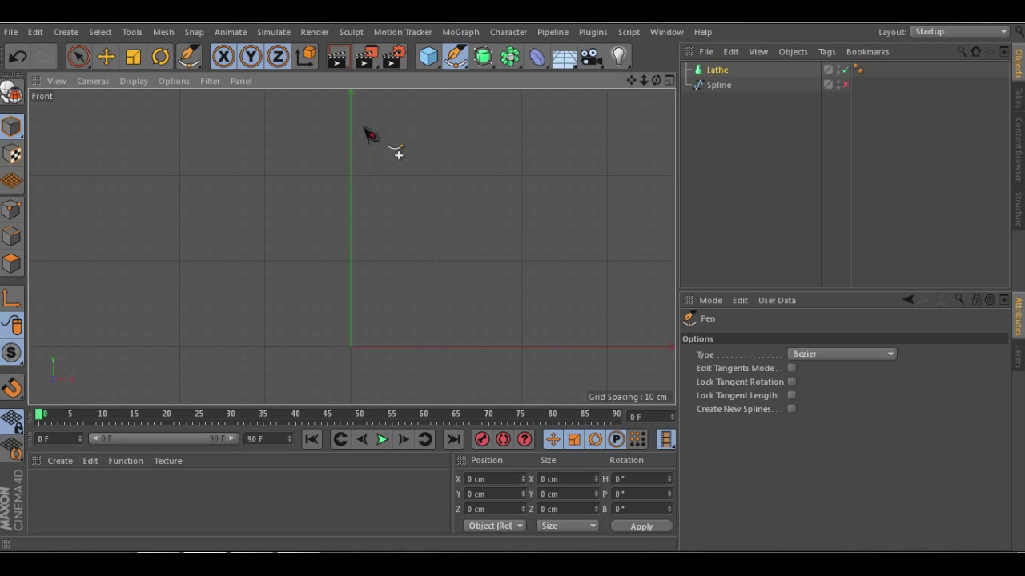
{"action": "left_click", "coordinate": [352, 127]}
{"action": "left_click", "coordinate": [408, 120]}
{"action": "left_click", "coordinate": [426, 143]}
{"action": "left_click_drag", "start_coordinate": [379, 206], "coordinate": [379, 222]}
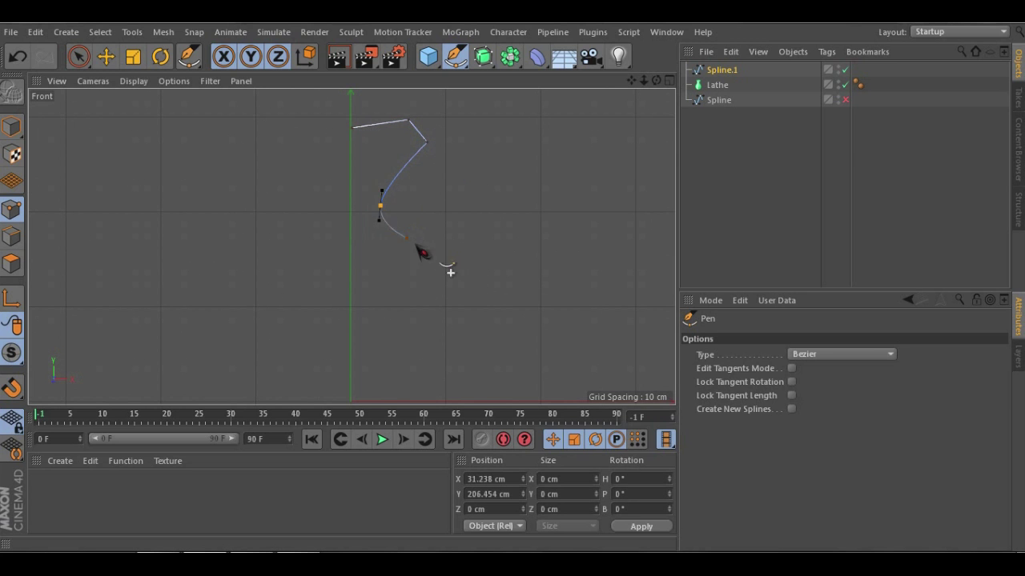
{"action": "left_click_drag", "start_coordinate": [435, 270], "coordinate": [444, 296]}
{"action": "middle_click_drag", "start_coordinate": [469, 305], "coordinate": [476, 225], "text": "alt"}
{"action": "left_click_drag", "start_coordinate": [385, 308], "coordinate": [372, 326]}
{"action": "left_click", "coordinate": [360, 322]}
Align the profile's bottom end point with the vertical axis by setting its X position to 0 cm
{"action": "scroll", "coordinate": [350, 348], "scroll_direction": "down", "scroll_amount": 4}
{"action": "scroll", "coordinate": [352, 347], "scroll_direction": "up", "scroll_amount": 3}
{"action": "left_click", "coordinate": [106, 57]}
{"action": "scroll", "coordinate": [378, 352], "scroll_direction": "up", "scroll_amount": 5}
{"action": "left_click_drag", "start_coordinate": [504, 479], "coordinate": [442, 432]}
{"action": "type", "text": "0"}
{"action": "key", "text": "Return"}
Set the X position of the profile's top end point to 0 cm and deselect the spline
{"action": "left_click_drag", "start_coordinate": [386, 279], "coordinate": [468, 203]}
{"action": "scroll", "coordinate": [452, 216], "scroll_direction": "down", "scroll_amount": 4}
{"action": "scroll", "coordinate": [419, 145], "scroll_direction": "up", "scroll_amount": 5}
{"action": "left_click", "coordinate": [359, 133]}
{"action": "left_click_drag", "start_coordinate": [503, 478], "coordinate": [450, 474]}
{"action": "type", "text": "0"}
{"action": "key", "text": "Return"}
{"action": "left_click", "coordinate": [551, 219]}
{"action": "left_click", "coordinate": [725, 192]}
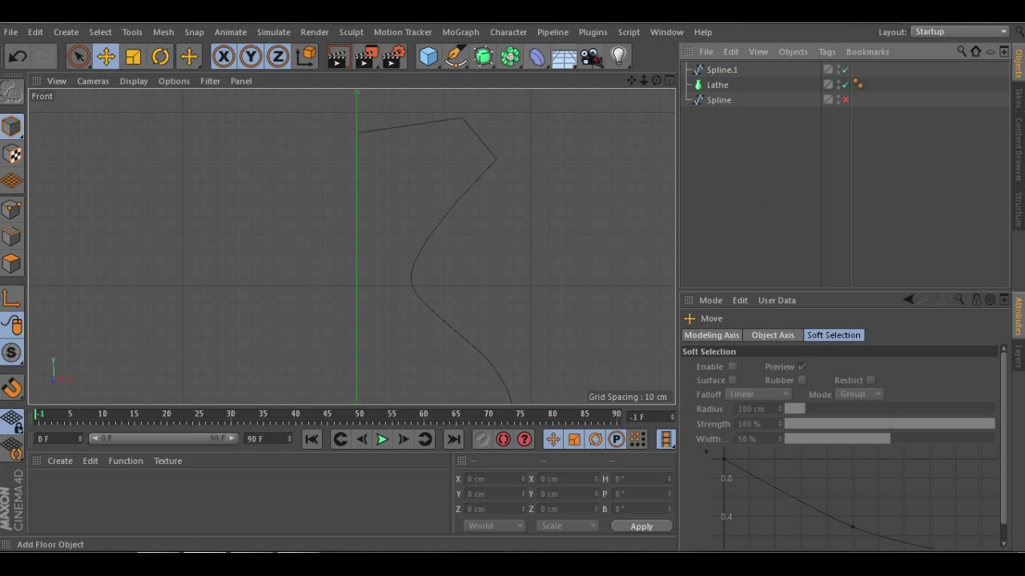
Make the vase profile Spline.1 a child of the Lathe and inspect the revolved vase in the Perspective view
{"action": "left_click", "coordinate": [721, 70]}
{"action": "mouse_move", "coordinate": [478, 136]}
{"action": "left_mouse_down"}
{"action": "mouse_move", "coordinate": [485, 154]}
{"action": "mouse_move", "coordinate": [480, 138]}
{"action": "left_mouse_up"}
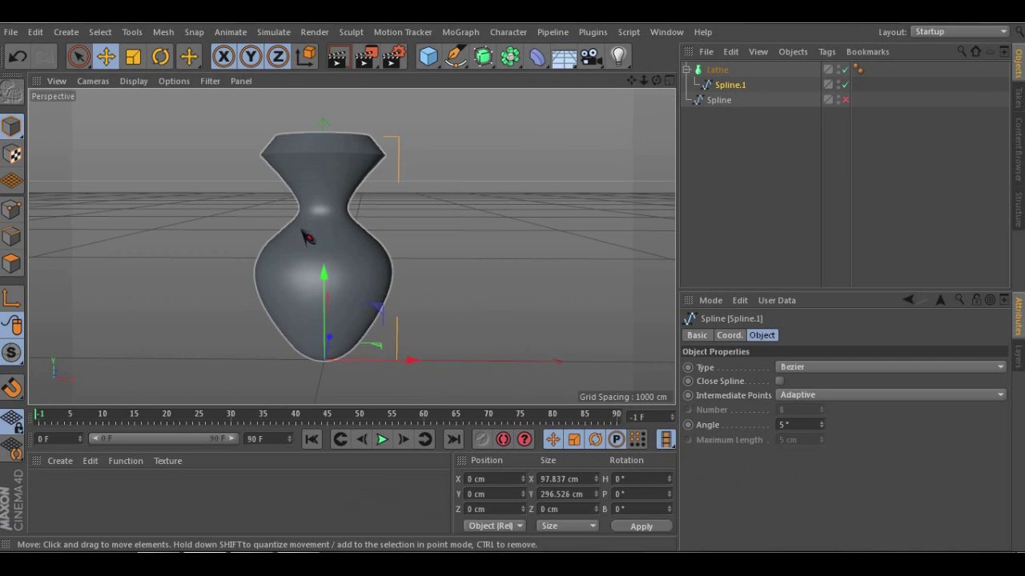
{"action": "left_click_drag", "start_coordinate": [314, 211], "coordinate": [344, 140], "text": "alt"}
{"action": "scroll", "coordinate": [343, 141], "scroll_direction": "up", "scroll_amount": 3}
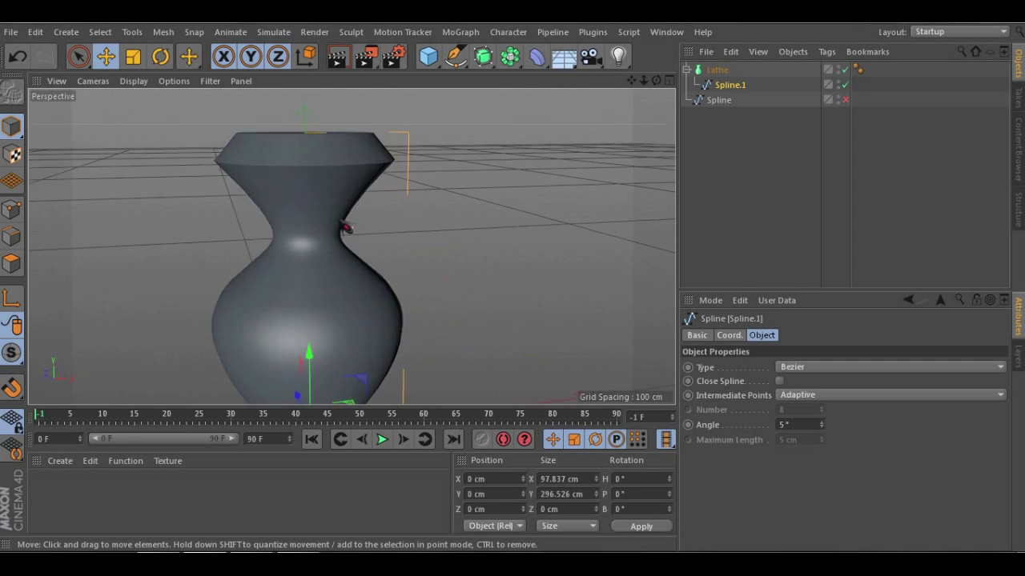
In Points mode, move the two outer rim points of the vase profile inward along X to narrow the mouth
{"action": "left_click_drag", "start_coordinate": [344, 226], "coordinate": [262, 220], "text": "alt"}
{"action": "scroll", "coordinate": [262, 219], "scroll_direction": "down", "scroll_amount": 3}
{"action": "left_click_drag", "start_coordinate": [302, 250], "coordinate": [311, 272], "text": "alt"}
{"action": "scroll", "coordinate": [321, 187], "scroll_direction": "up", "scroll_amount": 4}
{"action": "left_click_drag", "start_coordinate": [320, 186], "coordinate": [293, 213], "text": "alt"}
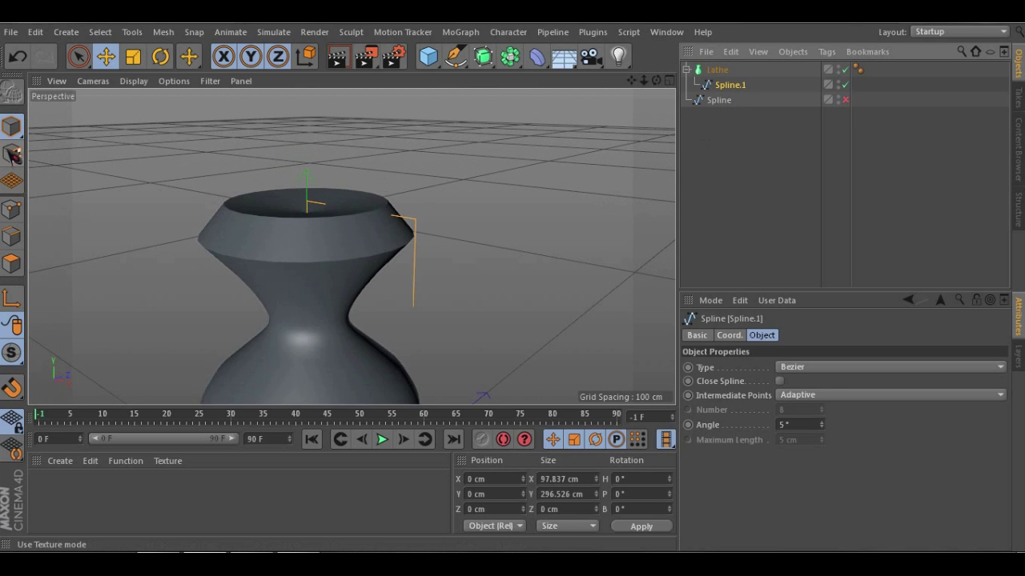
{"action": "left_click", "coordinate": [12, 210]}
{"action": "scroll", "coordinate": [319, 232], "scroll_direction": "up", "scroll_amount": 5}
{"action": "left_click_drag", "start_coordinate": [390, 208], "coordinate": [318, 270], "text": "alt"}
{"action": "left_click_drag", "start_coordinate": [331, 194], "coordinate": [284, 193], "text": "alt"}
{"action": "scroll", "coordinate": [405, 164], "scroll_direction": "up", "scroll_amount": 3}
{"action": "left_click", "coordinate": [398, 167]}
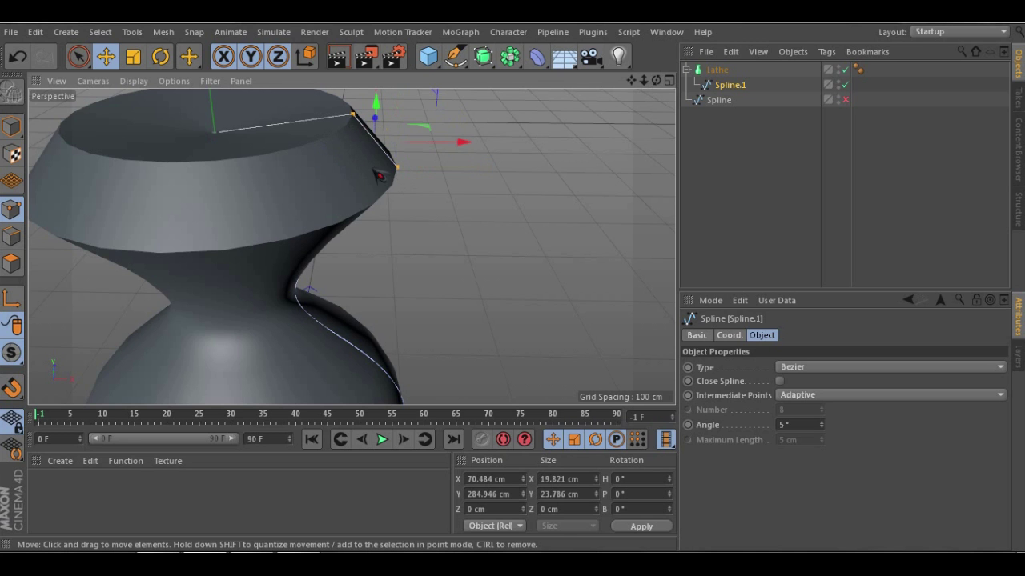
{"action": "left_click_drag", "start_coordinate": [466, 151], "coordinate": [406, 147]}
Lower the profile's top outer rim point to about Y 288.1 cm and shift it to about X 41.8 cm
{"action": "left_click_drag", "start_coordinate": [228, 267], "coordinate": [222, 227], "text": "alt"}
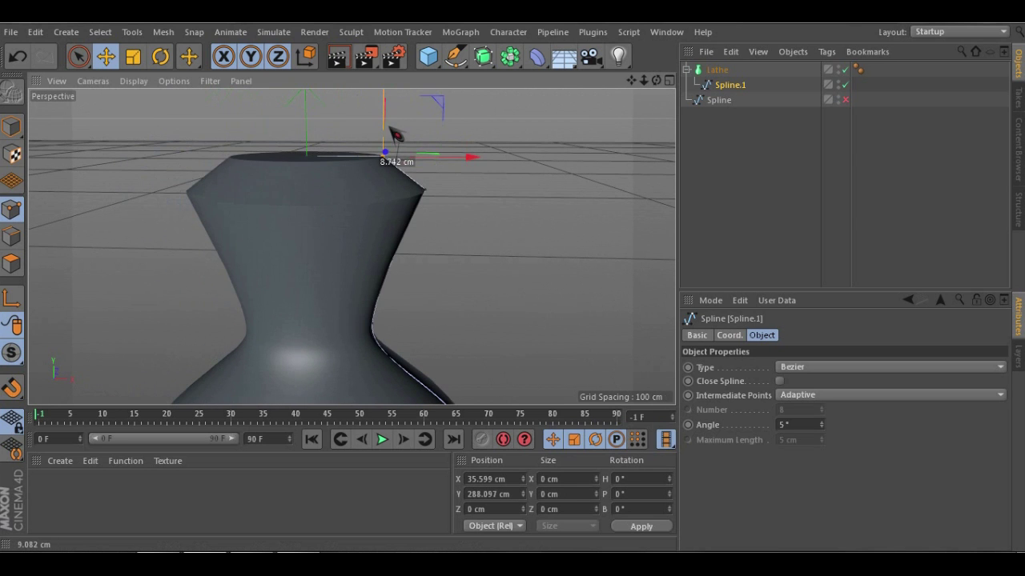
{"action": "left_click_drag", "start_coordinate": [391, 129], "coordinate": [392, 131]}
{"action": "left_click_drag", "start_coordinate": [465, 161], "coordinate": [443, 232]}
{"action": "scroll", "coordinate": [407, 169], "scroll_direction": "up", "scroll_amount": 3}
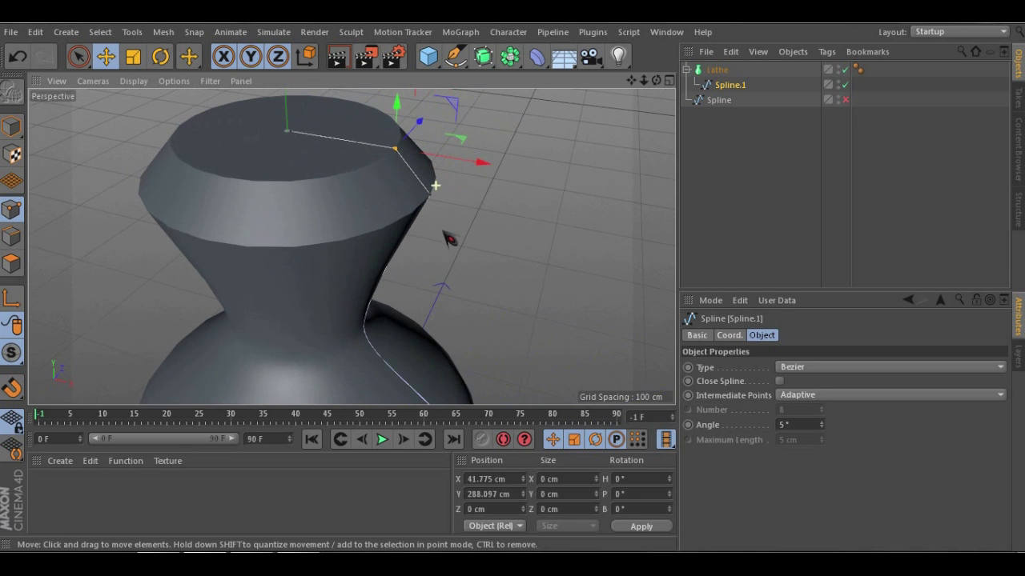
Move the profile's top end point outward from the axis to about X 32.5 cm to open the vase mouth
{"action": "left_click", "coordinate": [290, 132]}
{"action": "left_click_drag", "start_coordinate": [237, 219], "coordinate": [296, 212], "text": "alt"}
{"action": "scroll", "coordinate": [246, 139], "scroll_direction": "up", "scroll_amount": 5}
{"action": "left_click_drag", "start_coordinate": [246, 139], "coordinate": [257, 142], "text": "alt"}
{"action": "middle_click_drag", "start_coordinate": [257, 143], "coordinate": [320, 193], "text": "alt"}
{"action": "mouse_move", "coordinate": [241, 193]}
{"action": "left_mouse_down", "text": "alt"}
{"action": "mouse_move", "coordinate": [239, 209]}
{"action": "mouse_move", "coordinate": [212, 220]}
{"action": "mouse_move", "coordinate": [249, 208]}
{"action": "left_mouse_up", "text": "alt"}
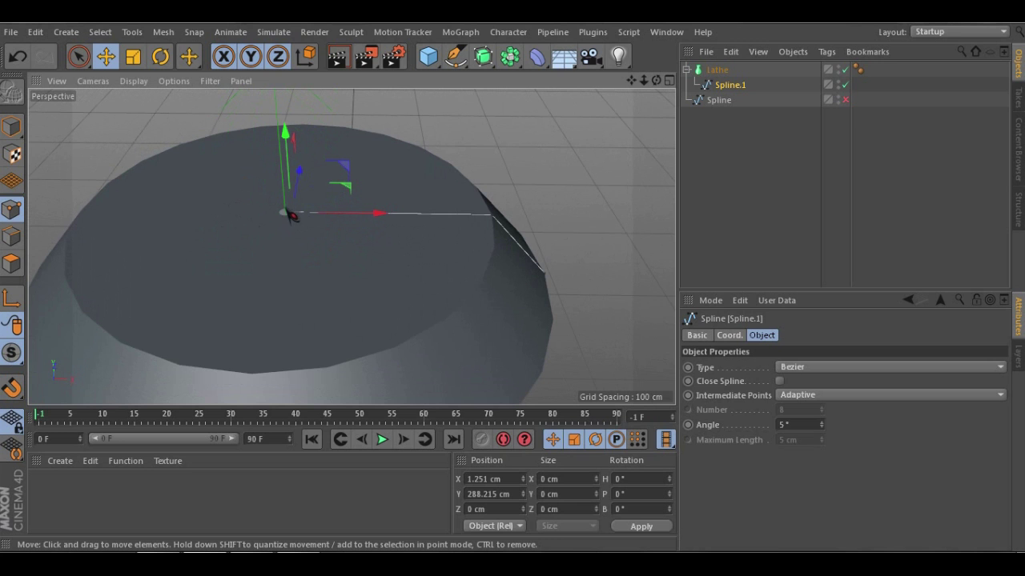
{"action": "left_click_drag", "start_coordinate": [379, 214], "coordinate": [533, 214]}
{"action": "left_click_drag", "start_coordinate": [477, 232], "coordinate": [539, 213], "text": "alt"}
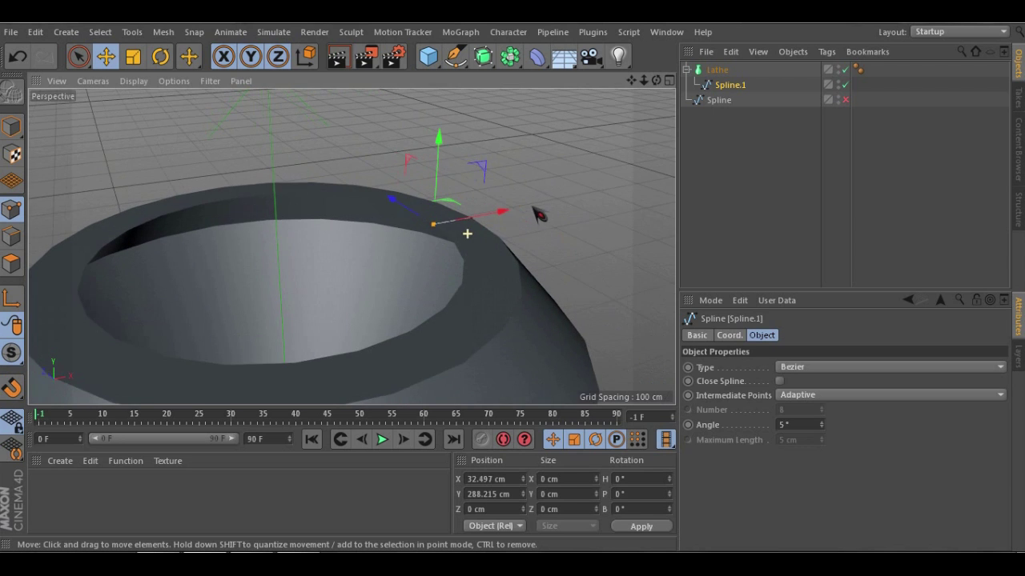
Extend the profile from the inner rim point down into the vase and then outward to form the inner wall
{"action": "left_click_drag", "start_coordinate": [439, 143], "coordinate": [417, 209]}
{"action": "left_click_drag", "start_coordinate": [498, 267], "coordinate": [526, 266]}
{"action": "mouse_move", "coordinate": [433, 224]}
{"action": "left_mouse_down", "text": "alt"}
{"action": "mouse_move", "coordinate": [484, 239]}
{"action": "mouse_move", "coordinate": [514, 278]}
{"action": "mouse_move", "coordinate": [440, 233]}
{"action": "left_mouse_up", "text": "alt"}
{"action": "scroll", "coordinate": [401, 177], "scroll_direction": "down", "scroll_amount": 4}
{"action": "scroll", "coordinate": [400, 177], "scroll_direction": "down", "scroll_amount": 3}
Extend the inner wall further down and in toward the axis, ending at about X 6.4 cm, Y 246.1 cm
{"action": "left_click_drag", "start_coordinate": [393, 197], "coordinate": [424, 164], "text": "alt"}
{"action": "scroll", "coordinate": [370, 213], "scroll_direction": "up", "scroll_amount": 6}
{"action": "left_click_drag", "start_coordinate": [522, 146], "coordinate": [528, 323]}
{"action": "left_click_drag", "start_coordinate": [568, 152], "coordinate": [380, 192]}
Examine the vase's outer silhouette, its hollow interior and the faceting around the rim from several angles
{"action": "right_click_drag", "start_coordinate": [380, 194], "coordinate": [395, 261], "text": "alt"}
{"action": "left_click_drag", "start_coordinate": [393, 237], "coordinate": [374, 164], "text": "alt"}
{"action": "right_click_drag", "start_coordinate": [373, 170], "coordinate": [420, 317], "text": "alt"}
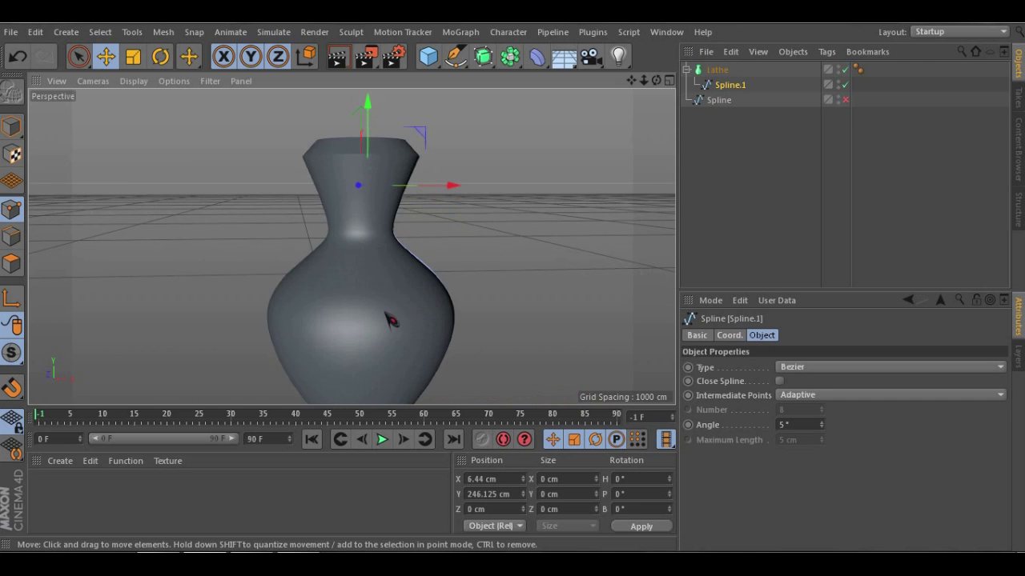
{"action": "middle_click_drag", "start_coordinate": [382, 302], "coordinate": [354, 256], "text": "alt"}
{"action": "right_click_drag", "start_coordinate": [355, 264], "coordinate": [368, 251], "text": "alt"}
{"action": "left_click_drag", "start_coordinate": [368, 251], "coordinate": [375, 213], "text": "alt"}
{"action": "right_click_drag", "start_coordinate": [374, 216], "coordinate": [357, 170], "text": "alt"}
{"action": "left_click_drag", "start_coordinate": [364, 176], "coordinate": [268, 207], "text": "alt"}
{"action": "right_click_drag", "start_coordinate": [303, 231], "coordinate": [411, 218], "text": "alt"}
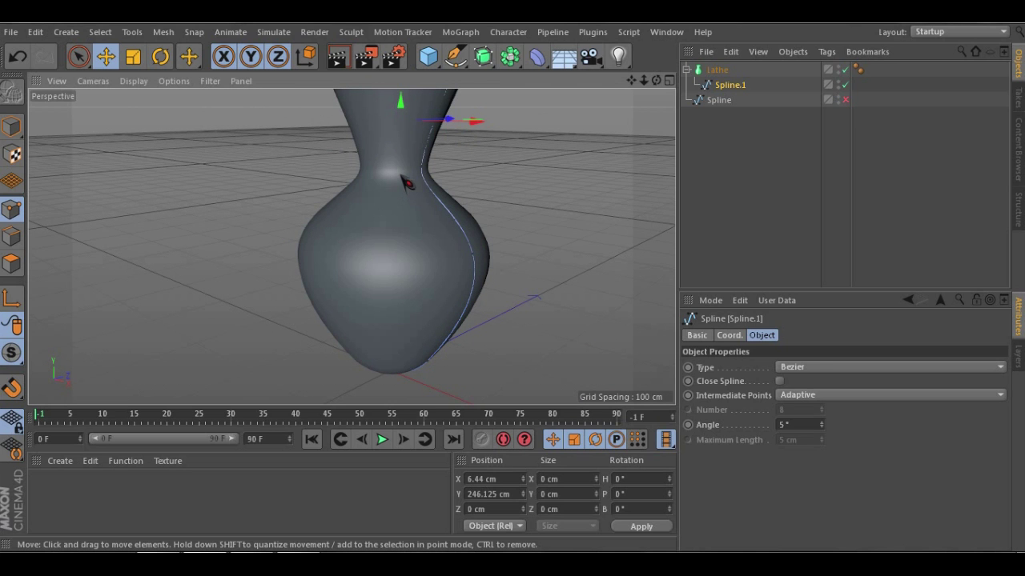
{"action": "middle_click_drag", "start_coordinate": [370, 256], "coordinate": [386, 384], "text": "alt"}
{"action": "right_click_drag", "start_coordinate": [398, 265], "coordinate": [396, 222], "text": "alt"}
{"action": "left_click_drag", "start_coordinate": [400, 263], "coordinate": [396, 342], "text": "alt"}
{"action": "right_click_drag", "start_coordinate": [353, 247], "coordinate": [420, 313], "text": "alt"}
{"action": "middle_click_drag", "start_coordinate": [420, 312], "coordinate": [415, 282], "text": "alt"}
{"action": "scroll", "coordinate": [413, 283], "scroll_direction": "up", "scroll_amount": 4}
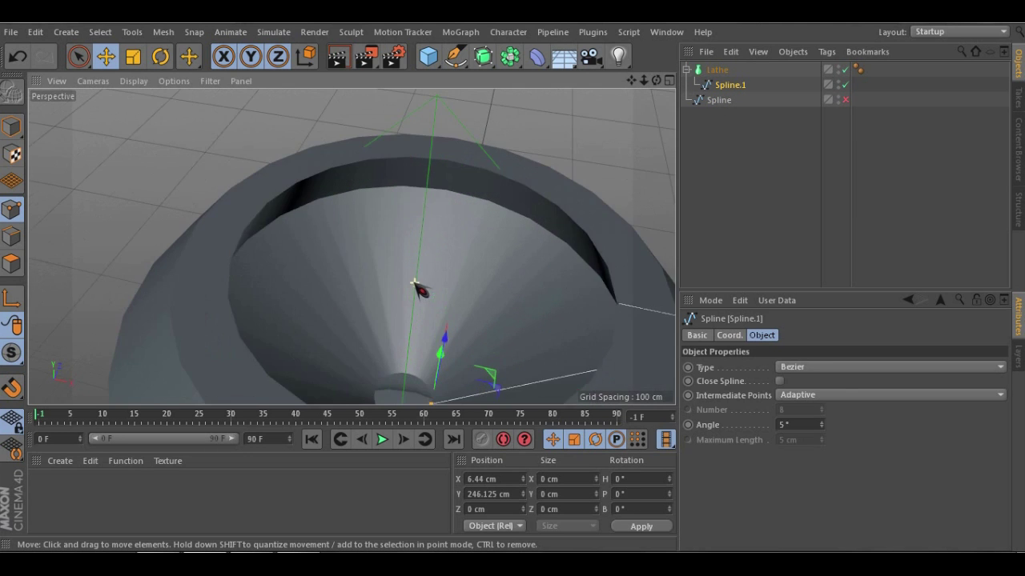
{"action": "left_click_drag", "start_coordinate": [409, 270], "coordinate": [381, 314], "text": "alt"}
{"action": "middle_click_drag", "start_coordinate": [387, 310], "coordinate": [384, 256], "text": "alt"}
{"action": "scroll", "coordinate": [370, 194], "scroll_direction": "down", "scroll_amount": 4}
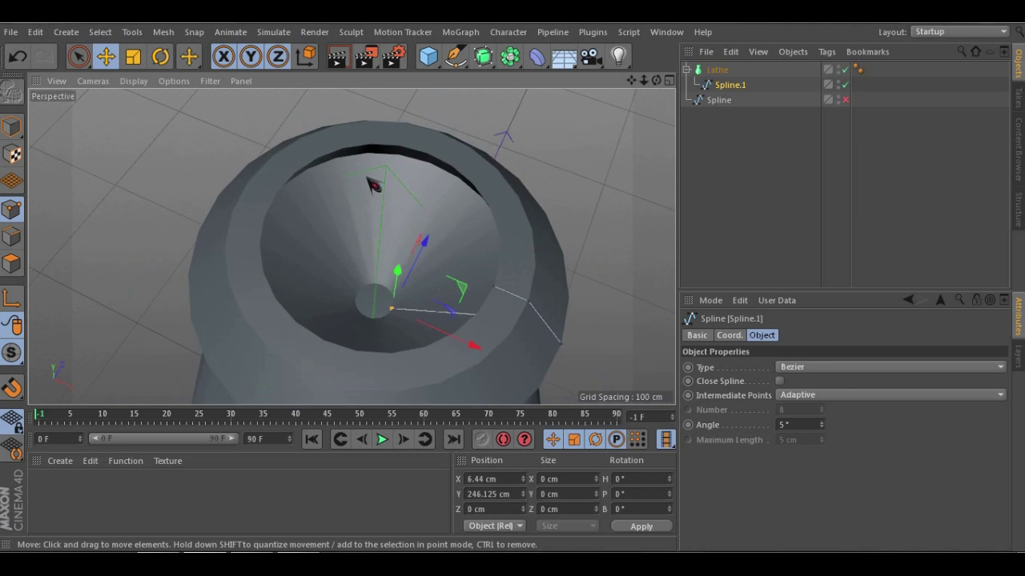
{"action": "left_click_drag", "start_coordinate": [366, 177], "coordinate": [369, 208], "text": "alt"}
{"action": "scroll", "coordinate": [363, 133], "scroll_direction": "up", "scroll_amount": 3}
{"action": "left_click_drag", "start_coordinate": [435, 161], "coordinate": [413, 130], "text": "alt"}
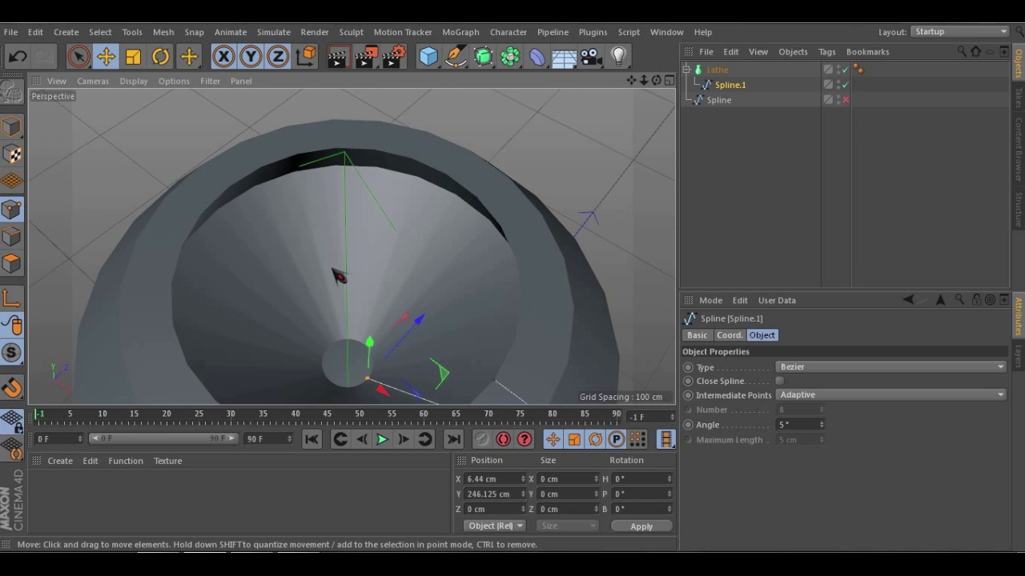
{"action": "scroll", "coordinate": [350, 235], "scroll_direction": "up", "scroll_amount": 3}
{"action": "left_click_drag", "start_coordinate": [469, 250], "coordinate": [465, 243], "text": "alt"}
{"action": "left_click_drag", "start_coordinate": [394, 280], "coordinate": [389, 273], "text": "alt"}
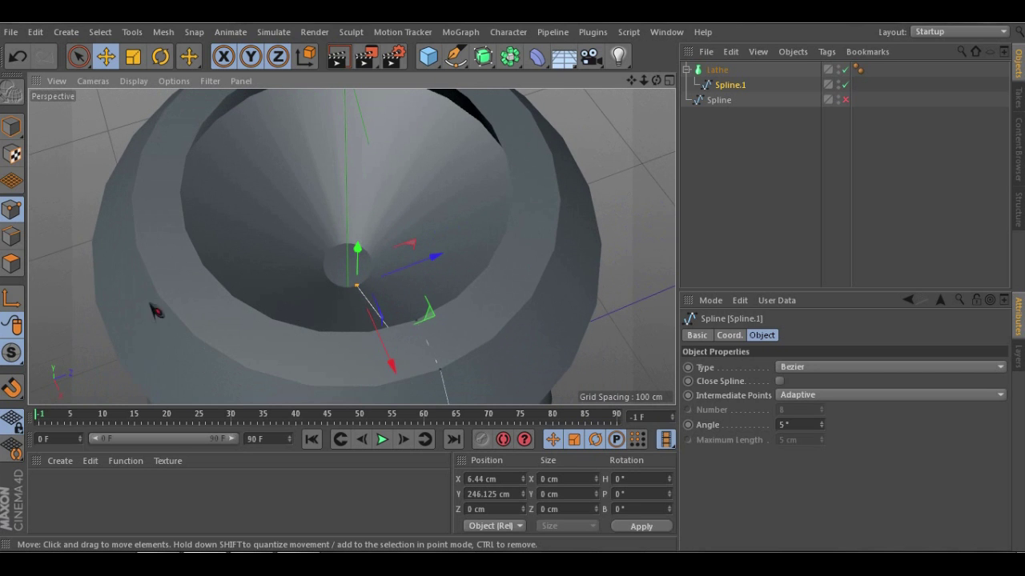
Set the Lathe's subdivision to 48 to smooth the vase
{"action": "left_click", "coordinate": [717, 69]}
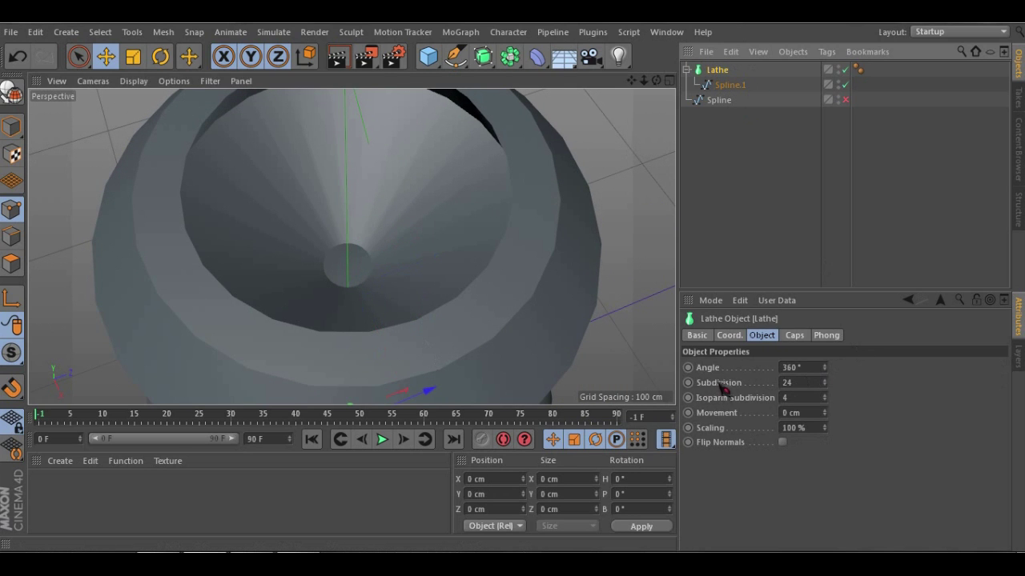
{"action": "double_click", "coordinate": [791, 382]}
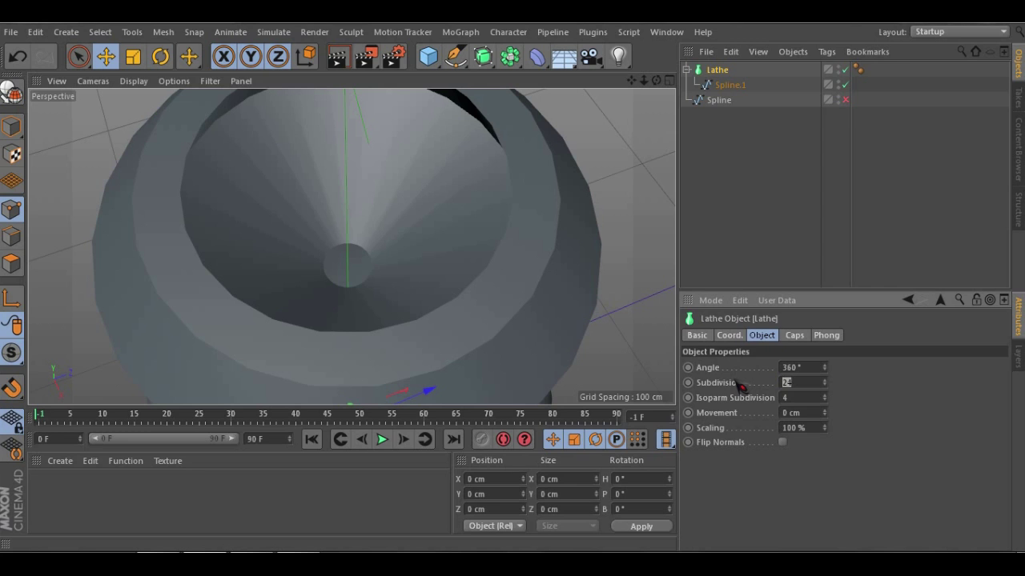
{"action": "key", "text": "Return"}
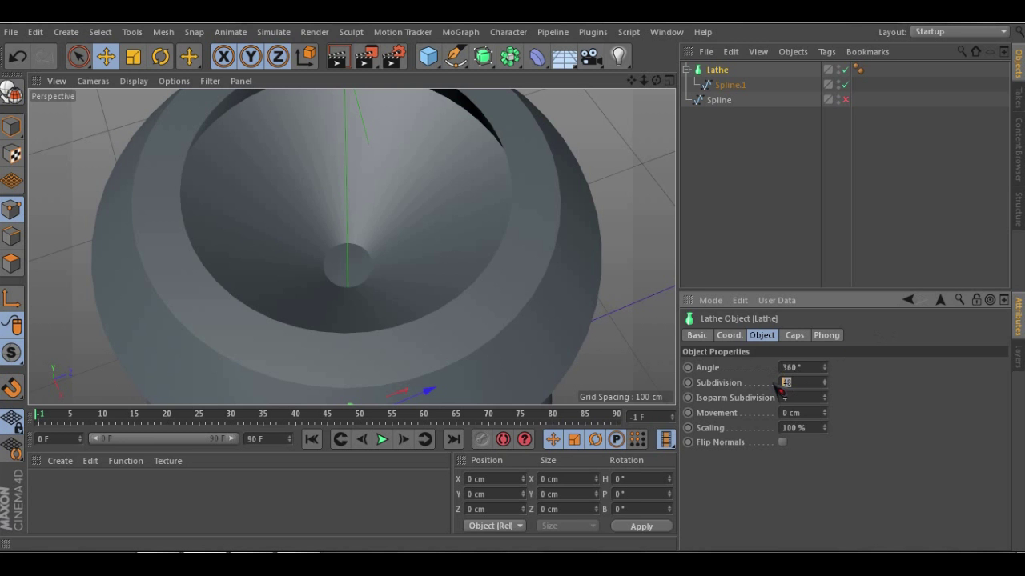
{"action": "left_click_drag", "start_coordinate": [343, 183], "coordinate": [400, 233], "text": "alt"}
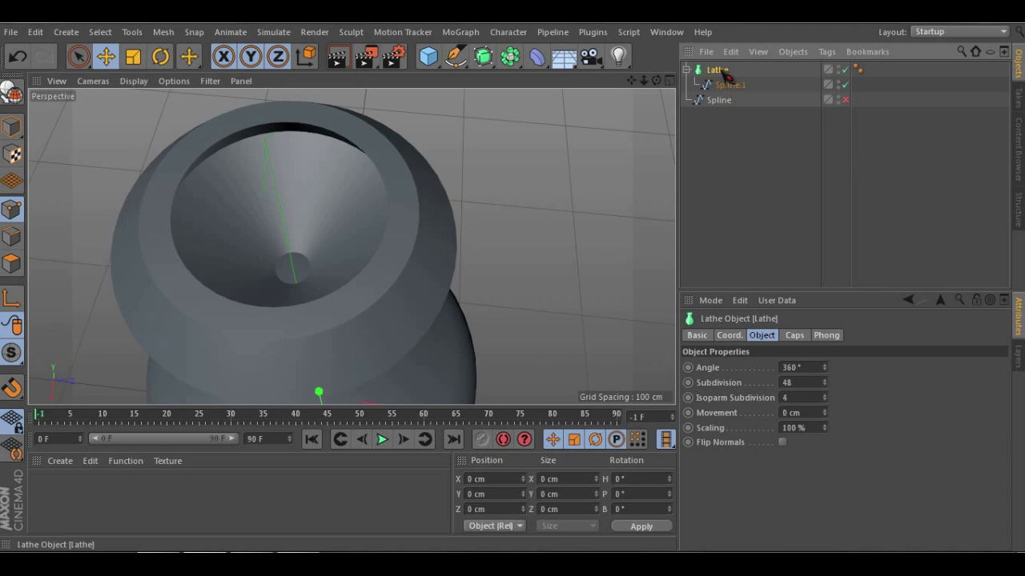
Delete the Lathe together with its vase profile and add a Loft generator
{"action": "key", "text": "Delete"}
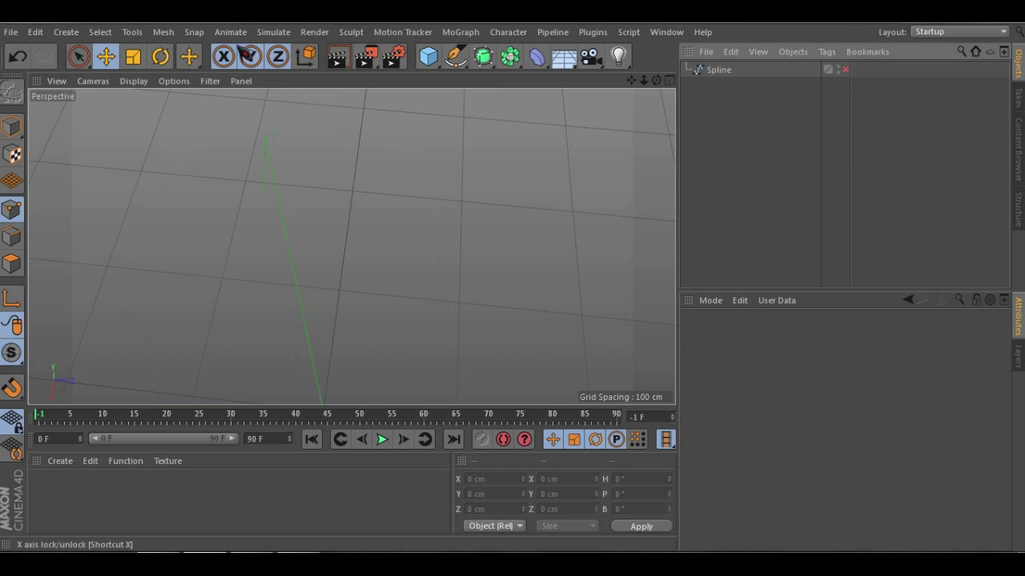
{"action": "left_click_drag", "start_coordinate": [488, 68], "coordinate": [622, 108]}
{"action": "scroll", "coordinate": [344, 258], "scroll_direction": "down", "scroll_amount": 2}
{"action": "middle_click_drag", "start_coordinate": [333, 369], "coordinate": [331, 351], "text": "alt"}
{"action": "scroll", "coordinate": [332, 352], "scroll_direction": "up", "scroll_amount": 3}
{"action": "left_click_drag", "start_coordinate": [351, 246], "coordinate": [344, 305], "text": "alt"}
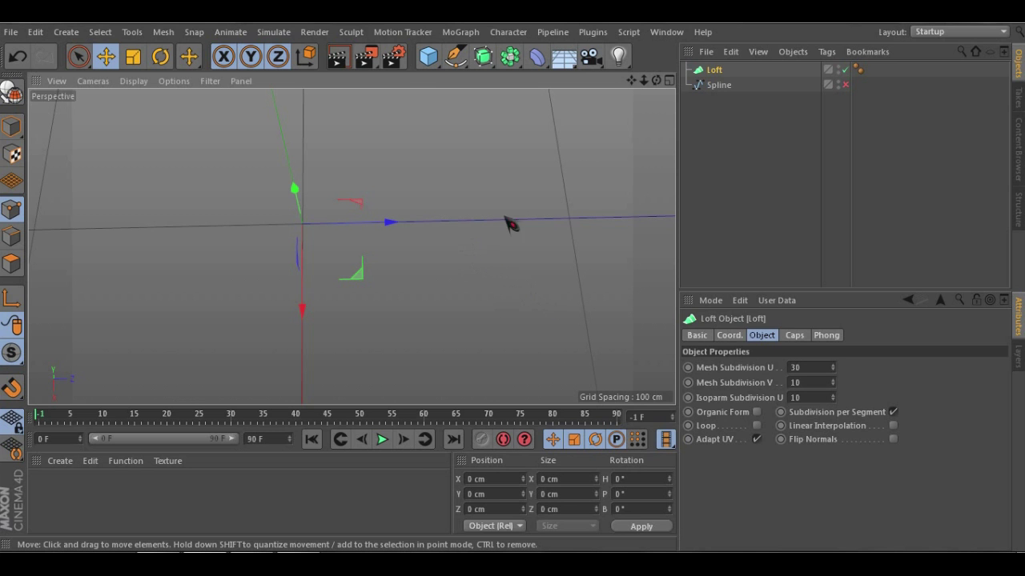
Add a 400 × 400 cm Rectangle spline in the XY plane
{"action": "left_click", "coordinate": [454, 56]}
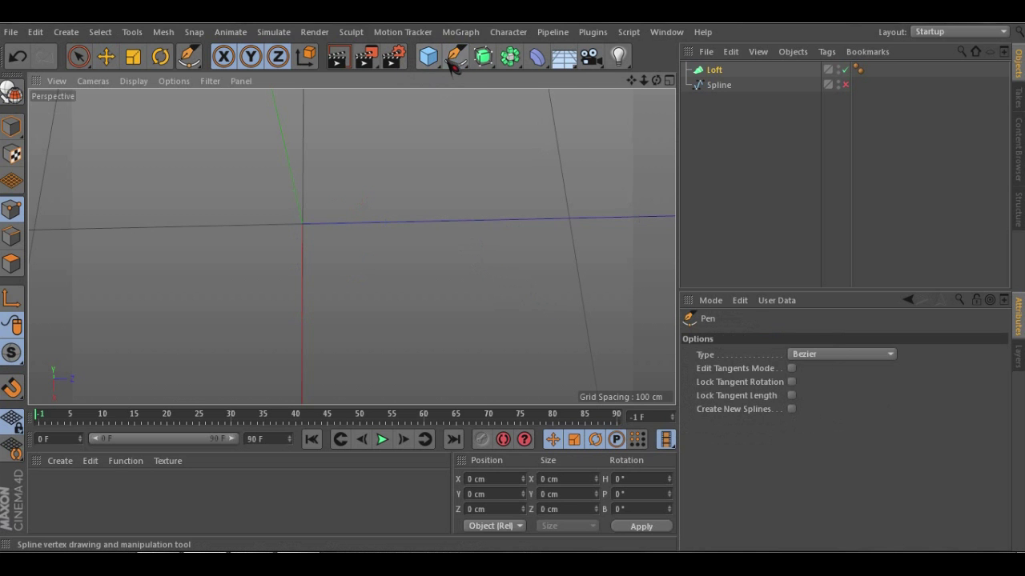
{"action": "left_click", "coordinate": [454, 58]}
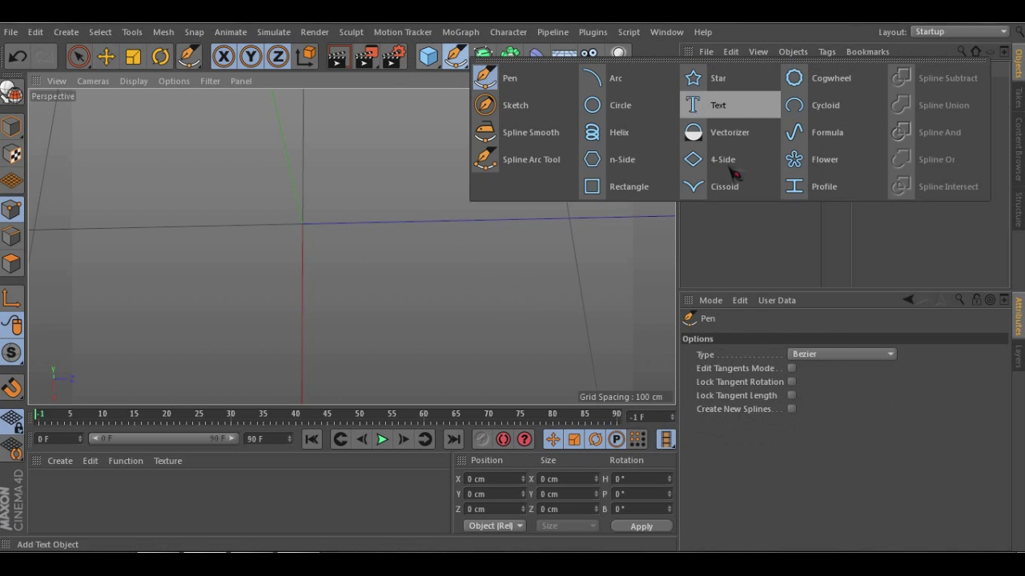
{"action": "left_click", "coordinate": [613, 189]}
{"action": "left_click_drag", "start_coordinate": [339, 269], "coordinate": [269, 193], "text": "alt"}
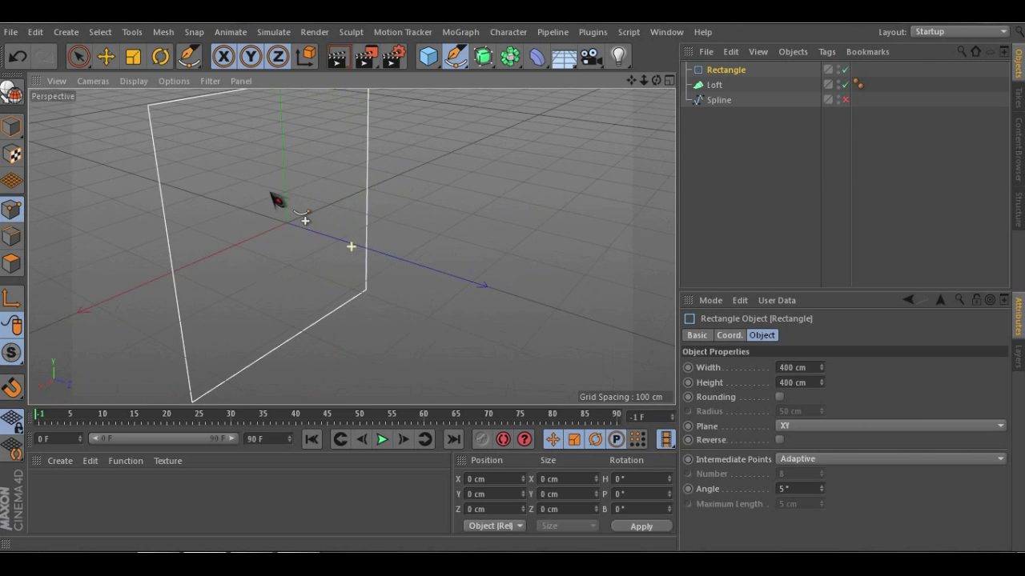
In Model mode, duplicate the rectangle along the Z axis at a distance of about 186 cm
{"action": "left_click", "coordinate": [105, 56]}
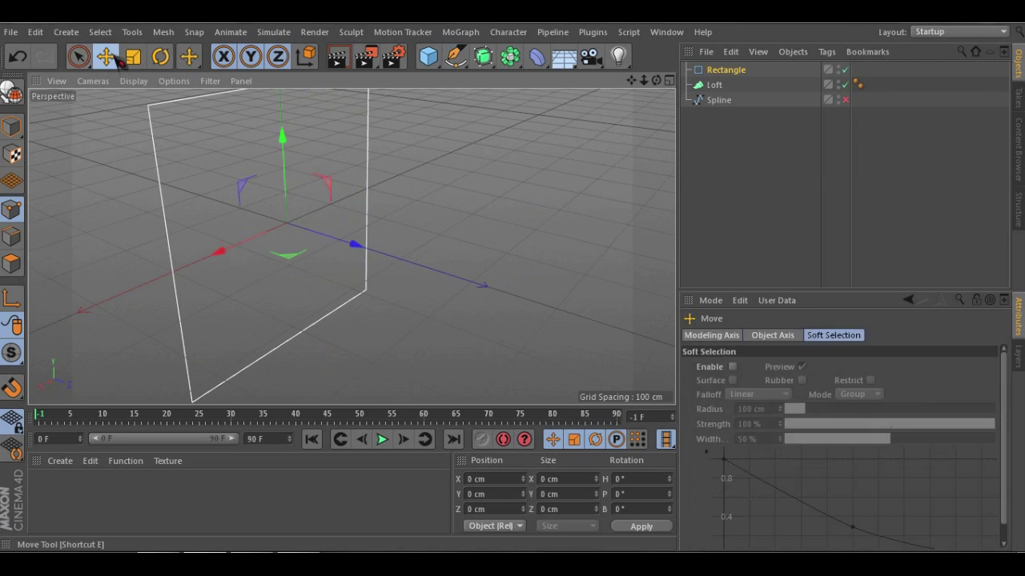
{"action": "left_click", "coordinate": [19, 129]}
{"action": "left_click_drag", "start_coordinate": [293, 248], "coordinate": [381, 255], "text": "alt"}
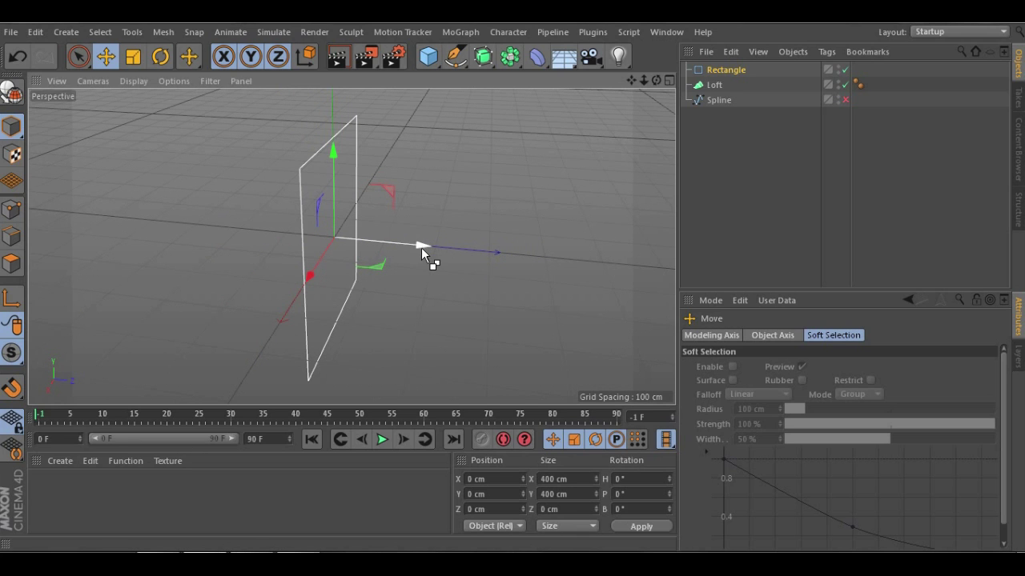
{"action": "left_click_drag", "start_coordinate": [427, 256], "coordinate": [518, 266], "text": "ctrl"}
{"action": "left_click_drag", "start_coordinate": [425, 279], "coordinate": [381, 258], "text": "alt"}
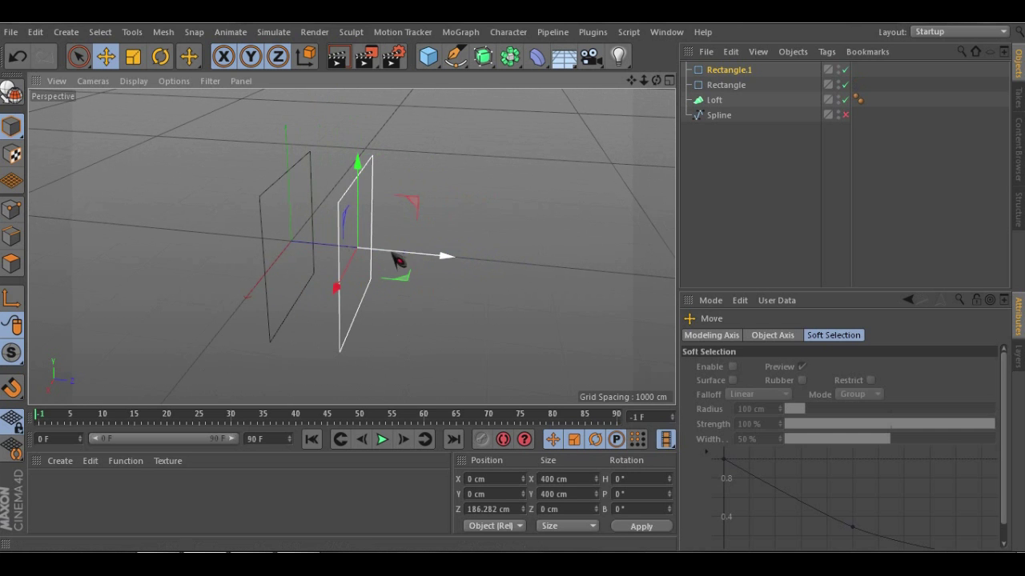
Add an n-Side spline and move it along Z to about 377 cm, in front of the two rectangles
{"action": "left_click", "coordinate": [454, 56]}
{"action": "left_click", "coordinate": [603, 163]}
{"action": "left_click_drag", "start_coordinate": [384, 243], "coordinate": [514, 262]}
{"action": "right_click_drag", "start_coordinate": [413, 250], "coordinate": [483, 246], "text": "alt"}
{"action": "mouse_move", "coordinate": [483, 246]}
{"action": "left_mouse_down", "text": "alt"}
{"action": "mouse_move", "coordinate": [352, 228]}
{"action": "mouse_move", "coordinate": [426, 228]}
{"action": "mouse_move", "coordinate": [472, 247]}
{"action": "left_mouse_up", "text": "alt"}
{"action": "right_click_drag", "start_coordinate": [473, 250], "coordinate": [502, 264], "text": "alt"}
{"action": "left_click_drag", "start_coordinate": [510, 253], "coordinate": [414, 226], "text": "alt"}
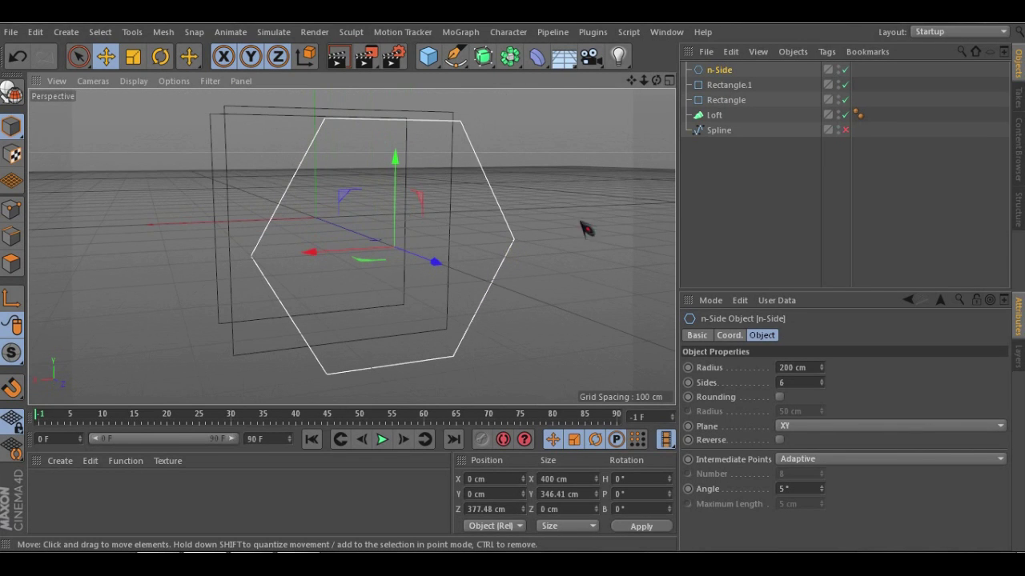
Try raising the n-Side spline's number of sides to 9 and set it back to 6
{"action": "left_click", "coordinate": [822, 380]}
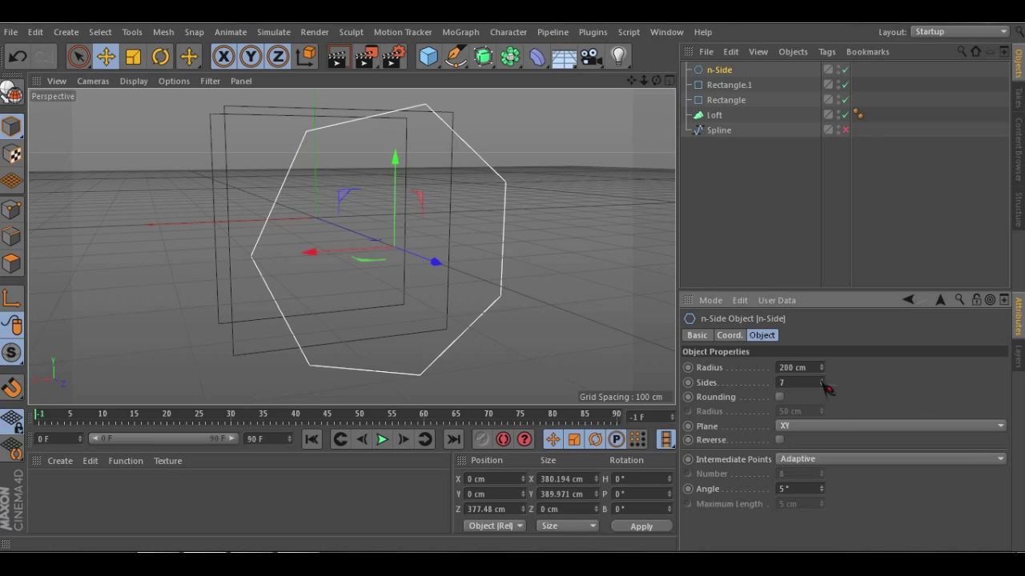
{"action": "left_click", "coordinate": [822, 380]}
{"action": "left_click", "coordinate": [821, 381]}
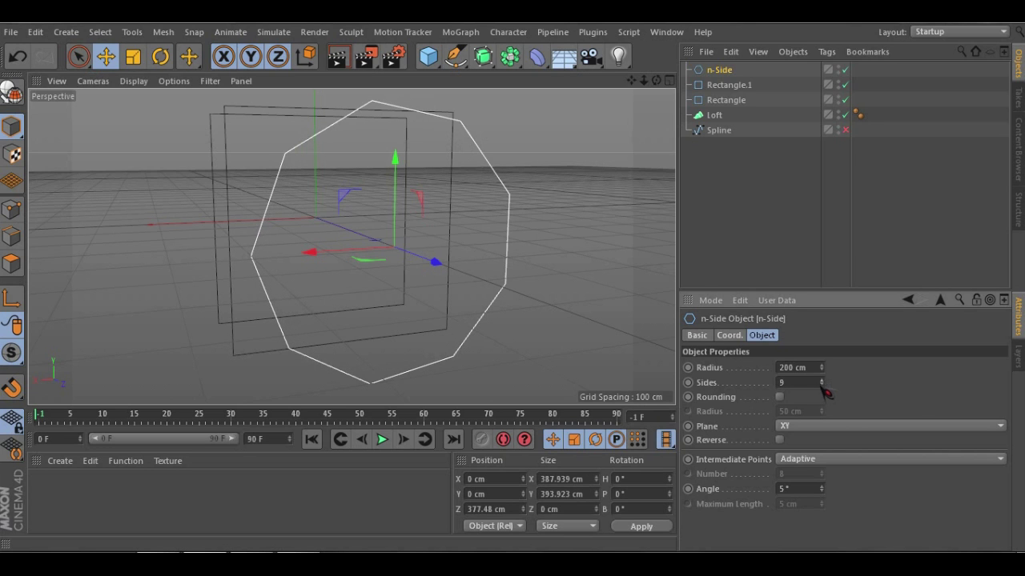
{"action": "left_click", "coordinate": [822, 386]}
{"action": "left_click", "coordinate": [821, 386]}
{"action": "left_click", "coordinate": [821, 386]}
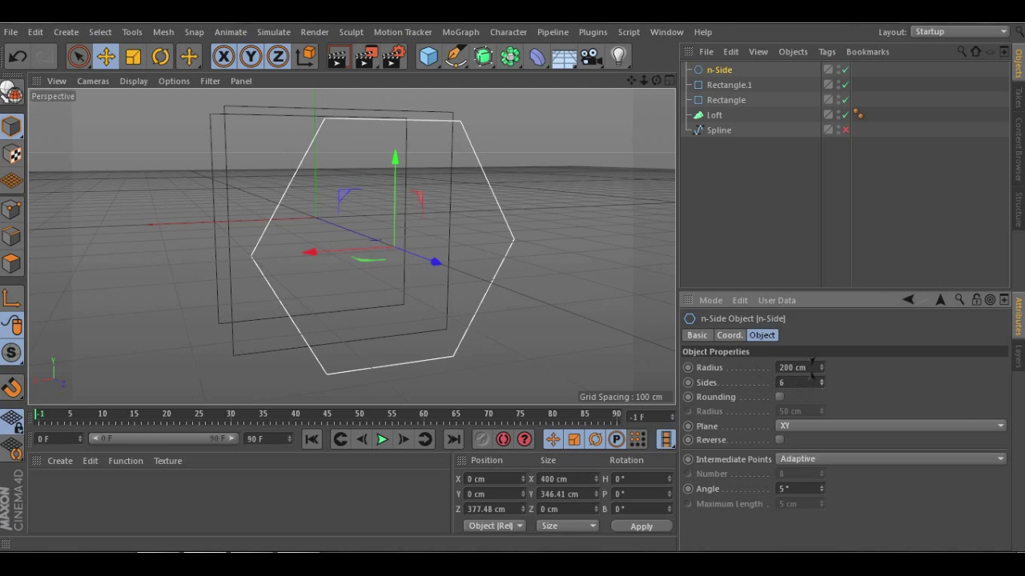
Select each rectangle in turn, then try a 210 cm radius on the n-Side spline and undo it
{"action": "left_click", "coordinate": [726, 85]}
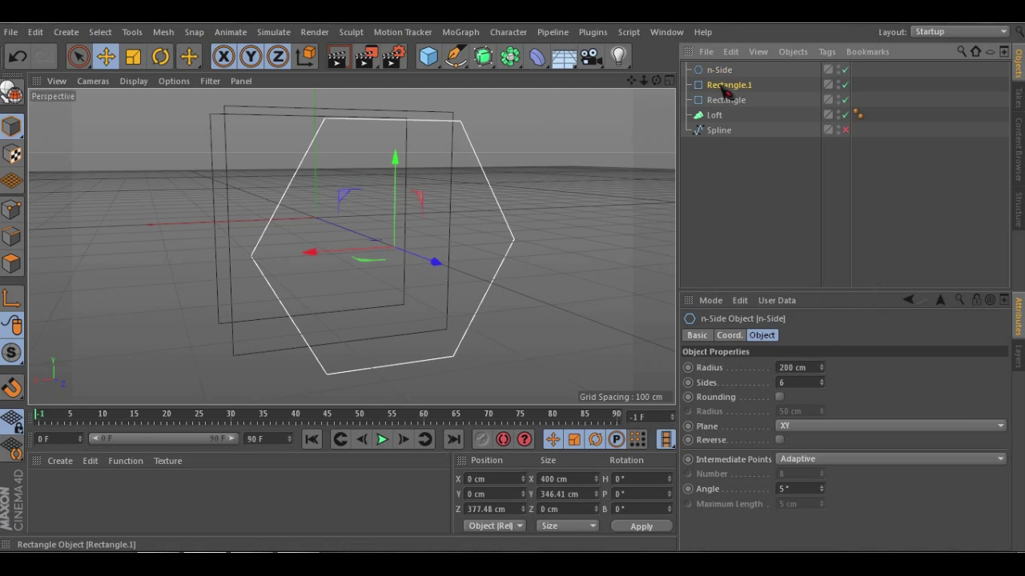
{"action": "left_click", "coordinate": [725, 102]}
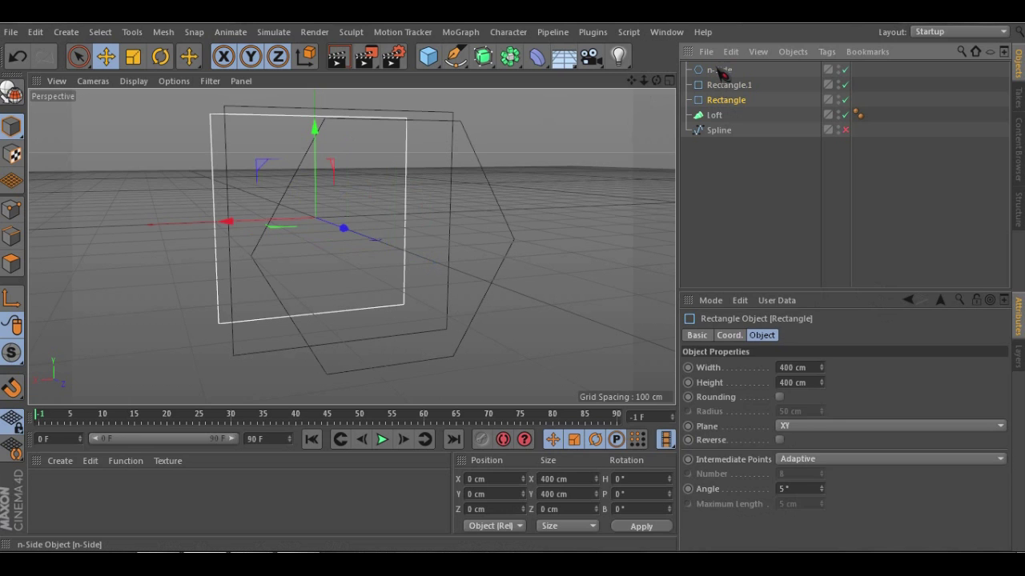
{"action": "left_click", "coordinate": [721, 71]}
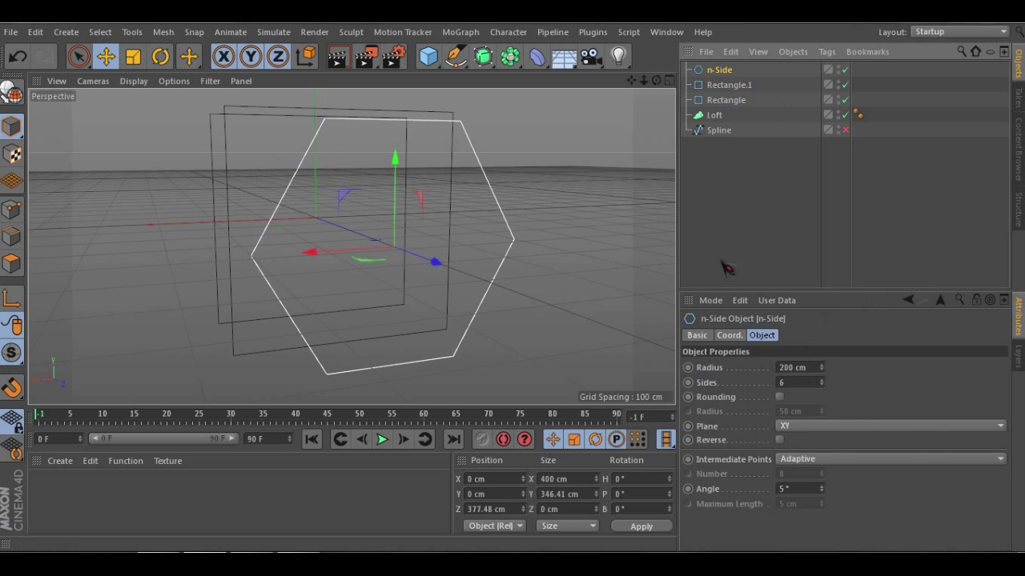
{"action": "left_click_drag", "start_coordinate": [825, 371], "coordinate": [821, 382]}
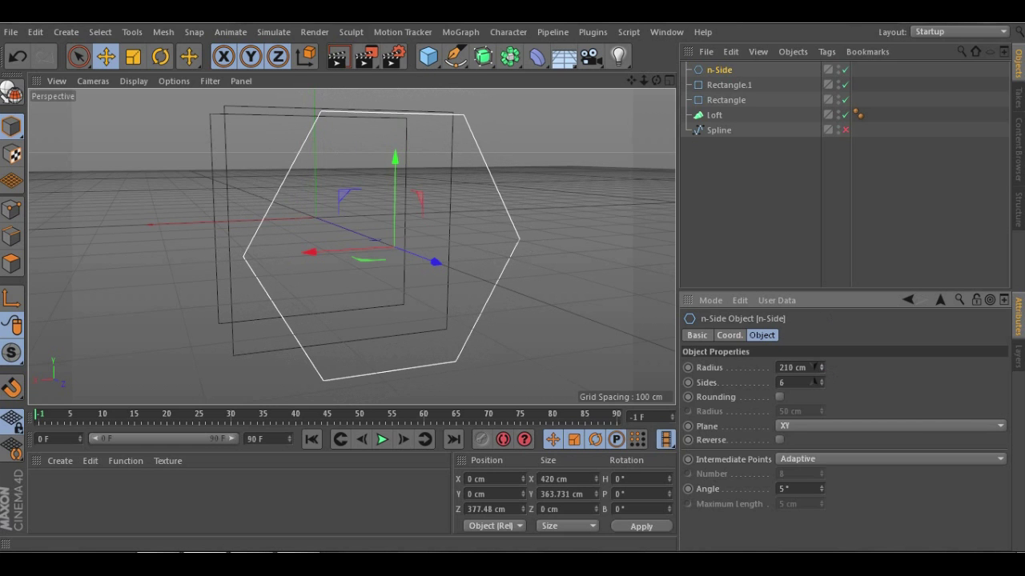
{"action": "key", "text": "ctrl+z"}
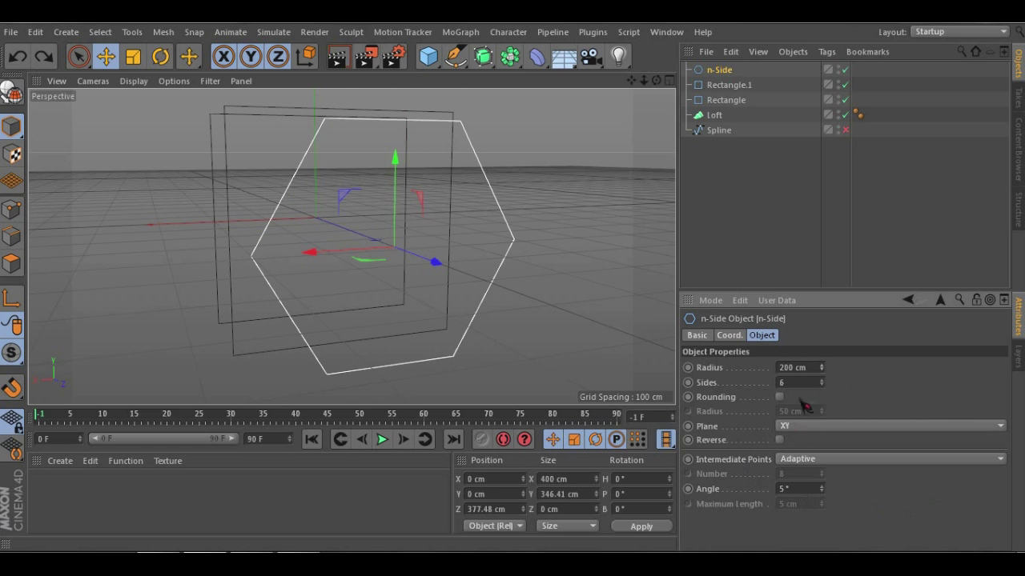
Try the ZY and XZ planes on the n-Side spline, then set its plane back to XY
{"action": "left_click_drag", "start_coordinate": [286, 252], "coordinate": [347, 245], "text": "alt"}
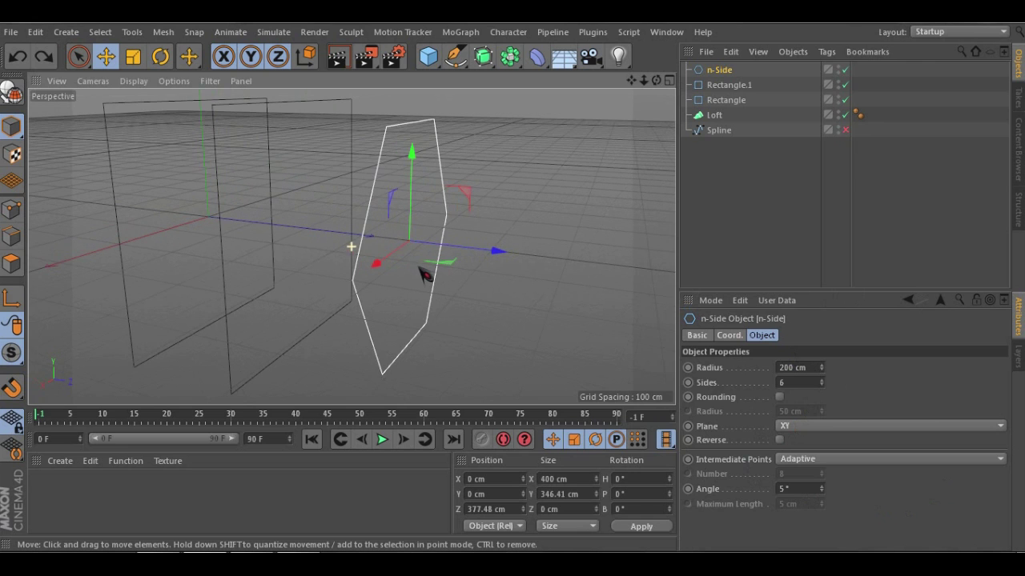
{"action": "left_click", "coordinate": [789, 427]}
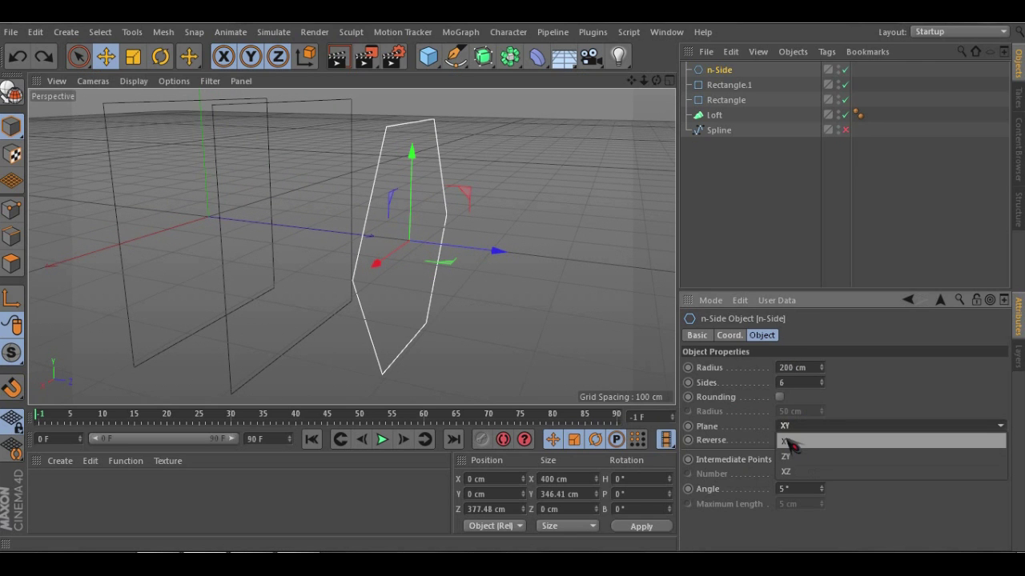
{"action": "left_click", "coordinate": [791, 443]}
{"action": "left_click", "coordinate": [788, 427]}
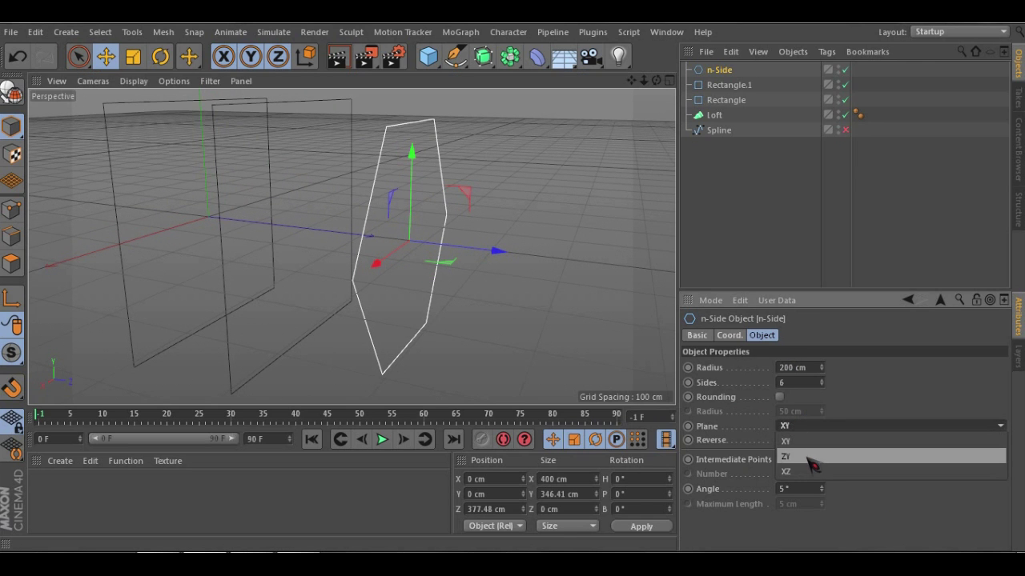
{"action": "left_click", "coordinate": [808, 456]}
{"action": "left_click_drag", "start_coordinate": [469, 295], "coordinate": [500, 370], "text": "alt"}
{"action": "left_click", "coordinate": [829, 426]}
{"action": "left_click", "coordinate": [805, 474]}
{"action": "left_click_drag", "start_coordinate": [408, 256], "coordinate": [366, 132], "text": "alt"}
{"action": "left_click_drag", "start_coordinate": [280, 154], "coordinate": [356, 192], "text": "alt"}
{"action": "left_click", "coordinate": [833, 426]}
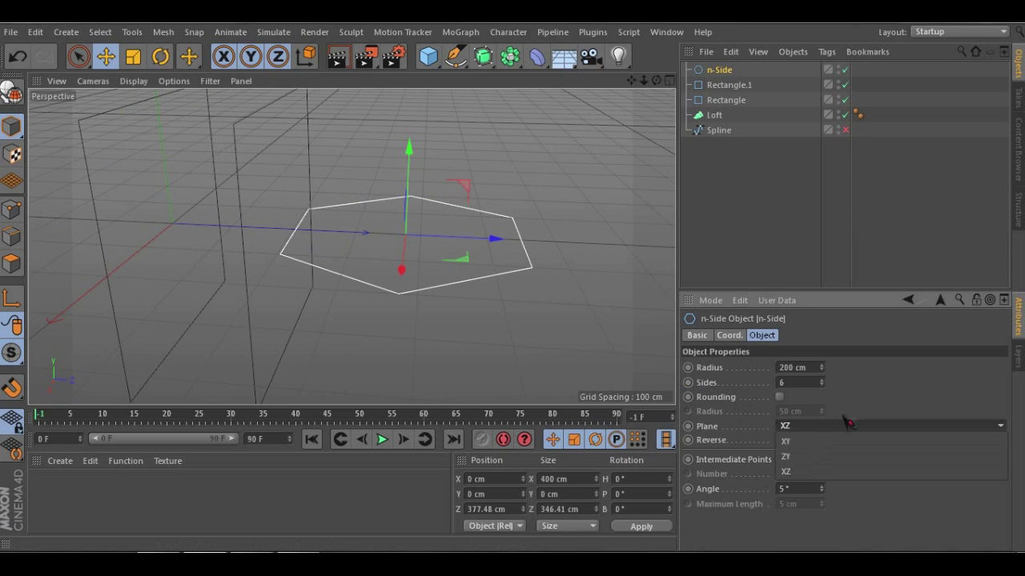
{"action": "left_click", "coordinate": [830, 445]}
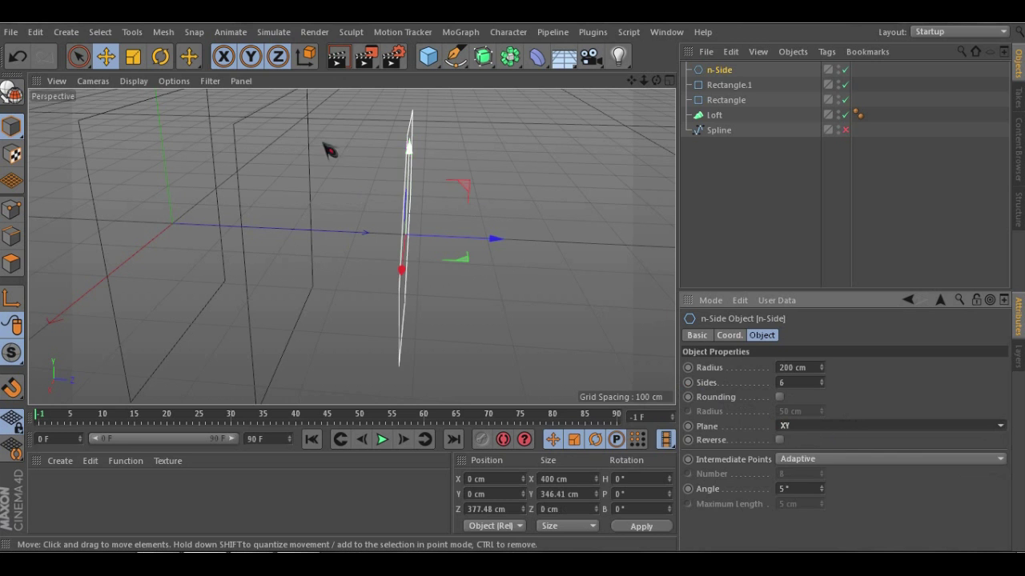
Try rotating the n-Side spline with the Rotate tool and undo the rotation
{"action": "left_click", "coordinate": [159, 57]}
{"action": "left_click_drag", "start_coordinate": [412, 186], "coordinate": [356, 164], "text": "alt"}
{"action": "left_click_drag", "start_coordinate": [430, 279], "coordinate": [582, 270]}
{"action": "key", "text": "ctrl+z"}
{"action": "left_click_drag", "start_coordinate": [464, 284], "coordinate": [355, 300], "text": "alt"}
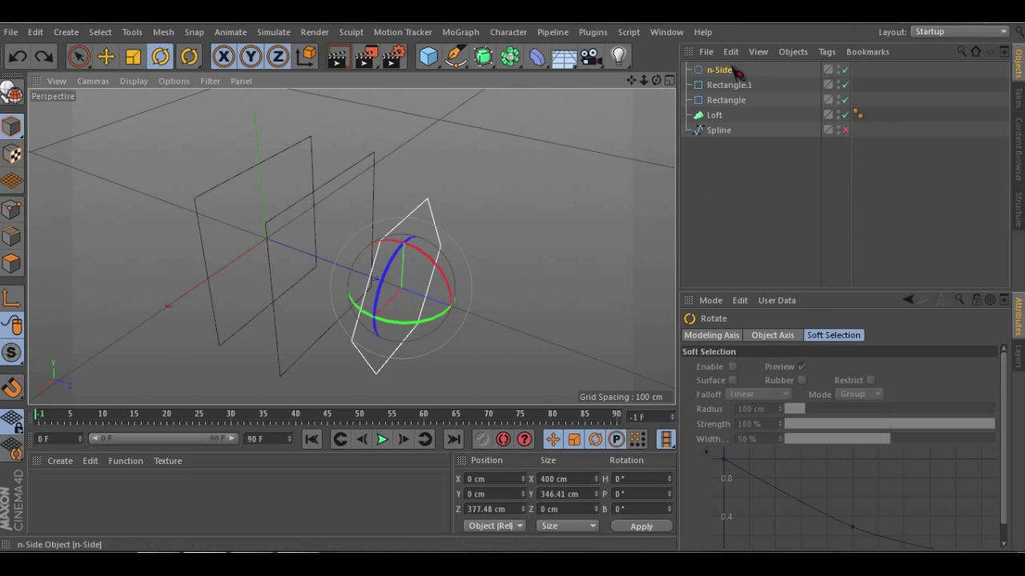
Duplicate the n-Side spline along Z to about 456 cm
{"action": "left_click", "coordinate": [701, 71]}
{"action": "key", "text": "e"}
{"action": "left_click_drag", "start_coordinate": [375, 279], "coordinate": [459, 310], "text": "alt"}
{"action": "left_click_drag", "start_coordinate": [275, 263], "coordinate": [355, 251], "text": "alt"}
Duplicate the second rectangle repeatedly along Z so the copies sit beyond the two n-Side splines
{"action": "left_click", "coordinate": [699, 104]}
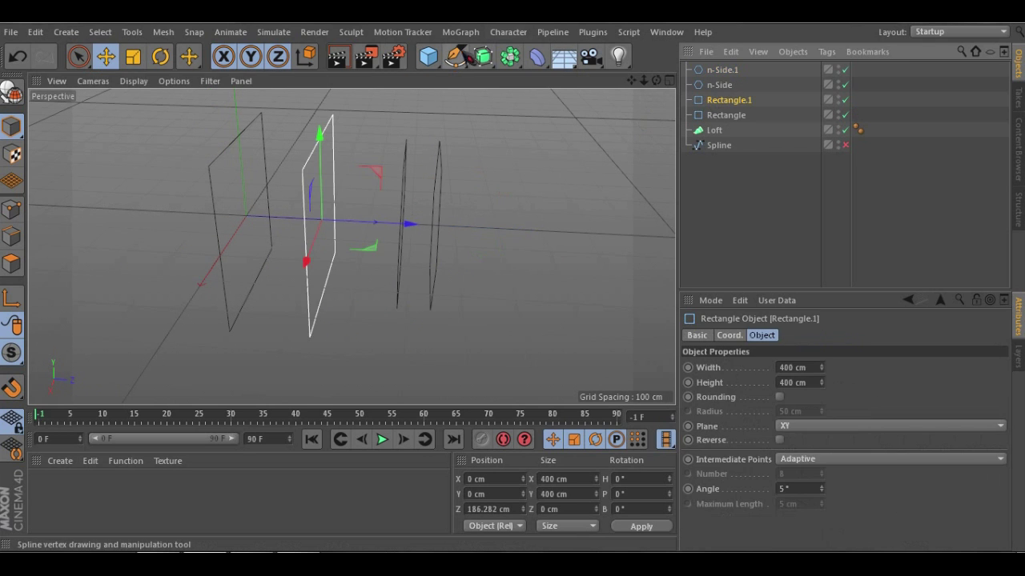
{"action": "left_click_drag", "start_coordinate": [413, 226], "coordinate": [589, 236], "text": "ctrl"}
{"action": "middle_click_drag", "start_coordinate": [457, 192], "coordinate": [303, 207], "text": "alt"}
{"action": "left_click_drag", "start_coordinate": [302, 207], "coordinate": [298, 227], "text": "alt"}
{"action": "left_click_drag", "start_coordinate": [419, 226], "coordinate": [537, 234], "text": "ctrl"}
Set the last rectangle copy's width to 250 cm and height to 100 cm
{"action": "left_click_drag", "start_coordinate": [822, 368], "coordinate": [823, 385]}
{"action": "left_click_drag", "start_coordinate": [416, 188], "coordinate": [300, 240], "text": "alt"}
{"action": "left_click_drag", "start_coordinate": [809, 368], "coordinate": [762, 365]}
{"action": "type", "text": "250"}
{"action": "key", "text": "Tab"}
{"action": "type", "text": "100"}
{"action": "key", "text": "Return"}
Move the small rectangle along Z to about 1243 cm, well away from the other splines
{"action": "left_click_drag", "start_coordinate": [350, 245], "coordinate": [498, 152], "text": "alt"}
{"action": "left_click_drag", "start_coordinate": [467, 220], "coordinate": [602, 217]}
{"action": "left_click_drag", "start_coordinate": [340, 189], "coordinate": [400, 192], "text": "alt"}
{"action": "left_click_drag", "start_coordinate": [602, 218], "coordinate": [618, 216]}
{"action": "left_click_drag", "start_coordinate": [472, 232], "coordinate": [432, 193], "text": "alt"}
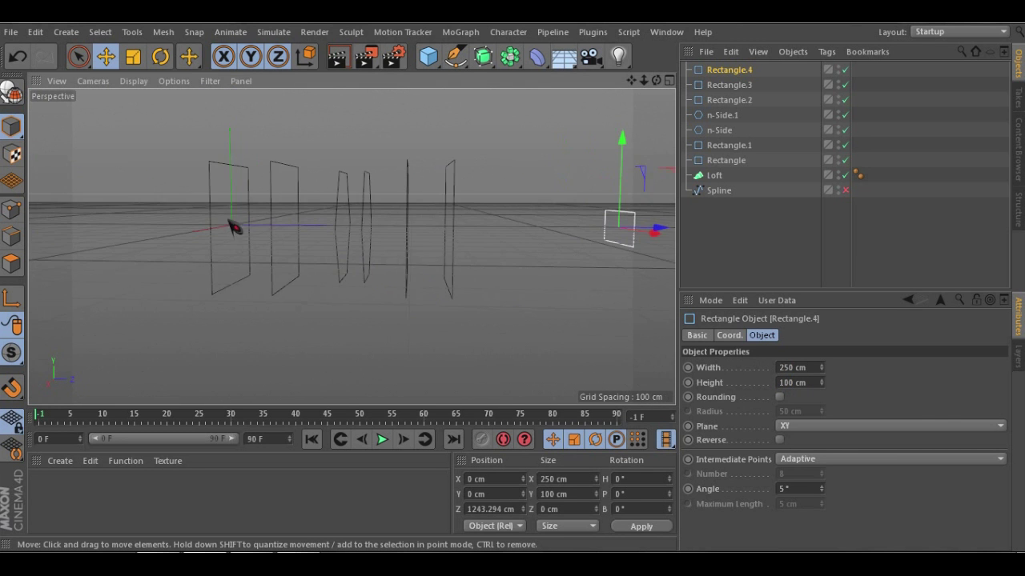
{"action": "left_click_drag", "start_coordinate": [223, 175], "coordinate": [531, 214], "text": "alt"}
{"action": "left_click_drag", "start_coordinate": [475, 238], "coordinate": [229, 279], "text": "alt"}
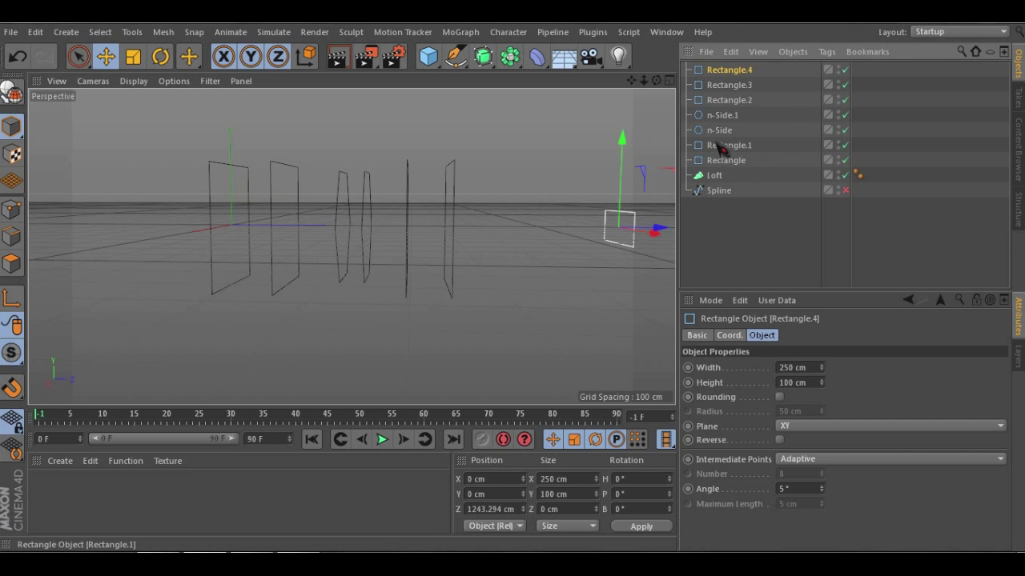
Select all seven rectangle and n-Side splines and make them children of the Loft generator
{"action": "left_click_drag", "start_coordinate": [750, 118], "coordinate": [693, 165]}
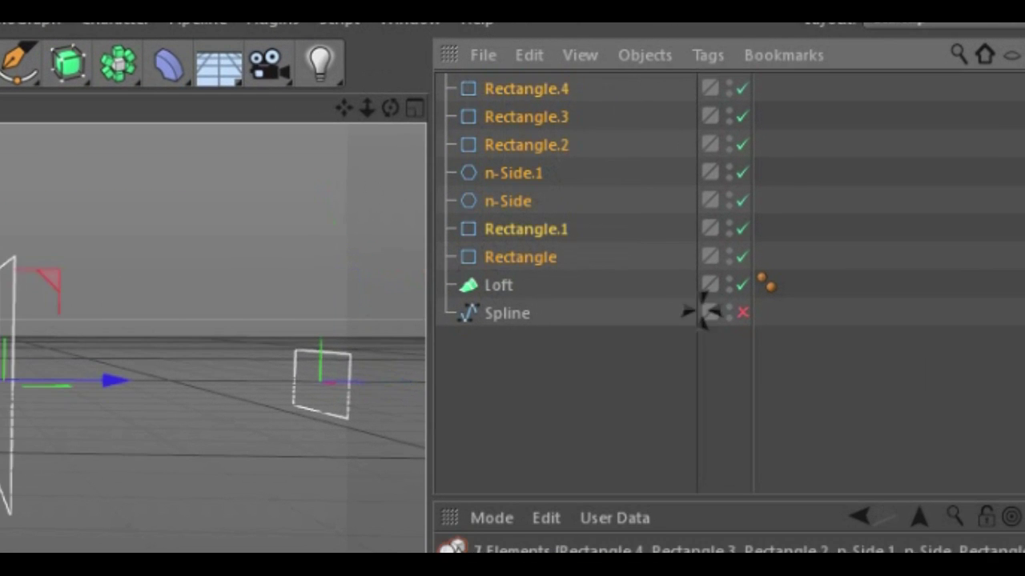
{"action": "left_click_drag", "start_coordinate": [521, 96], "coordinate": [507, 285]}
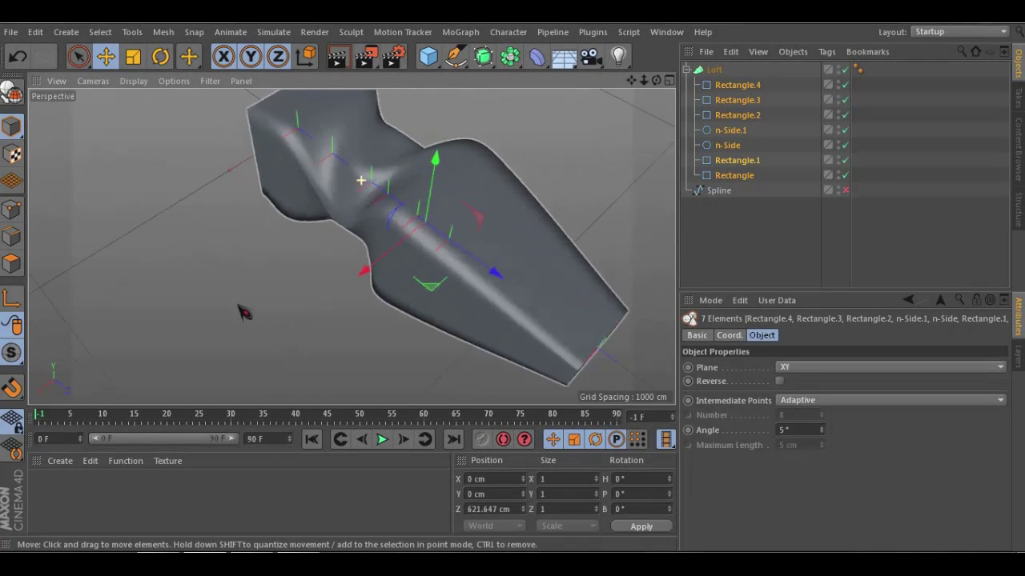
{"action": "left_click_drag", "start_coordinate": [244, 312], "coordinate": [336, 249], "text": "alt"}
{"action": "scroll", "coordinate": [425, 223], "scroll_direction": "up", "scroll_amount": 3}
{"action": "left_click_drag", "start_coordinate": [448, 170], "coordinate": [377, 188], "text": "alt"}
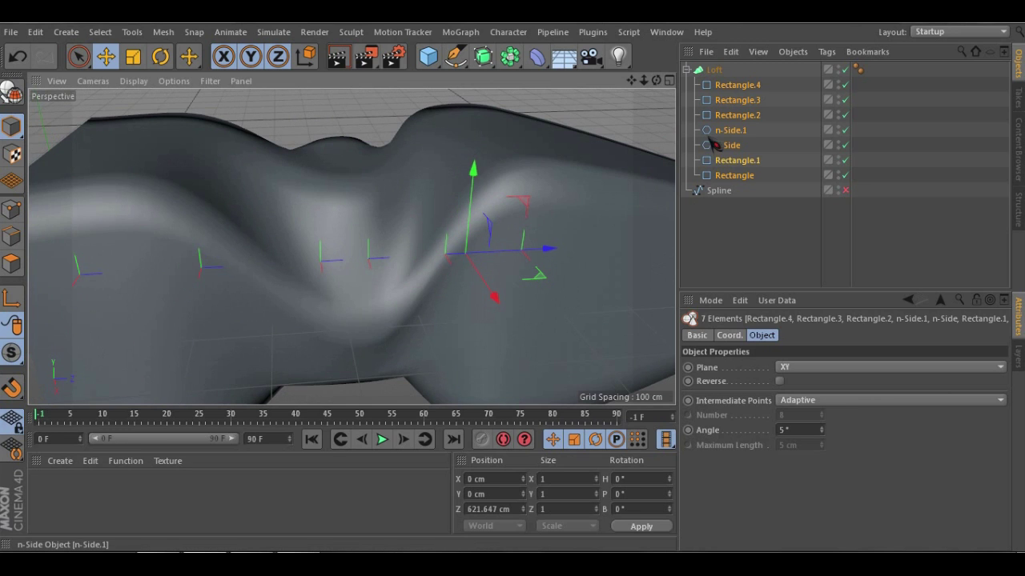
Disable the Loft to examine how the n-Side.1 points line up with the neighbouring rectangles, then enable it again
{"action": "left_click", "coordinate": [735, 132]}
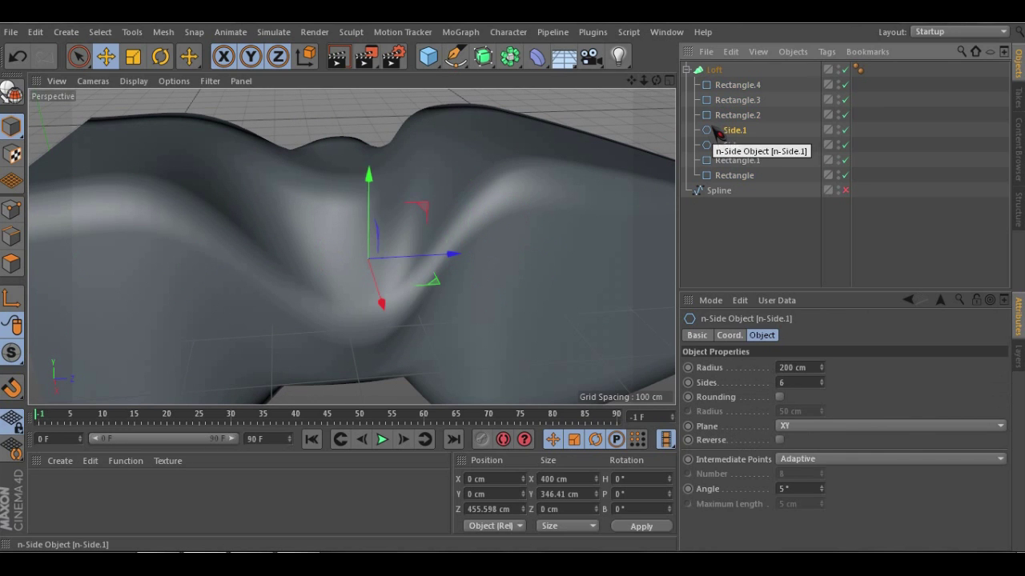
{"action": "left_click", "coordinate": [845, 70]}
{"action": "left_click_drag", "start_coordinate": [301, 287], "coordinate": [414, 282], "text": "alt"}
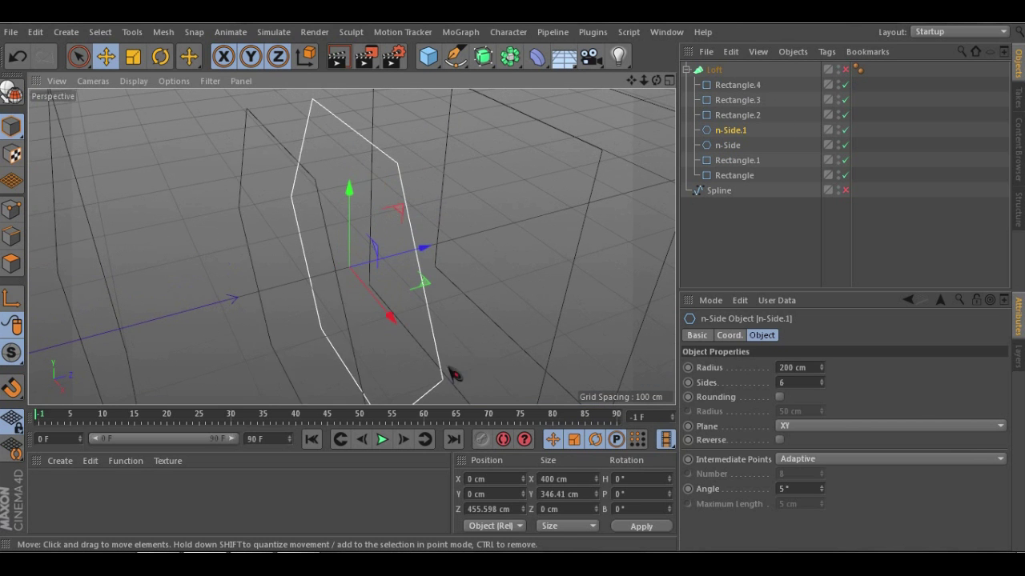
{"action": "left_click_drag", "start_coordinate": [336, 315], "coordinate": [393, 283], "text": "alt"}
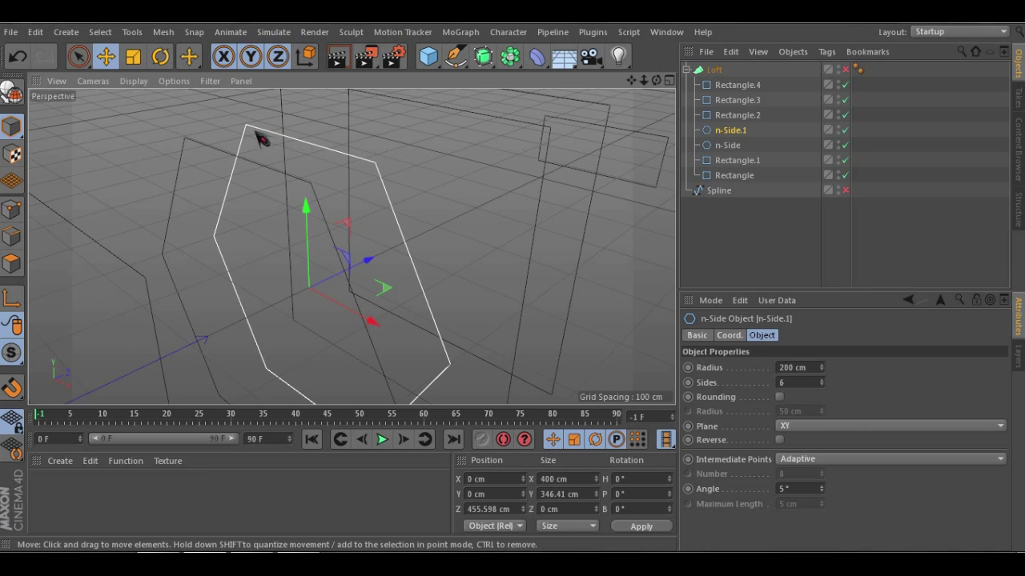
{"action": "left_click_drag", "start_coordinate": [409, 170], "coordinate": [319, 262], "text": "alt"}
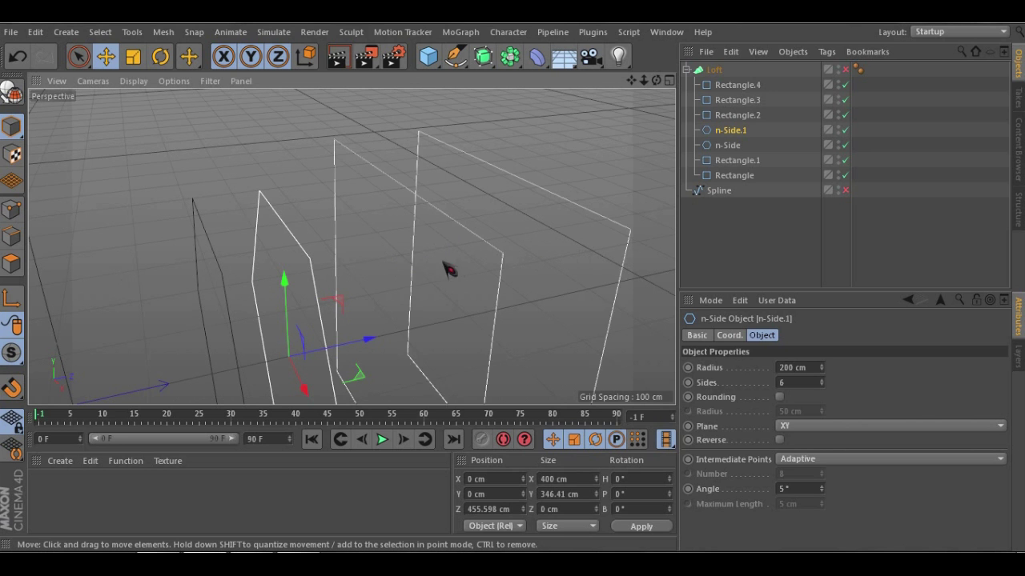
{"action": "left_click_drag", "start_coordinate": [315, 256], "coordinate": [369, 155], "text": "alt"}
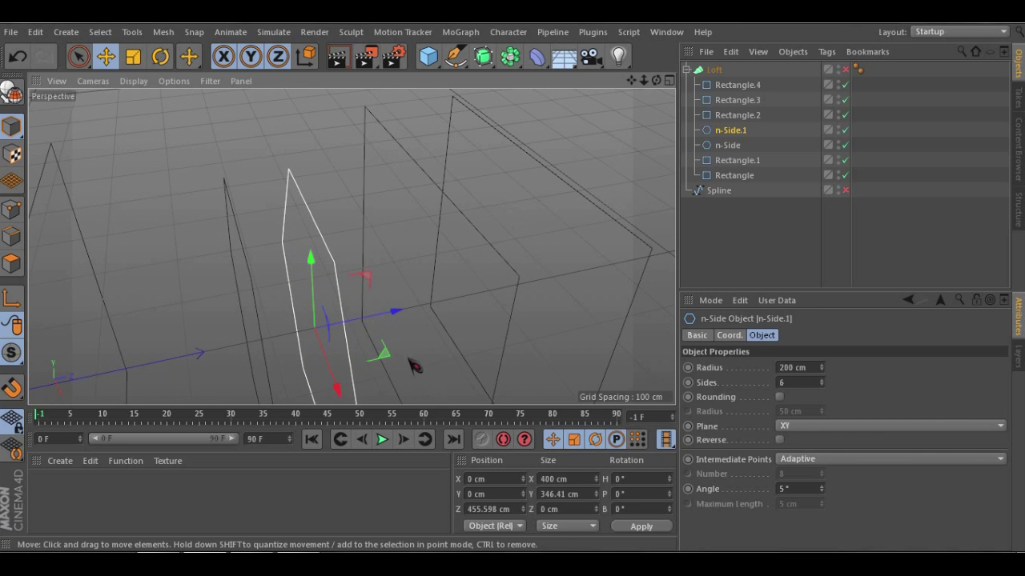
{"action": "left_click_drag", "start_coordinate": [385, 272], "coordinate": [325, 228], "text": "alt"}
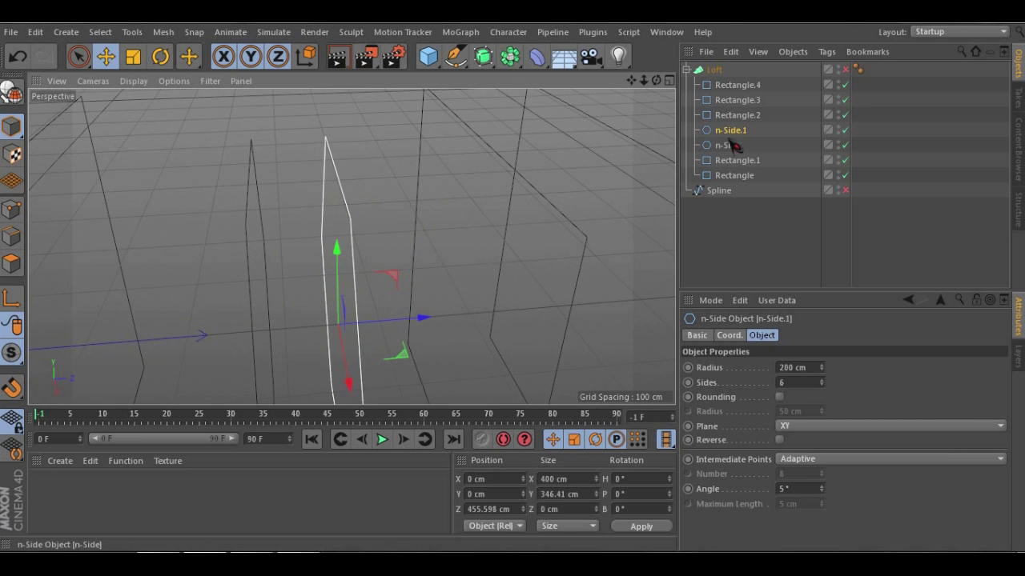
{"action": "left_click", "coordinate": [845, 69]}
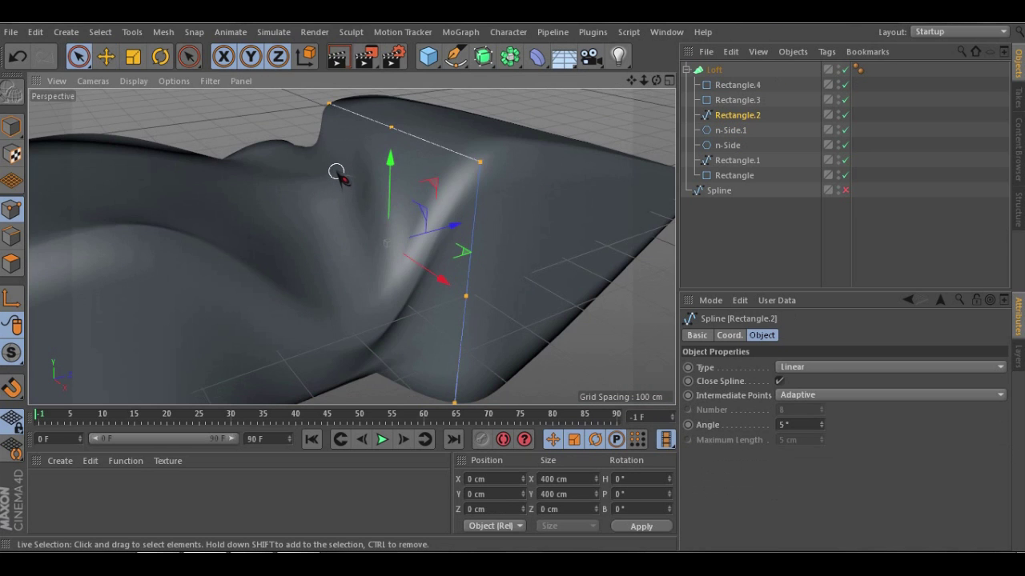
On the editable Rectangle.2 spline, move the midpoint of the positive X side down to about Y -180 cm
{"action": "left_click", "coordinate": [392, 126]}
{"action": "left_click_drag", "start_coordinate": [410, 267], "coordinate": [418, 185], "text": "alt"}
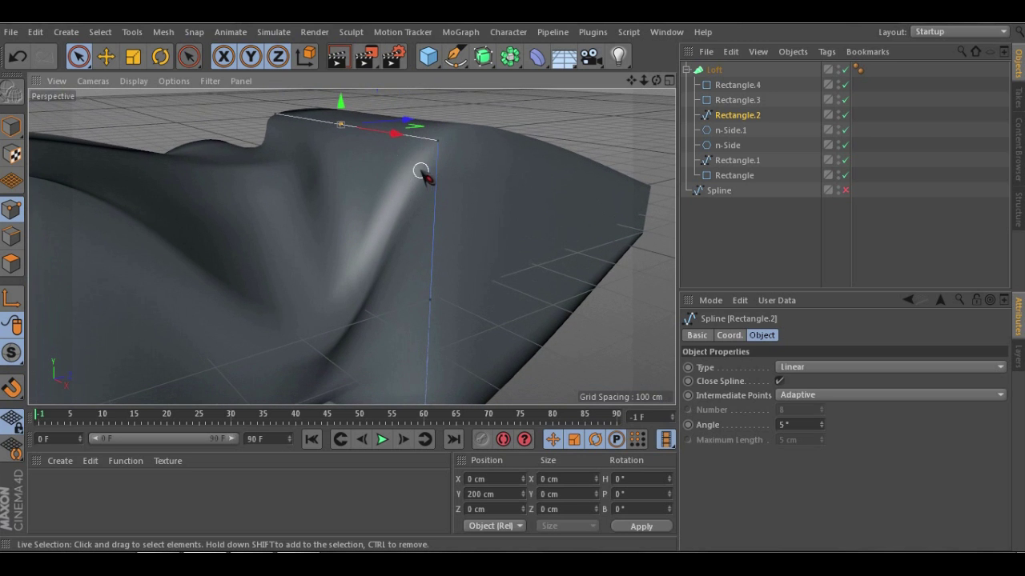
{"action": "left_click", "coordinate": [433, 295]}
{"action": "left_click_drag", "start_coordinate": [435, 217], "coordinate": [437, 174]}
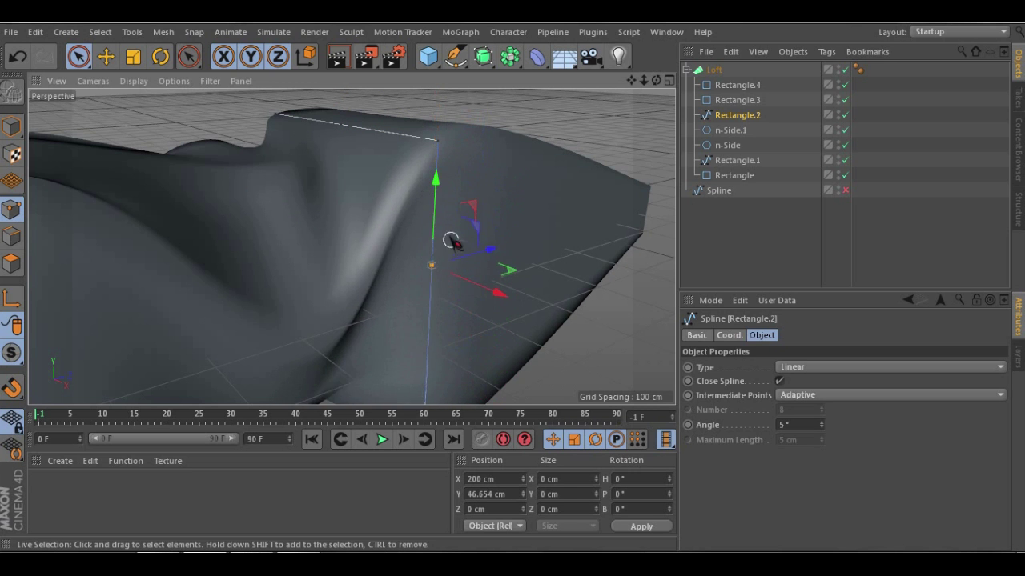
{"action": "middle_click_drag", "start_coordinate": [450, 241], "coordinate": [409, 142], "text": "alt"}
{"action": "left_click_drag", "start_coordinate": [393, 104], "coordinate": [403, 279]}
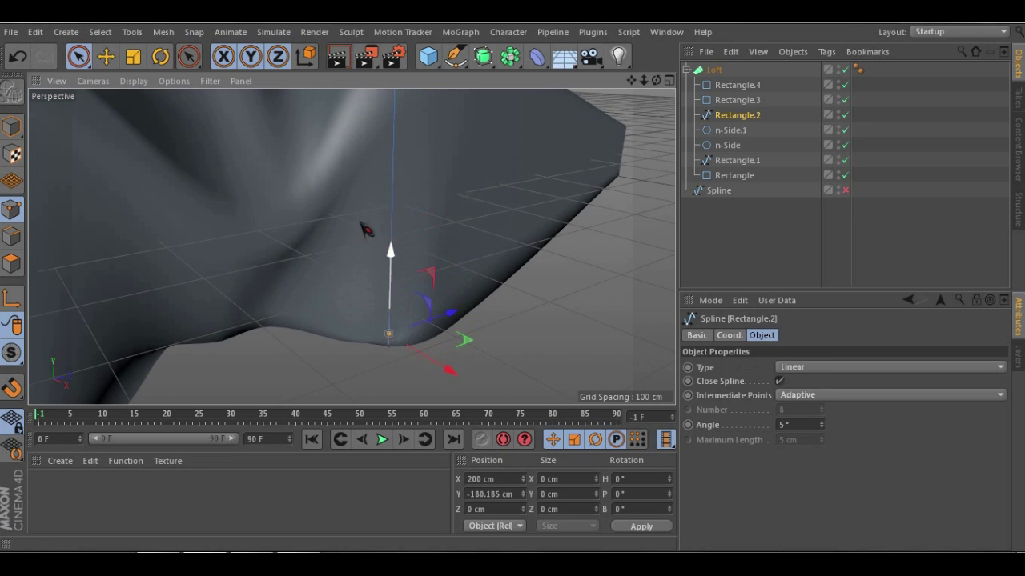
{"action": "middle_click_drag", "start_coordinate": [342, 190], "coordinate": [394, 340], "text": "alt"}
Slide Rectangle.2's top midpoint along X and raise the midpoint of its negative X side to about Y 165 cm
{"action": "left_click", "coordinate": [364, 180]}
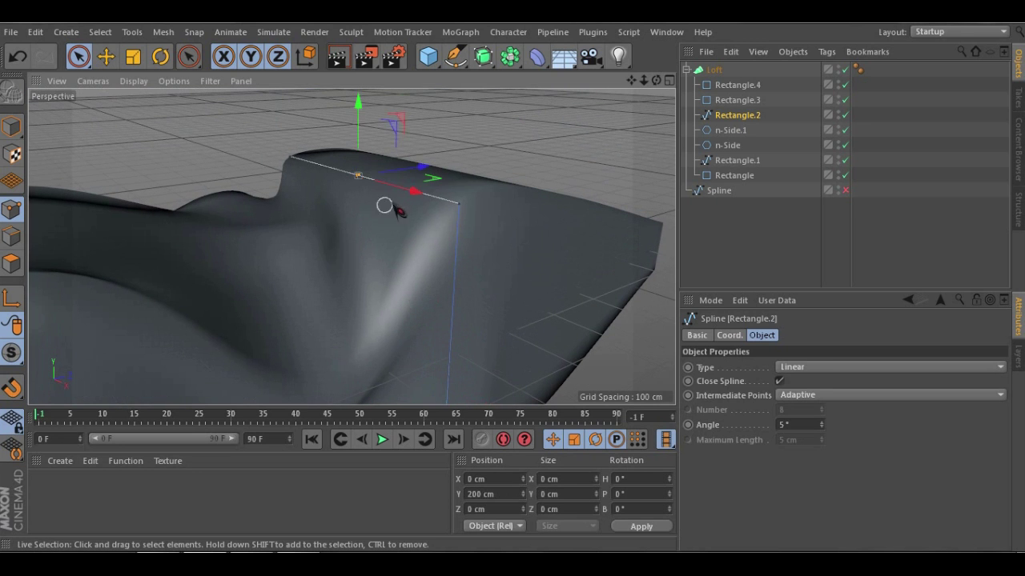
{"action": "left_click_drag", "start_coordinate": [411, 199], "coordinate": [383, 209]}
{"action": "left_click", "coordinate": [323, 335]}
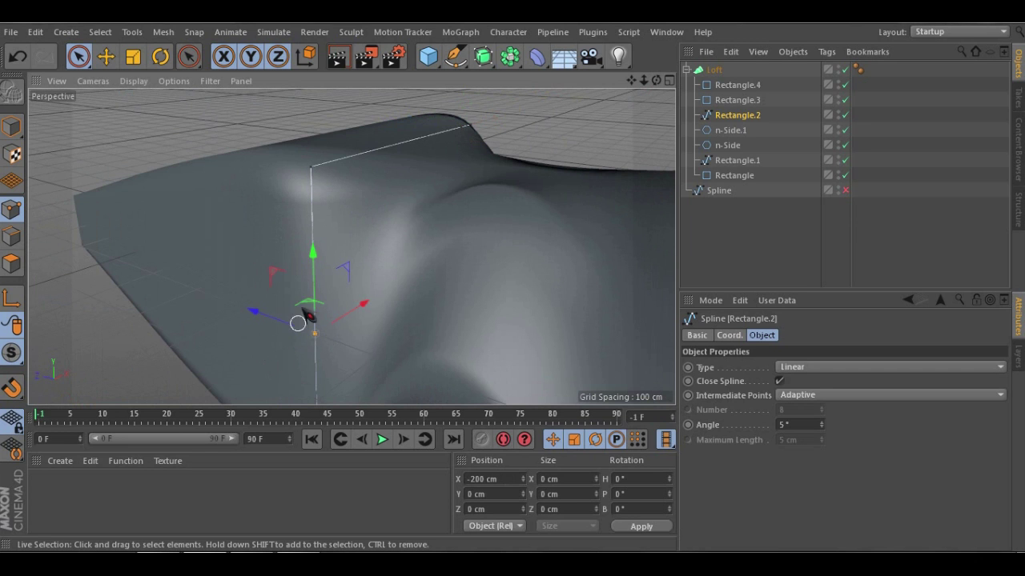
{"action": "left_click_drag", "start_coordinate": [320, 292], "coordinate": [335, 147]}
{"action": "left_click_drag", "start_coordinate": [389, 241], "coordinate": [400, 284], "text": "alt"}
{"action": "left_click_drag", "start_coordinate": [375, 300], "coordinate": [310, 138], "text": "alt"}
Slide Rectangle.2's bottom midpoint along X and move the point on its negative X side to about Y 182 cm
{"action": "left_click", "coordinate": [489, 310]}
{"action": "left_click_drag", "start_coordinate": [560, 281], "coordinate": [410, 327]}
{"action": "left_click_drag", "start_coordinate": [304, 290], "coordinate": [430, 255], "text": "alt"}
{"action": "left_click", "coordinate": [374, 290]}
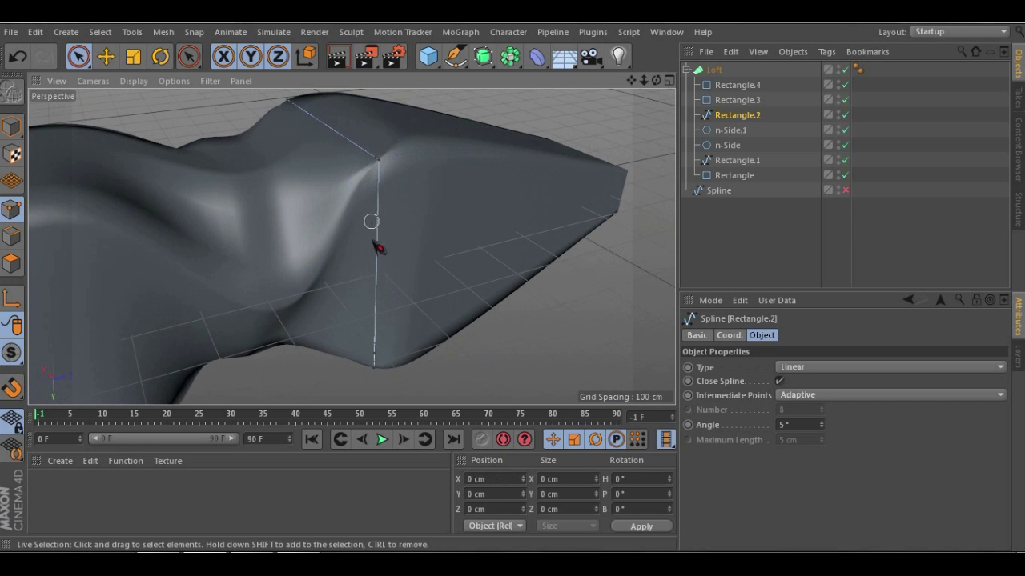
{"action": "left_click", "coordinate": [374, 352]}
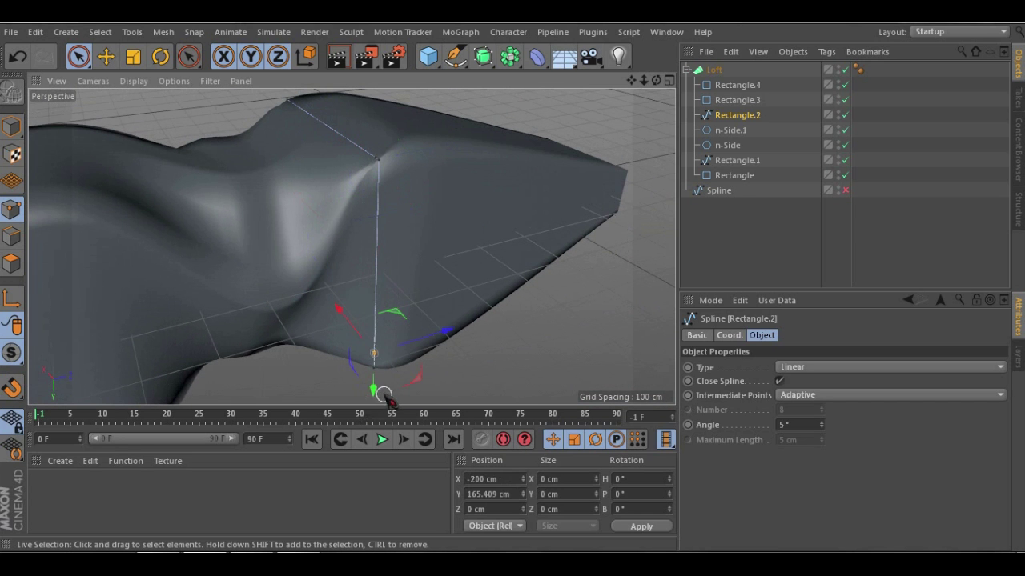
{"action": "mouse_move", "coordinate": [381, 394]}
{"action": "left_mouse_down"}
{"action": "mouse_move", "coordinate": [392, 298]}
{"action": "mouse_move", "coordinate": [377, 381]}
{"action": "left_mouse_up"}
{"action": "left_click_drag", "start_coordinate": [352, 305], "coordinate": [210, 251], "text": "alt"}
{"action": "scroll", "coordinate": [210, 253], "scroll_direction": "down", "scroll_amount": 3}
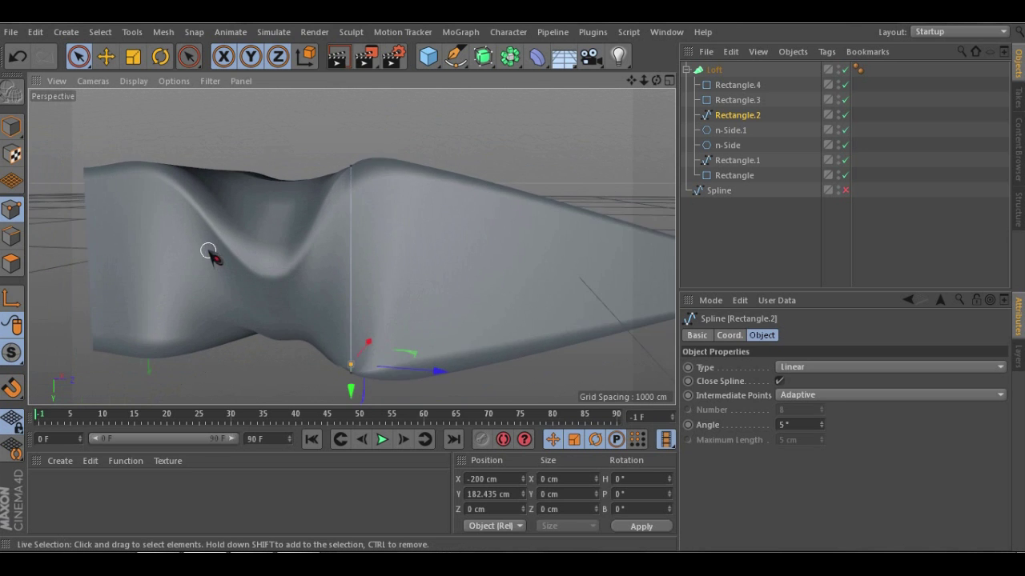
{"action": "scroll", "coordinate": [211, 251], "scroll_direction": "up", "scroll_amount": 3}
{"action": "left_click_drag", "start_coordinate": [236, 208], "coordinate": [291, 229], "text": "alt"}
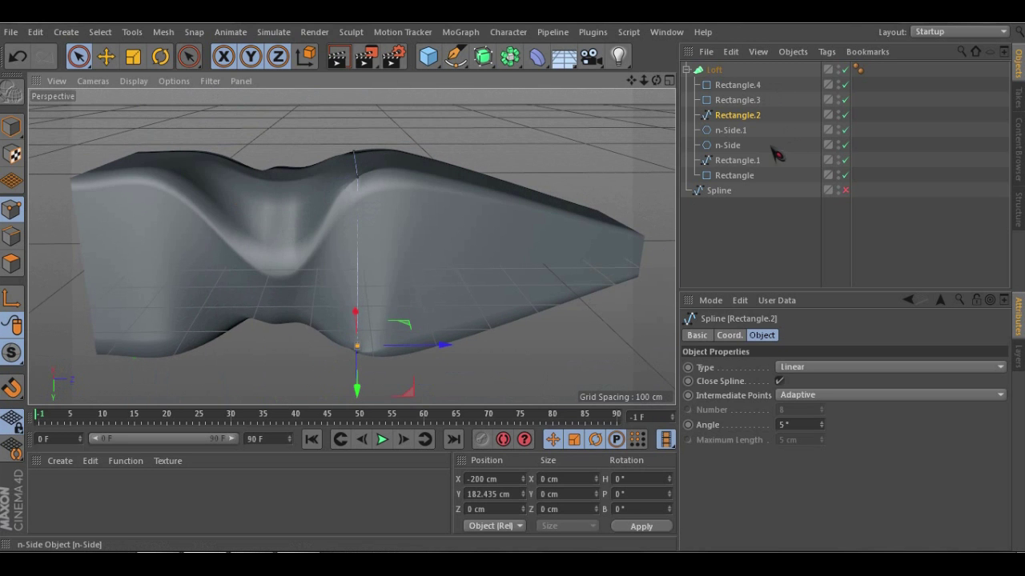
Select both n-Side splines and try rotating them together inside the Loft
{"action": "left_click_drag", "start_coordinate": [770, 130], "coordinate": [731, 146]}
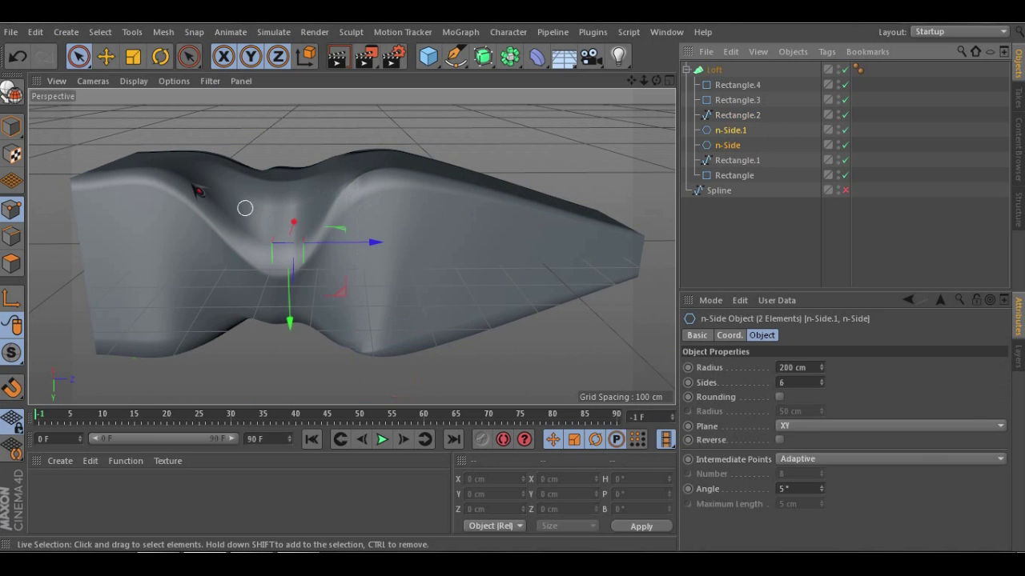
{"action": "left_click", "coordinate": [163, 59]}
{"action": "left_click_drag", "start_coordinate": [273, 249], "coordinate": [217, 238]}
Duplicate the small end rectangle, Rectangle.4, a short distance farther along Z
{"action": "middle_click_drag", "start_coordinate": [508, 212], "coordinate": [253, 210], "text": "alt"}
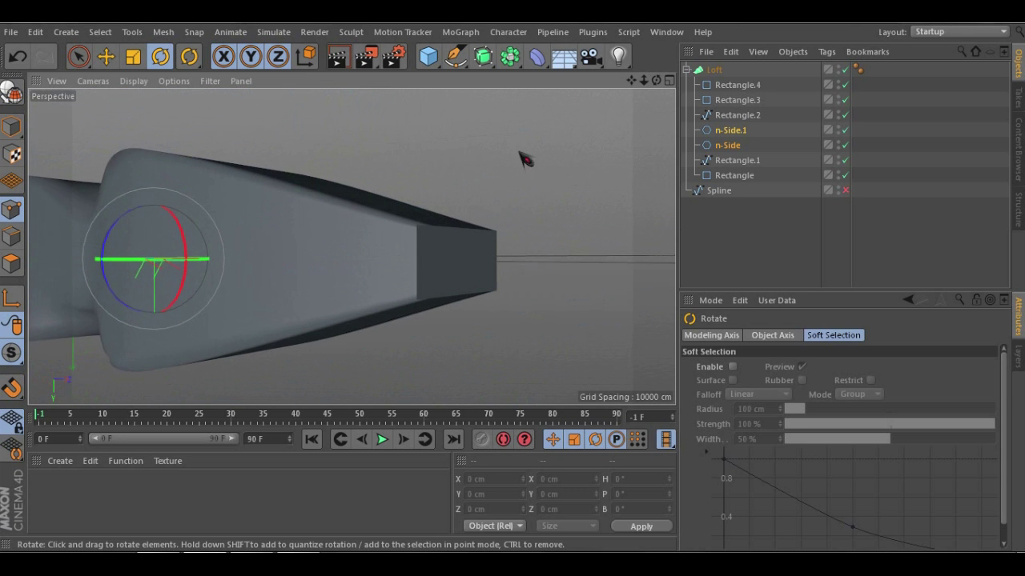
{"action": "left_click", "coordinate": [720, 84]}
{"action": "key", "text": "e"}
{"action": "left_click_drag", "start_coordinate": [551, 266], "coordinate": [614, 271], "text": "ctrl"}
{"action": "left_click_drag", "start_coordinate": [614, 271], "coordinate": [490, 228], "text": "alt"}
Add a circle spline to the Loft beyond its narrow rectangular end
{"action": "left_click_drag", "start_coordinate": [454, 64], "coordinate": [617, 106]}
{"action": "left_click_drag", "start_coordinate": [240, 200], "coordinate": [449, 209], "text": "alt"}
{"action": "key", "text": "r"}
{"action": "left_click_drag", "start_coordinate": [517, 176], "coordinate": [506, 213]}
{"action": "key", "text": "space"}
Set the Circle.1 radius to 158 cm and shift it along Z inside the flared end
{"action": "left_click_drag", "start_coordinate": [352, 209], "coordinate": [503, 211], "text": "alt"}
{"action": "left_click_drag", "start_coordinate": [822, 392], "coordinate": [823, 416]}
{"action": "left_click_drag", "start_coordinate": [545, 240], "coordinate": [449, 252], "text": "alt"}
{"action": "left_click_drag", "start_coordinate": [504, 259], "coordinate": [477, 255]}
{"action": "left_click_drag", "start_coordinate": [477, 250], "coordinate": [434, 233], "text": "alt"}
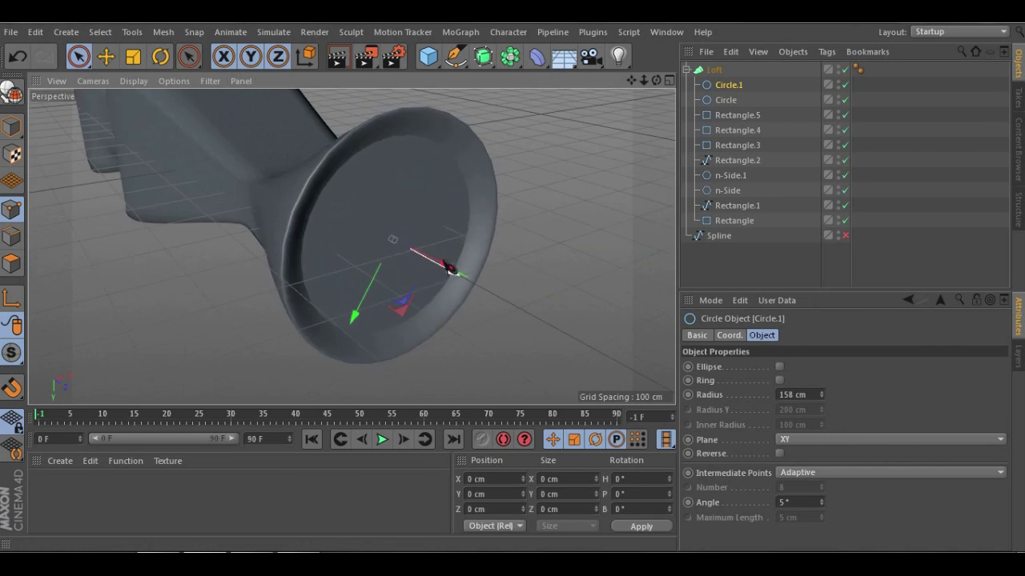
Duplicate the inner circle, reduce the copy's radius to 96 cm and reposition it along Z inside the flare
{"action": "left_click_drag", "start_coordinate": [454, 274], "coordinate": [438, 264], "text": "ctrl"}
{"action": "left_click_drag", "start_coordinate": [821, 394], "coordinate": [822, 416]}
{"action": "left_click_drag", "start_coordinate": [437, 264], "coordinate": [480, 282]}
{"action": "left_click_drag", "start_coordinate": [460, 272], "coordinate": [320, 224]}
Duplicate the 96 cm circle at the start of the Loft's children and pull it out along Z as a cylindrical extension
{"action": "left_click_drag", "start_coordinate": [732, 85], "coordinate": [730, 77], "text": "ctrl"}
{"action": "left_click_drag", "start_coordinate": [377, 232], "coordinate": [528, 268]}
{"action": "scroll", "coordinate": [298, 232], "scroll_direction": "down", "scroll_amount": 4}
{"action": "left_click_drag", "start_coordinate": [298, 233], "coordinate": [400, 257], "text": "alt"}
{"action": "scroll", "coordinate": [329, 274], "scroll_direction": "down", "scroll_amount": 3}
Disable the Loft, delete both n-Side splines from it, and enable it again
{"action": "left_click", "coordinate": [845, 69]}
{"action": "left_click_drag", "start_coordinate": [206, 158], "coordinate": [264, 248], "text": "alt"}
{"action": "left_click", "coordinate": [728, 221]}
{"action": "left_click", "coordinate": [731, 206], "text": "ctrl"}
{"action": "key", "text": "Delete"}
{"action": "left_click", "coordinate": [844, 70]}
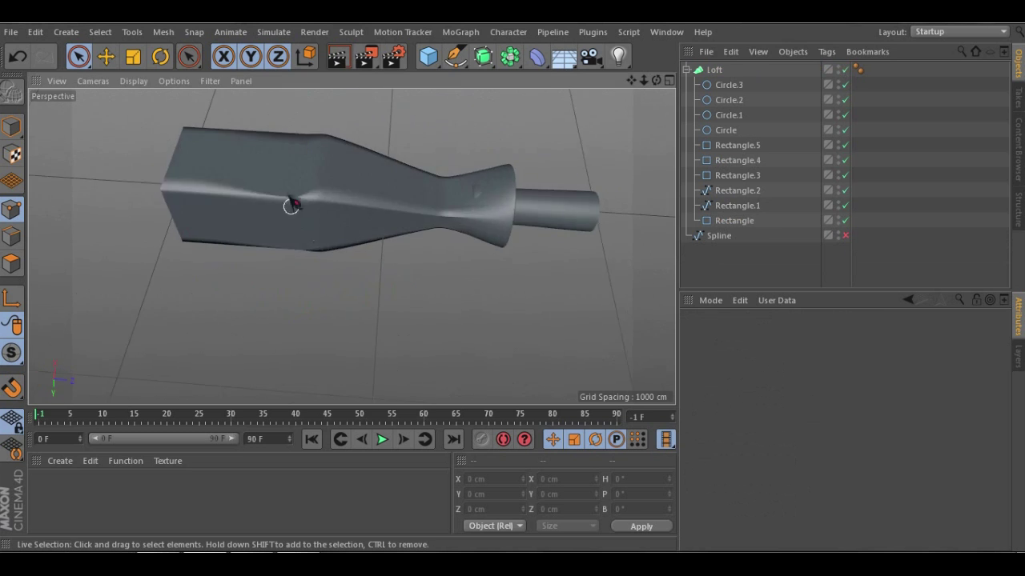
Delete the Rectangle.1 and Rectangle.2 splines from the Loft
{"action": "scroll", "coordinate": [354, 245], "scroll_direction": "up", "scroll_amount": 5}
{"action": "left_click_drag", "start_coordinate": [354, 245], "coordinate": [278, 251], "text": "alt"}
{"action": "left_click", "coordinate": [735, 221]}
{"action": "left_click", "coordinate": [740, 191]}
{"action": "left_click", "coordinate": [755, 208], "text": "ctrl"}
{"action": "key", "text": "Delete"}
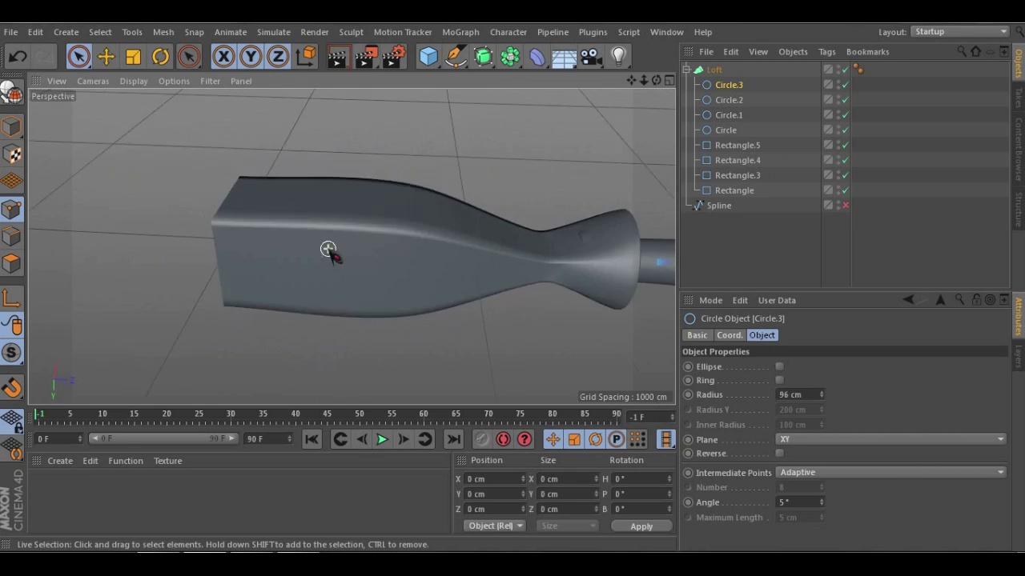
Set the radius of Circle.5 at the Loft's rear end to 150 cm
{"action": "left_click_drag", "start_coordinate": [327, 252], "coordinate": [560, 247]}
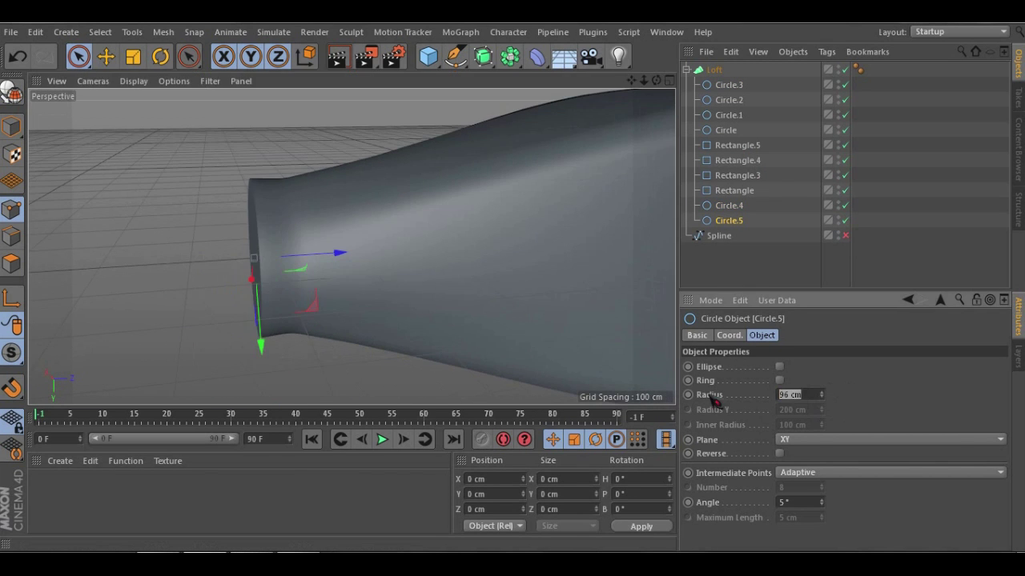
{"action": "type", "text": "150"}
{"action": "key", "text": "Return"}
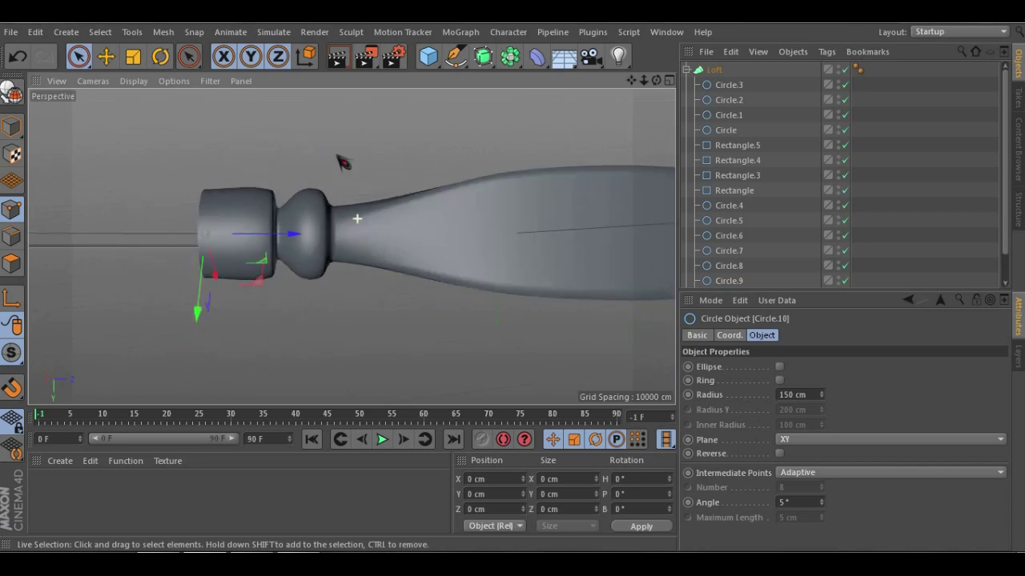
Delete the splines Circle.3, Circle.2, Circle.1 and Circle from the start of the Loft's children
{"action": "mouse_move", "coordinate": [340, 160]}
{"action": "left_mouse_down", "text": "alt"}
{"action": "mouse_move", "coordinate": [441, 121]}
{"action": "mouse_move", "coordinate": [192, 233]}
{"action": "left_mouse_up", "text": "alt"}
{"action": "left_click_drag", "start_coordinate": [768, 85], "coordinate": [730, 130]}
{"action": "left_click_drag", "start_coordinate": [313, 286], "coordinate": [382, 277], "text": "alt"}
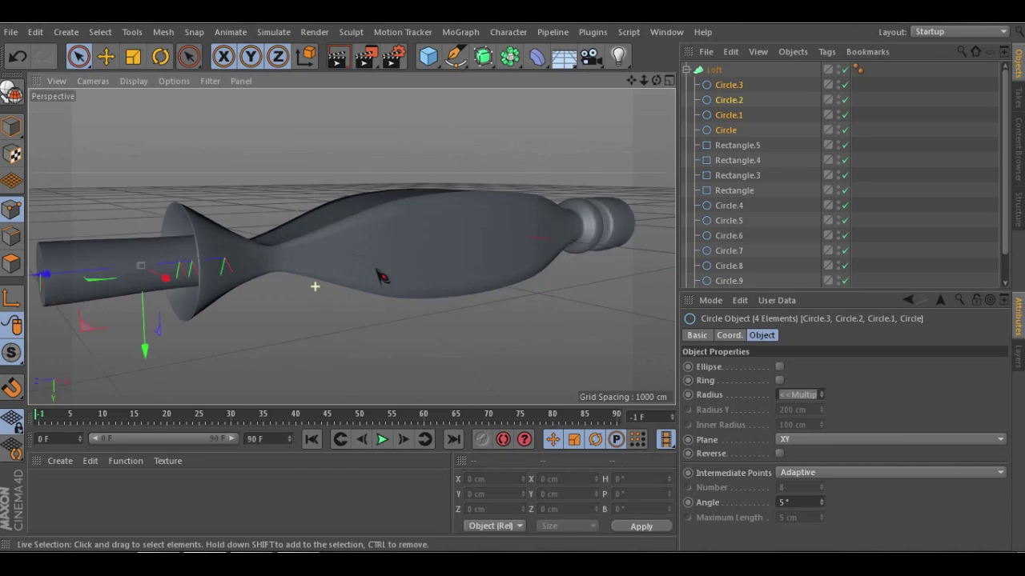
{"action": "left_click_drag", "start_coordinate": [768, 85], "coordinate": [733, 118]}
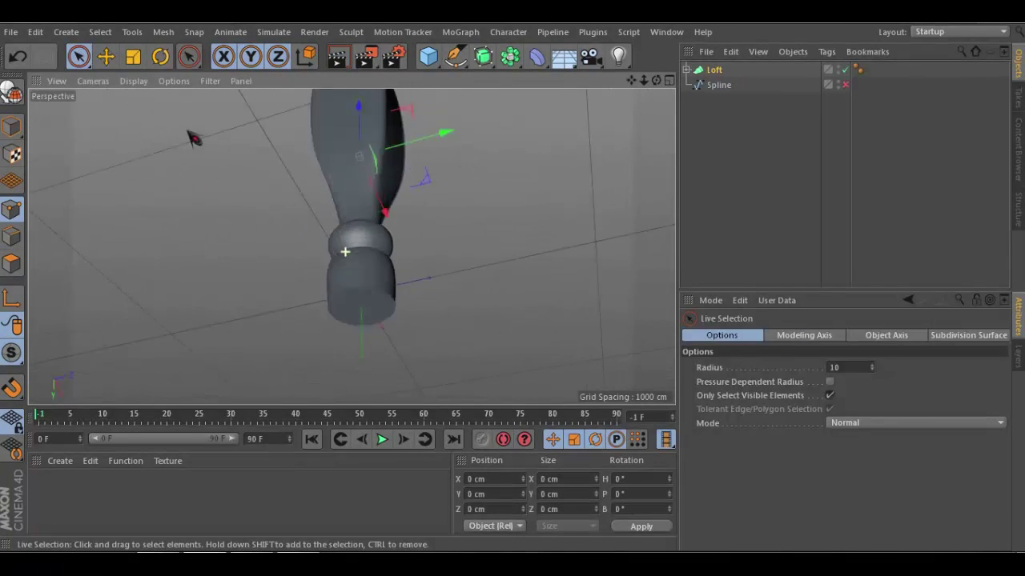
Scale down the Loft's four rectangle splines together to slim the square middle section
{"action": "left_click_drag", "start_coordinate": [195, 137], "coordinate": [296, 135], "text": "alt"}
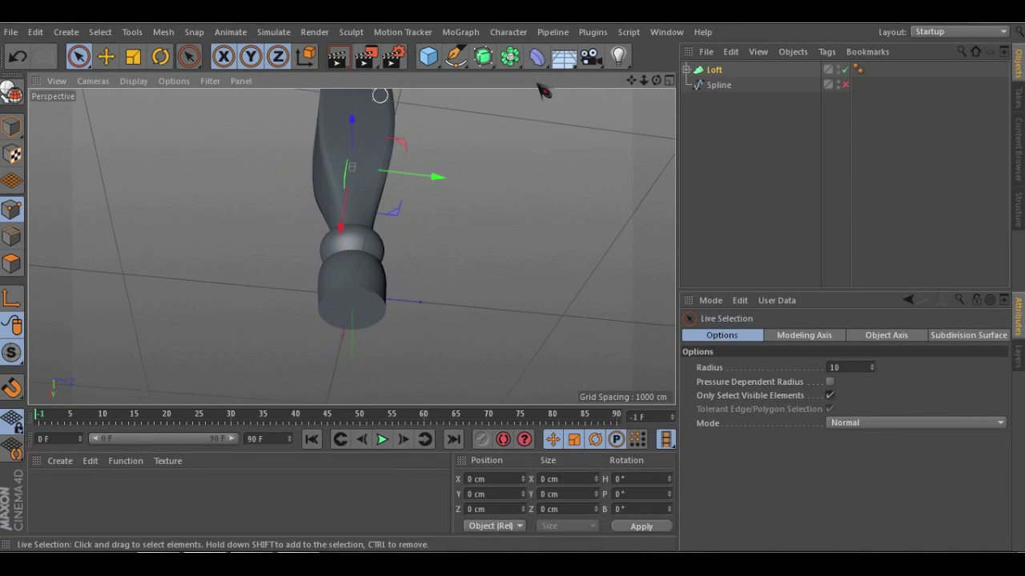
{"action": "left_click", "coordinate": [686, 71]}
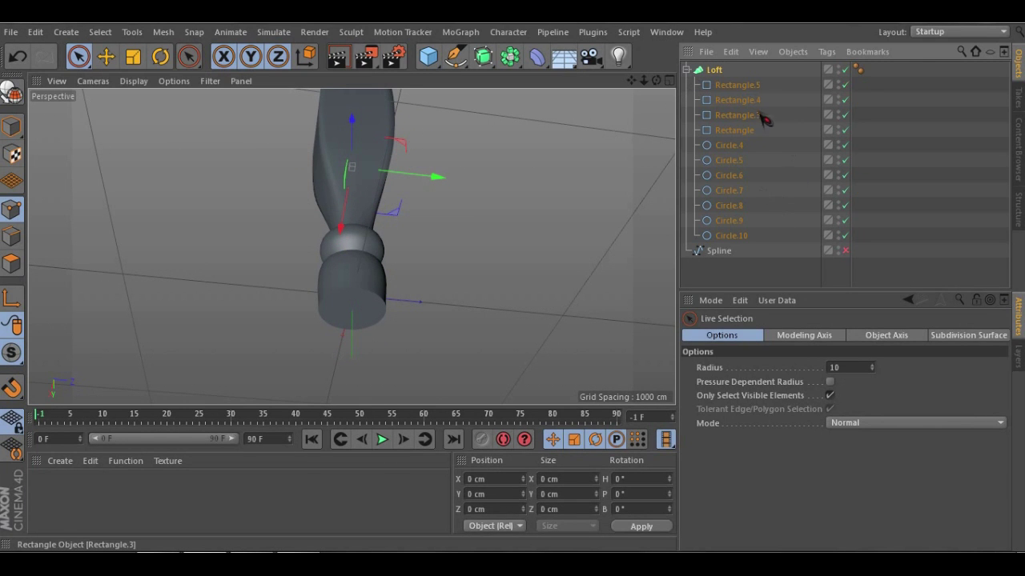
{"action": "left_click_drag", "start_coordinate": [749, 131], "coordinate": [747, 130]}
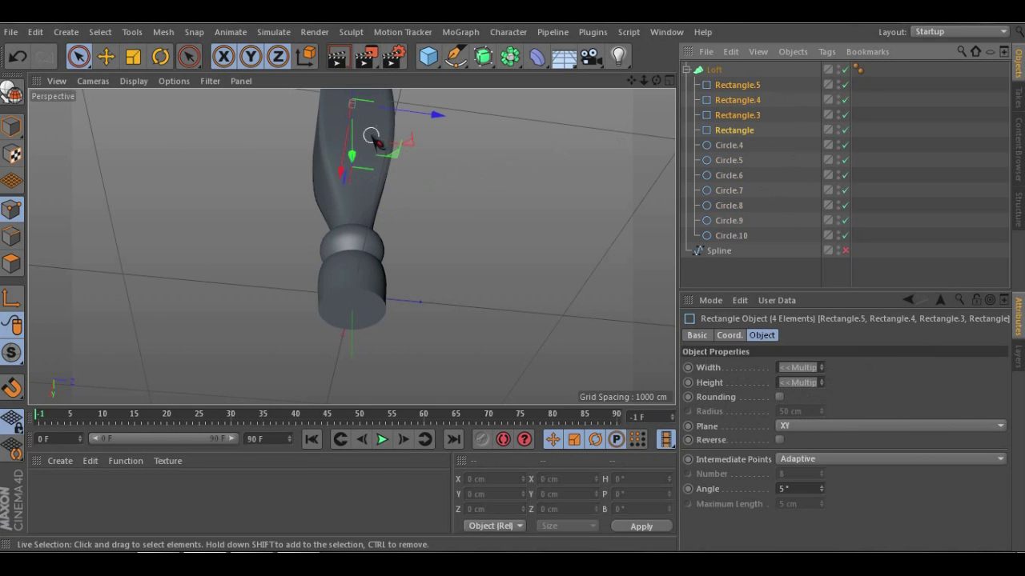
{"action": "left_click_drag", "start_coordinate": [376, 145], "coordinate": [293, 183], "text": "alt"}
{"action": "key", "text": "t"}
{"action": "left_click_drag", "start_coordinate": [568, 205], "coordinate": [348, 259]}
{"action": "key", "text": "space"}
{"action": "mouse_move", "coordinate": [334, 322]}
{"action": "left_mouse_down", "text": "alt"}
{"action": "mouse_move", "coordinate": [403, 283]}
{"action": "mouse_move", "coordinate": [365, 305]}
{"action": "mouse_move", "coordinate": [346, 330]}
{"action": "left_mouse_up", "text": "alt"}
{"action": "middle_click_drag", "start_coordinate": [344, 331], "coordinate": [361, 219], "text": "alt"}
{"action": "scroll", "coordinate": [341, 275], "scroll_direction": "up", "scroll_amount": 5}
{"action": "left_click_drag", "start_coordinate": [362, 219], "coordinate": [420, 196], "text": "alt"}
{"action": "middle_click_drag", "start_coordinate": [417, 193], "coordinate": [404, 230], "text": "alt"}
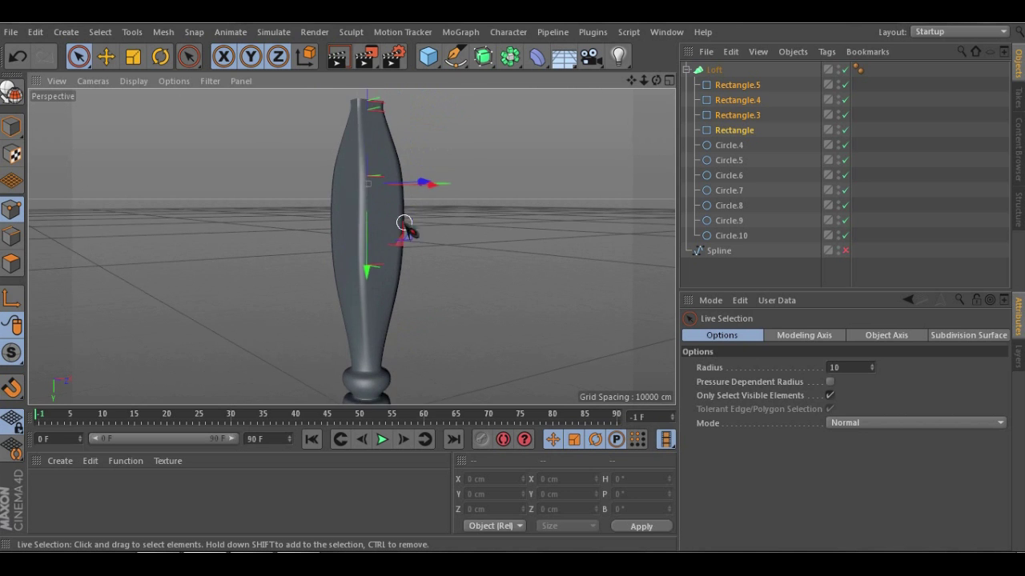
{"action": "scroll", "coordinate": [405, 231], "scroll_direction": "down", "scroll_amount": 2}
Collapse the Loft's hierarchy and move the whole Loft away from the world origin
{"action": "left_click", "coordinate": [686, 70]}
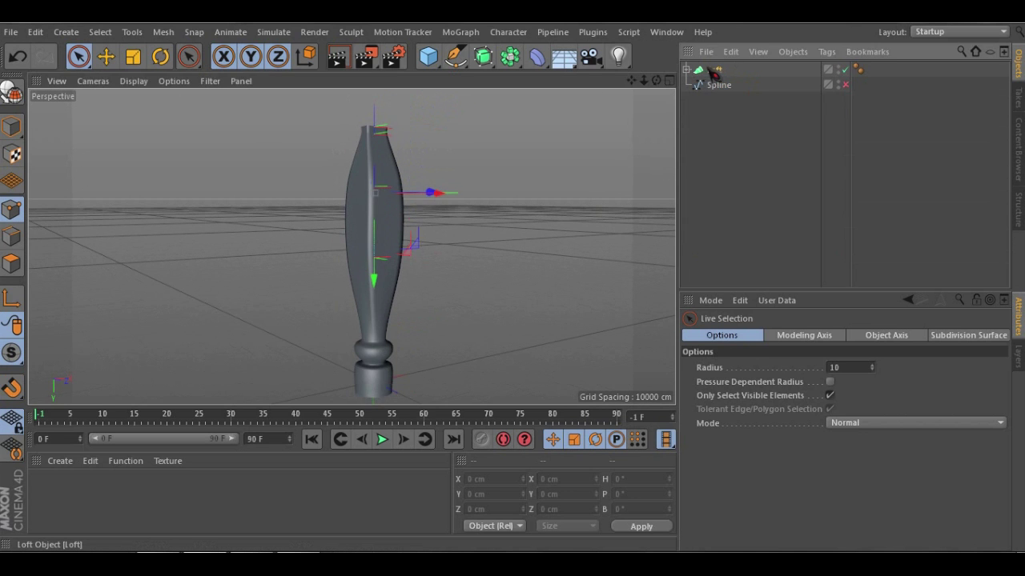
{"action": "left_click", "coordinate": [713, 71]}
{"action": "left_click_drag", "start_coordinate": [430, 281], "coordinate": [234, 253]}
Add a Sweep generator to the scene
{"action": "left_click", "coordinate": [484, 57]}
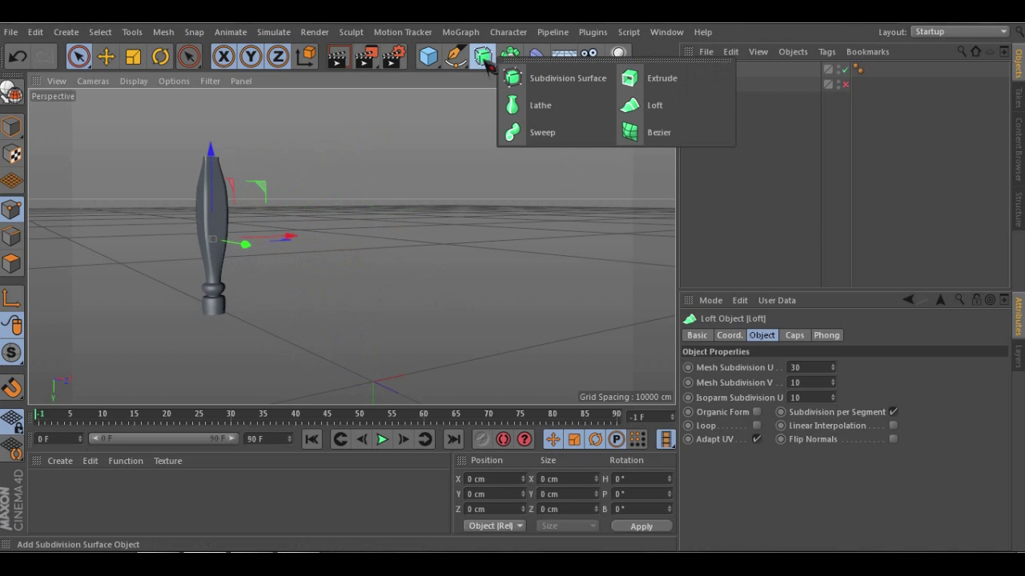
{"action": "left_click", "coordinate": [542, 133]}
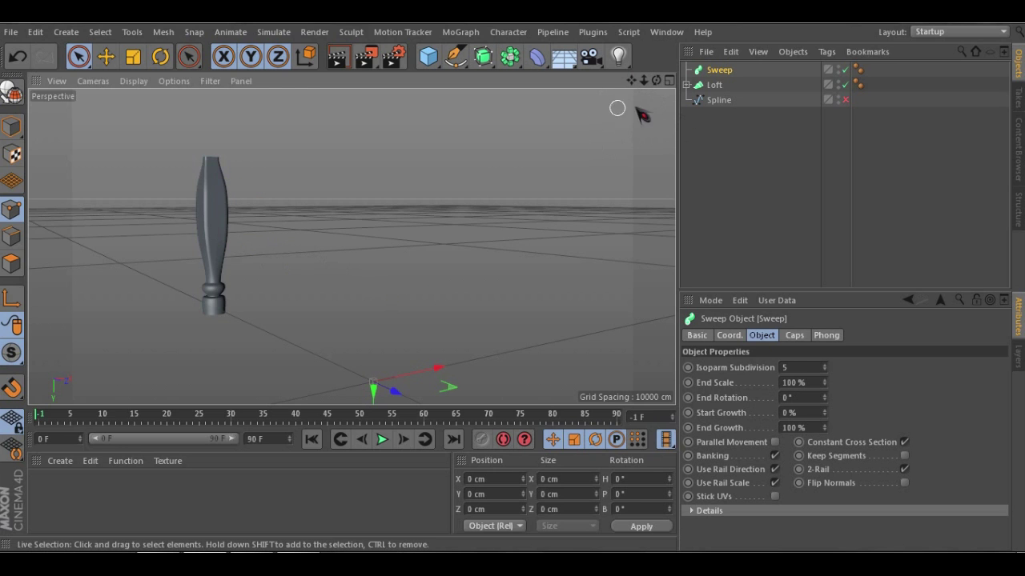
{"action": "left_click", "coordinate": [483, 58]}
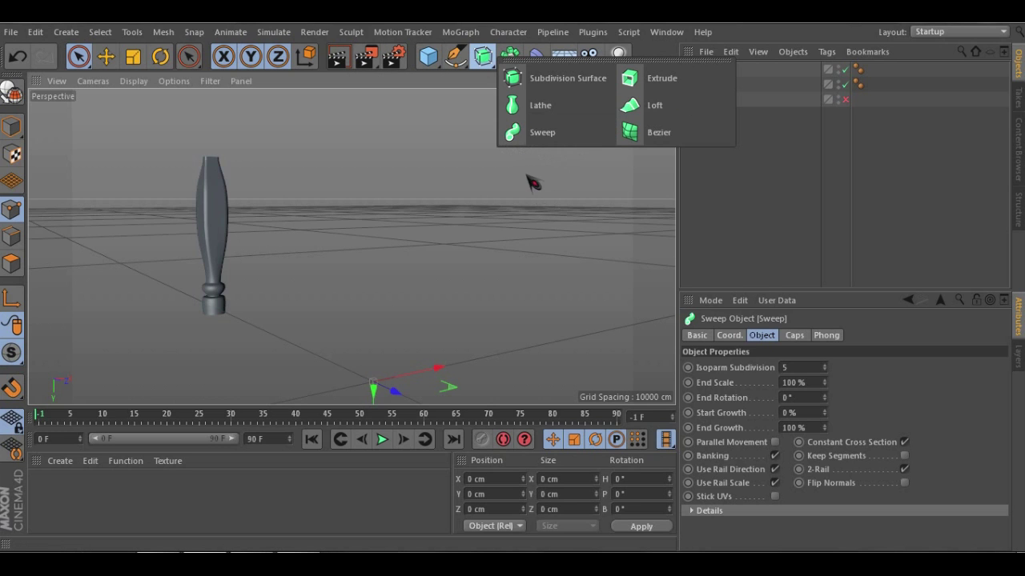
{"action": "left_click", "coordinate": [353, 339]}
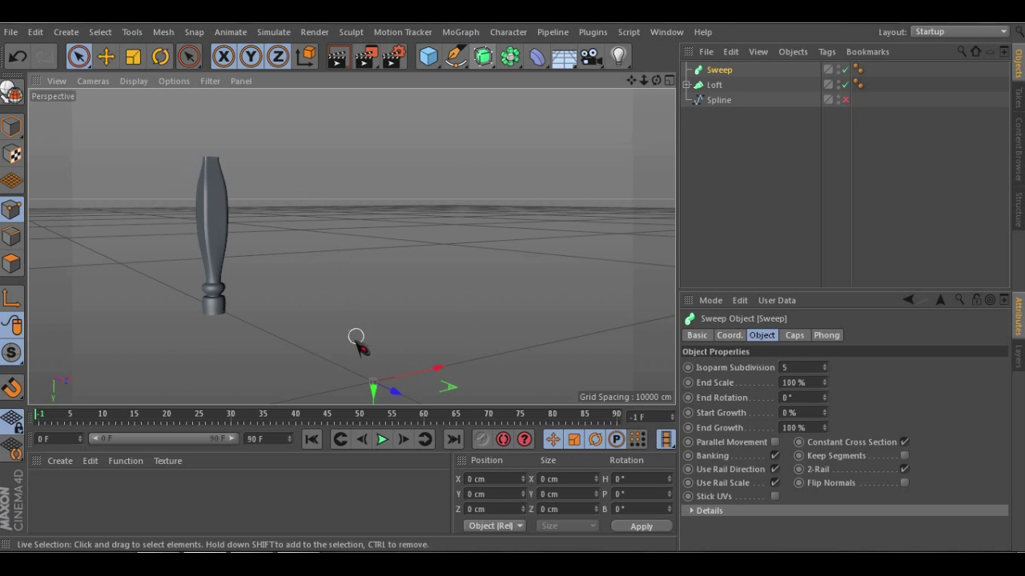
{"action": "left_click_drag", "start_coordinate": [395, 347], "coordinate": [532, 322], "text": "alt"}
{"action": "left_click_drag", "start_coordinate": [376, 240], "coordinate": [536, 242], "text": "alt"}
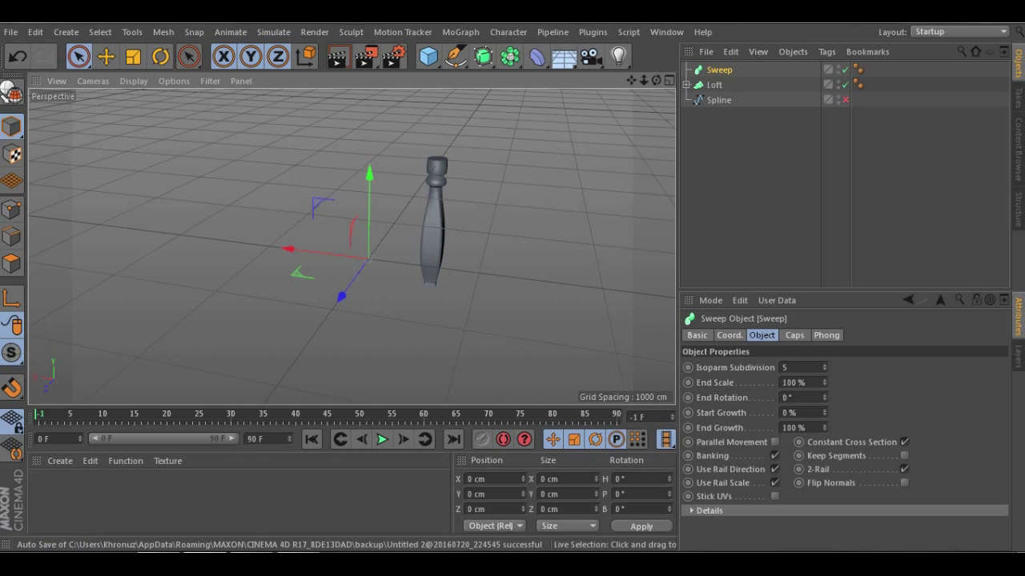
{"action": "scroll", "coordinate": [337, 243], "scroll_direction": "up", "scroll_amount": 4}
{"action": "left_click_drag", "start_coordinate": [339, 244], "coordinate": [485, 259], "text": "alt"}
{"action": "scroll", "coordinate": [415, 268], "scroll_direction": "up", "scroll_amount": 2}
{"action": "left_click_drag", "start_coordinate": [408, 226], "coordinate": [324, 225], "text": "alt"}
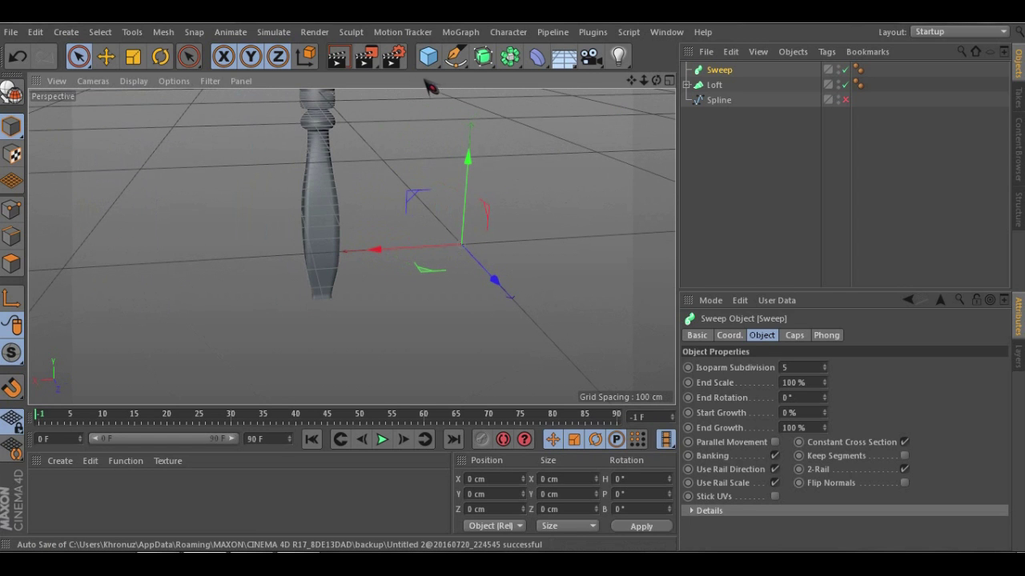
{"action": "left_click", "coordinate": [455, 56]}
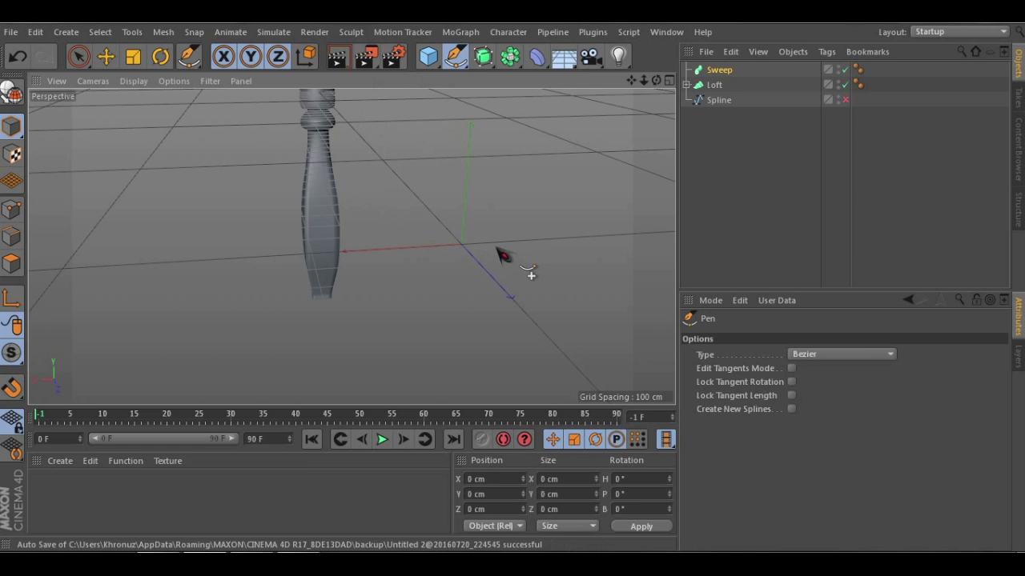
{"action": "key", "text": "F2"}
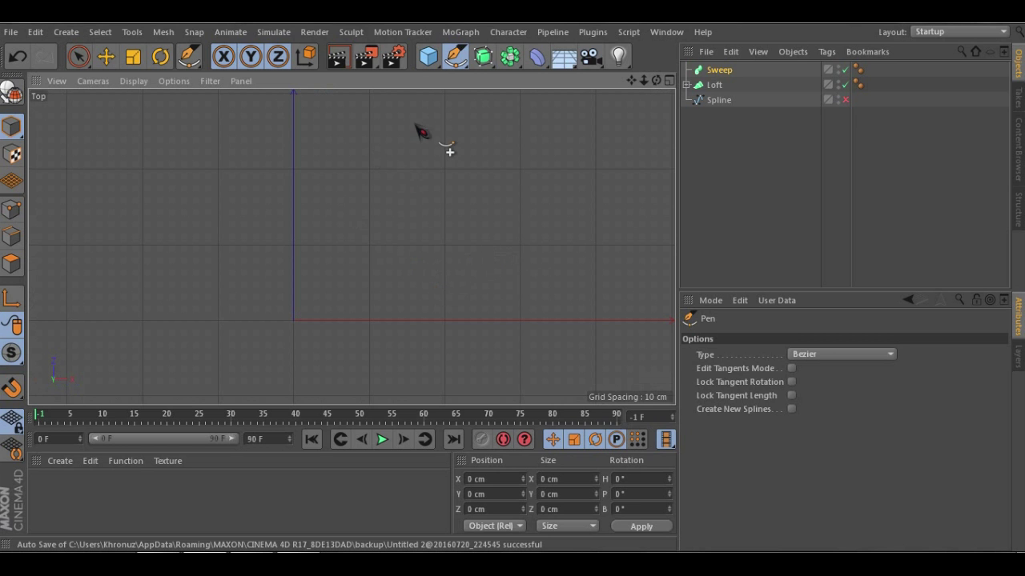
{"action": "key", "text": "F1"}
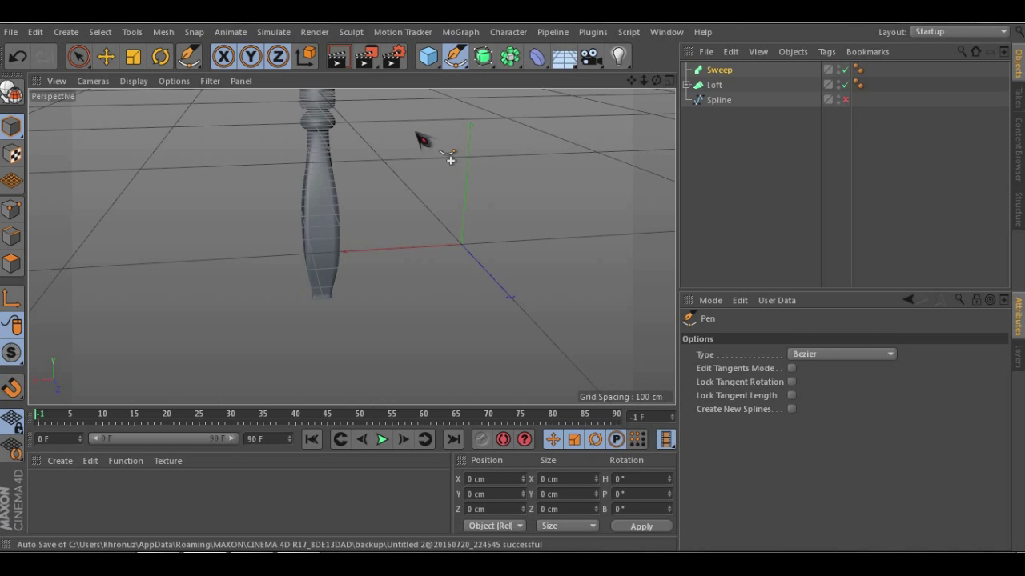
Add a 200 cm cube and move it along X to about 168 cm
{"action": "left_click", "coordinate": [427, 55]}
{"action": "left_click", "coordinate": [431, 71]}
{"action": "left_click", "coordinate": [429, 63]}
{"action": "left_click_drag", "start_coordinate": [534, 224], "coordinate": [179, 263], "text": "alt"}
{"action": "key", "text": "space"}
{"action": "scroll", "coordinate": [405, 305], "scroll_direction": "up", "scroll_amount": 4}
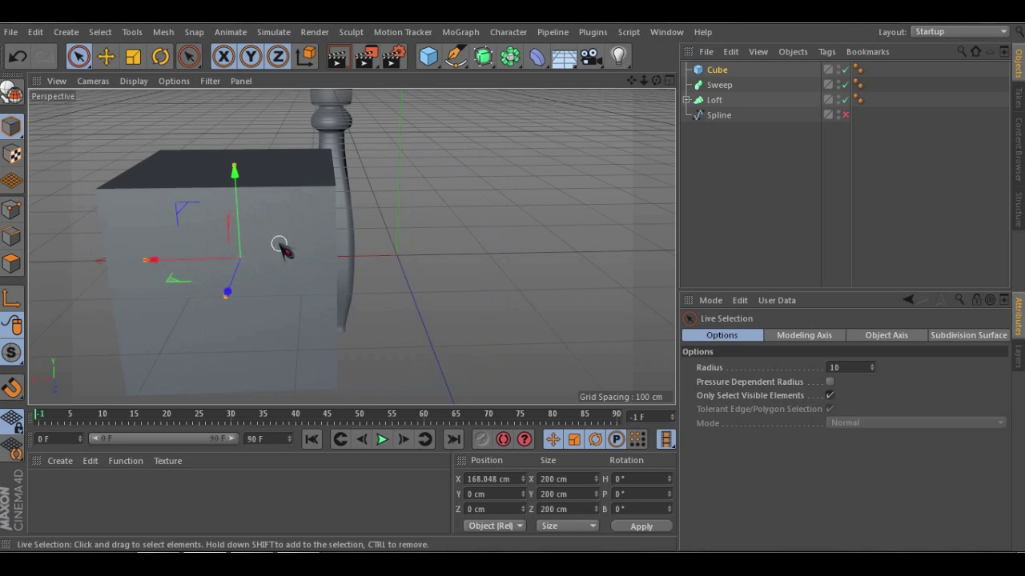
Reshape the cube into a wall about 11 cm thick and 443 cm long, placed at X -170 cm and Y about 50 cm
{"action": "left_click_drag", "start_coordinate": [285, 245], "coordinate": [229, 304], "text": "alt"}
{"action": "left_click_drag", "start_coordinate": [278, 265], "coordinate": [491, 235]}
{"action": "left_click_drag", "start_coordinate": [450, 202], "coordinate": [403, 105]}
{"action": "scroll", "coordinate": [340, 142], "scroll_direction": "up", "scroll_amount": 2}
{"action": "left_click_drag", "start_coordinate": [403, 174], "coordinate": [474, 188], "text": "alt"}
{"action": "left_click_drag", "start_coordinate": [406, 194], "coordinate": [452, 166], "text": "alt"}
{"action": "left_click_drag", "start_coordinate": [363, 166], "coordinate": [477, 243], "text": "alt"}
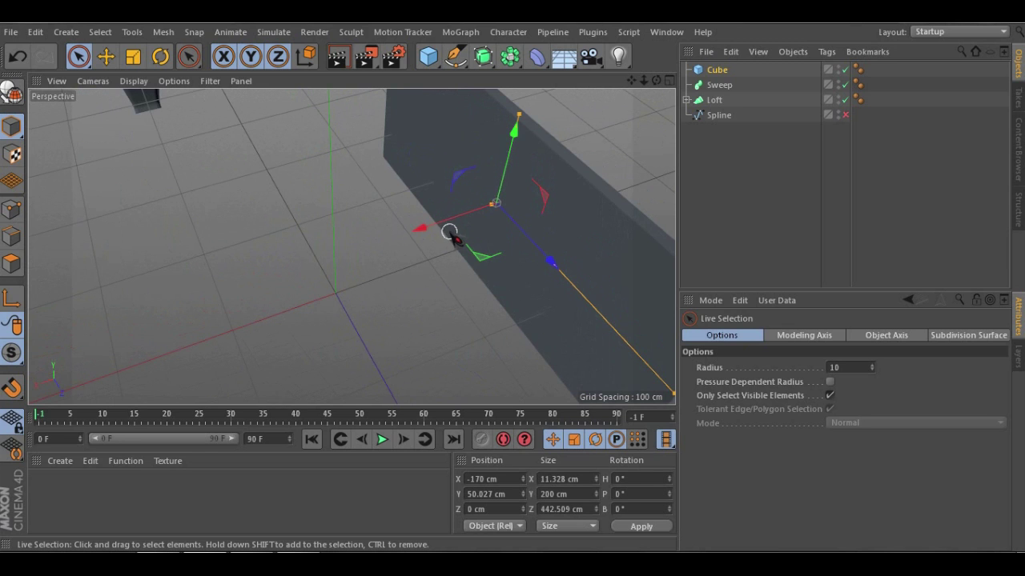
Draw a wavy five-point Bezier spline with the Pen in the Top view, starting at the wall's inner face
{"action": "key", "text": "F2"}
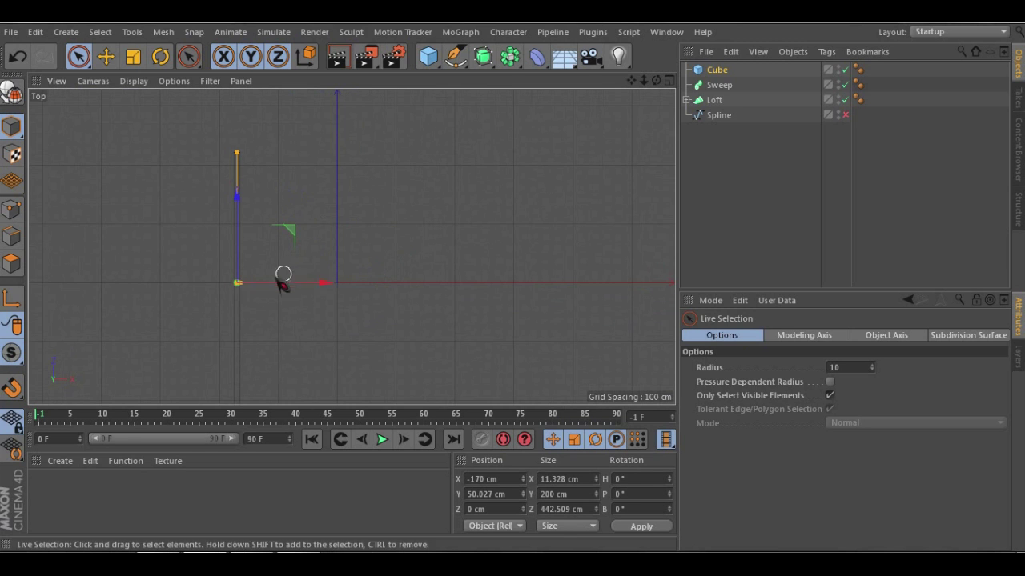
{"action": "left_click", "coordinate": [556, 199]}
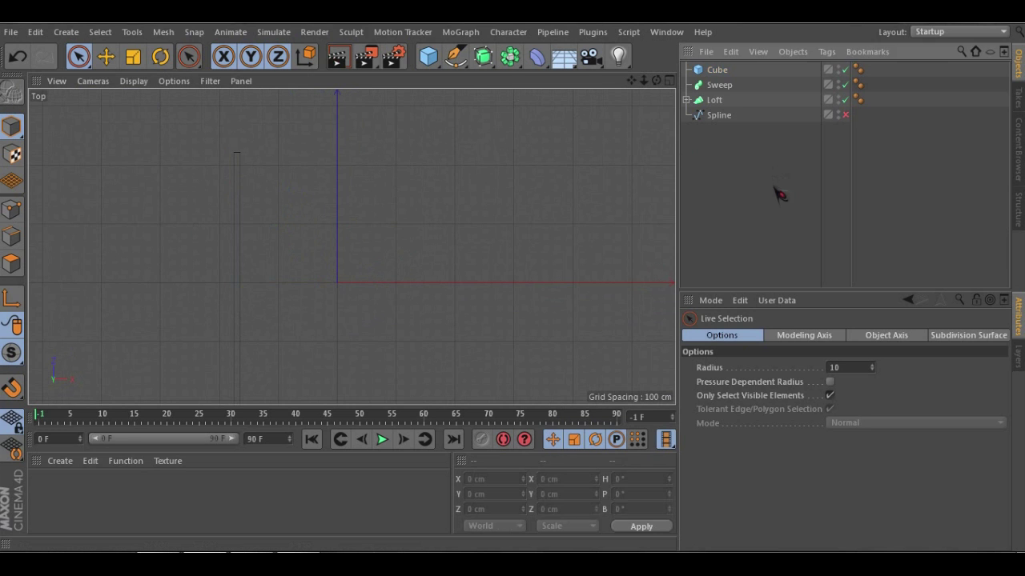
{"action": "left_click", "coordinate": [453, 58]}
{"action": "scroll", "coordinate": [304, 260], "scroll_direction": "up", "scroll_amount": 2}
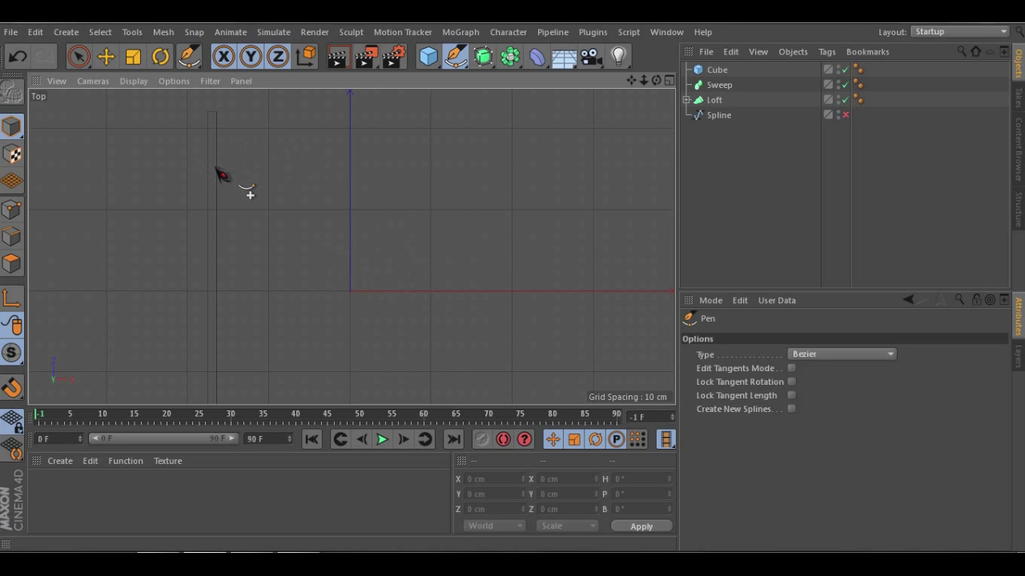
{"action": "left_click", "coordinate": [216, 168]}
{"action": "left_click_drag", "start_coordinate": [355, 185], "coordinate": [372, 204]}
{"action": "left_click_drag", "start_coordinate": [424, 286], "coordinate": [473, 294]}
{"action": "left_click_drag", "start_coordinate": [566, 220], "coordinate": [605, 224]}
{"action": "middle_click_drag", "start_coordinate": [602, 296], "coordinate": [473, 290], "text": "alt"}
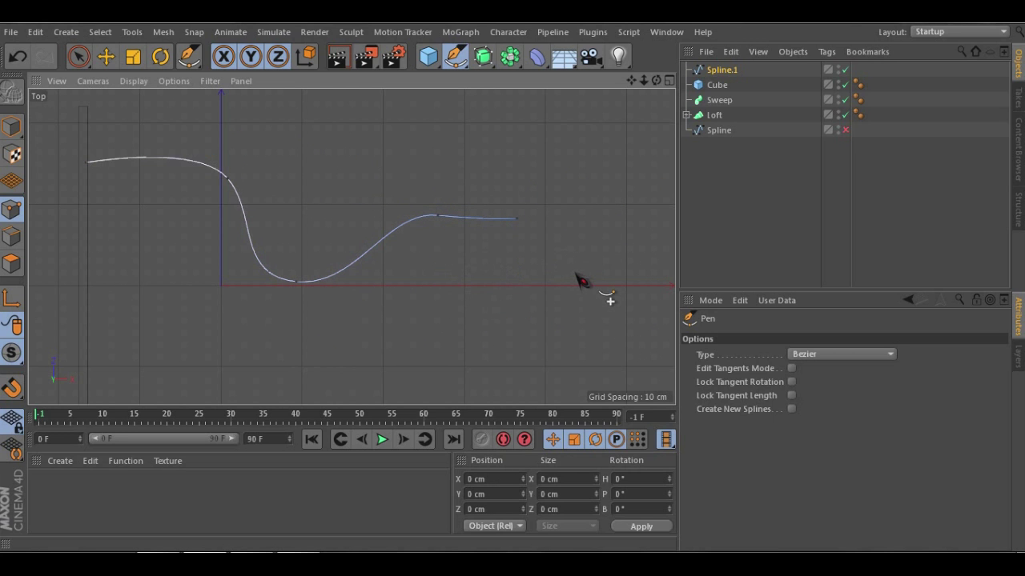
Move the wavy spline's free end point along Z to about 91 cm
{"action": "left_click", "coordinate": [105, 59]}
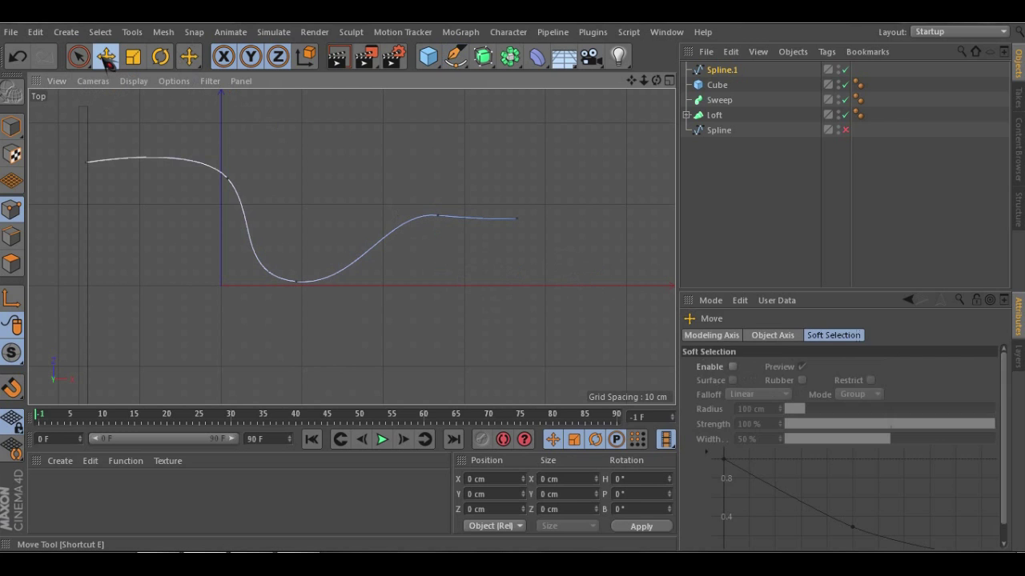
{"action": "left_click", "coordinate": [517, 218]}
{"action": "left_click_drag", "start_coordinate": [528, 174], "coordinate": [531, 170]}
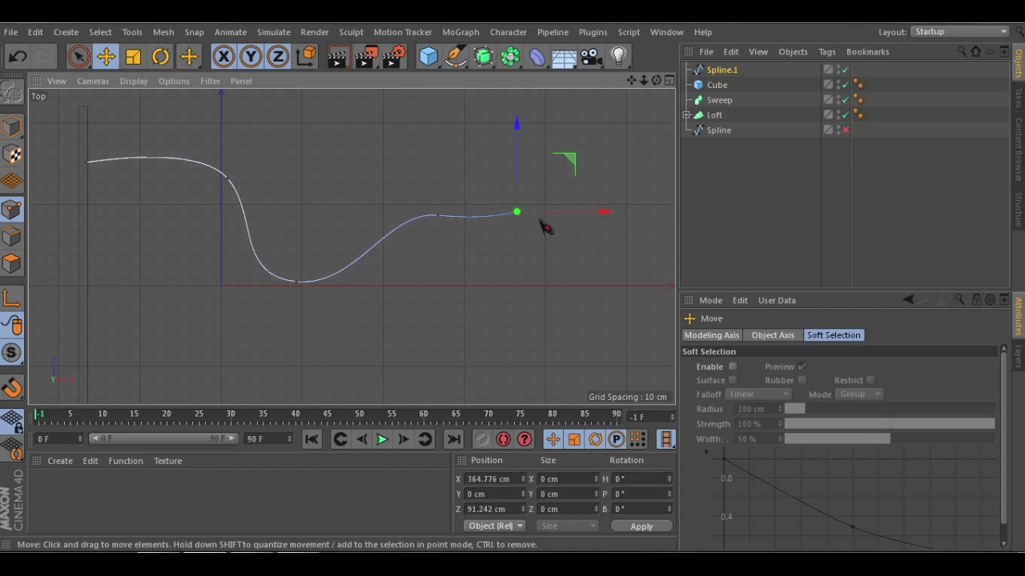
Add a circle spline and set its radius to 8 cm
{"action": "left_click", "coordinate": [455, 61]}
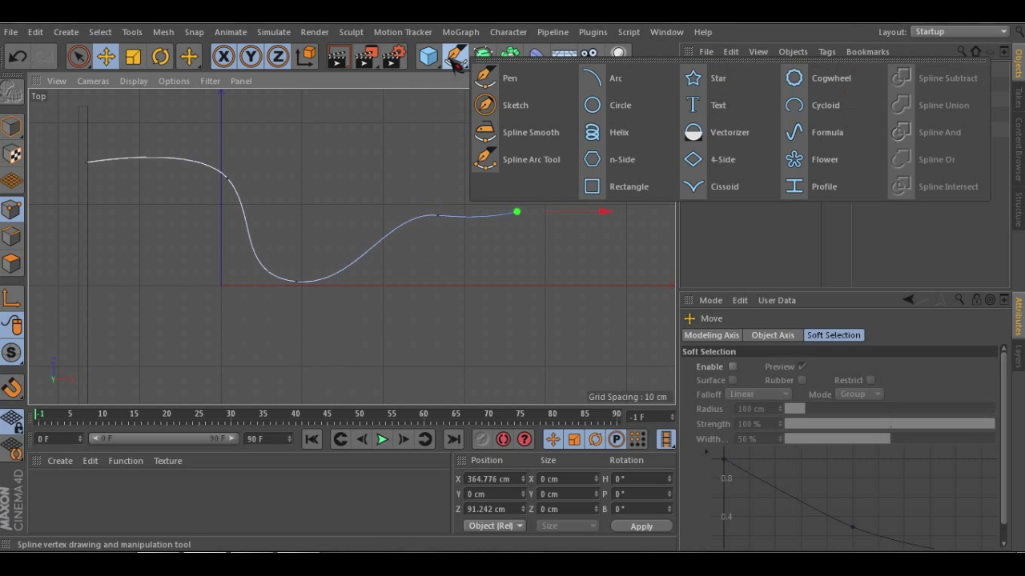
{"action": "left_click", "coordinate": [593, 108]}
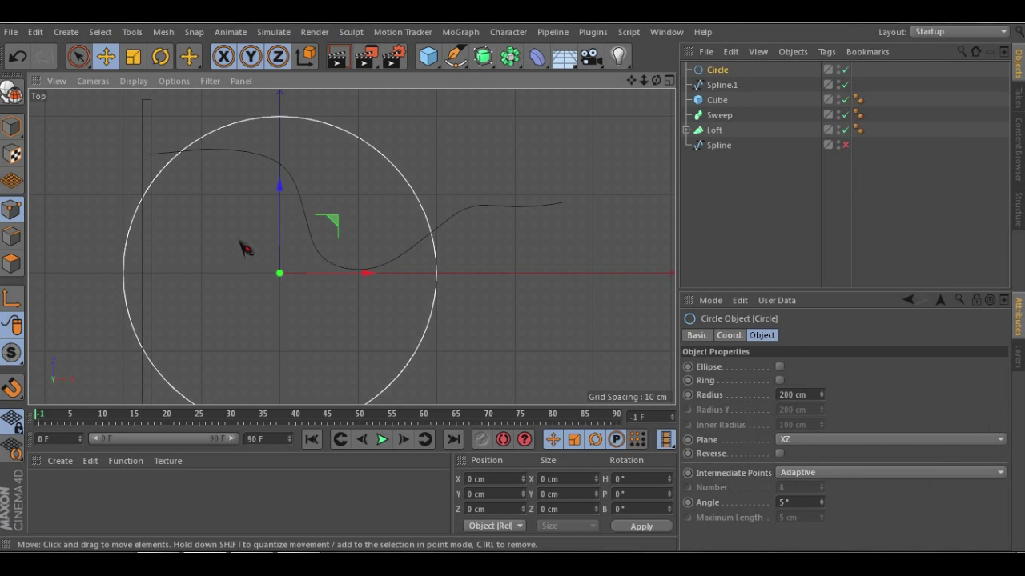
{"action": "left_click_drag", "start_coordinate": [285, 211], "coordinate": [304, 148]}
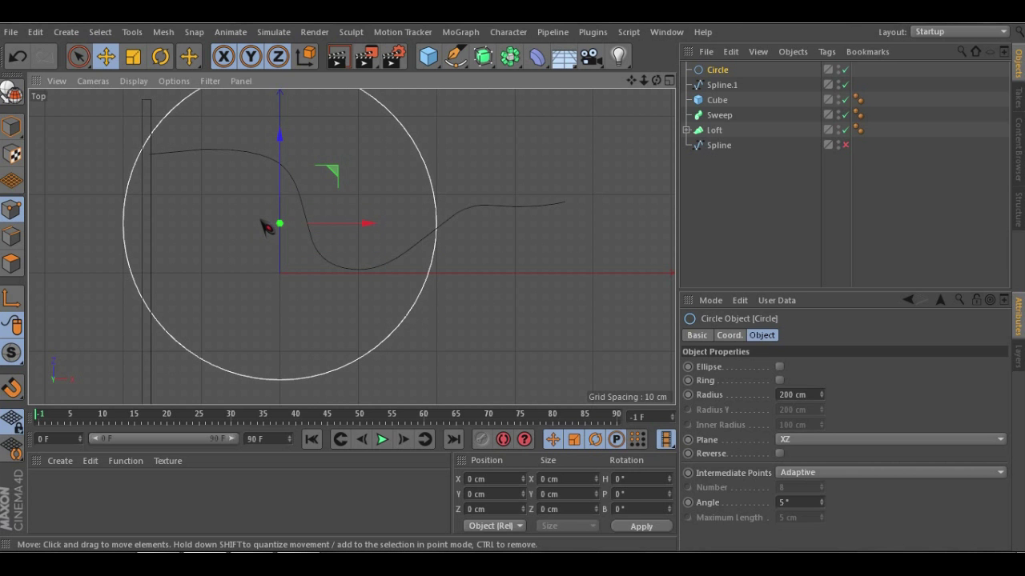
{"action": "key", "text": "F1"}
{"action": "scroll", "coordinate": [288, 166], "scroll_direction": "down", "scroll_amount": 5}
{"action": "left_click_drag", "start_coordinate": [352, 248], "coordinate": [353, 158], "text": "alt"}
{"action": "scroll", "coordinate": [442, 308], "scroll_direction": "up", "scroll_amount": 4}
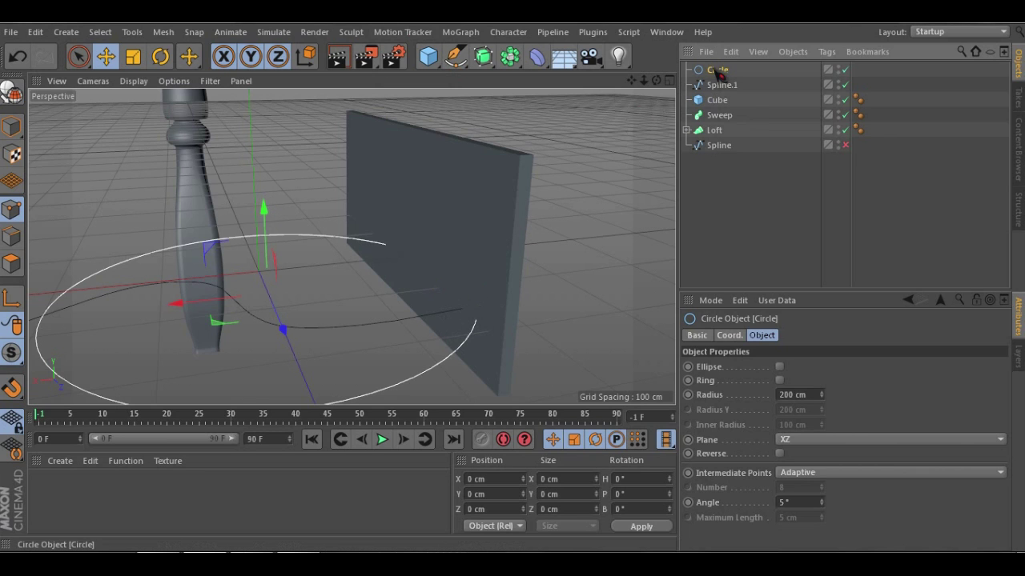
{"action": "left_click_drag", "start_coordinate": [822, 395], "coordinate": [823, 396]}
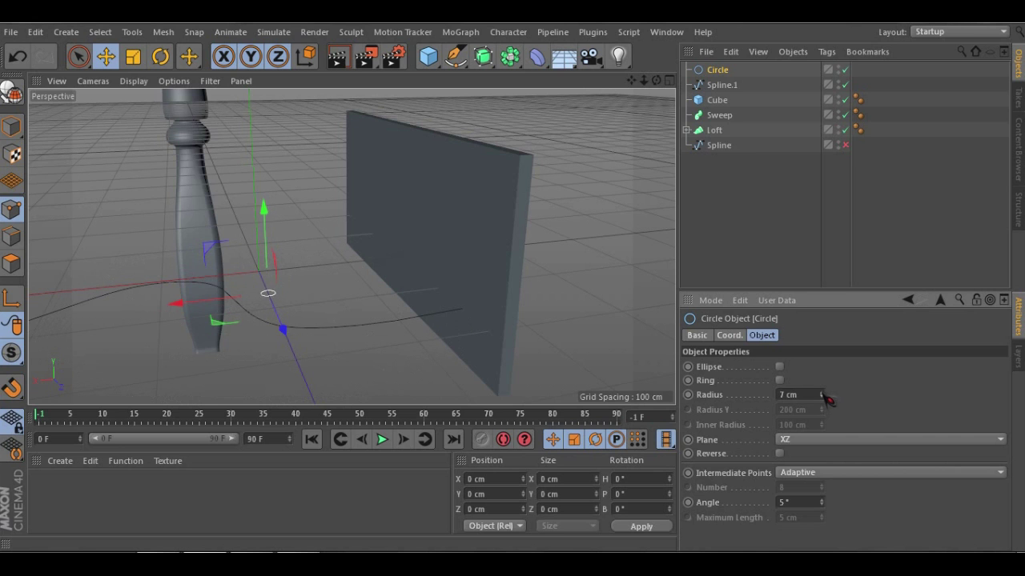
{"action": "left_click_drag", "start_coordinate": [823, 394], "coordinate": [823, 394]}
Move the circle to the wavy spline's end near the wall and set its plane to XY
{"action": "left_click_drag", "start_coordinate": [216, 322], "coordinate": [407, 344]}
{"action": "scroll", "coordinate": [472, 329], "scroll_direction": "up", "scroll_amount": 3}
{"action": "scroll", "coordinate": [472, 329], "scroll_direction": "up", "scroll_amount": 10}
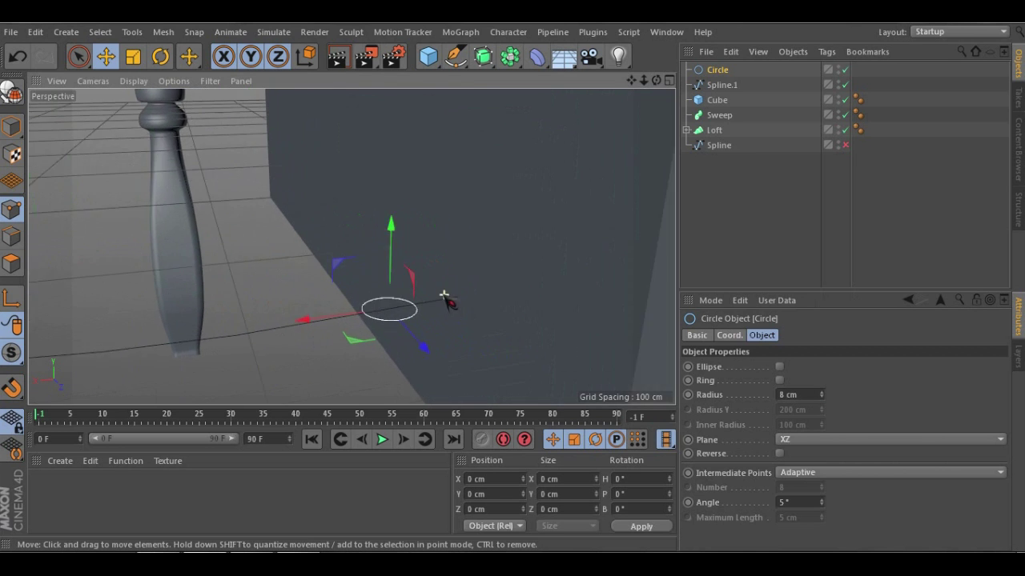
{"action": "left_click_drag", "start_coordinate": [480, 292], "coordinate": [384, 295], "text": "alt"}
{"action": "left_click_drag", "start_coordinate": [493, 309], "coordinate": [419, 269], "text": "alt"}
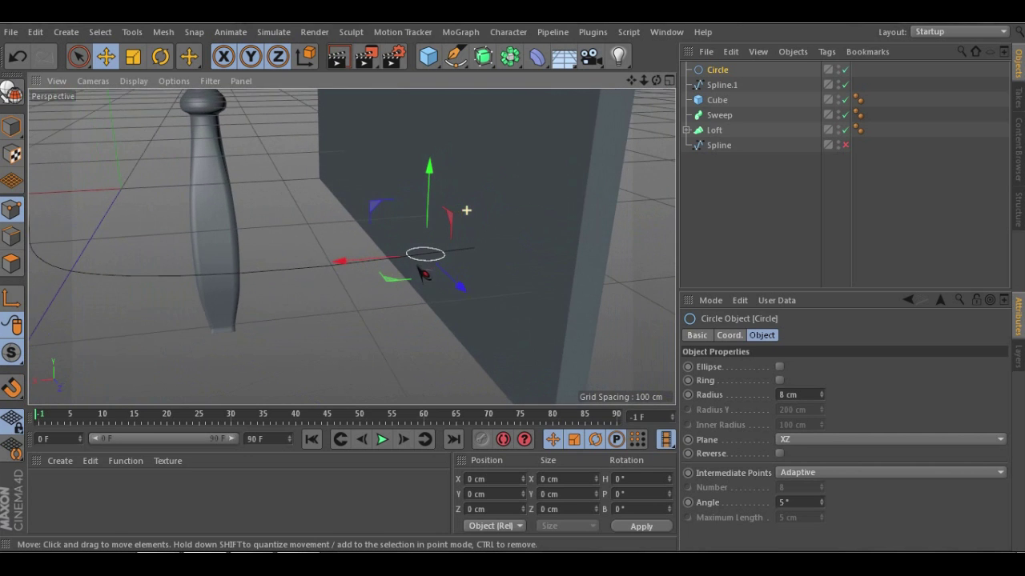
{"action": "left_click", "coordinate": [801, 442]}
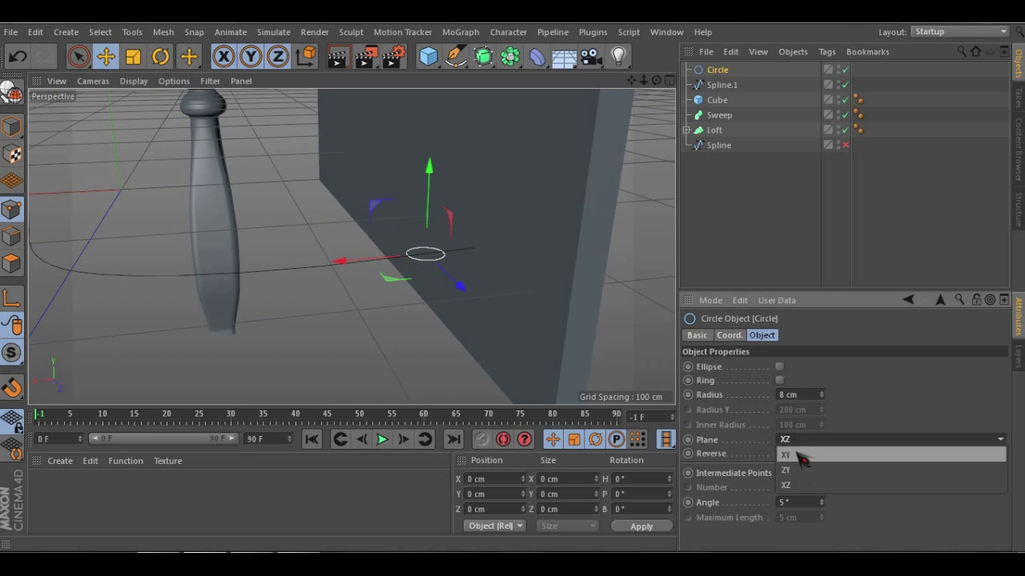
{"action": "left_click", "coordinate": [803, 454]}
{"action": "left_click_drag", "start_coordinate": [418, 269], "coordinate": [398, 279], "text": "alt"}
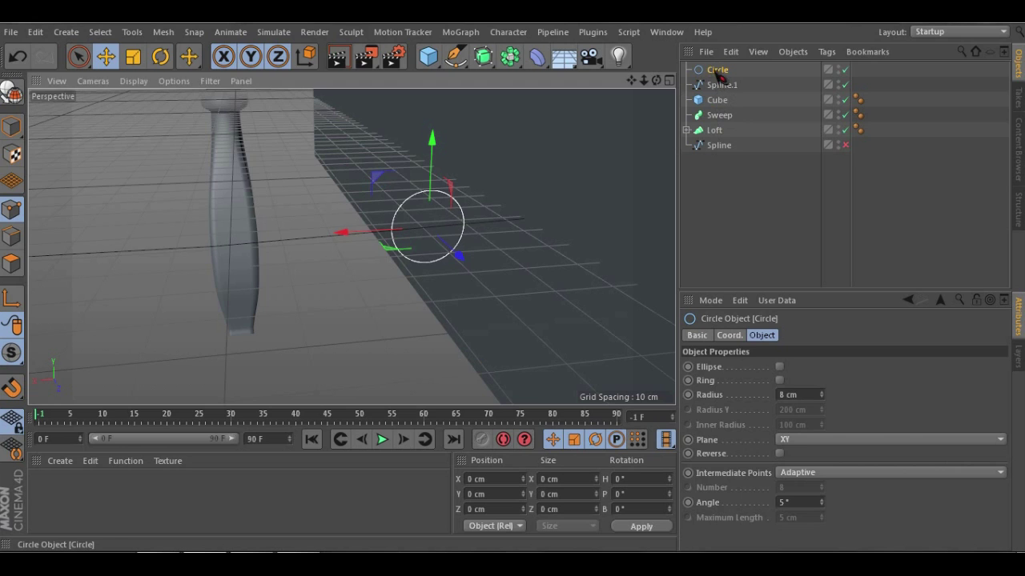
Make the circle and the wavy spline children of the Sweep, with the circle first as the profile
{"action": "left_click_drag", "start_coordinate": [724, 116], "coordinate": [726, 116]}
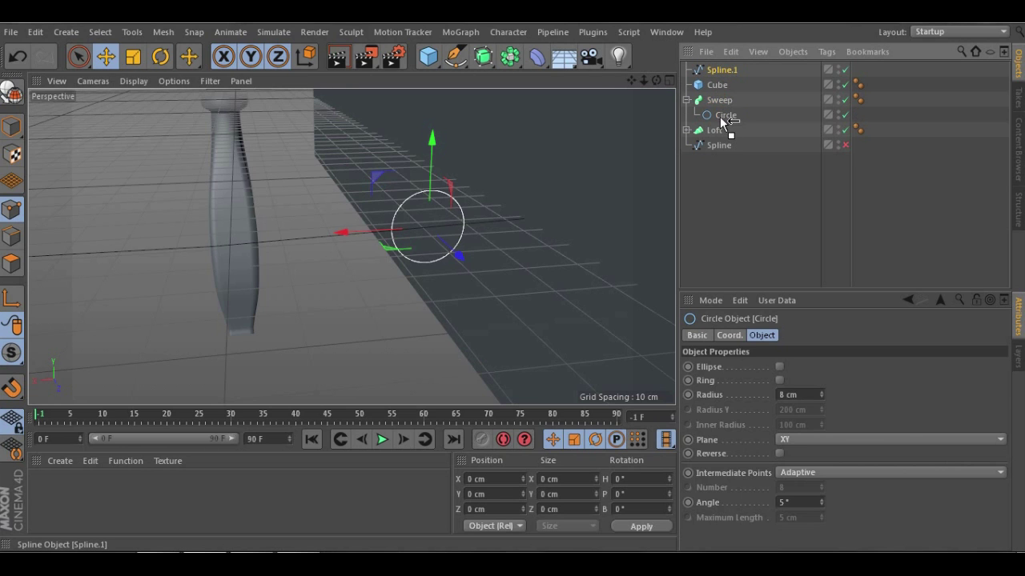
{"action": "left_click_drag", "start_coordinate": [720, 121], "coordinate": [721, 121]}
{"action": "scroll", "coordinate": [453, 238], "scroll_direction": "down", "scroll_amount": 6}
{"action": "left_click_drag", "start_coordinate": [399, 250], "coordinate": [272, 284], "text": "alt"}
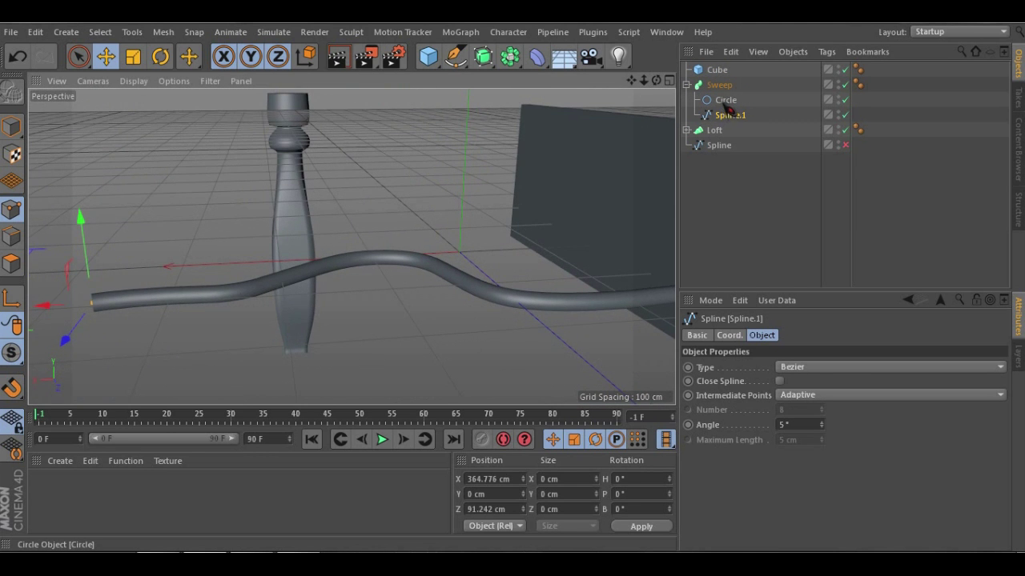
Try placing the wavy path spline above the circle under the Sweep and inspect the swept shape from several angles
{"action": "left_click", "coordinate": [724, 100]}
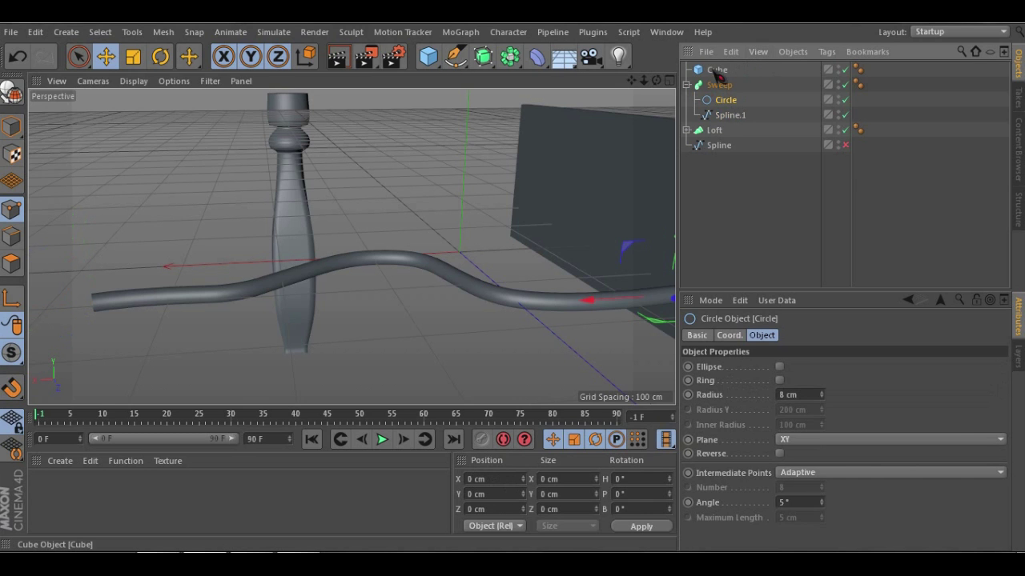
{"action": "left_click", "coordinate": [723, 118]}
{"action": "left_click", "coordinate": [724, 101]}
{"action": "left_click", "coordinate": [724, 117]}
{"action": "left_click", "coordinate": [725, 101]}
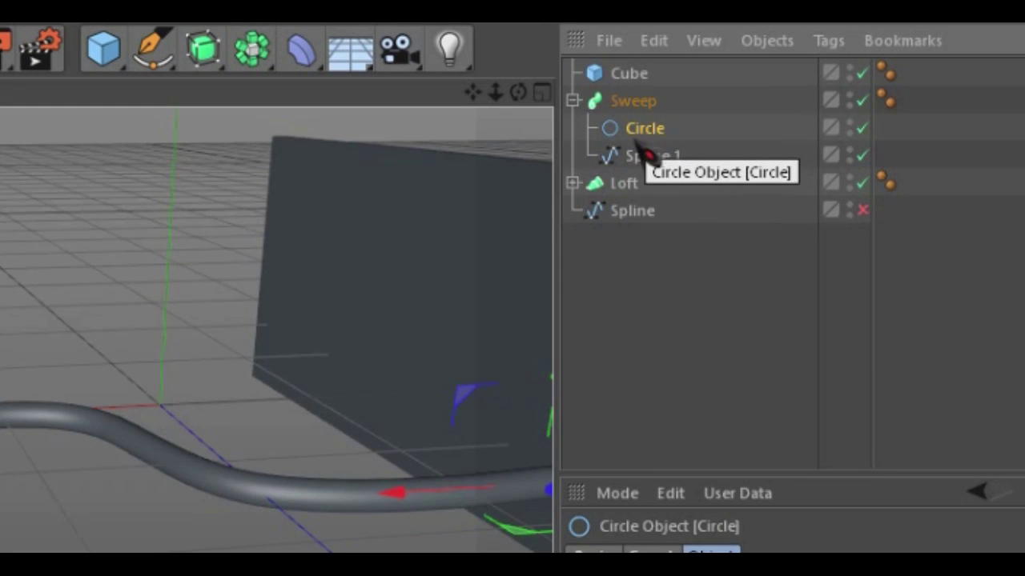
{"action": "left_click", "coordinate": [671, 138]}
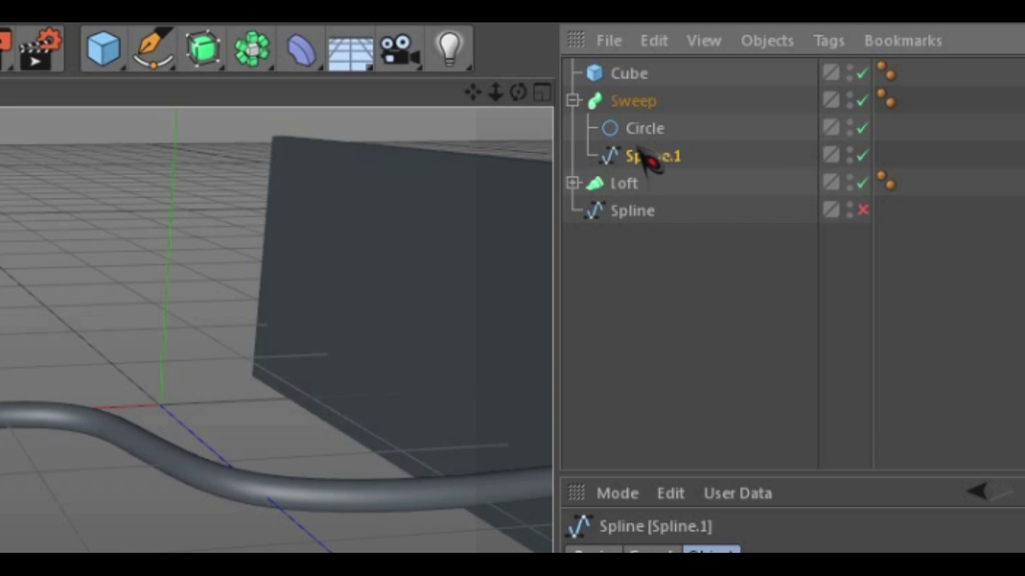
{"action": "left_click_drag", "start_coordinate": [641, 158], "coordinate": [626, 104]}
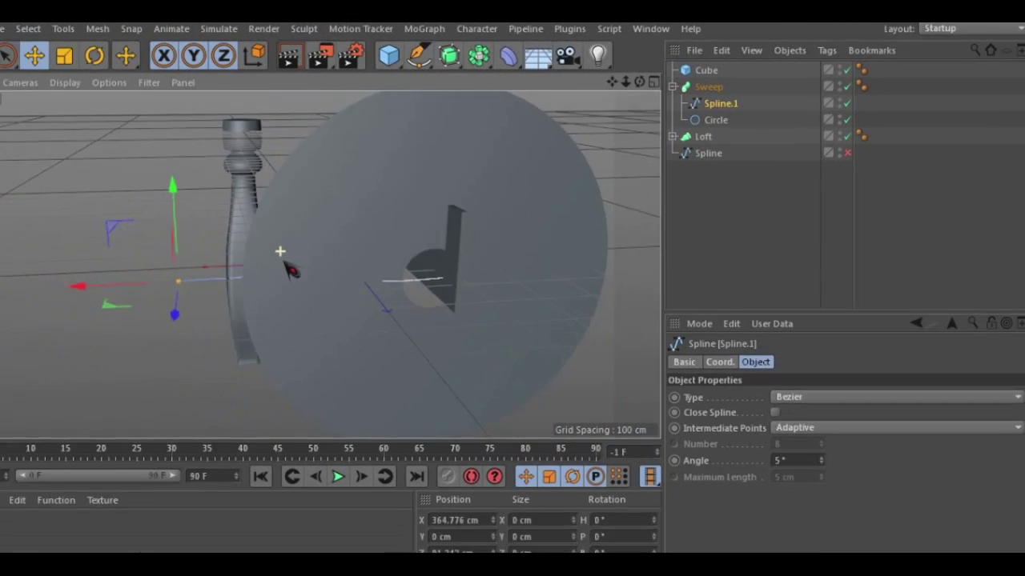
{"action": "left_click_drag", "start_coordinate": [285, 263], "coordinate": [343, 291], "text": "alt"}
{"action": "scroll", "coordinate": [387, 270], "scroll_direction": "up", "scroll_amount": 3}
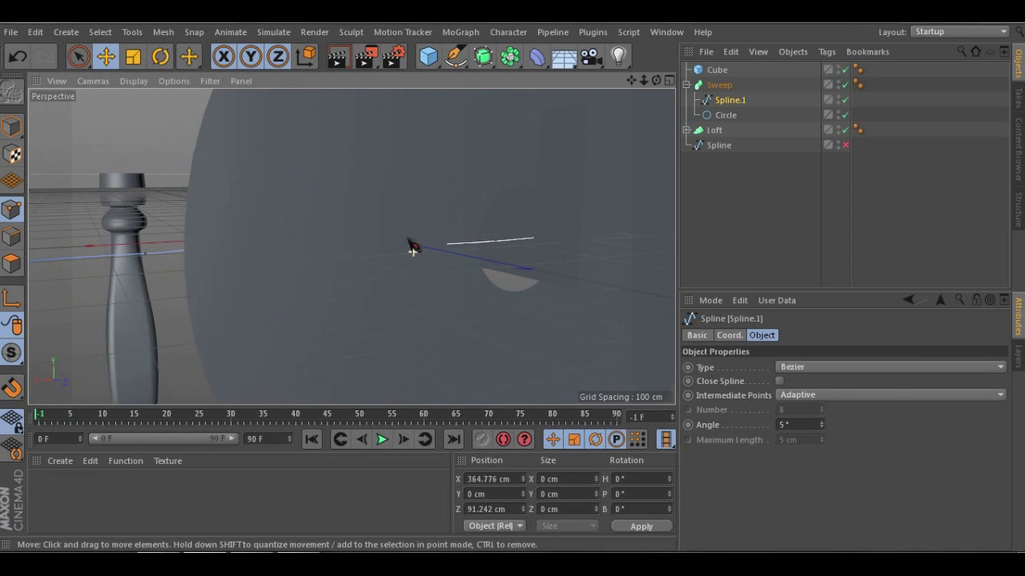
{"action": "left_click_drag", "start_coordinate": [385, 202], "coordinate": [323, 260], "text": "alt"}
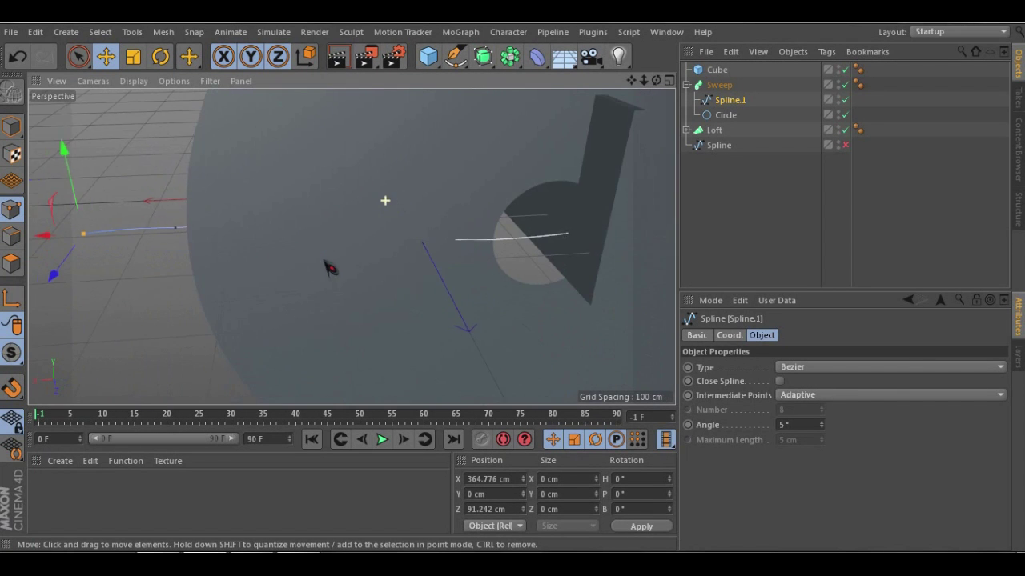
{"action": "left_click", "coordinate": [725, 119]}
{"action": "scroll", "coordinate": [353, 176], "scroll_direction": "down", "scroll_amount": 5}
{"action": "left_click_drag", "start_coordinate": [393, 130], "coordinate": [388, 99], "text": "alt"}
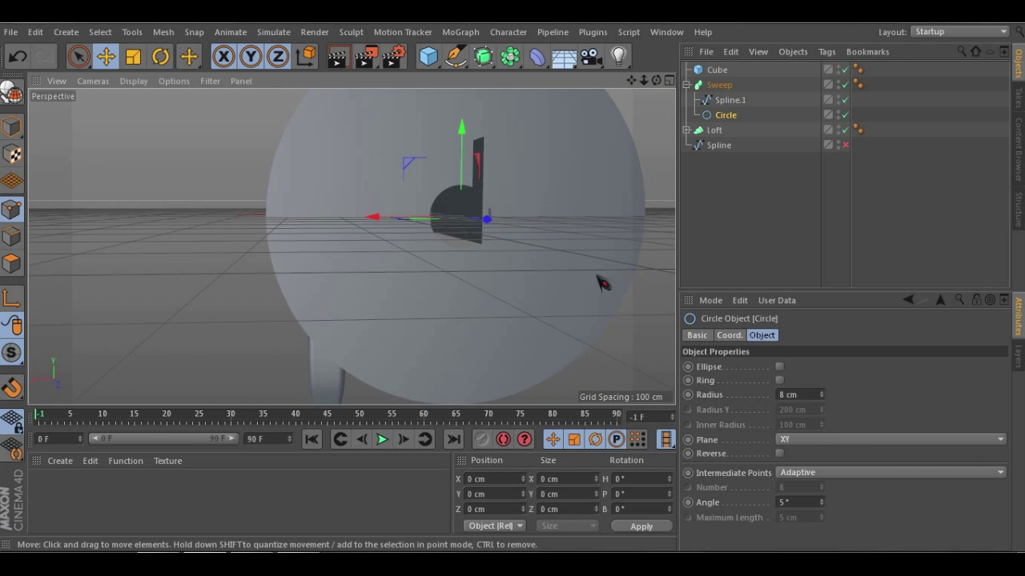
{"action": "scroll", "coordinate": [357, 249], "scroll_direction": "up", "scroll_amount": 3}
{"action": "middle_click_drag", "start_coordinate": [394, 179], "coordinate": [298, 243], "text": "alt"}
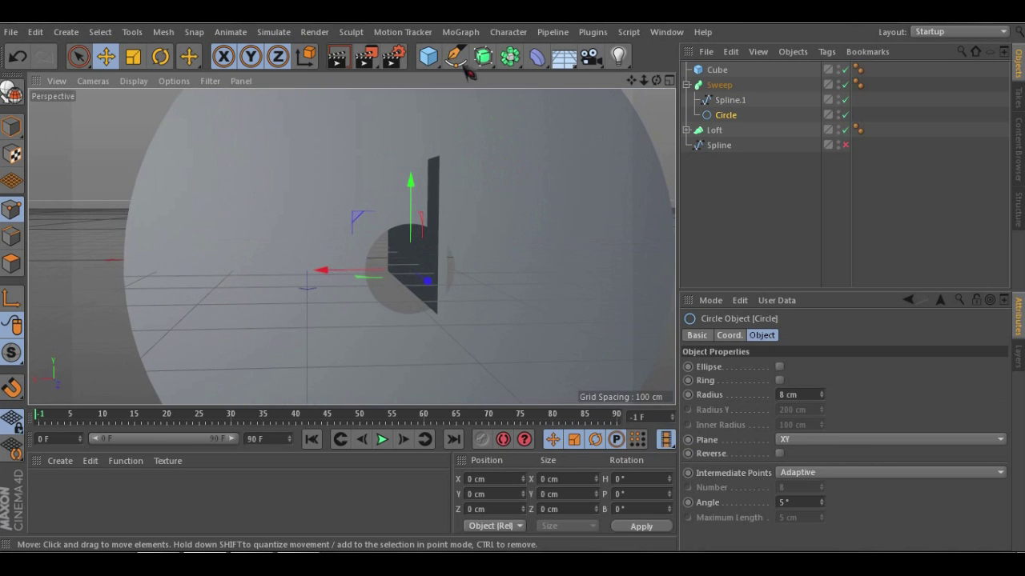
{"action": "left_click_drag", "start_coordinate": [257, 187], "coordinate": [365, 229], "text": "alt"}
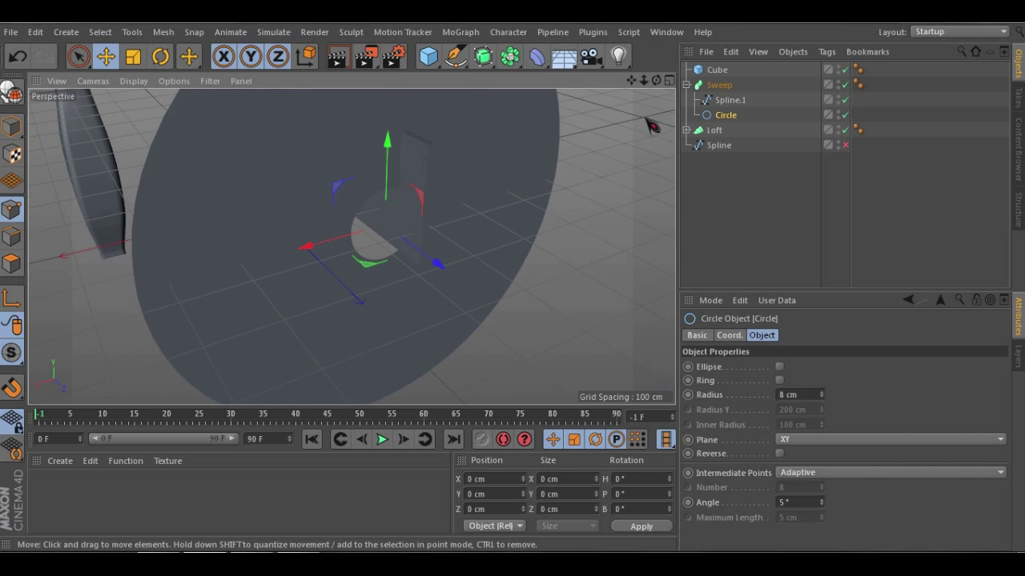
Move the circle back above the wavy spline under the Sweep so it serves as the profile
{"action": "left_click_drag", "start_coordinate": [719, 92], "coordinate": [718, 92]}
{"action": "scroll", "coordinate": [364, 240], "scroll_direction": "up", "scroll_amount": 3}
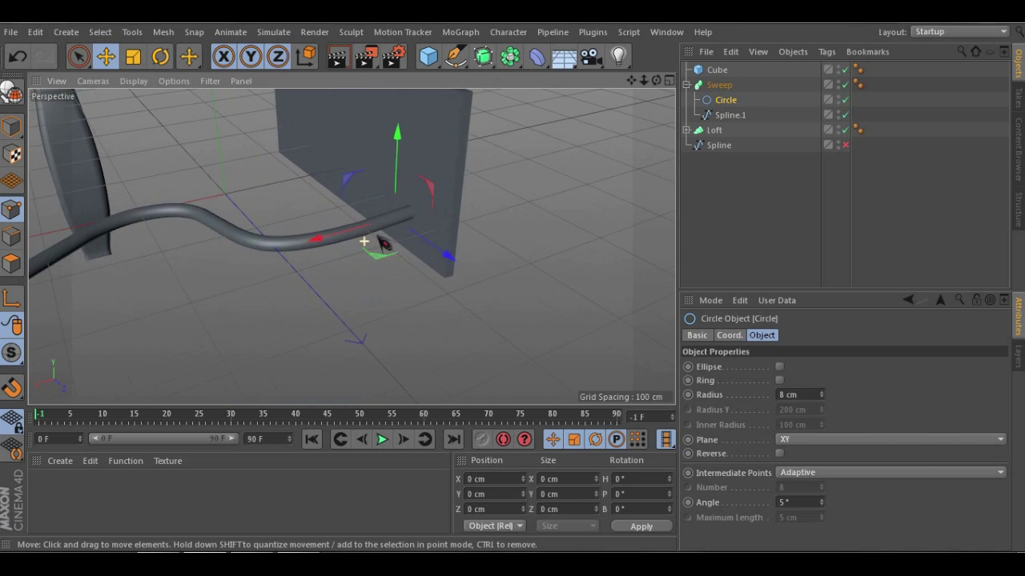
{"action": "scroll", "coordinate": [411, 220], "scroll_direction": "up", "scroll_amount": 5}
{"action": "scroll", "coordinate": [413, 232], "scroll_direction": "up", "scroll_amount": 2}
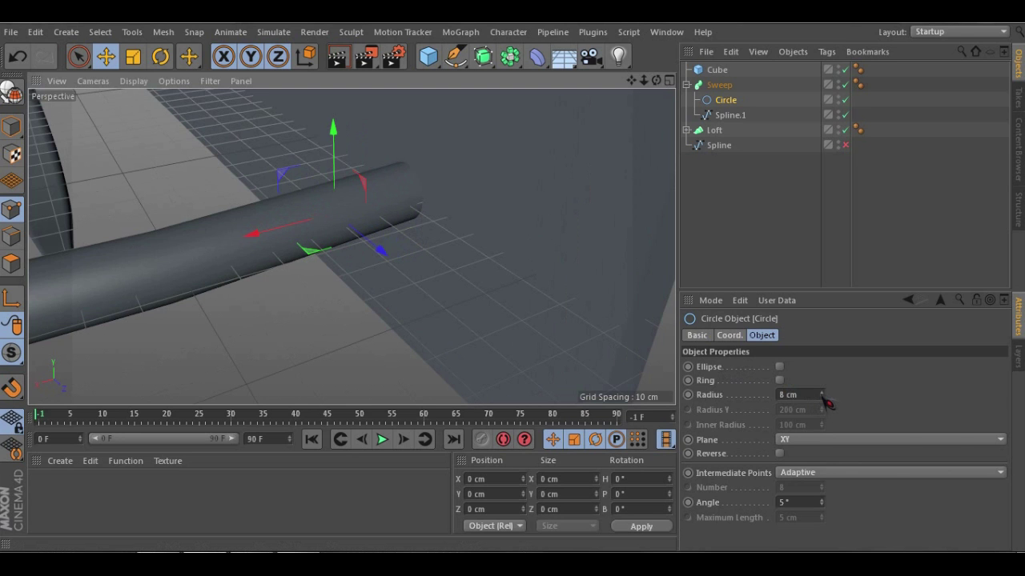
Set the circle profile's radius to 2 cm to thin the pipe
{"action": "left_click_drag", "start_coordinate": [821, 395], "coordinate": [822, 398]}
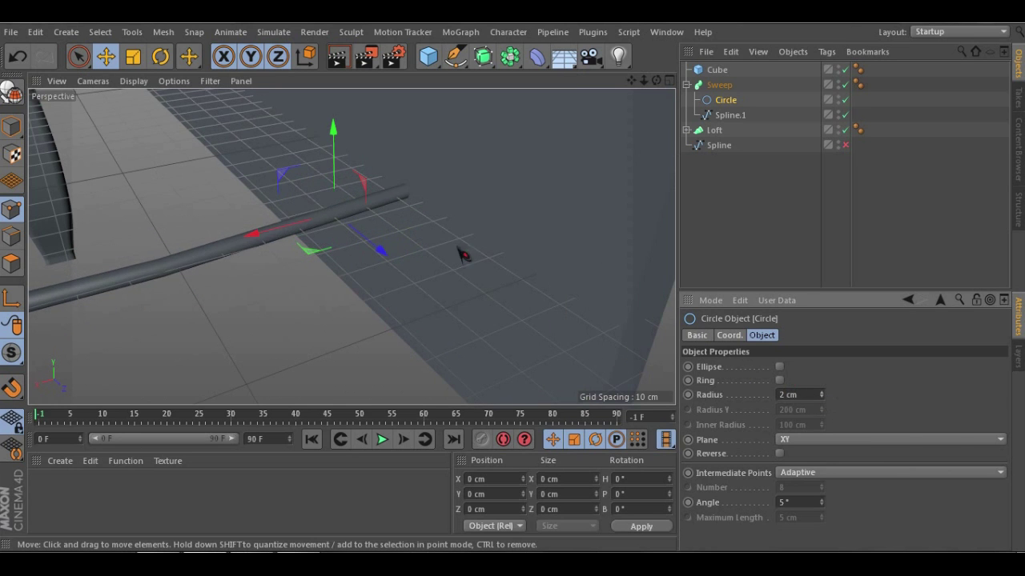
{"action": "scroll", "coordinate": [484, 213], "scroll_direction": "down", "scroll_amount": 6}
{"action": "left_click_drag", "start_coordinate": [210, 230], "coordinate": [242, 224], "text": "alt"}
{"action": "scroll", "coordinate": [232, 214], "scroll_direction": "up", "scroll_amount": 3}
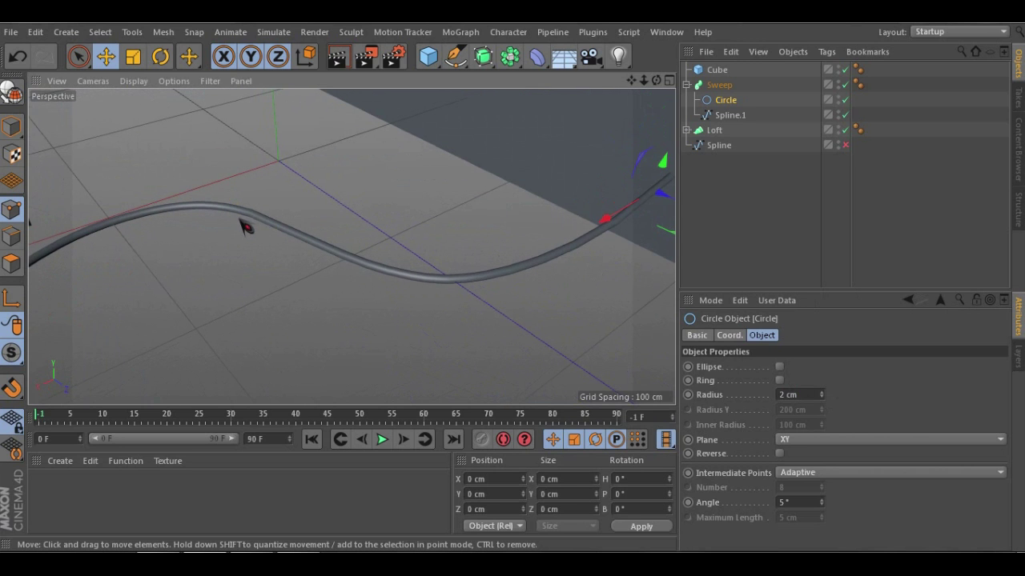
Reshape the sweep's path by raising a middle point of the wavy spline along Y and selecting another near its free end
{"action": "left_click", "coordinate": [722, 115]}
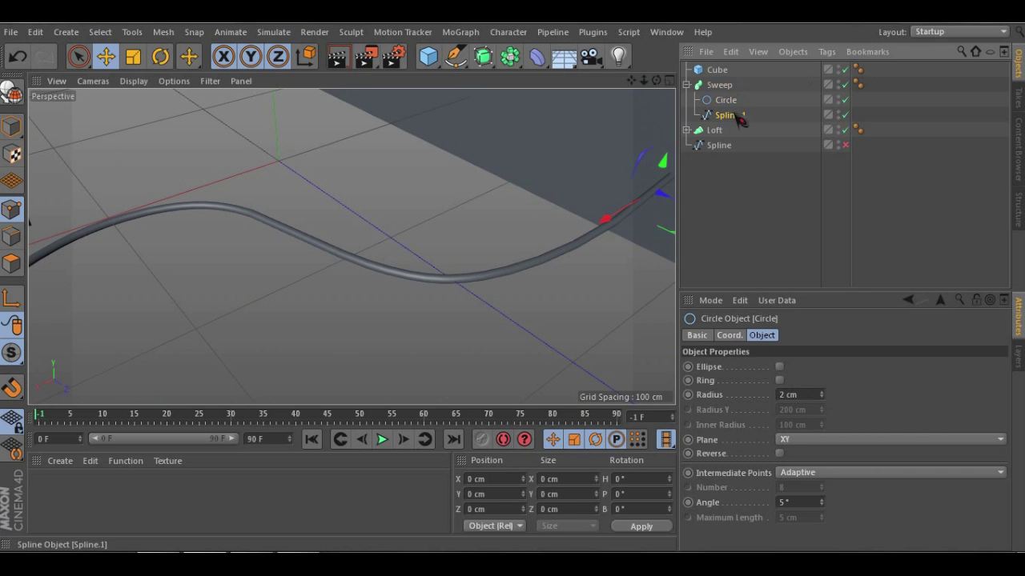
{"action": "left_click", "coordinate": [12, 210]}
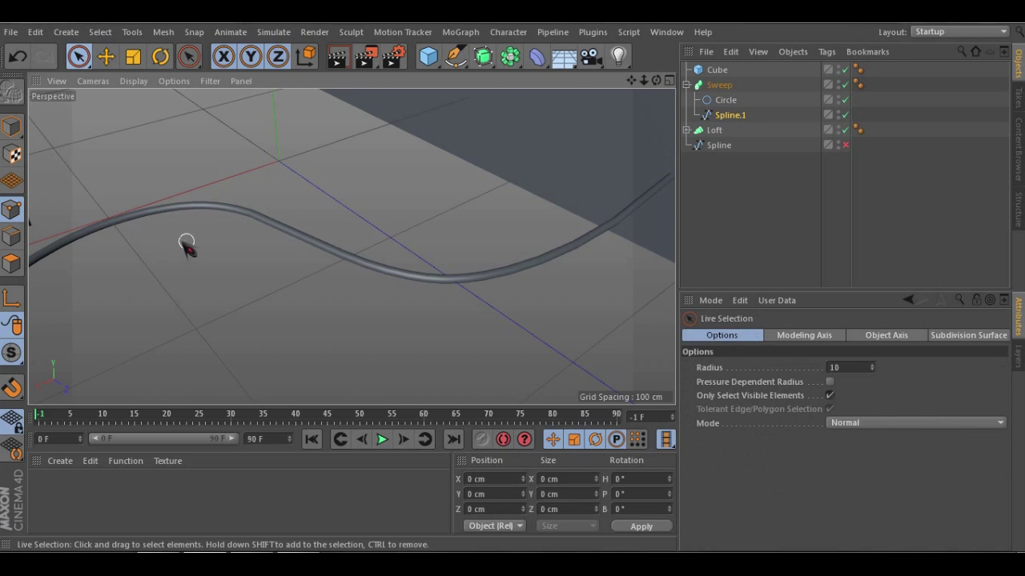
{"action": "left_click", "coordinate": [436, 276]}
{"action": "left_click_drag", "start_coordinate": [465, 285], "coordinate": [350, 246], "text": "alt"}
{"action": "left_click_drag", "start_coordinate": [285, 200], "coordinate": [306, 220], "text": "alt"}
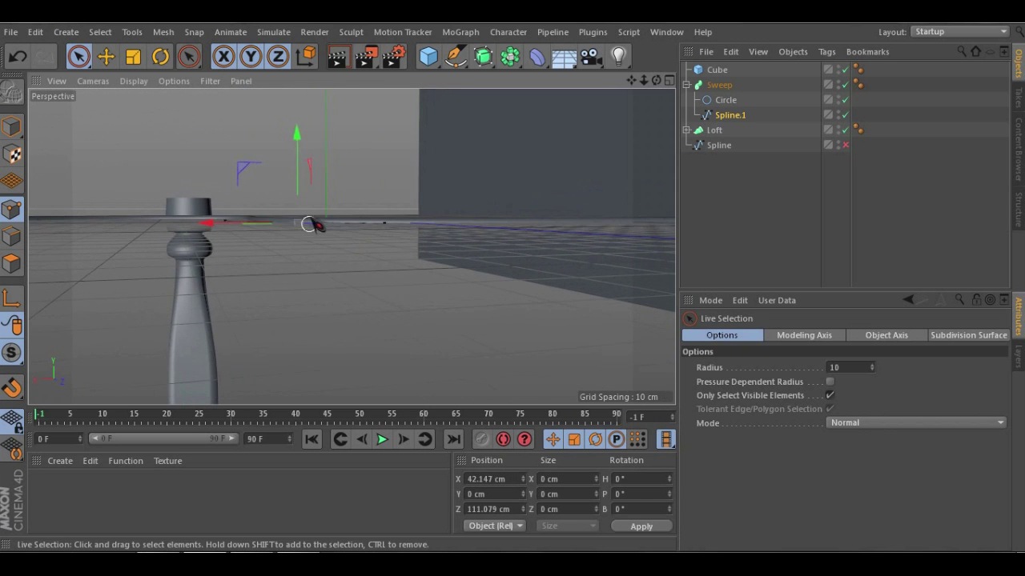
{"action": "left_click_drag", "start_coordinate": [294, 159], "coordinate": [442, 271]}
{"action": "left_click", "coordinate": [214, 274]}
{"action": "left_click_drag", "start_coordinate": [300, 294], "coordinate": [381, 212], "text": "alt"}
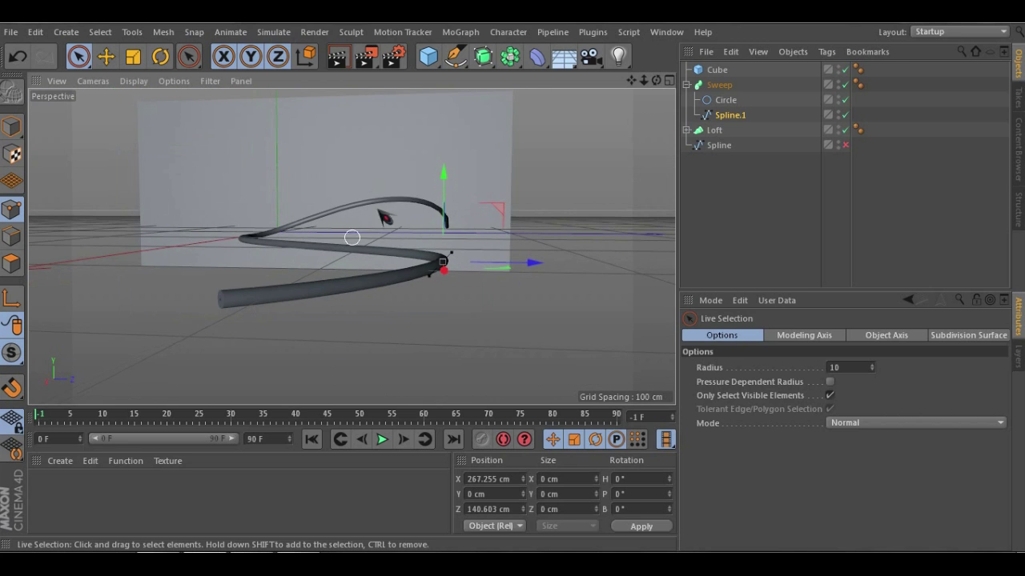
Delete the circle profile from the Sweep, keeping the wavy path spline
{"action": "left_click", "coordinate": [725, 101]}
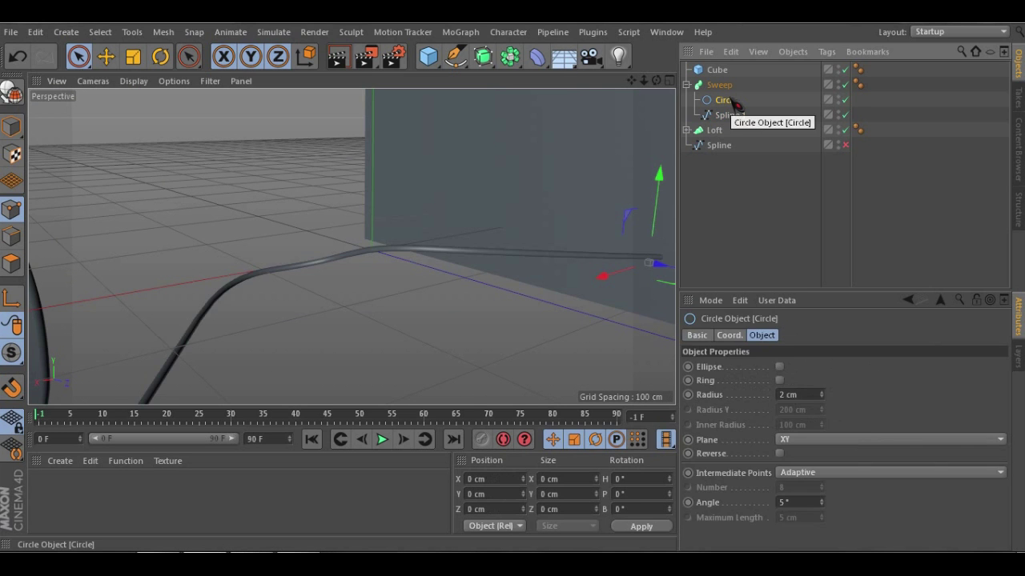
{"action": "key", "text": "Delete"}
{"action": "left_click_drag", "start_coordinate": [434, 259], "coordinate": [393, 265], "text": "alt"}
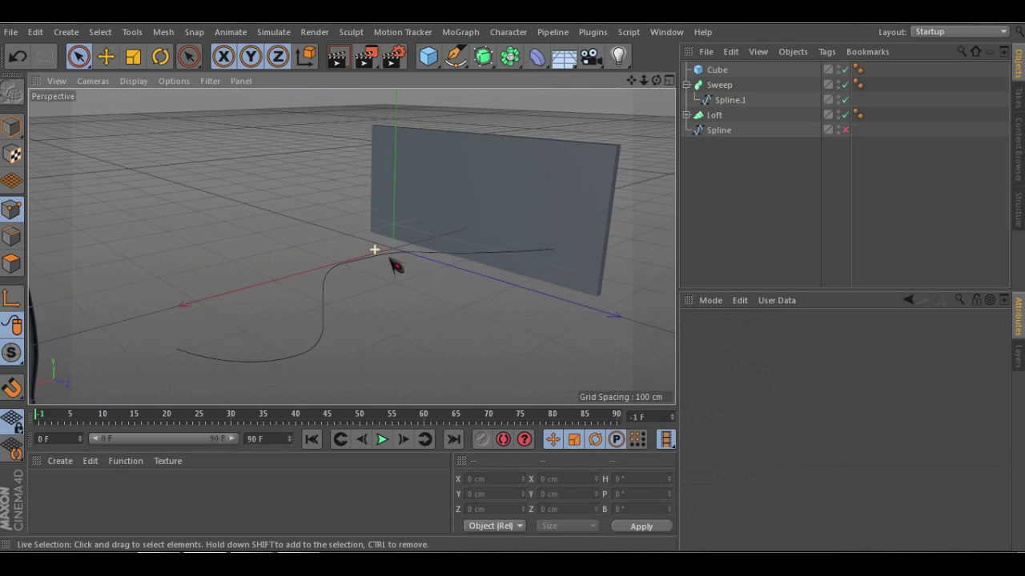
Add a Text spline and change its text to "8"
{"action": "left_click", "coordinate": [454, 56]}
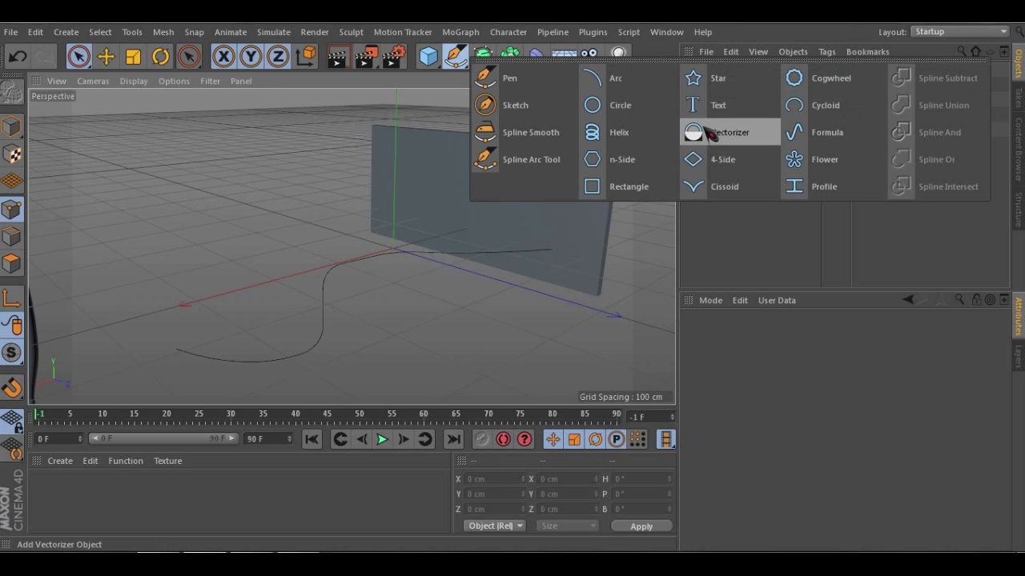
{"action": "left_click", "coordinate": [693, 105]}
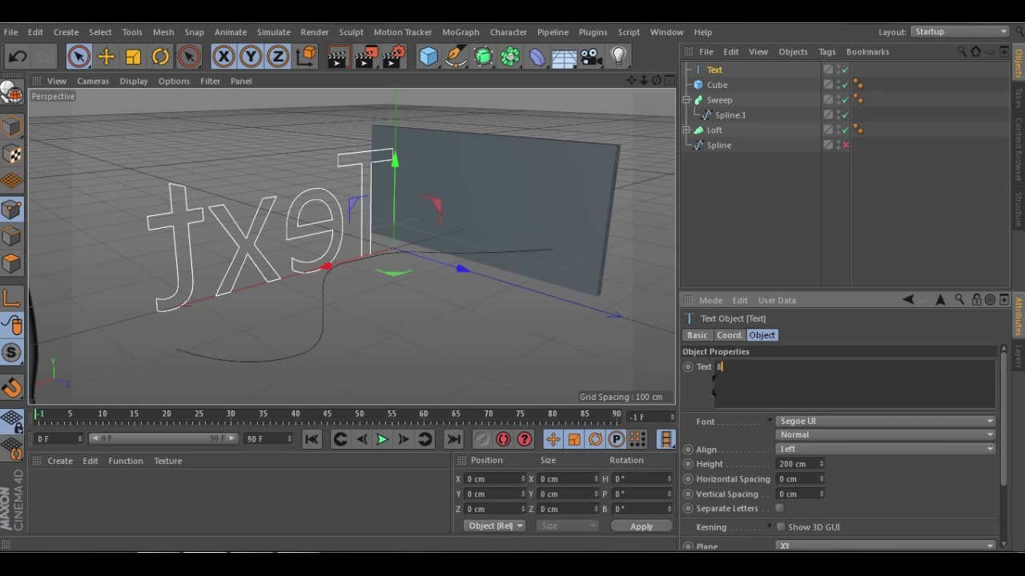
{"action": "scroll", "coordinate": [440, 217], "scroll_direction": "up", "scroll_amount": 4}
{"action": "left_click_drag", "start_coordinate": [374, 247], "coordinate": [316, 249], "text": "alt"}
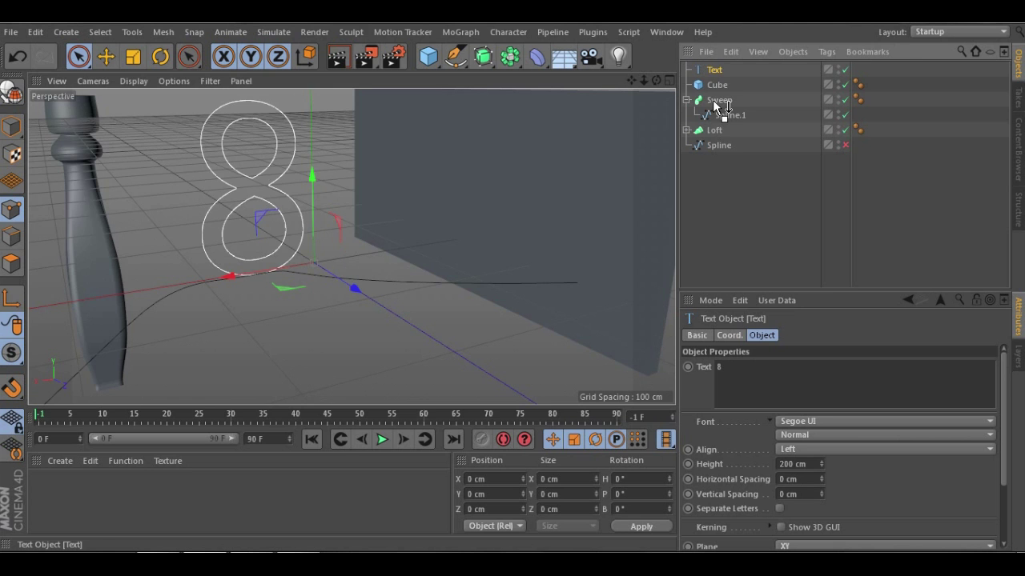
Make the "8" text spline the Sweep's first child as the profile and inspect the swept shape
{"action": "left_click_drag", "start_coordinate": [714, 101], "coordinate": [712, 102]}
{"action": "scroll", "coordinate": [429, 242], "scroll_direction": "down", "scroll_amount": 3}
{"action": "scroll", "coordinate": [225, 277], "scroll_direction": "up", "scroll_amount": 2}
{"action": "left_click_drag", "start_coordinate": [165, 268], "coordinate": [336, 205], "text": "alt"}
{"action": "scroll", "coordinate": [444, 238], "scroll_direction": "down", "scroll_amount": 2}
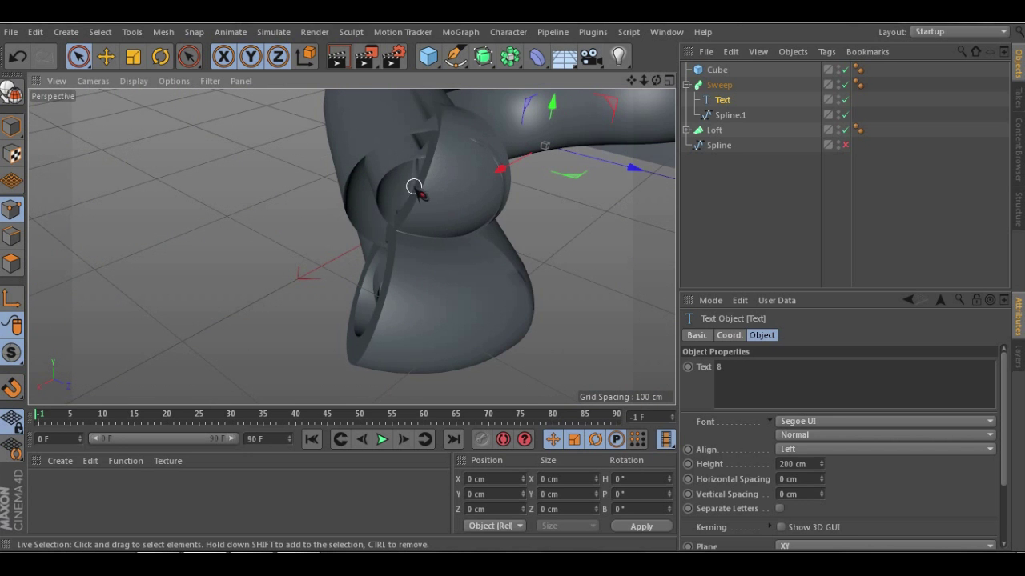
{"action": "left_click_drag", "start_coordinate": [440, 191], "coordinate": [313, 242], "text": "alt"}
{"action": "scroll", "coordinate": [313, 243], "scroll_direction": "down", "scroll_amount": 2}
{"action": "left_click_drag", "start_coordinate": [317, 192], "coordinate": [404, 171], "text": "alt"}
{"action": "scroll", "coordinate": [276, 289], "scroll_direction": "up", "scroll_amount": 3}
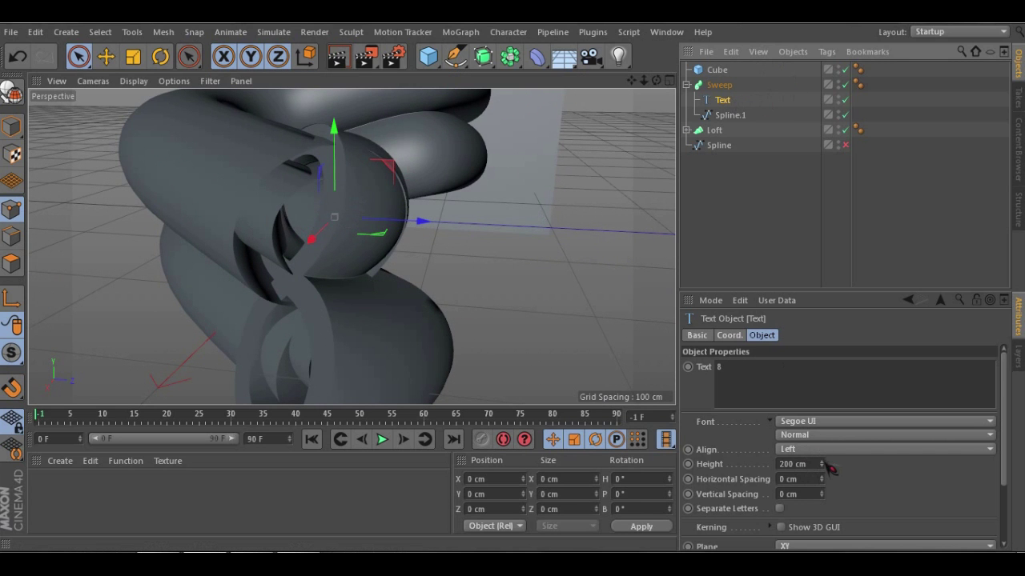
Set the "8" text profile's height to 65 cm and view the open end of the sweep
{"action": "left_click_drag", "start_coordinate": [827, 468], "coordinate": [824, 475]}
{"action": "left_click_drag", "start_coordinate": [420, 310], "coordinate": [412, 228], "text": "alt"}
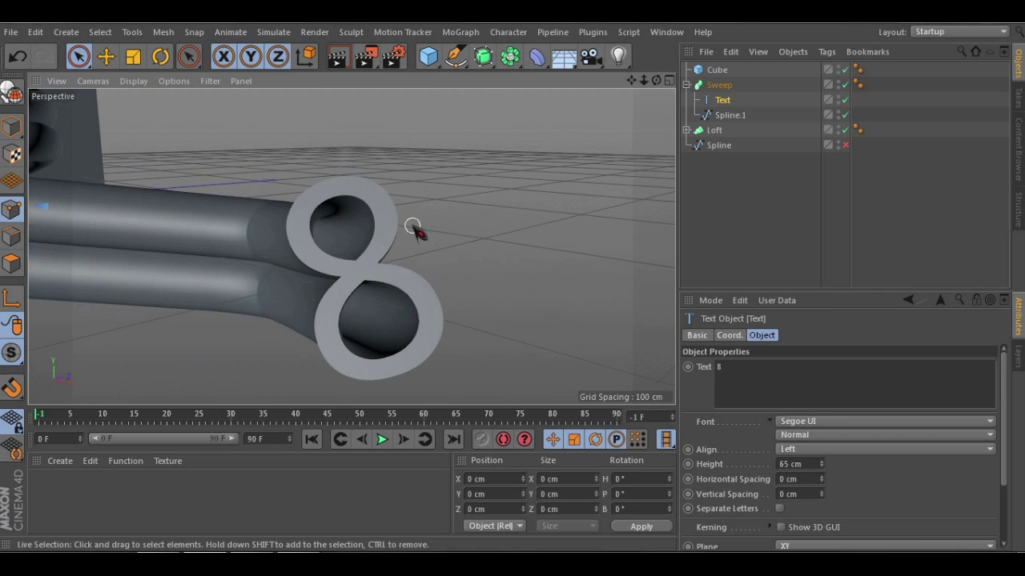
{"action": "left_click_drag", "start_coordinate": [273, 210], "coordinate": [210, 208], "text": "alt"}
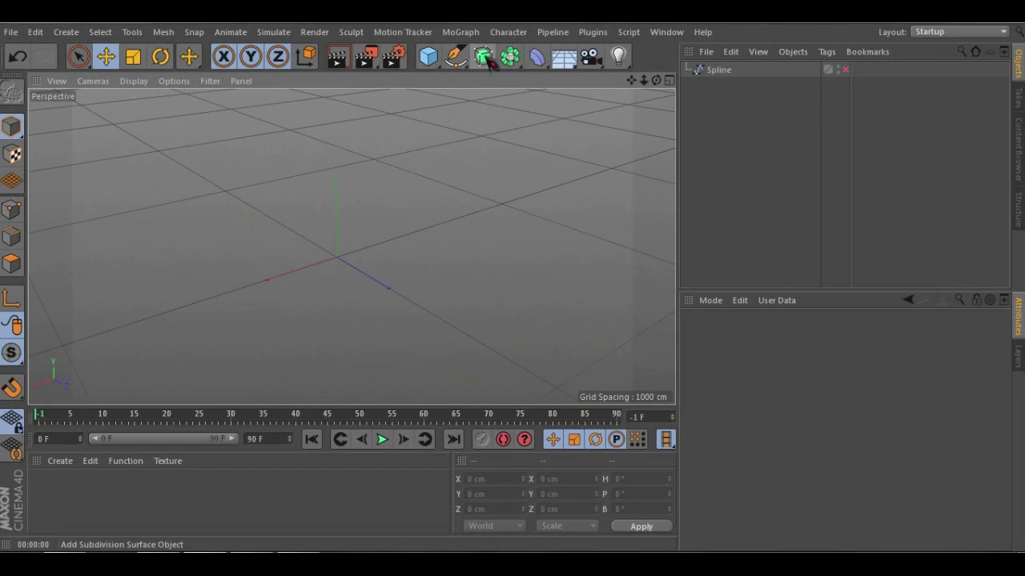
Add a Bezier generator object to the emptied scene and view its surface up close
{"action": "left_click", "coordinate": [485, 61]}
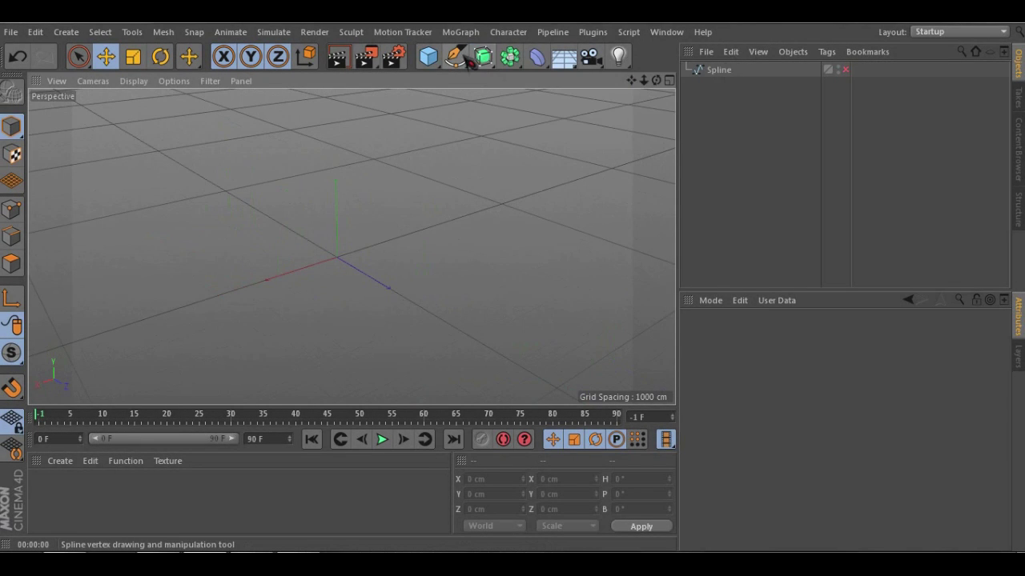
{"action": "left_click", "coordinate": [479, 63]}
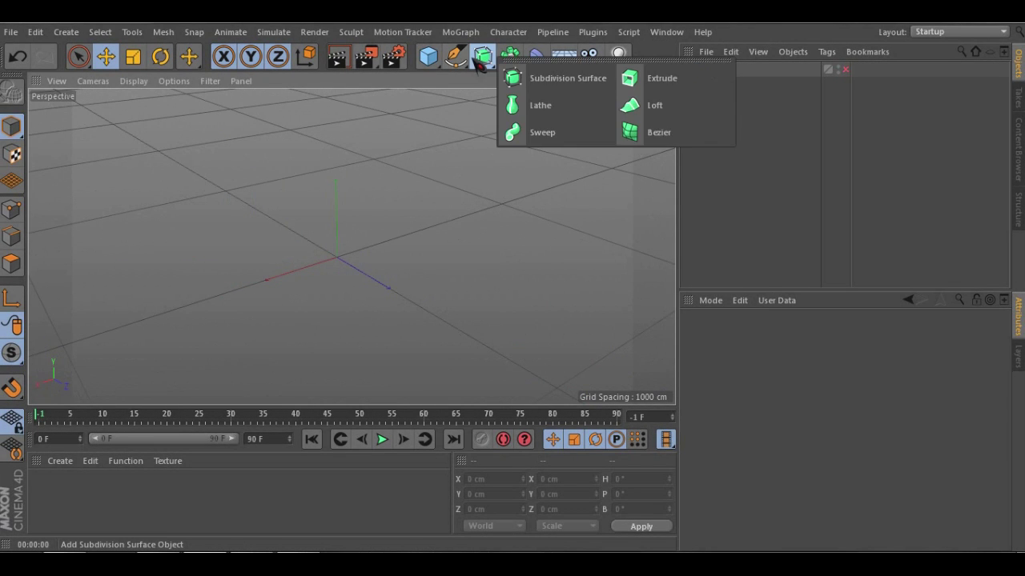
{"action": "left_click", "coordinate": [632, 135]}
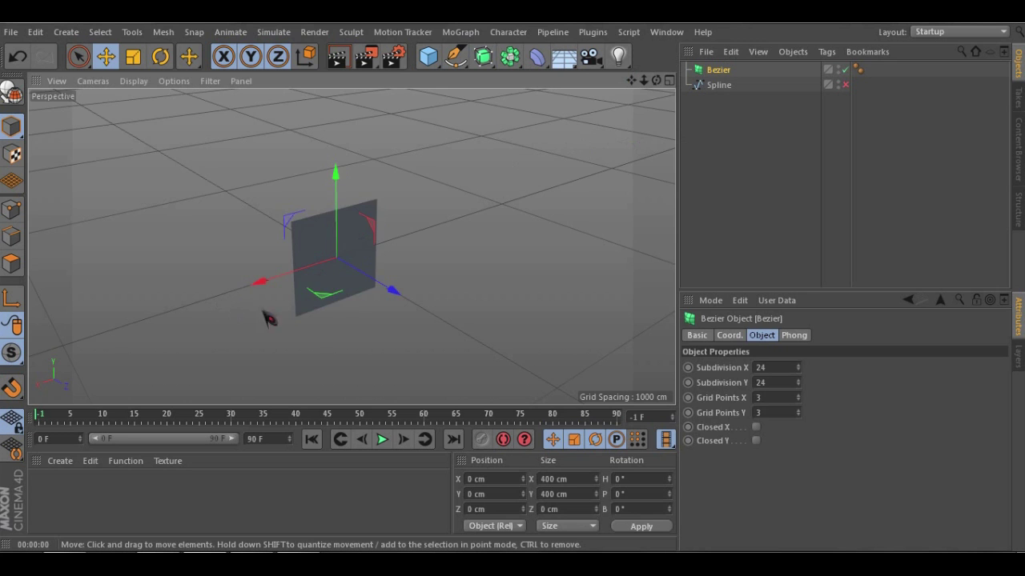
{"action": "scroll", "coordinate": [311, 275], "scroll_direction": "up", "scroll_amount": 5}
{"action": "scroll", "coordinate": [311, 275], "scroll_direction": "down", "scroll_amount": 4}
{"action": "scroll", "coordinate": [391, 232], "scroll_direction": "up", "scroll_amount": 3}
{"action": "scroll", "coordinate": [386, 233], "scroll_direction": "up", "scroll_amount": 2}
{"action": "left_click_drag", "start_coordinate": [418, 221], "coordinate": [434, 119], "text": "alt"}
Add a Plane for comparison and stretch it to a width of about 510 cm and a height of about 481 cm
{"action": "left_click", "coordinate": [428, 56]}
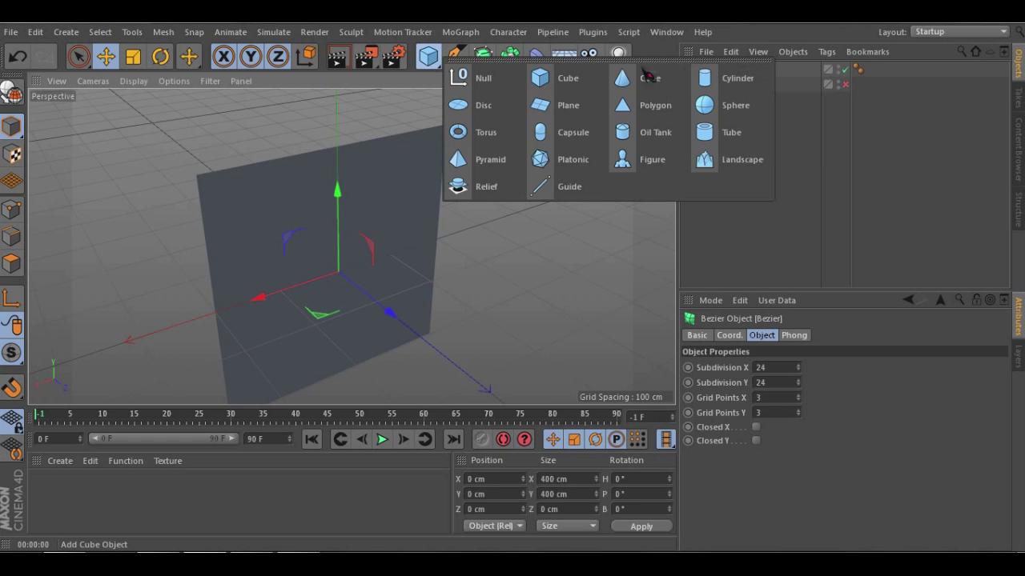
{"action": "left_click", "coordinate": [558, 110]}
{"action": "left_click_drag", "start_coordinate": [384, 258], "coordinate": [466, 287], "text": "alt"}
{"action": "left_click_drag", "start_coordinate": [466, 343], "coordinate": [441, 331]}
{"action": "left_click_drag", "start_coordinate": [199, 341], "coordinate": [150, 363]}
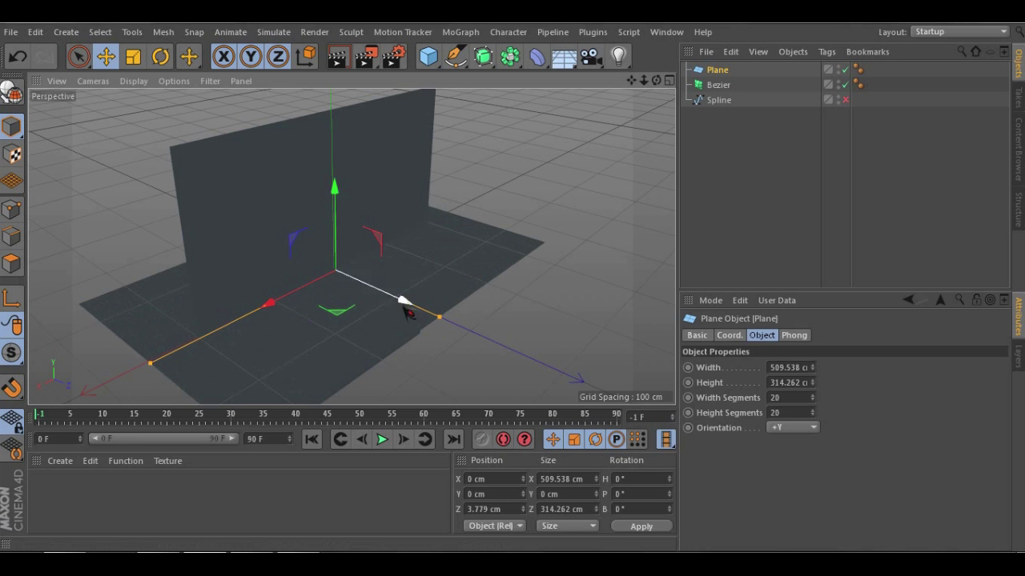
{"action": "left_click_drag", "start_coordinate": [439, 320], "coordinate": [402, 245]}
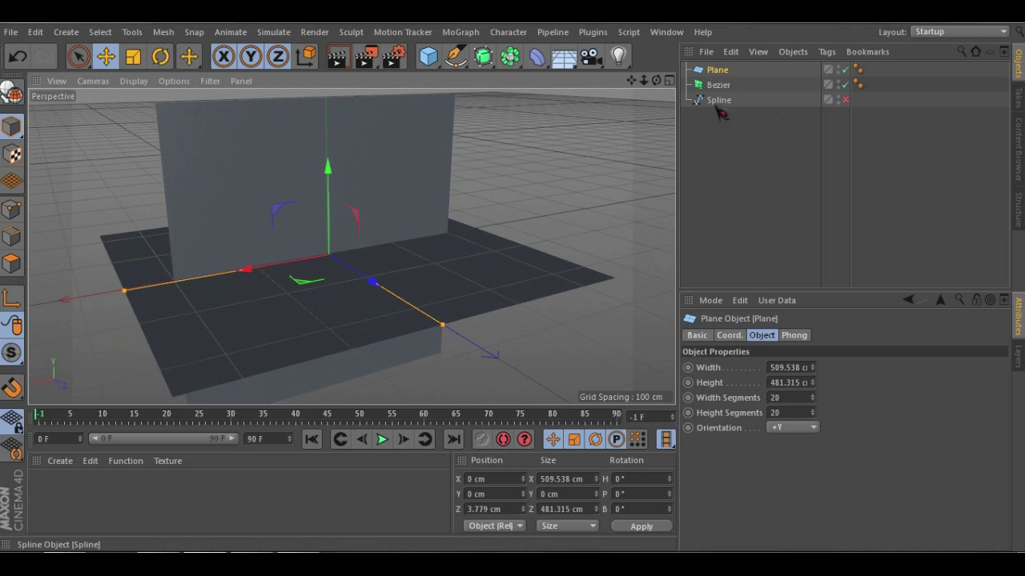
Delete the comparison plane and select the Bezier object
{"action": "key", "text": "Delete"}
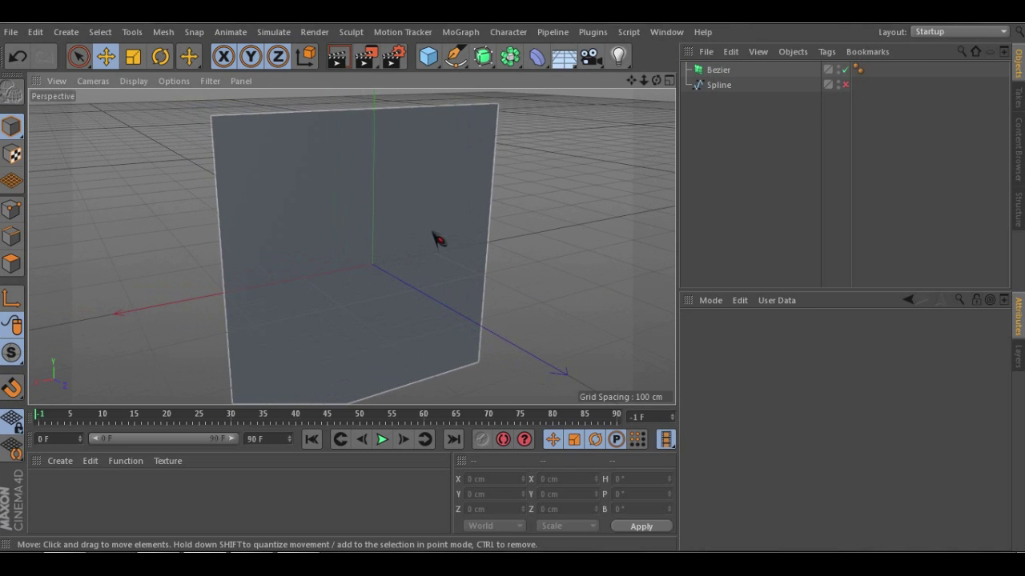
{"action": "left_click_drag", "start_coordinate": [432, 246], "coordinate": [215, 255], "text": "alt"}
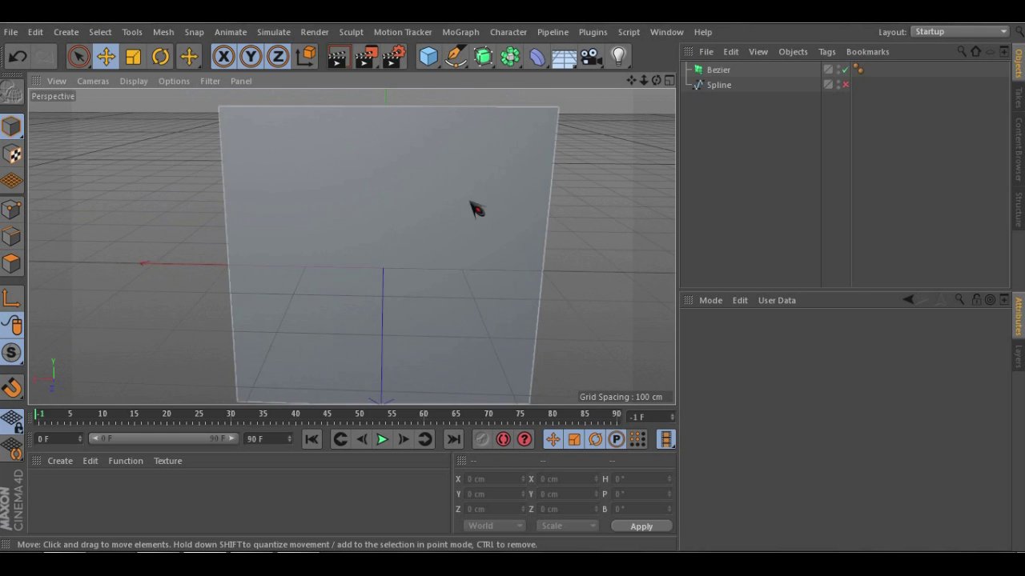
{"action": "left_click", "coordinate": [721, 71]}
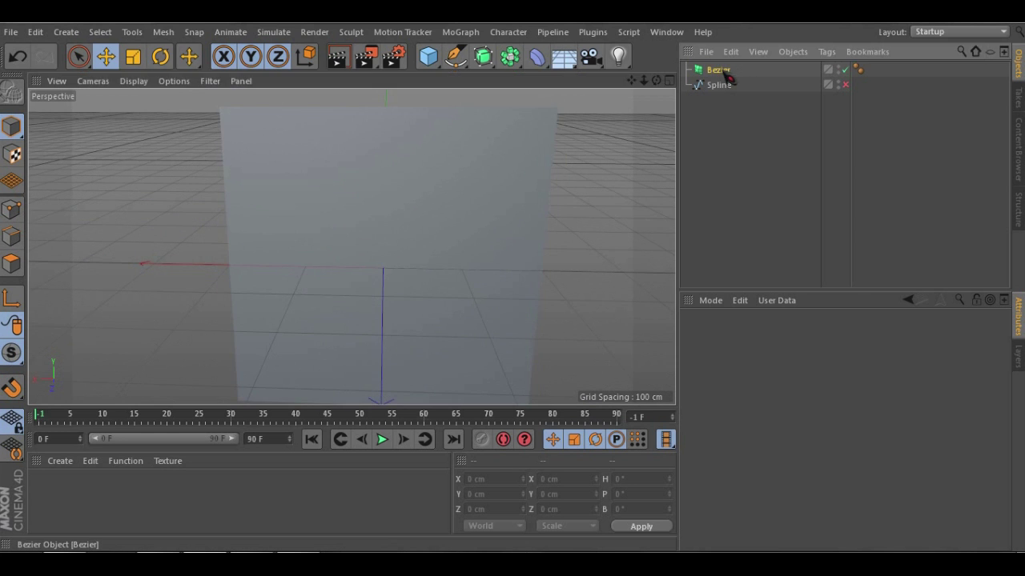
Edit the Bezier object's points and pull its centre control point forward to about 188 cm on Z
{"action": "left_click", "coordinate": [13, 213]}
{"action": "left_click_drag", "start_coordinate": [350, 217], "coordinate": [443, 225], "text": "alt"}
{"action": "scroll", "coordinate": [436, 224], "scroll_direction": "up", "scroll_amount": 3}
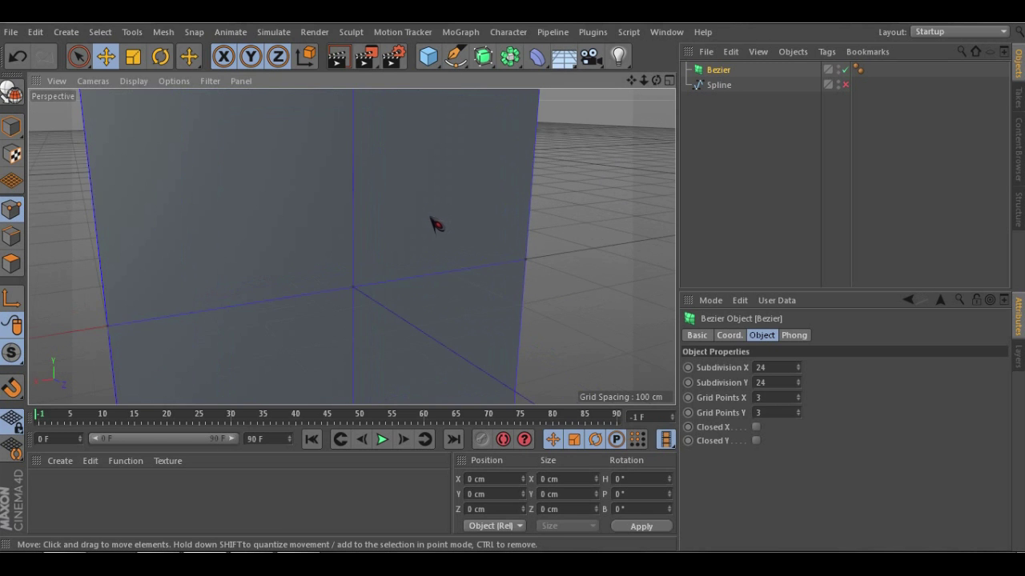
{"action": "mouse_move", "coordinate": [462, 222]}
{"action": "left_mouse_down", "text": "alt"}
{"action": "mouse_move", "coordinate": [229, 227]}
{"action": "mouse_move", "coordinate": [473, 236]}
{"action": "left_mouse_up", "text": "alt"}
{"action": "left_click_drag", "start_coordinate": [377, 292], "coordinate": [453, 307], "text": "alt"}
{"action": "left_click_drag", "start_coordinate": [331, 267], "coordinate": [589, 331], "text": "alt"}
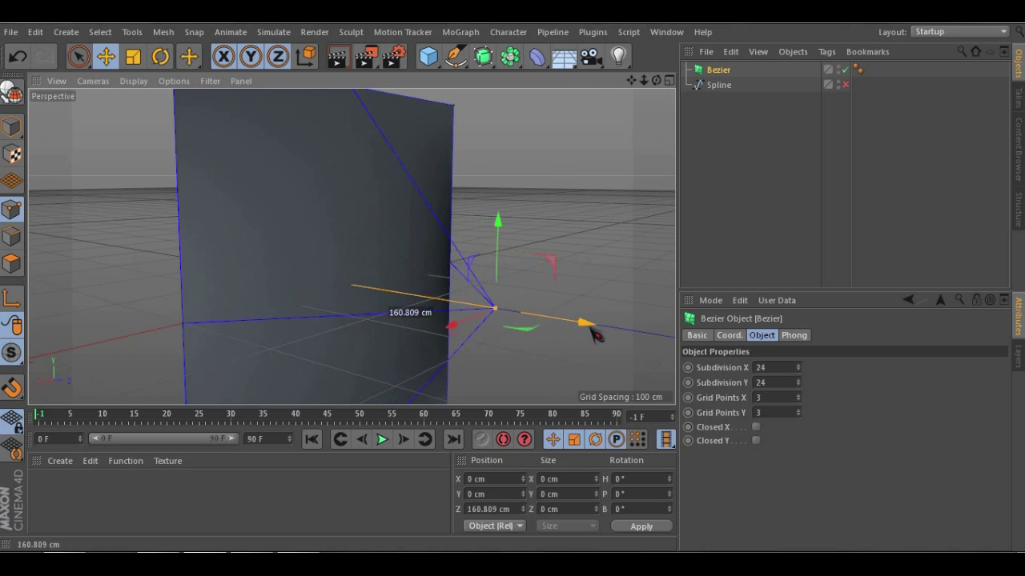
{"action": "left_click_drag", "start_coordinate": [360, 287], "coordinate": [462, 344], "text": "alt"}
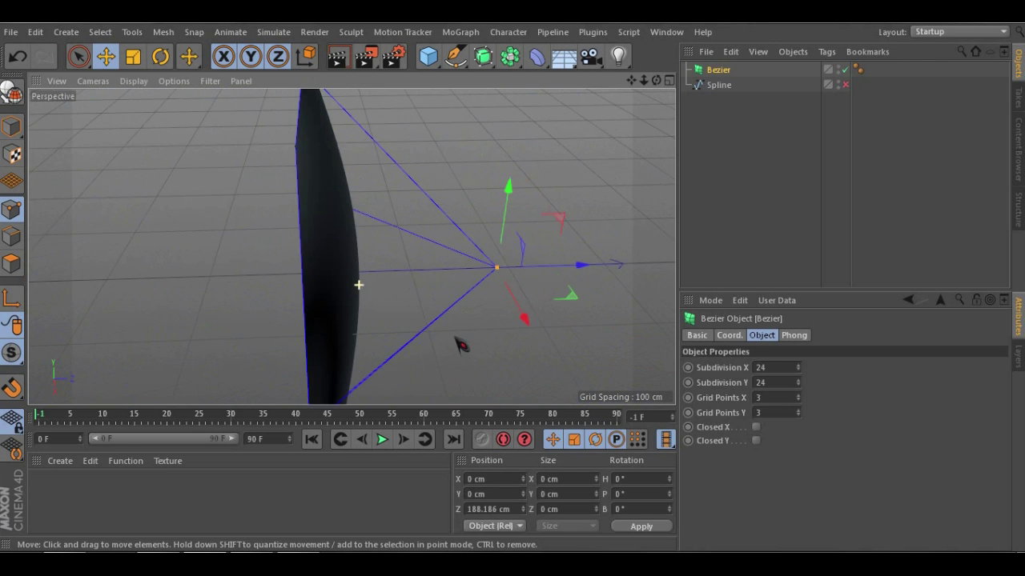
Pull one upper corner point of the Bezier surface outward and down to about X 388 cm, Y 32 cm
{"action": "left_click_drag", "start_coordinate": [384, 210], "coordinate": [347, 253], "text": "alt"}
{"action": "left_click_drag", "start_coordinate": [337, 189], "coordinate": [184, 152], "text": "alt"}
{"action": "left_click_drag", "start_coordinate": [350, 245], "coordinate": [382, 206], "text": "alt"}
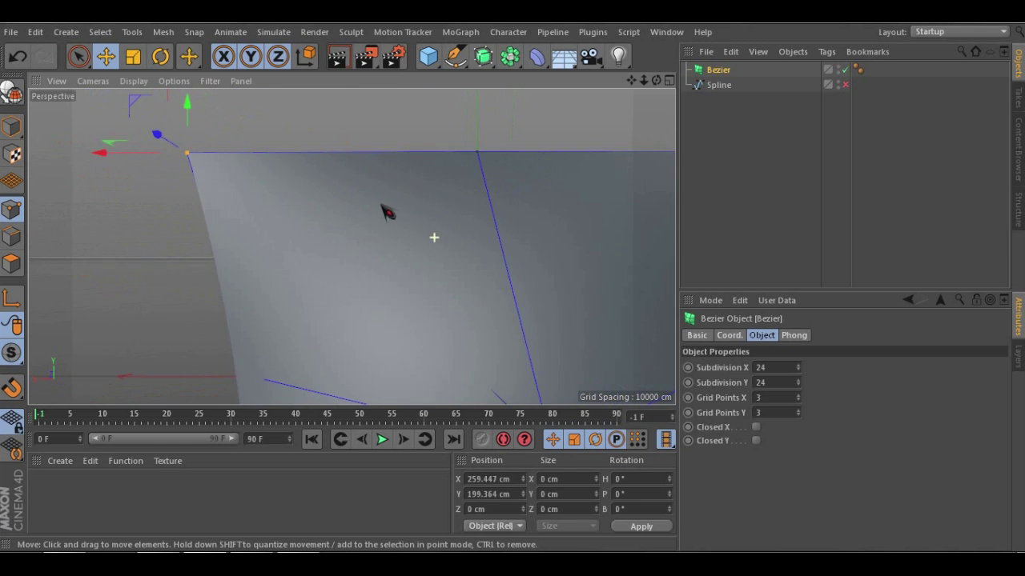
{"action": "left_click_drag", "start_coordinate": [206, 126], "coordinate": [212, 218]}
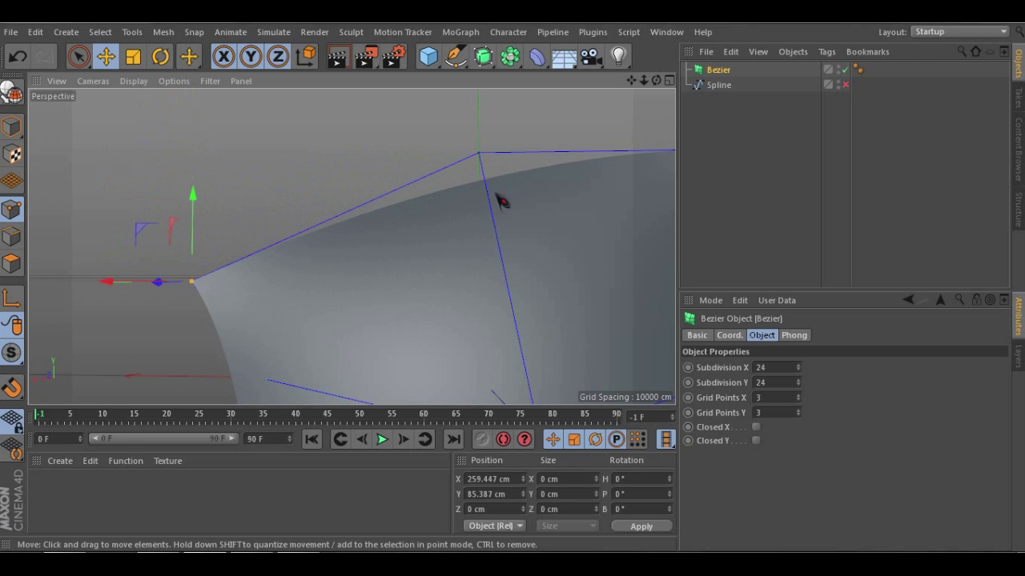
{"action": "left_click_drag", "start_coordinate": [484, 160], "coordinate": [234, 270]}
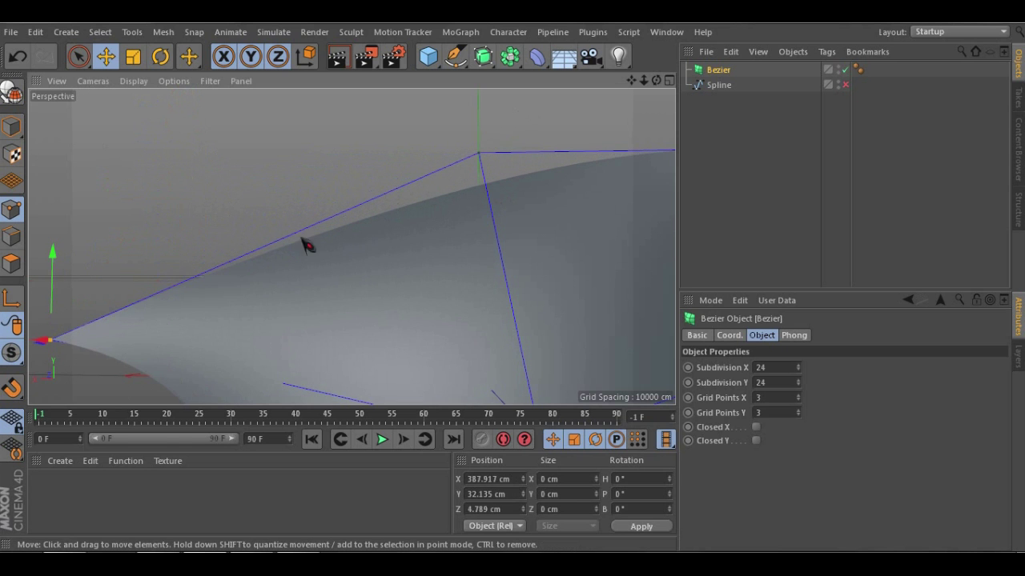
Pull the lower corner point on the same side outward and up, and move that side's middle point to about 84 cm on Z
{"action": "left_click_drag", "start_coordinate": [621, 213], "coordinate": [350, 128], "text": "alt"}
{"action": "left_click_drag", "start_coordinate": [396, 98], "coordinate": [377, 247], "text": "alt"}
{"action": "left_click_drag", "start_coordinate": [390, 289], "coordinate": [369, 293], "text": "alt"}
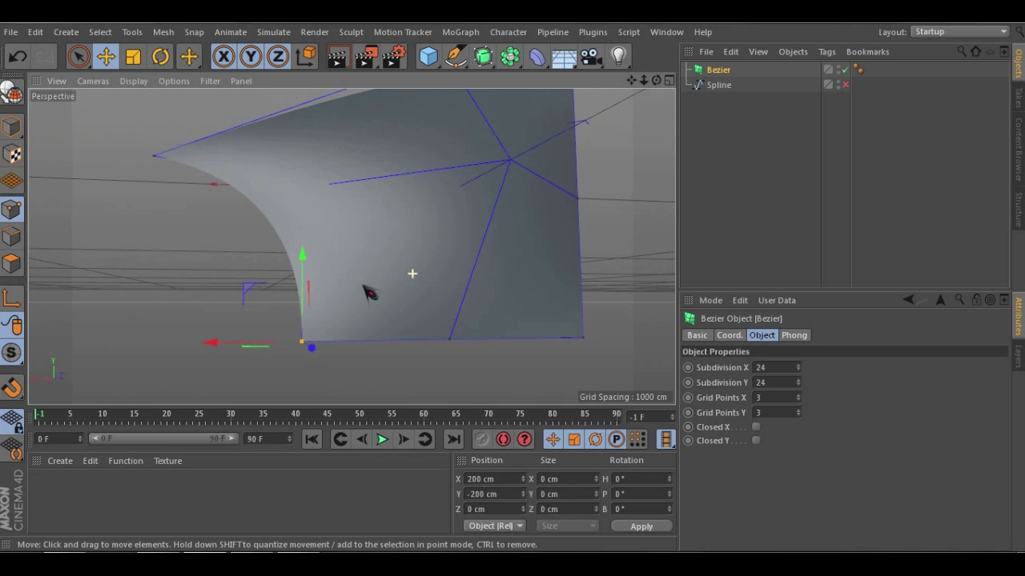
{"action": "left_click_drag", "start_coordinate": [252, 293], "coordinate": [100, 227]}
{"action": "left_click_drag", "start_coordinate": [415, 274], "coordinate": [589, 300], "text": "alt"}
{"action": "left_click_drag", "start_coordinate": [437, 200], "coordinate": [368, 225], "text": "alt"}
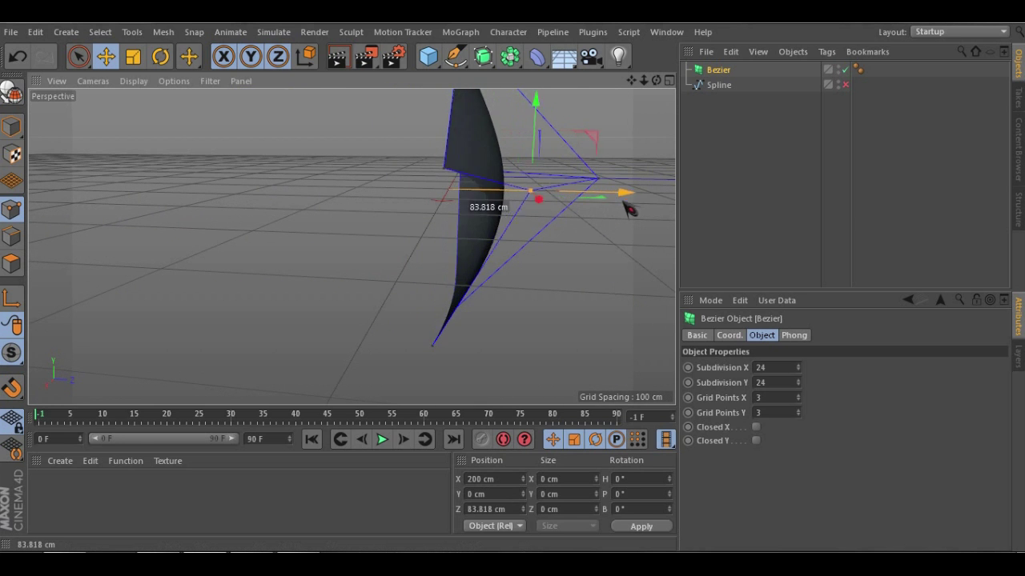
{"action": "left_click_drag", "start_coordinate": [664, 218], "coordinate": [563, 165], "text": "alt"}
Move the two corner points on the opposite side toward each other, to about 113 cm and -118 cm on Y
{"action": "left_click", "coordinate": [555, 148]}
{"action": "left_click_drag", "start_coordinate": [486, 199], "coordinate": [394, 208], "text": "alt"}
{"action": "left_click_drag", "start_coordinate": [549, 183], "coordinate": [513, 254], "text": "alt"}
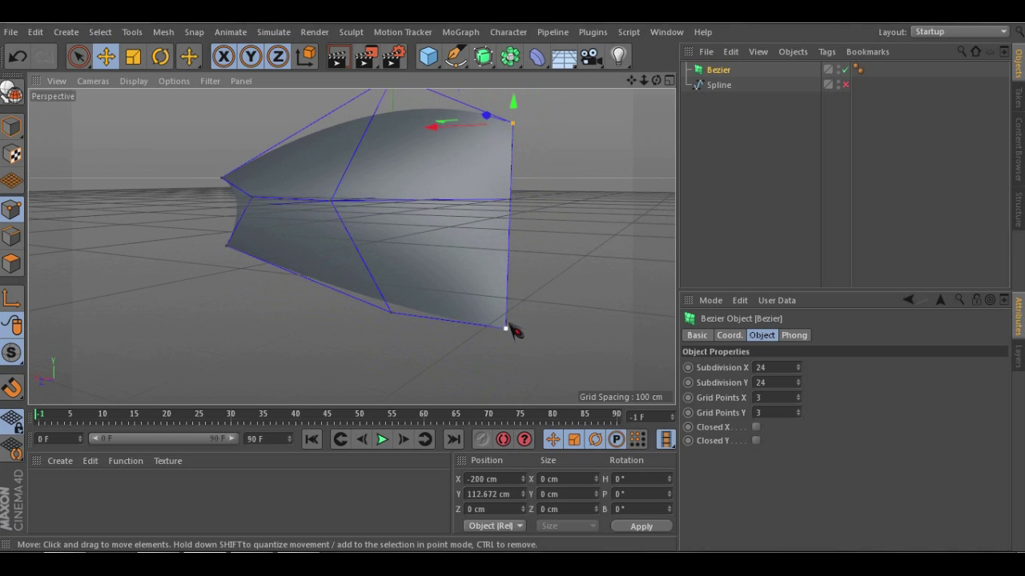
{"action": "left_click_drag", "start_coordinate": [475, 291], "coordinate": [489, 261], "text": "alt"}
{"action": "mouse_move", "coordinate": [451, 249]}
{"action": "right_mouse_down", "text": "alt"}
{"action": "mouse_move", "coordinate": [441, 231]}
{"action": "mouse_move", "coordinate": [486, 249]}
{"action": "right_mouse_up", "text": "alt"}
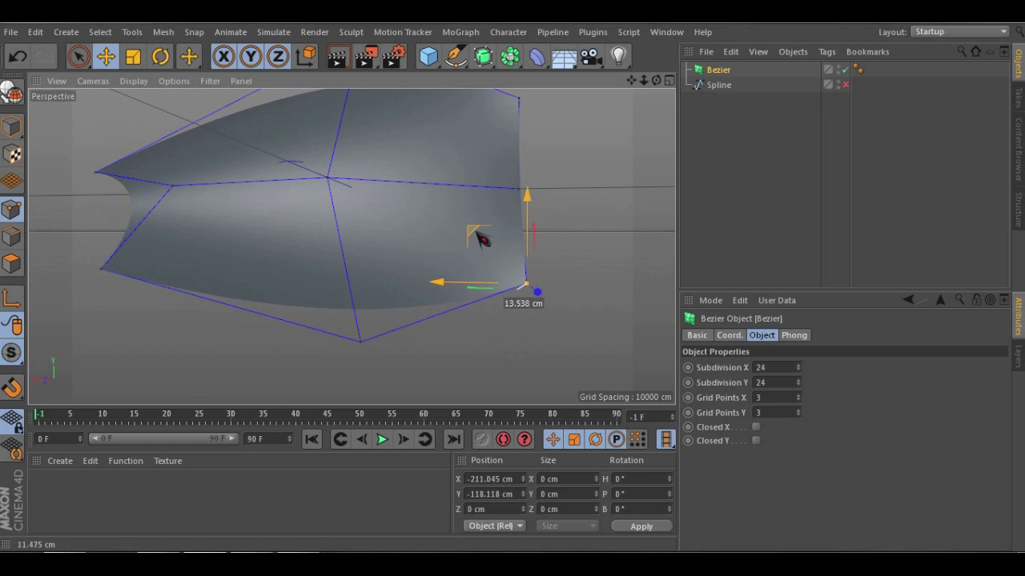
Push the centre control point through to the other side of the surface, to about -394 cm on Z
{"action": "left_click_drag", "start_coordinate": [403, 205], "coordinate": [244, 193], "text": "alt"}
{"action": "mouse_move", "coordinate": [412, 257]}
{"action": "left_mouse_down"}
{"action": "mouse_move", "coordinate": [405, 267]}
{"action": "mouse_move", "coordinate": [431, 274]}
{"action": "mouse_move", "coordinate": [424, 267]}
{"action": "left_mouse_up"}
{"action": "scroll", "coordinate": [386, 245], "scroll_direction": "down", "scroll_amount": 3}
{"action": "left_click_drag", "start_coordinate": [352, 247], "coordinate": [499, 298], "text": "alt"}
{"action": "left_click_drag", "start_coordinate": [576, 348], "coordinate": [296, 208]}
{"action": "scroll", "coordinate": [360, 236], "scroll_direction": "up", "scroll_amount": 3}
{"action": "scroll", "coordinate": [302, 216], "scroll_direction": "down", "scroll_amount": 3}
{"action": "middle_click_drag", "start_coordinate": [340, 230], "coordinate": [372, 231], "text": "alt"}
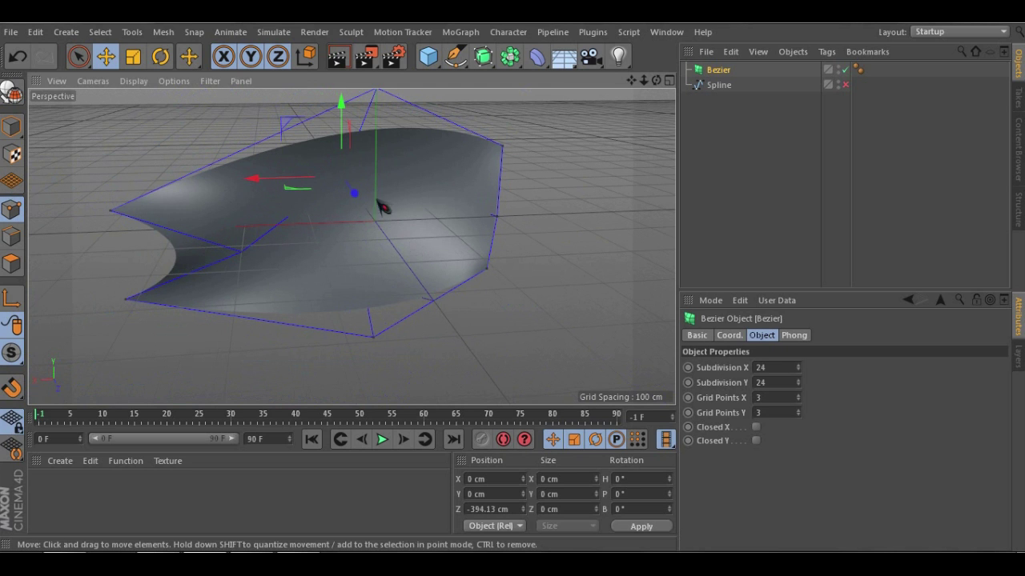
{"action": "left_click_drag", "start_coordinate": [391, 266], "coordinate": [368, 211], "text": "alt"}
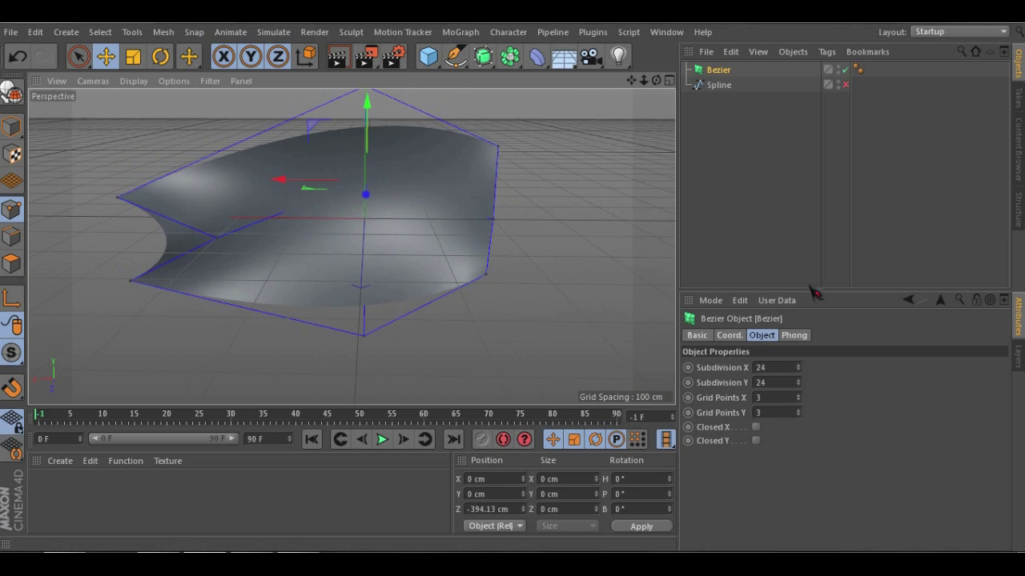
Set the Bezier's grid points to 4 in X and Y, and pull a side point outward to about -413 cm on X
{"action": "left_click", "coordinate": [798, 396]}
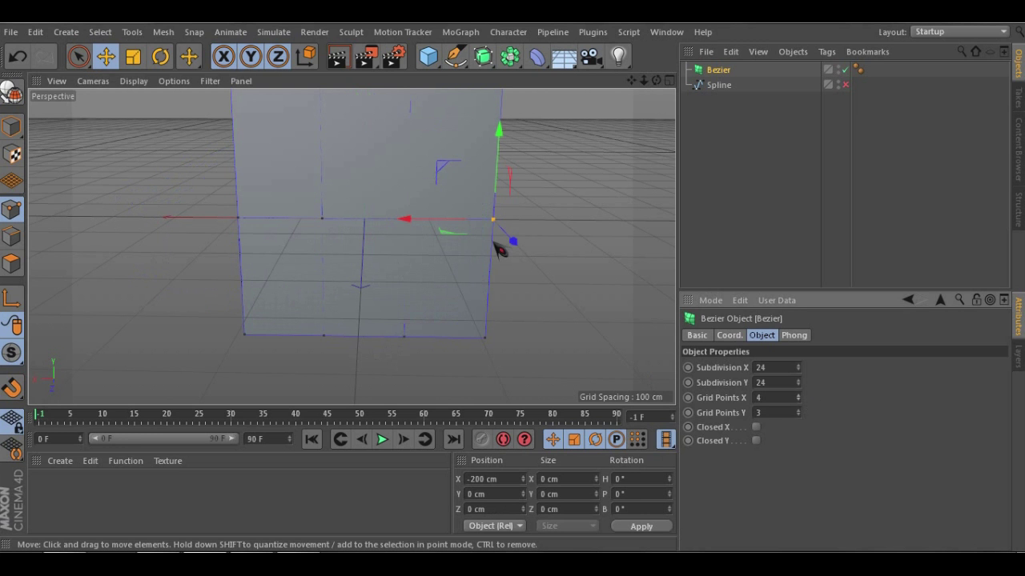
{"action": "left_click_drag", "start_coordinate": [498, 248], "coordinate": [351, 229], "text": "alt"}
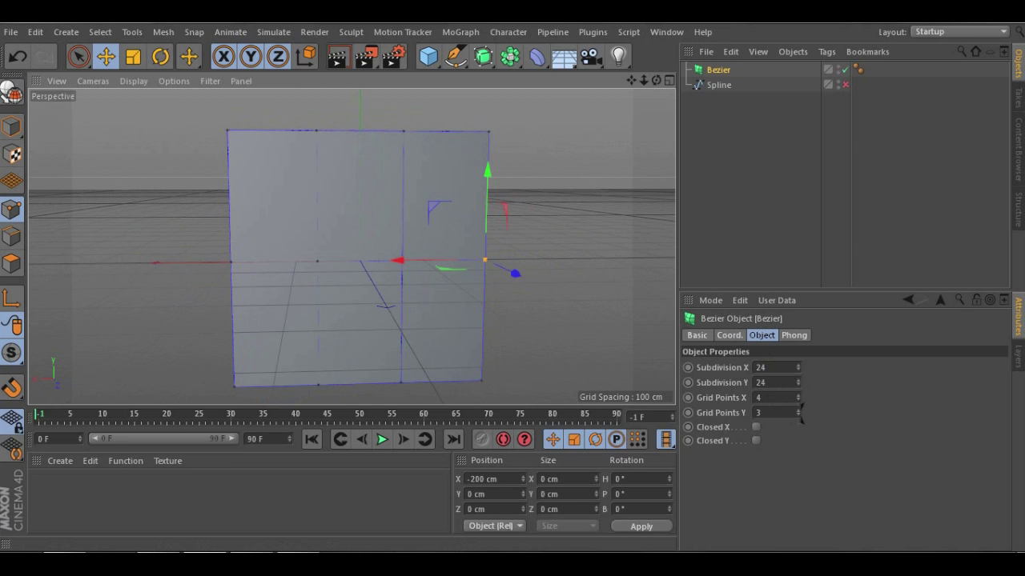
{"action": "left_click", "coordinate": [798, 410]}
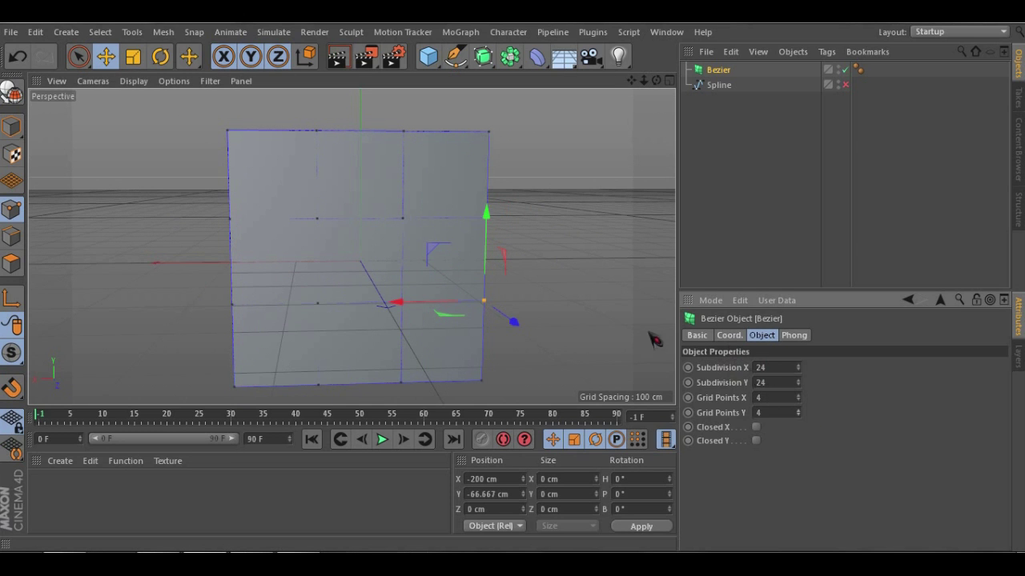
{"action": "left_click_drag", "start_coordinate": [412, 301], "coordinate": [544, 301]}
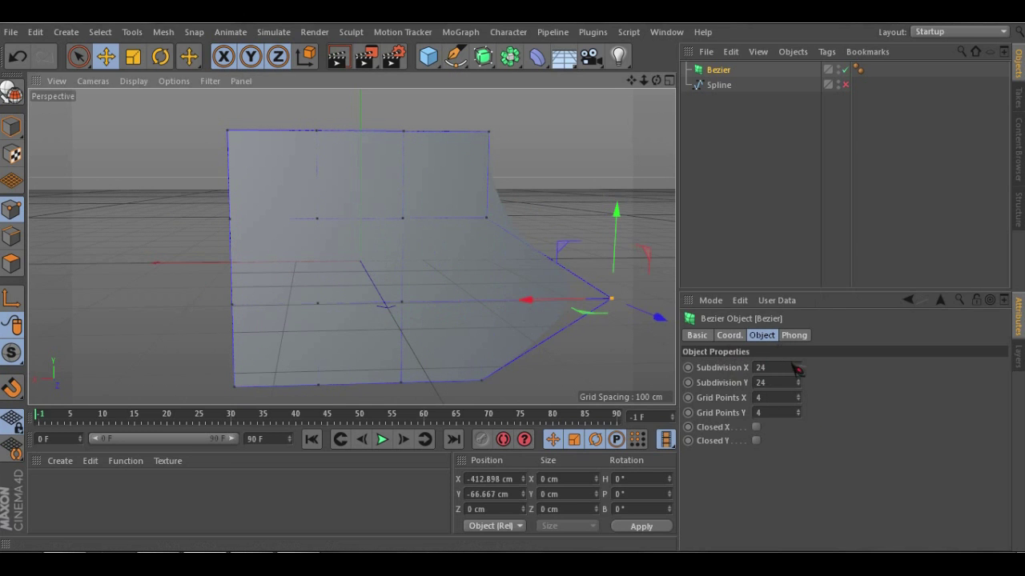
Raise the Bezier's subdivisions to 25 in X and 27 in Y, and view the curved edge
{"action": "left_click", "coordinate": [799, 366]}
{"action": "left_click_drag", "start_coordinate": [600, 314], "coordinate": [533, 281], "text": "alt"}
{"action": "left_click", "coordinate": [798, 381]}
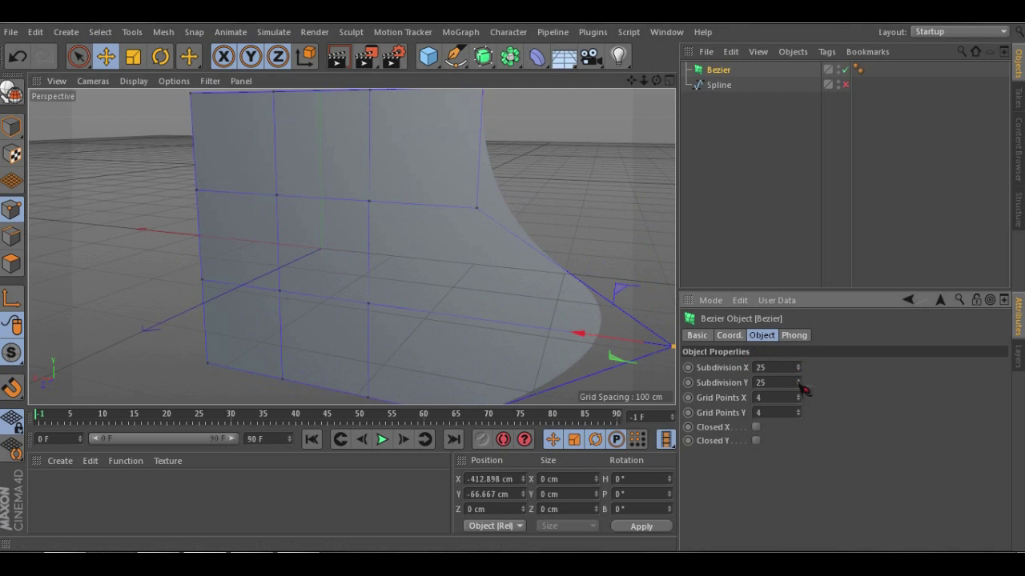
{"action": "scroll", "coordinate": [413, 240], "scroll_direction": "up", "scroll_amount": 1}
{"action": "middle_click_drag", "start_coordinate": [407, 247], "coordinate": [339, 249], "text": "alt"}
{"action": "scroll", "coordinate": [673, 332], "scroll_direction": "down", "scroll_amount": 2}
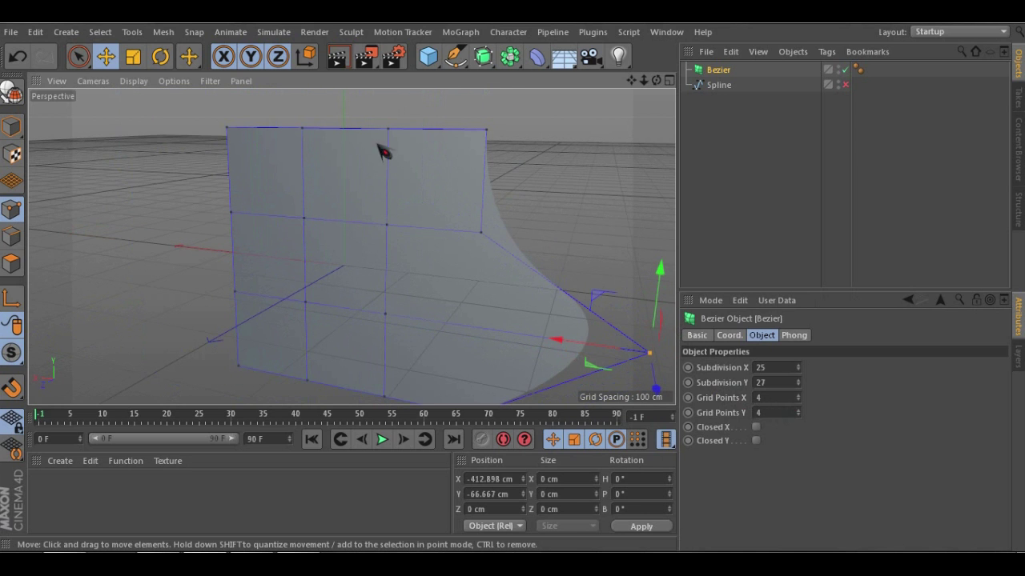
Lay the Bezier surface flat at 90° pitch, with both subdivisions set to 48 and grid points set to 4 by 6
{"action": "left_click", "coordinate": [798, 400]}
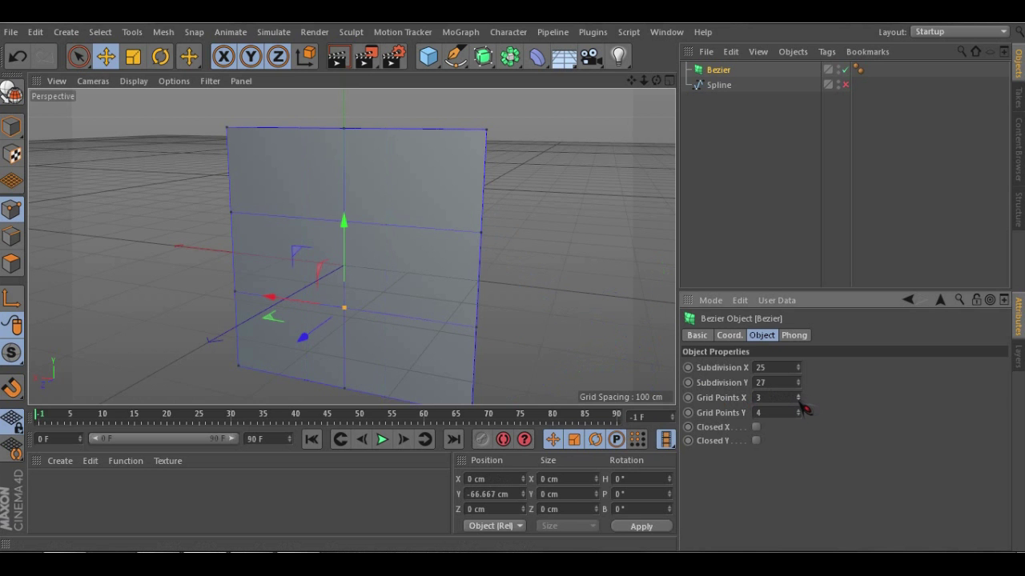
{"action": "left_click_drag", "start_coordinate": [376, 284], "coordinate": [287, 235], "text": "alt"}
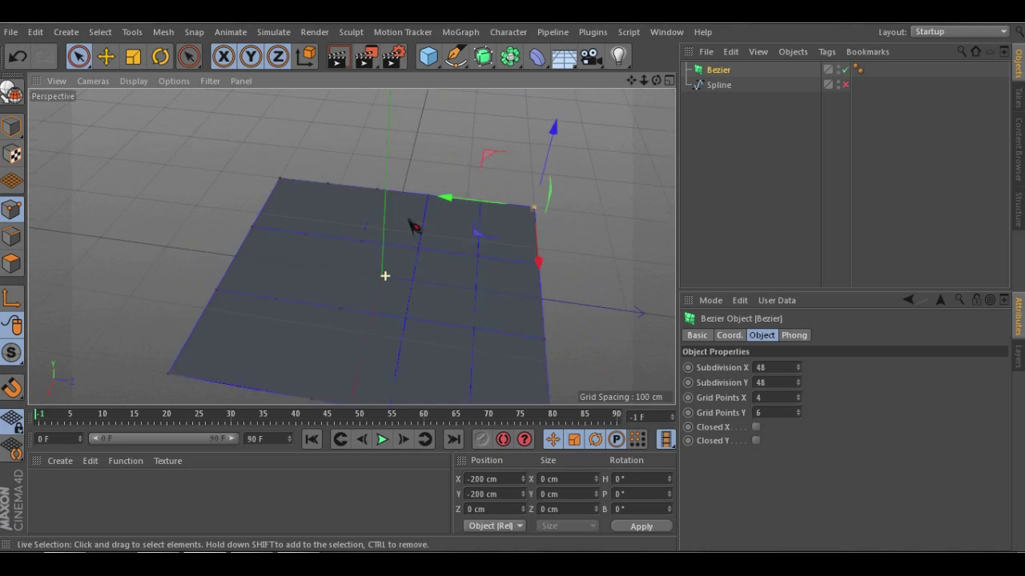
{"action": "left_click_drag", "start_coordinate": [414, 222], "coordinate": [266, 177], "text": "alt"}
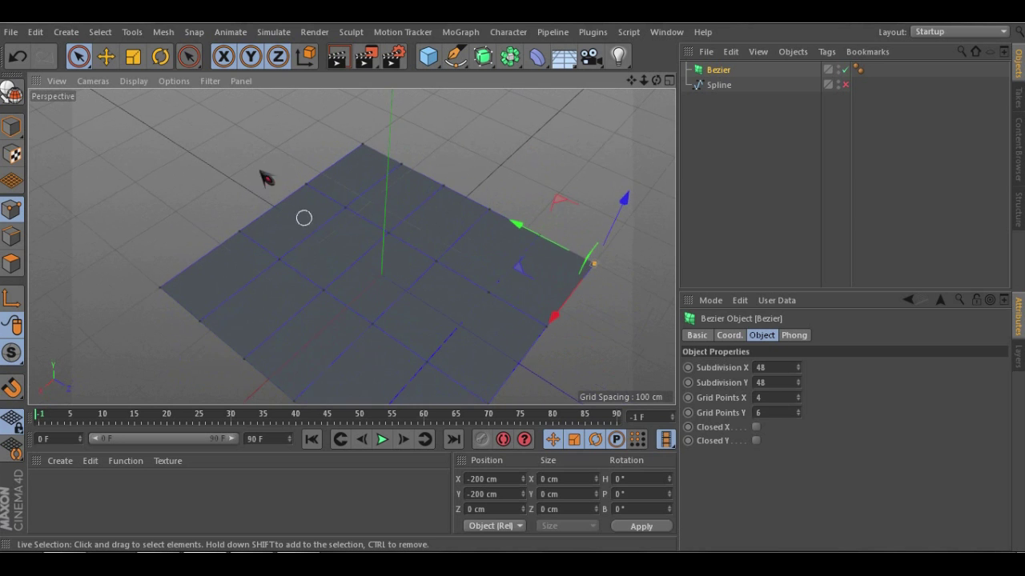
Scale the whole Bezier surface down along X to a width of about 243 cm
{"action": "left_click", "coordinate": [133, 58]}
{"action": "scroll", "coordinate": [443, 250], "scroll_direction": "down", "scroll_amount": 3}
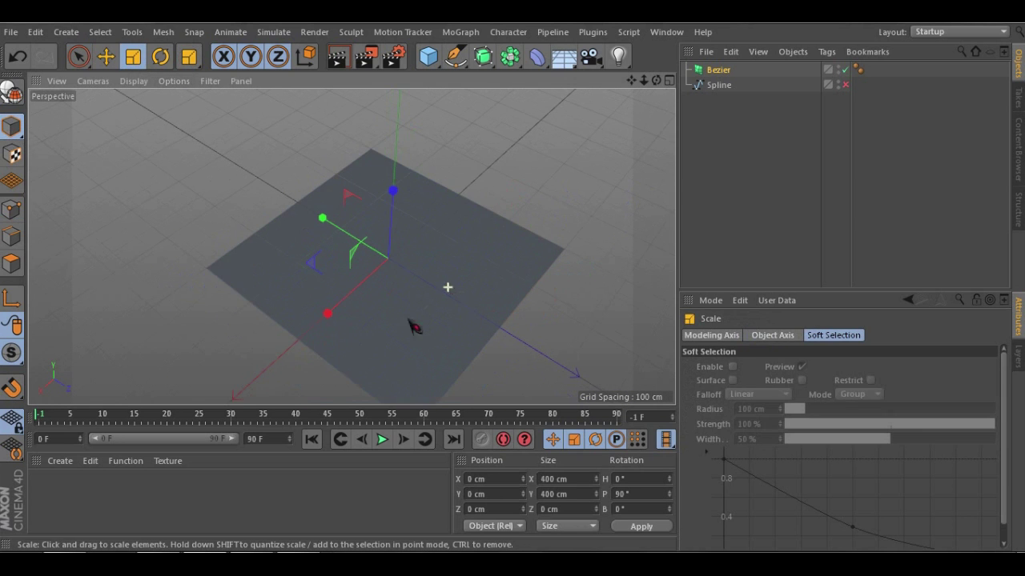
{"action": "left_click_drag", "start_coordinate": [411, 327], "coordinate": [459, 248]}
{"action": "scroll", "coordinate": [391, 274], "scroll_direction": "up", "scroll_amount": 3}
{"action": "scroll", "coordinate": [259, 271], "scroll_direction": "up", "scroll_amount": 2}
{"action": "left_click_drag", "start_coordinate": [259, 271], "coordinate": [322, 288], "text": "alt"}
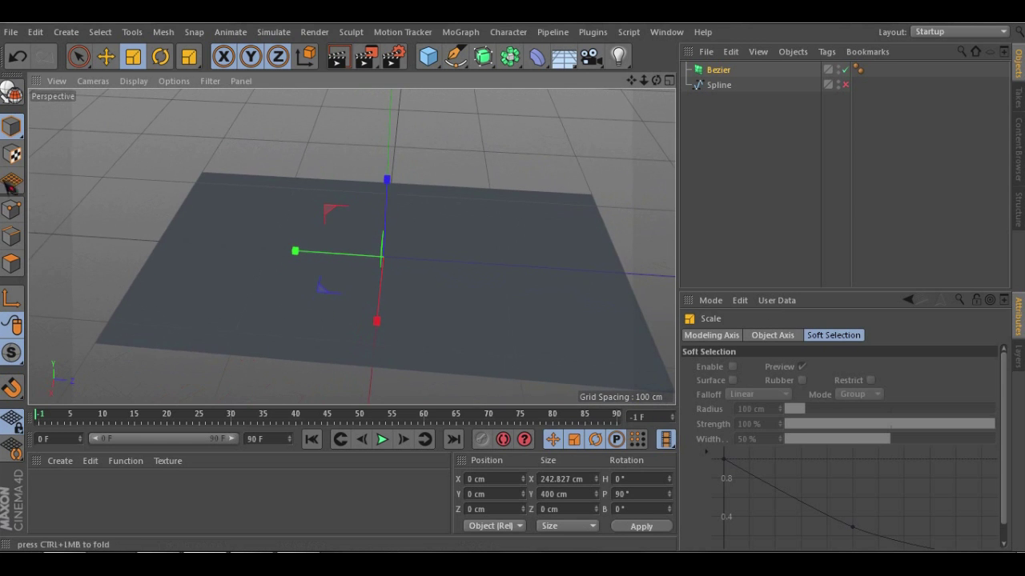
Return to point editing and select the four corner points of the Bezier surface
{"action": "left_click", "coordinate": [12, 210]}
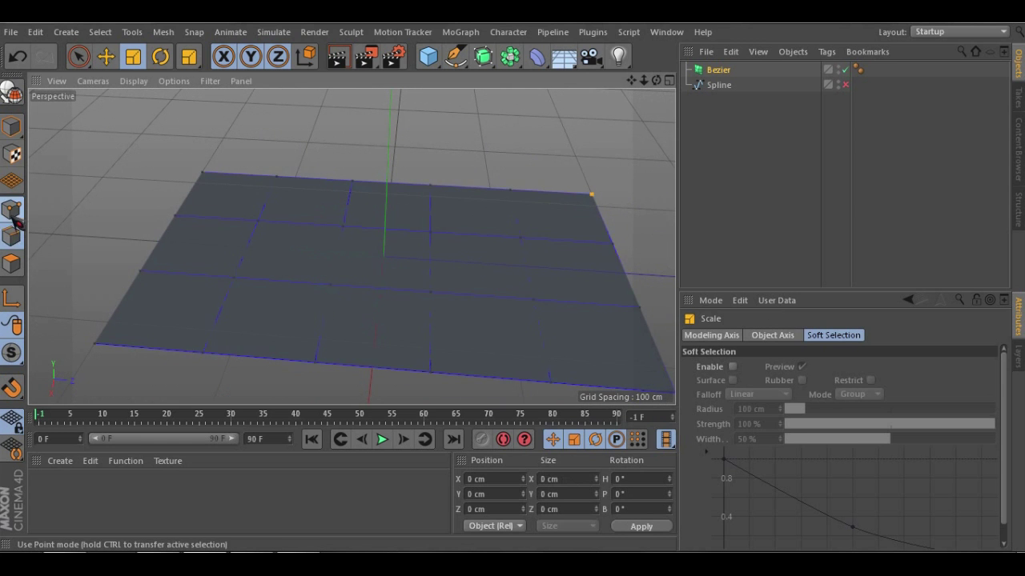
{"action": "left_click", "coordinate": [78, 58]}
{"action": "left_click_drag", "start_coordinate": [427, 245], "coordinate": [422, 208], "text": "alt"}
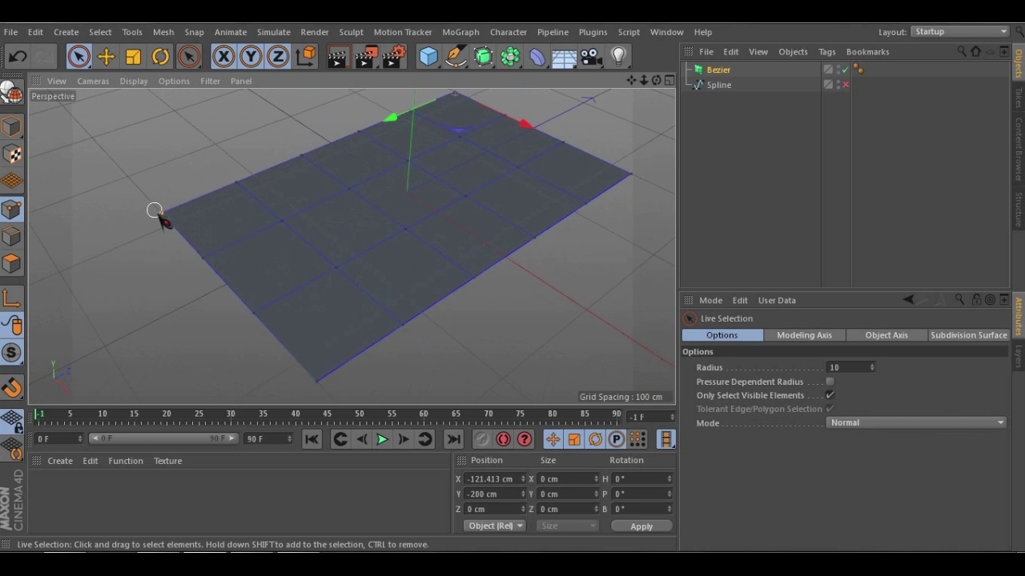
{"action": "left_click_drag", "start_coordinate": [321, 382], "coordinate": [299, 251], "text": "alt"}
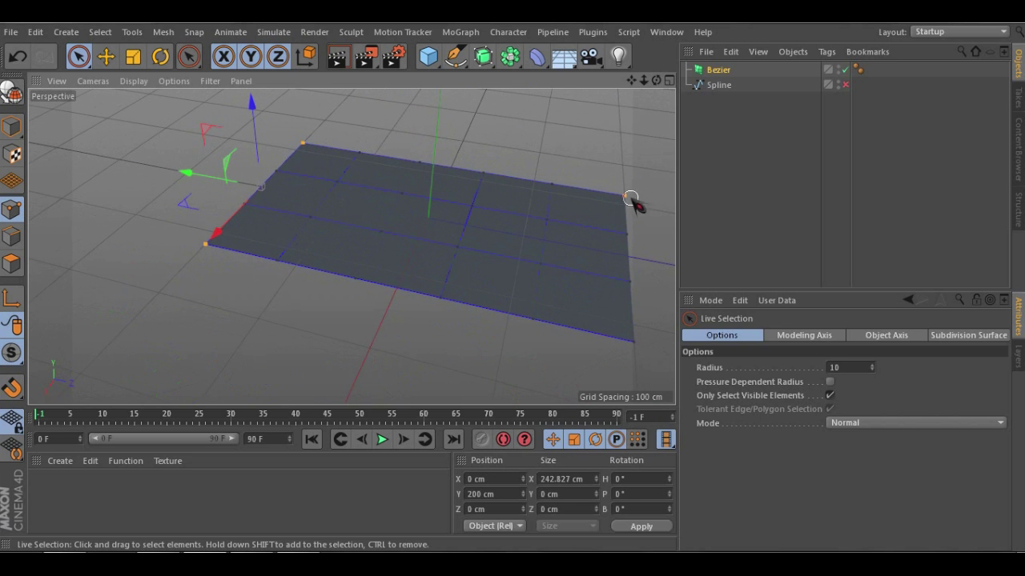
{"action": "left_click_drag", "start_coordinate": [597, 344], "coordinate": [551, 347], "text": "shift"}
{"action": "scroll", "coordinate": [498, 238], "scroll_direction": "up", "scroll_amount": 1}
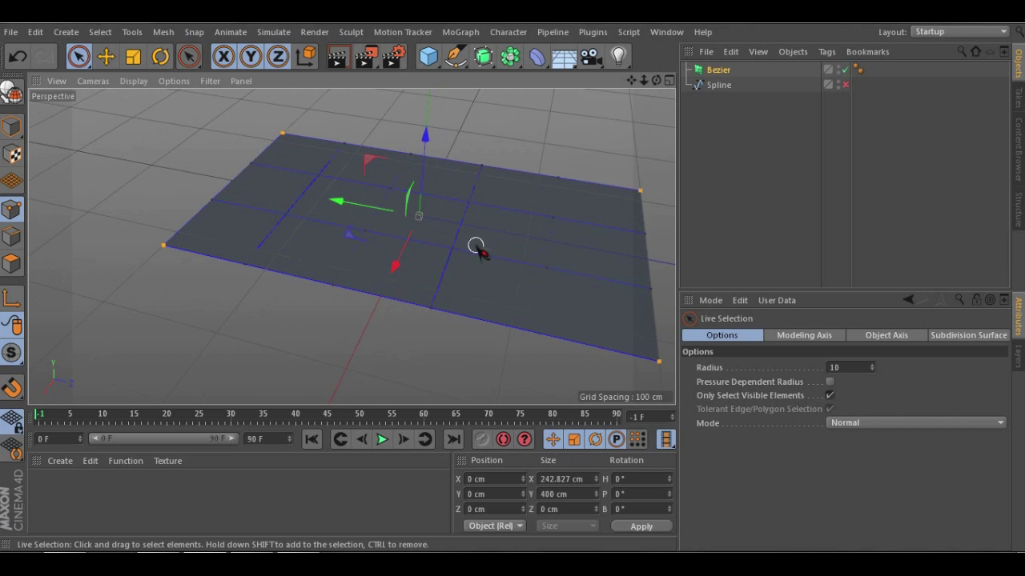
Scale the four corner points inward along X to a spacing of about 179 cm
{"action": "left_click_drag", "start_coordinate": [389, 224], "coordinate": [451, 353], "text": "alt"}
{"action": "key", "text": "t"}
{"action": "key", "text": "space"}
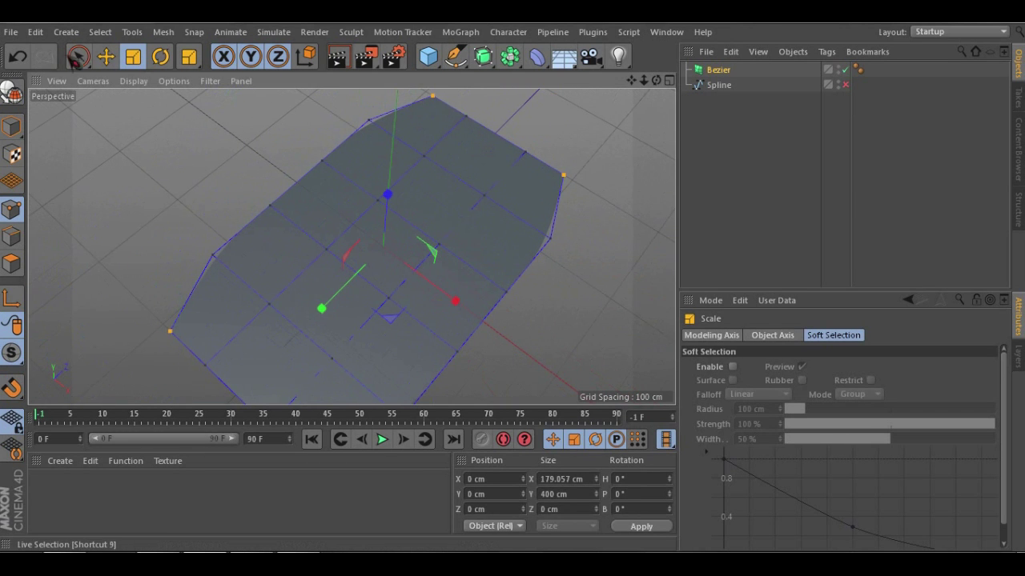
Select all the points in the four middle rows, leaving out the two narrowed end rows
{"action": "left_click", "coordinate": [142, 222]}
{"action": "left_click_drag", "start_coordinate": [301, 316], "coordinate": [360, 284], "text": "alt"}
{"action": "left_click", "coordinate": [197, 307]}
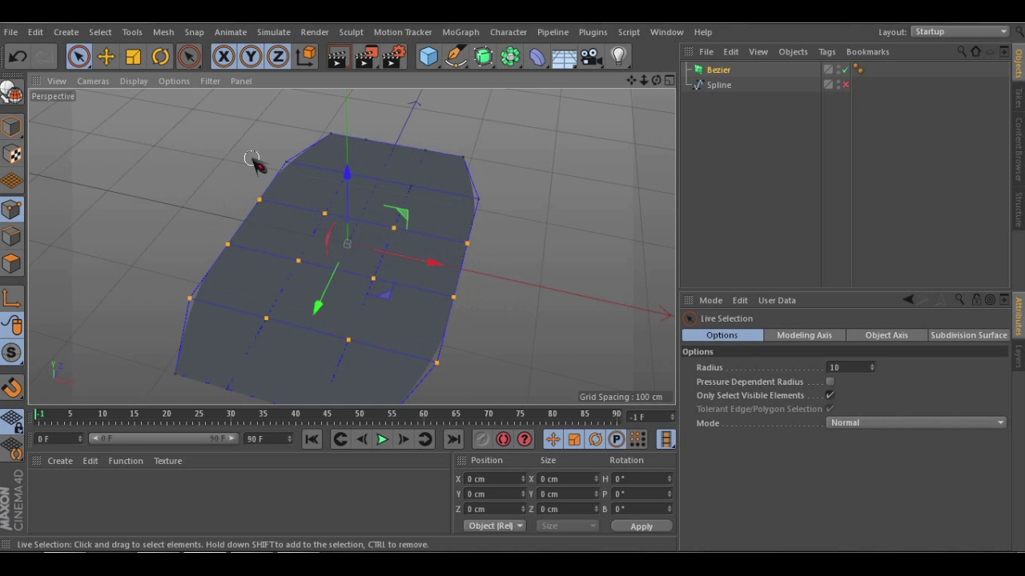
{"action": "left_click_drag", "start_coordinate": [495, 207], "coordinate": [259, 162], "text": "alt"}
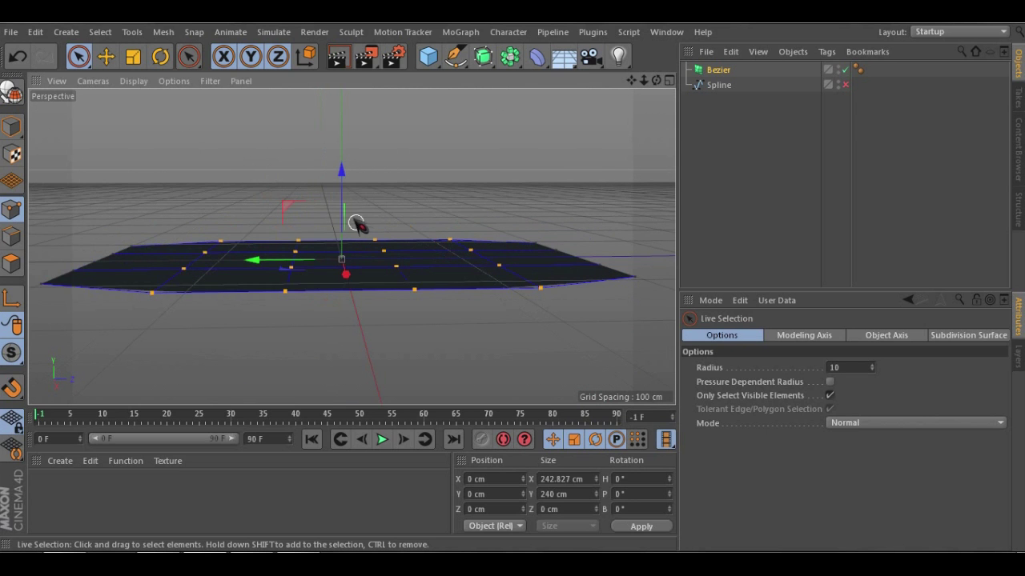
Raise the selected middle rows of points by about 14 cm, working in the Right view
{"action": "key", "text": "F4"}
{"action": "scroll", "coordinate": [345, 213], "scroll_direction": "down", "scroll_amount": 2}
{"action": "scroll", "coordinate": [233, 384], "scroll_direction": "up", "scroll_amount": 5}
{"action": "scroll", "coordinate": [341, 282], "scroll_direction": "up", "scroll_amount": 1}
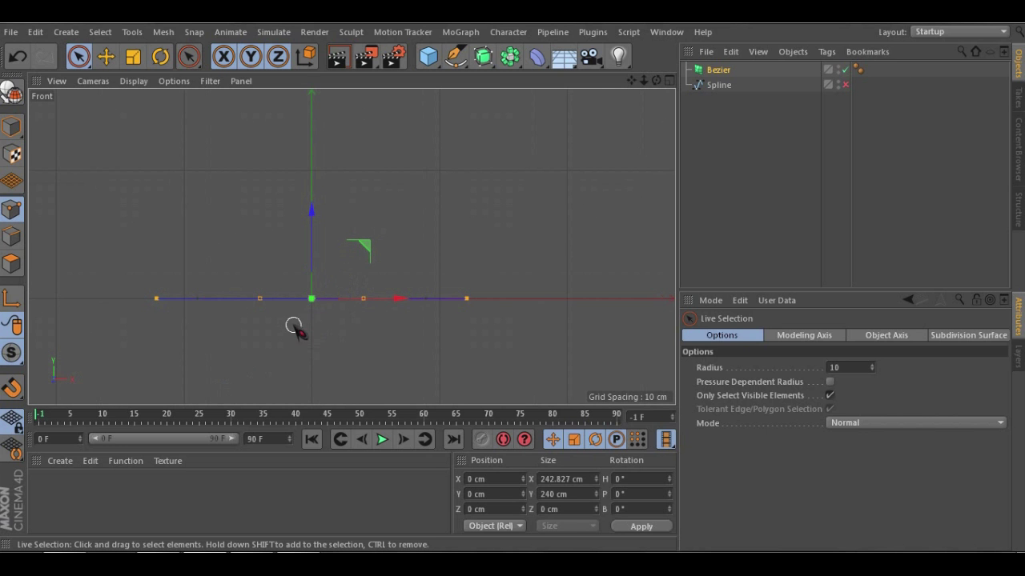
{"action": "key", "text": "F3"}
{"action": "scroll", "coordinate": [344, 247], "scroll_direction": "up", "scroll_amount": 3}
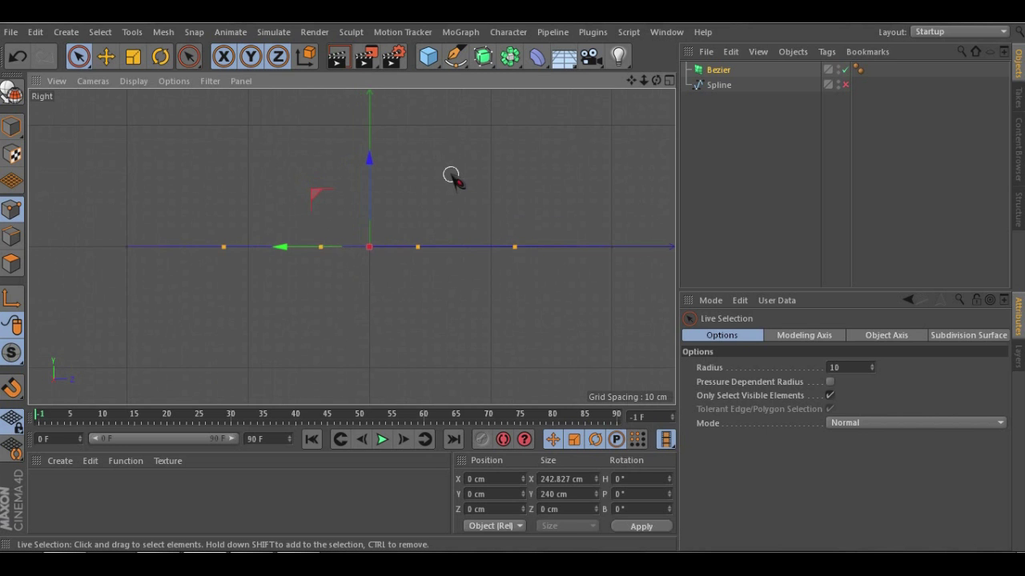
{"action": "left_click_drag", "start_coordinate": [370, 162], "coordinate": [395, 157]}
{"action": "scroll", "coordinate": [393, 171], "scroll_direction": "up", "scroll_amount": 2}
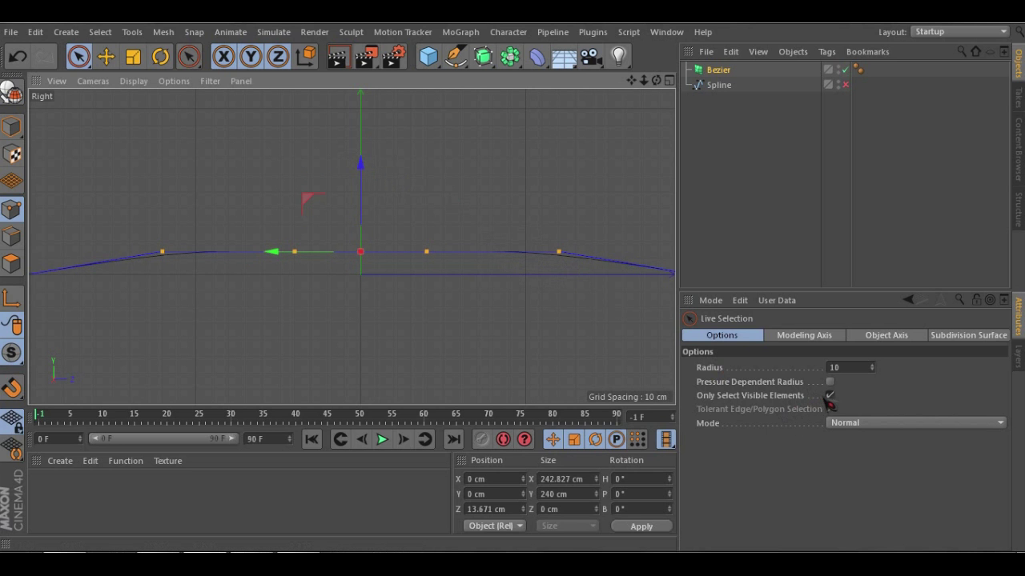
Turn off Only Select Visible Elements and reduce the selection to the two innermost rows of points, then return to the perspective view
{"action": "left_click", "coordinate": [829, 395]}
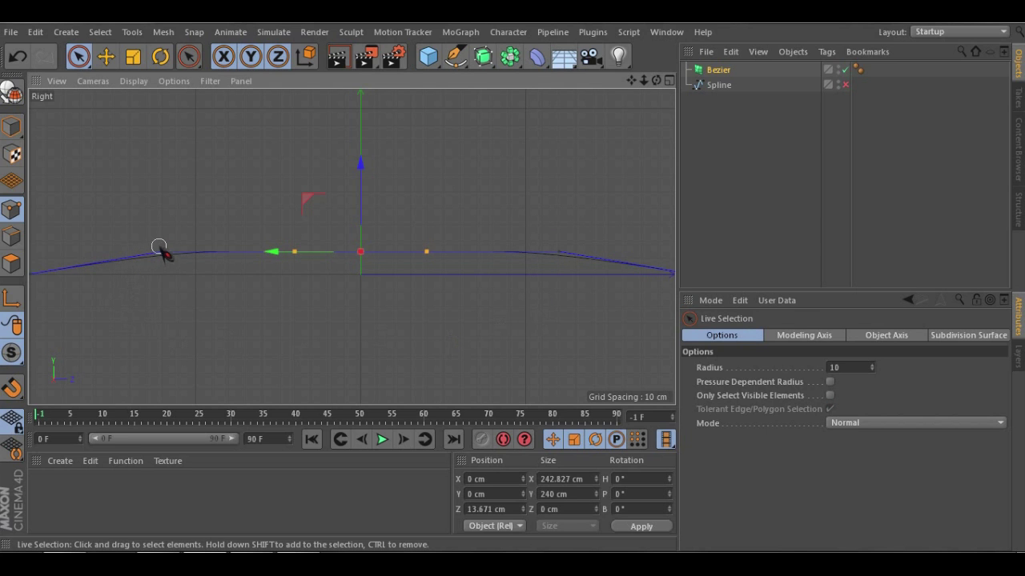
{"action": "key", "text": "F1"}
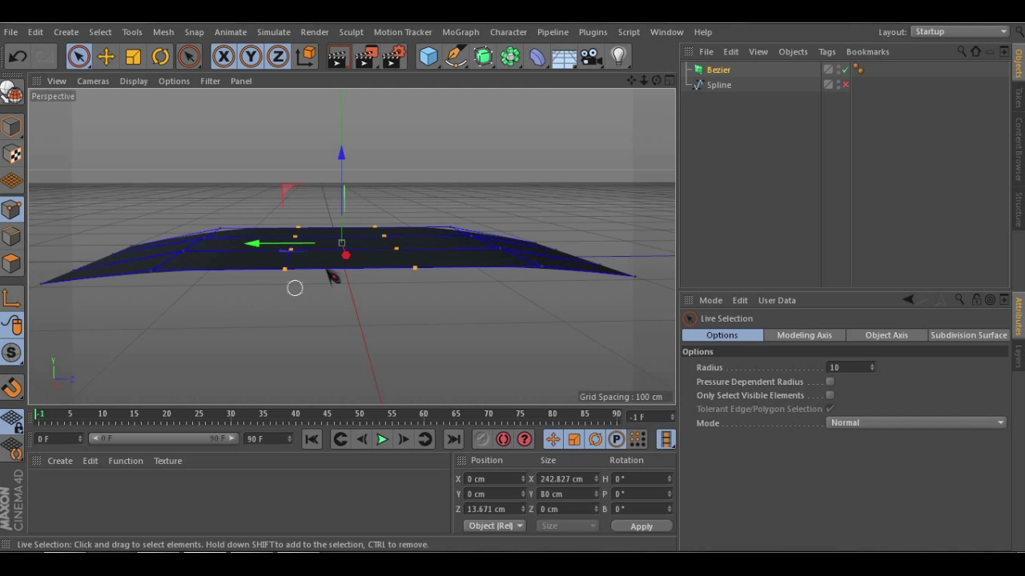
Raise the two innermost rows of points to a height of about 18 cm in the Right view
{"action": "left_click_drag", "start_coordinate": [295, 288], "coordinate": [333, 249], "text": "alt"}
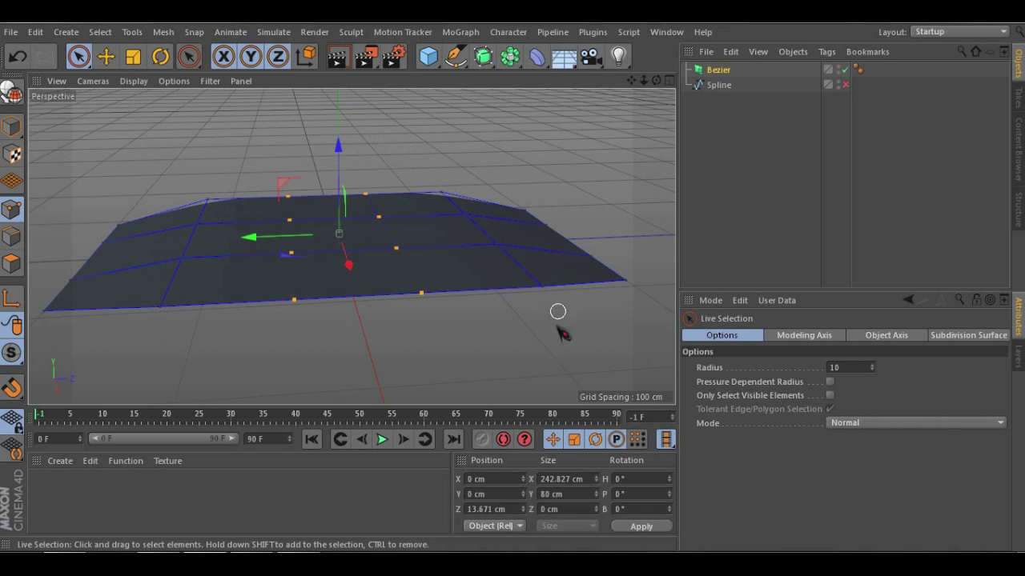
{"action": "left_click_drag", "start_coordinate": [558, 311], "coordinate": [381, 214], "text": "alt"}
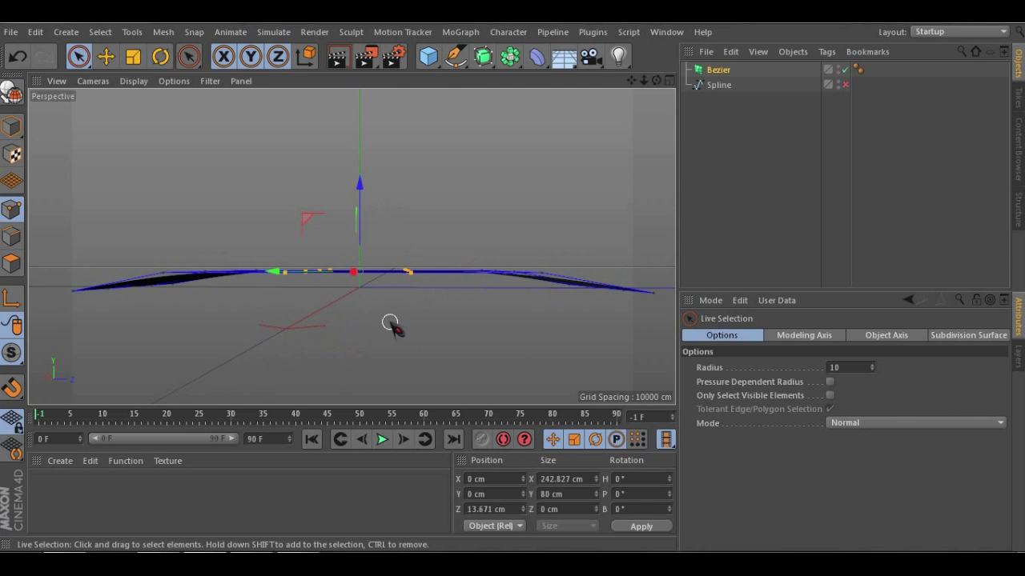
{"action": "key", "text": "F4"}
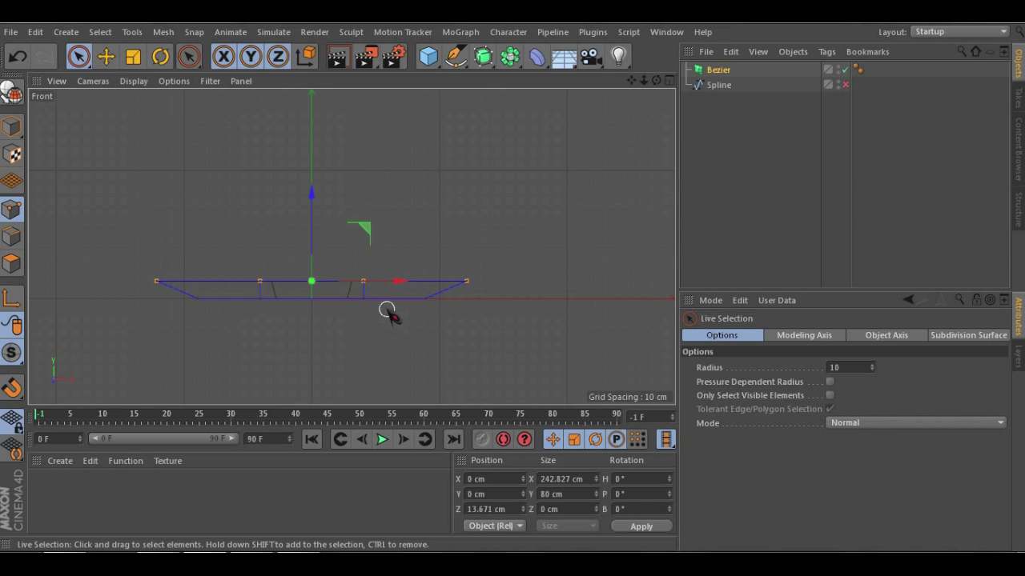
{"action": "key", "text": "F3"}
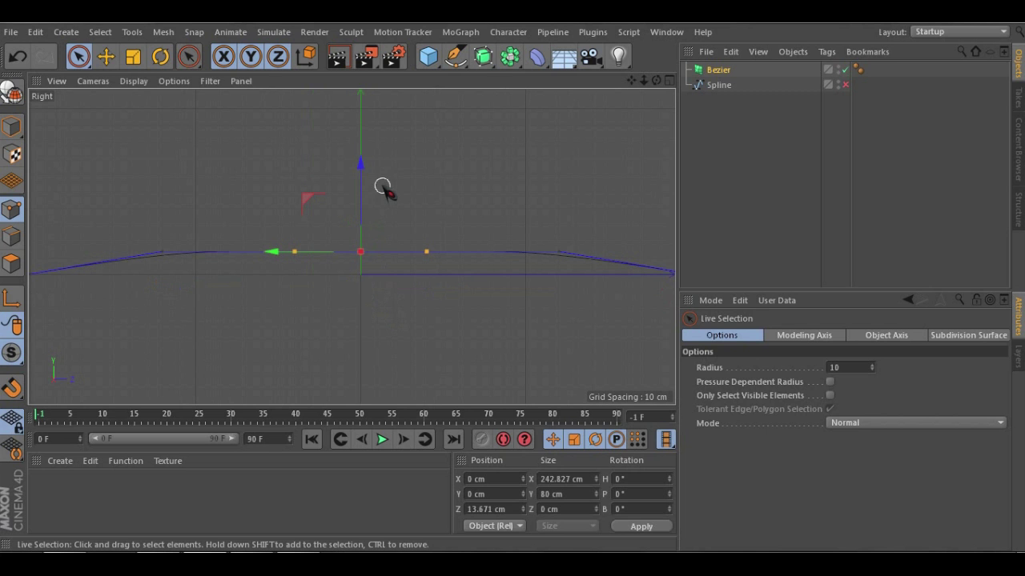
{"action": "mouse_move", "coordinate": [368, 182]}
{"action": "left_mouse_down"}
{"action": "mouse_move", "coordinate": [378, 162]}
{"action": "mouse_move", "coordinate": [379, 181]}
{"action": "left_mouse_up"}
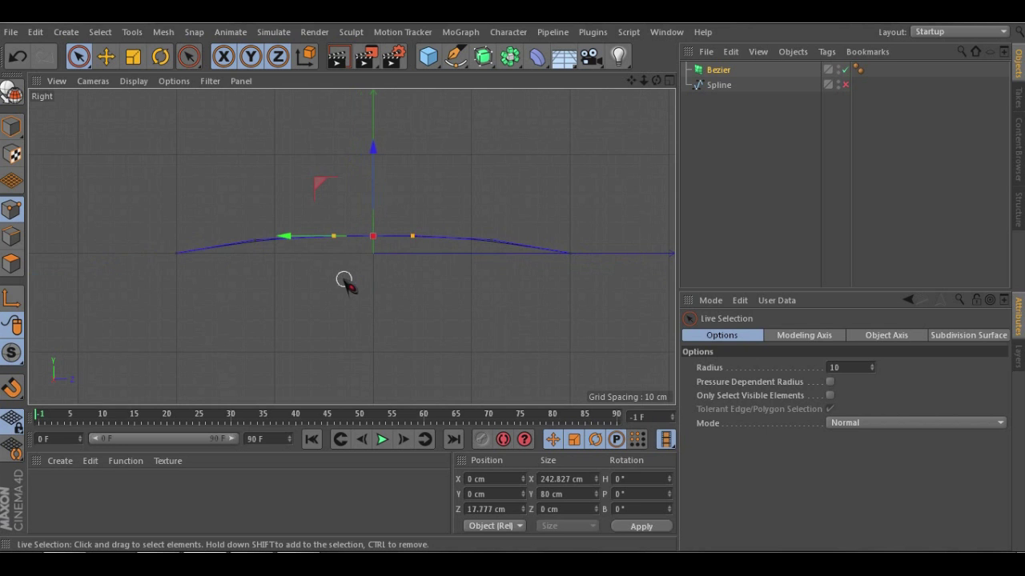
Select all the points along both long side edges of the Bezier surface in the perspective view
{"action": "key", "text": "F1"}
{"action": "left_click_drag", "start_coordinate": [351, 246], "coordinate": [318, 368], "text": "alt"}
{"action": "left_click", "coordinate": [532, 211]}
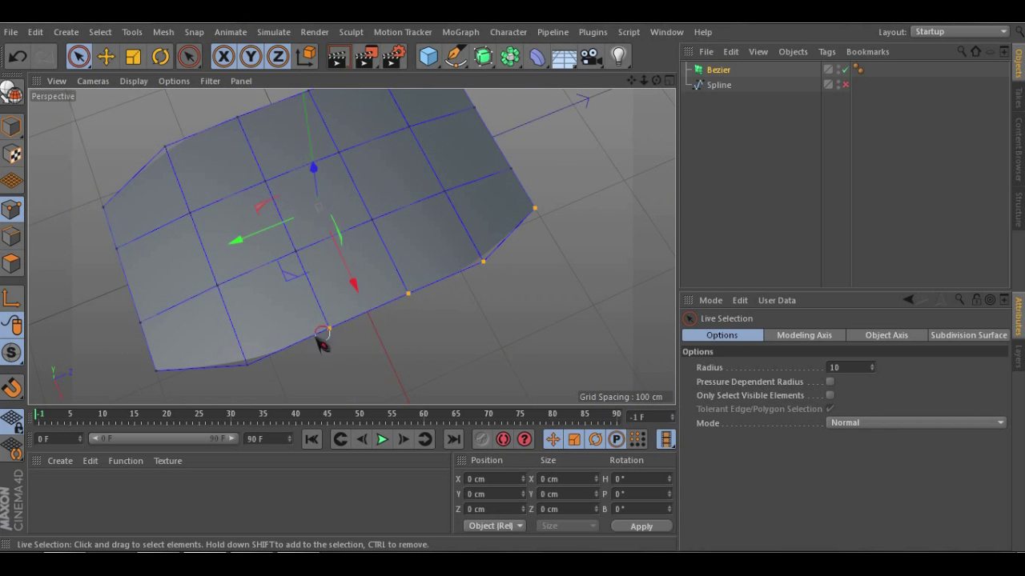
{"action": "left_click_drag", "start_coordinate": [158, 369], "coordinate": [157, 368]}
{"action": "middle_click_drag", "start_coordinate": [240, 268], "coordinate": [328, 331], "text": "alt"}
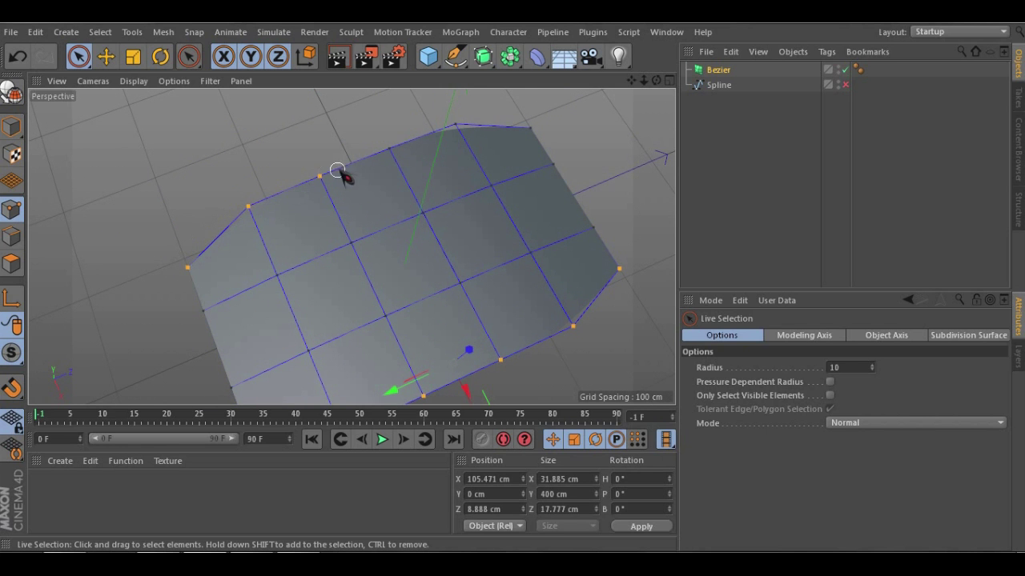
{"action": "left_click_drag", "start_coordinate": [493, 128], "coordinate": [556, 123], "text": "shift"}
{"action": "left_click_drag", "start_coordinate": [520, 172], "coordinate": [432, 248], "text": "alt"}
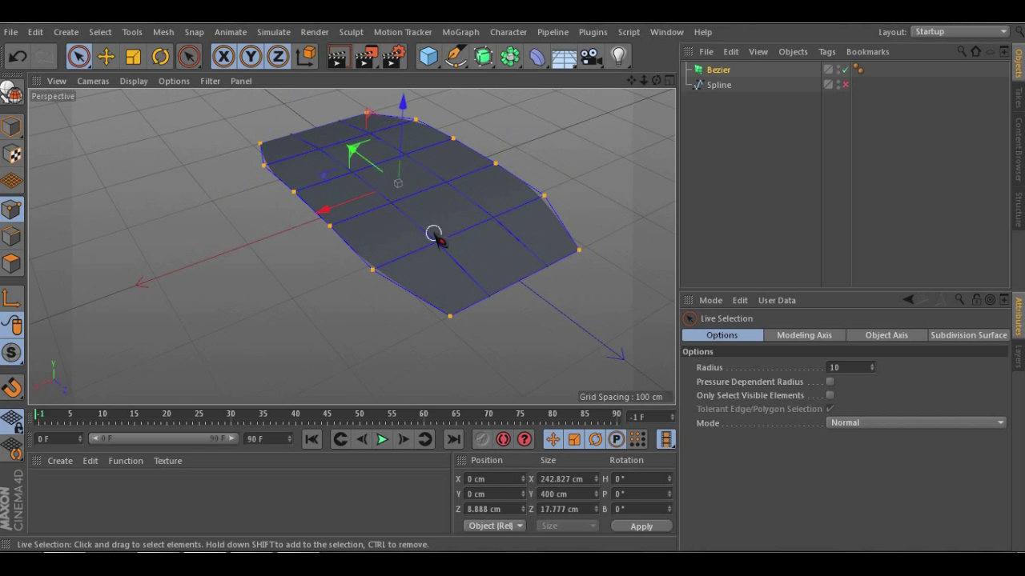
Lower the selected side-edge points in the Front view to curve the surface crosswise
{"action": "key", "text": "F4"}
{"action": "scroll", "coordinate": [328, 270], "scroll_direction": "up", "scroll_amount": 2}
{"action": "left_click_drag", "start_coordinate": [310, 200], "coordinate": [321, 231]}
{"action": "scroll", "coordinate": [315, 361], "scroll_direction": "up", "scroll_amount": 2}
Select the four corner points and raise them to a Z position of about -5 cm, then return to the perspective view
{"action": "left_click", "coordinate": [446, 357]}
{"action": "left_click", "coordinate": [492, 336]}
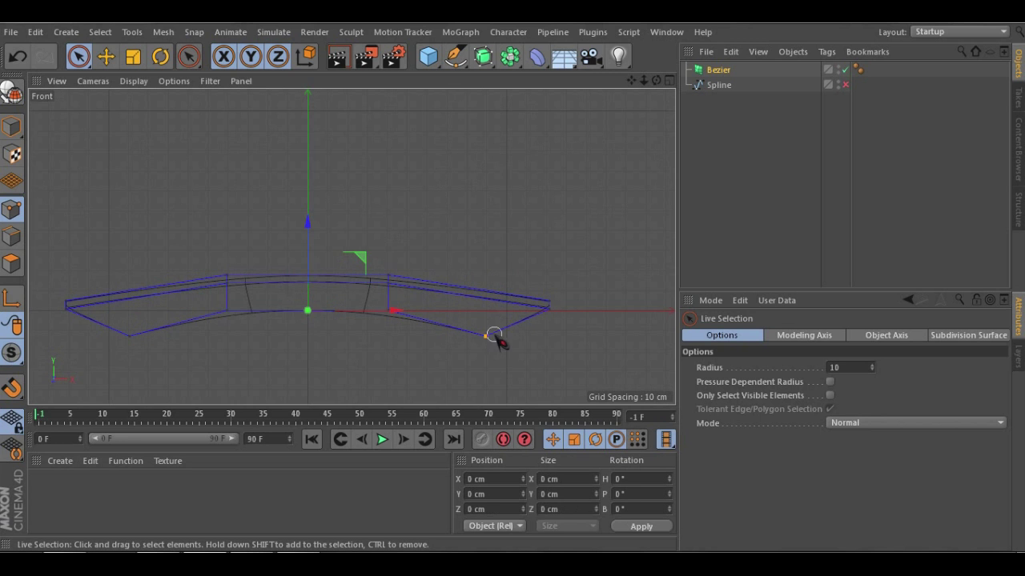
{"action": "left_click", "coordinate": [129, 336], "text": "shift"}
{"action": "mouse_move", "coordinate": [312, 249]}
{"action": "left_mouse_down"}
{"action": "mouse_move", "coordinate": [322, 231]}
{"action": "mouse_move", "coordinate": [329, 242]}
{"action": "left_mouse_up"}
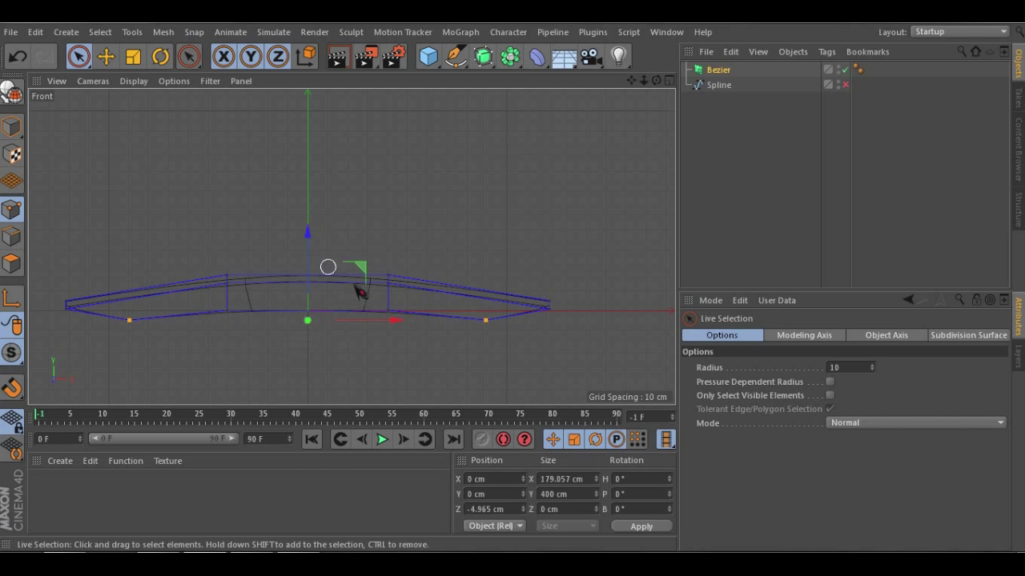
{"action": "key", "text": "F1"}
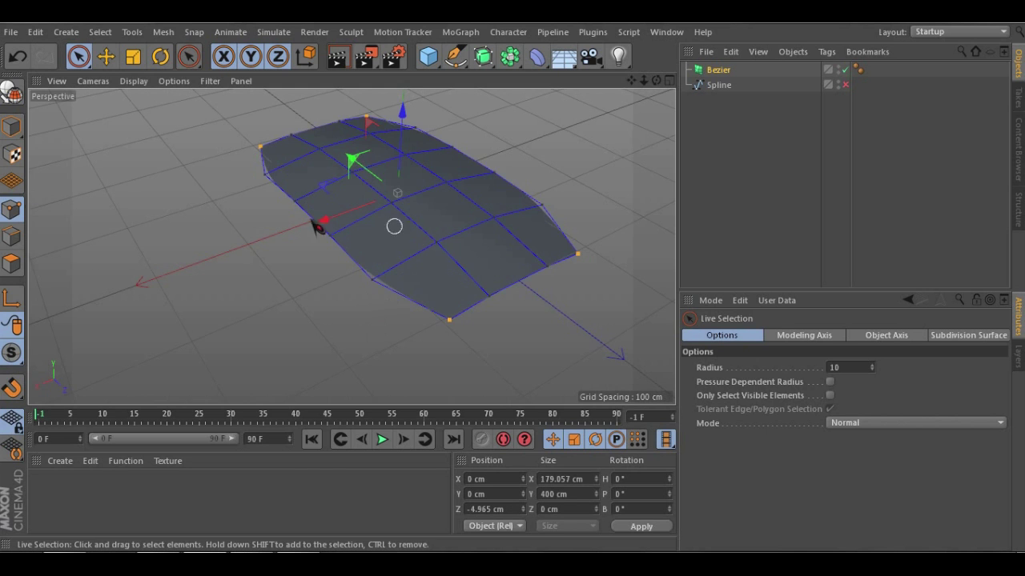
Switch to Model mode and inspect the shaped Bezier surface from above
{"action": "left_click", "coordinate": [13, 127]}
{"action": "right_click_drag", "start_coordinate": [370, 252], "coordinate": [506, 241], "text": "alt"}
{"action": "left_click_drag", "start_coordinate": [506, 241], "coordinate": [391, 274], "text": "alt"}
{"action": "left_click", "coordinate": [11, 91]}
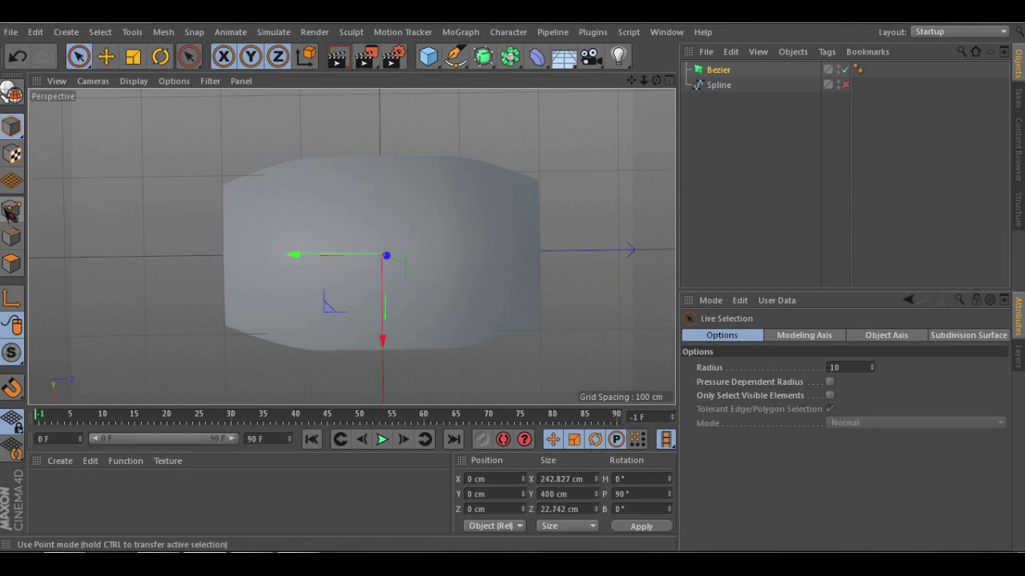
{"action": "left_click", "coordinate": [11, 209]}
{"action": "left_click_drag", "start_coordinate": [339, 154], "coordinate": [372, 153]}
{"action": "left_click", "coordinate": [61, 151]}
Scale the whole Bezier object along X in Model mode to a width of about 200 cm
{"action": "left_click", "coordinate": [135, 59]}
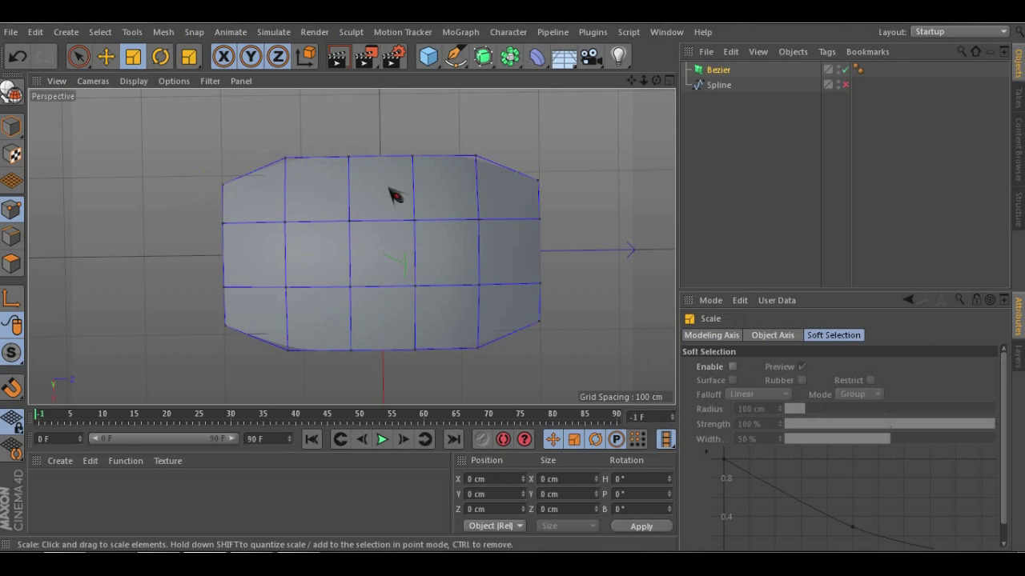
{"action": "left_click", "coordinate": [713, 71]}
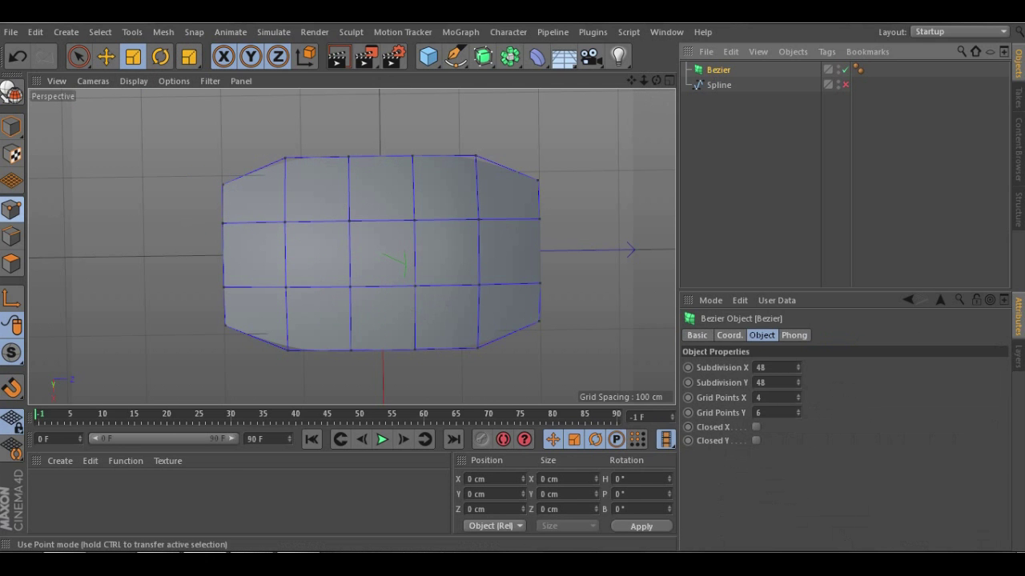
{"action": "left_click", "coordinate": [11, 126]}
{"action": "left_click_drag", "start_coordinate": [392, 351], "coordinate": [379, 331]}
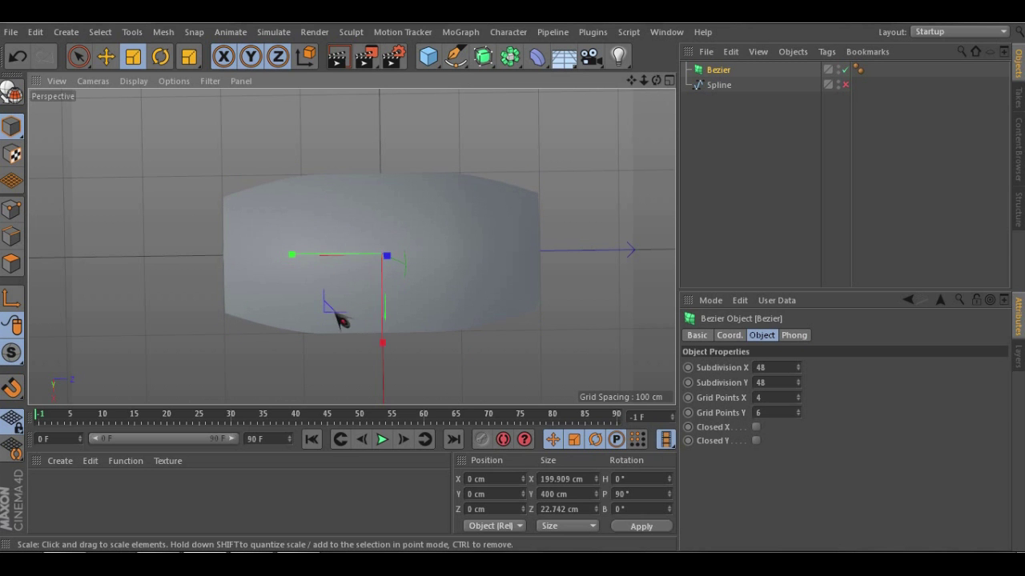
{"action": "scroll", "coordinate": [311, 320], "scroll_direction": "up", "scroll_amount": 3}
{"action": "mouse_move", "coordinate": [301, 323]}
{"action": "left_mouse_down", "text": "alt"}
{"action": "mouse_move", "coordinate": [486, 170]}
{"action": "mouse_move", "coordinate": [290, 131]}
{"action": "mouse_move", "coordinate": [520, 288]}
{"action": "mouse_move", "coordinate": [228, 160]}
{"action": "mouse_move", "coordinate": [350, 247]}
{"action": "mouse_move", "coordinate": [382, 227]}
{"action": "mouse_move", "coordinate": [387, 272]}
{"action": "mouse_move", "coordinate": [393, 236]}
{"action": "left_mouse_up", "text": "alt"}
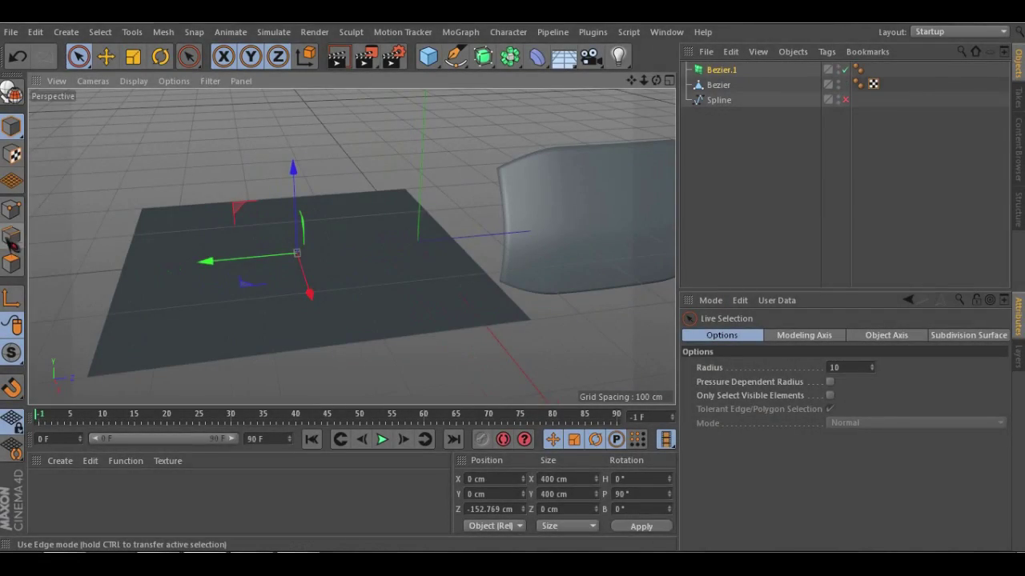
Lower one corner point of the new flat Bezier surface by about 59 cm in Point mode
{"action": "left_click", "coordinate": [12, 210]}
{"action": "left_click_drag", "start_coordinate": [324, 274], "coordinate": [420, 277], "text": "alt"}
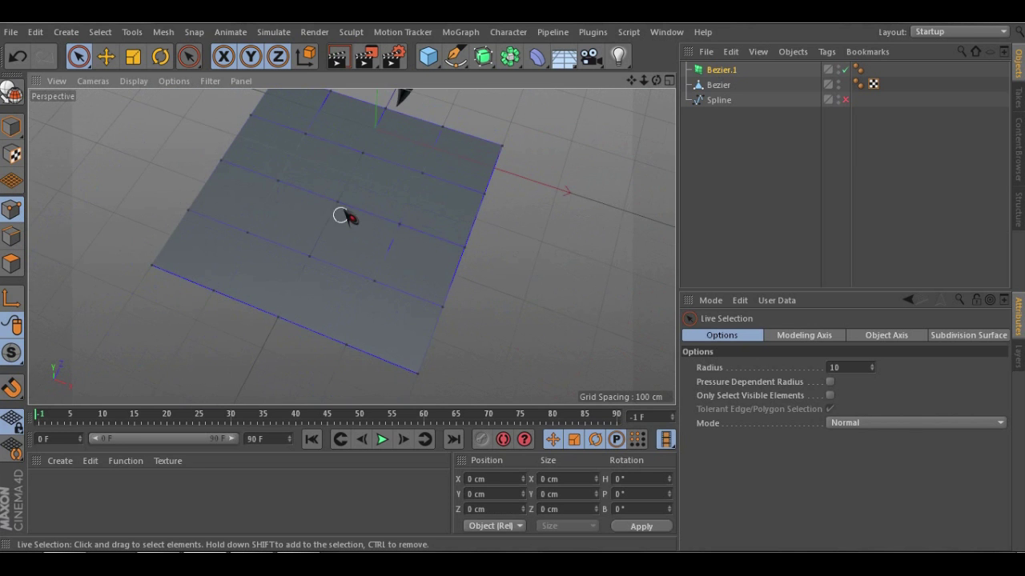
{"action": "left_click", "coordinate": [498, 150]}
{"action": "left_click_drag", "start_coordinate": [493, 184], "coordinate": [483, 144], "text": "alt"}
{"action": "left_click_drag", "start_coordinate": [510, 108], "coordinate": [508, 137]}
{"action": "left_click_drag", "start_coordinate": [419, 184], "coordinate": [483, 170], "text": "alt"}
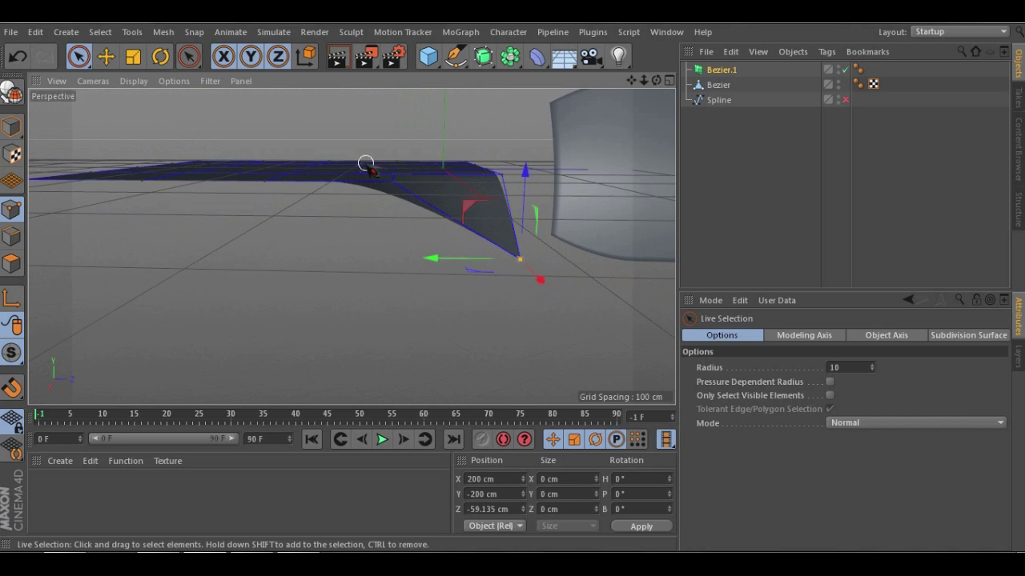
Examine the edge beside the lowered corner, then undo the corner point's move
{"action": "left_click", "coordinate": [391, 183]}
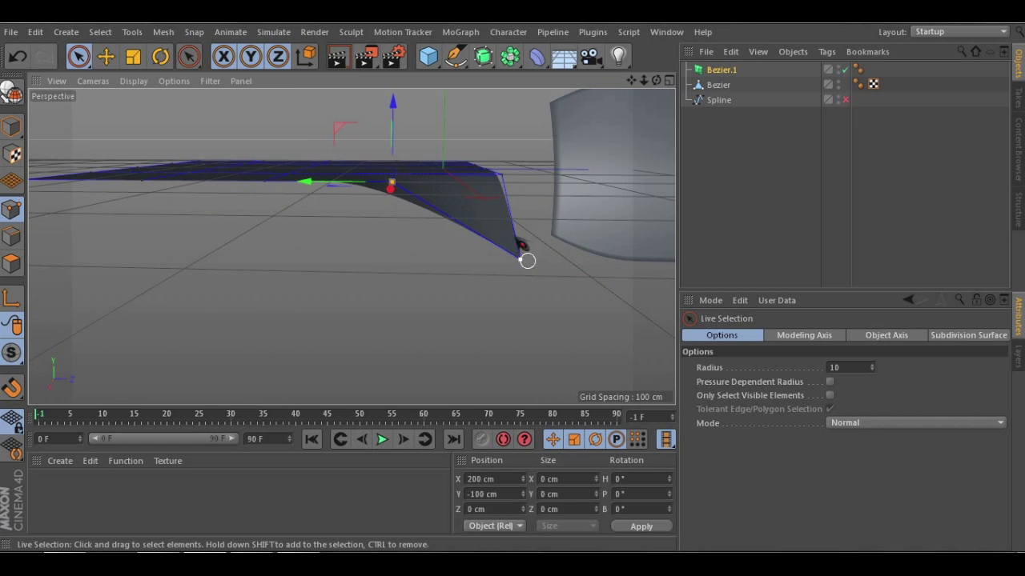
{"action": "mouse_move", "coordinate": [463, 204]}
{"action": "left_mouse_down", "text": "alt"}
{"action": "mouse_move", "coordinate": [453, 209]}
{"action": "mouse_move", "coordinate": [434, 293]}
{"action": "mouse_move", "coordinate": [373, 240]}
{"action": "mouse_move", "coordinate": [480, 300]}
{"action": "left_mouse_up", "text": "alt"}
{"action": "key", "text": "ctrl+z"}
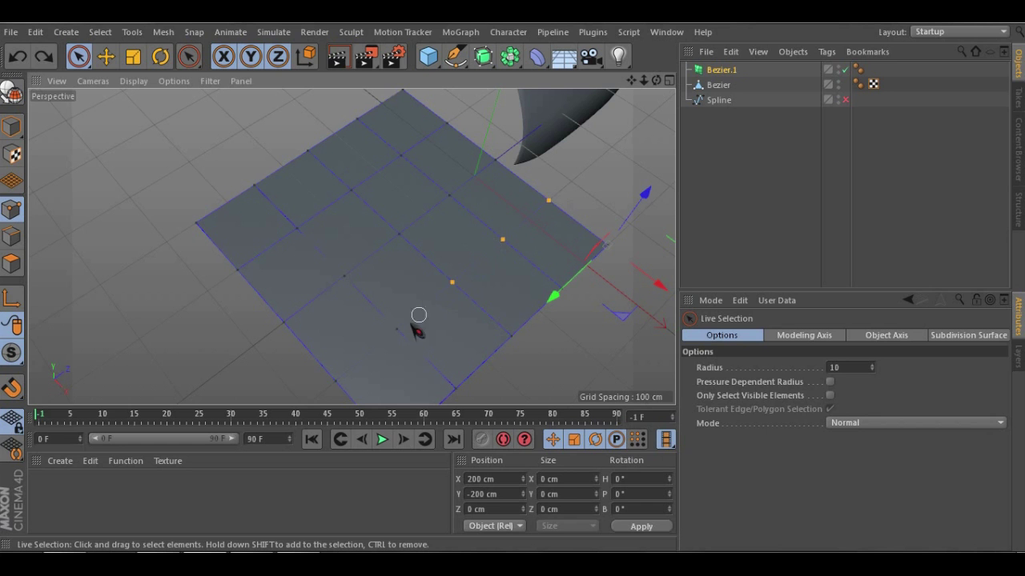
Select the row of points just inside the outer edge and move it along X to about 193 cm
{"action": "left_click_drag", "start_coordinate": [356, 367], "coordinate": [334, 382]}
{"action": "left_click_drag", "start_coordinate": [350, 297], "coordinate": [418, 247], "text": "alt"}
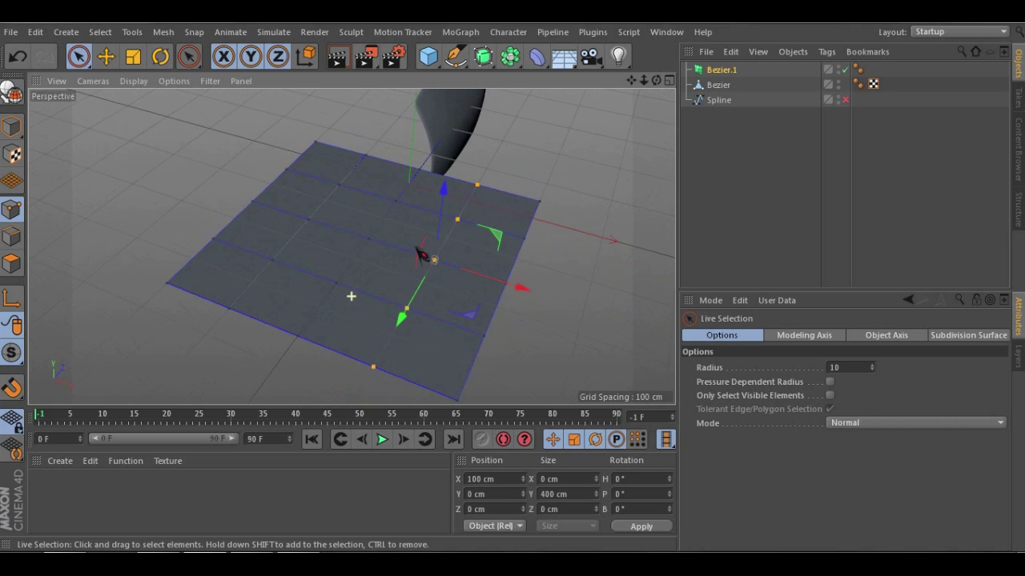
{"action": "left_click_drag", "start_coordinate": [502, 295], "coordinate": [576, 338]}
{"action": "scroll", "coordinate": [524, 305], "scroll_direction": "up", "scroll_amount": 10}
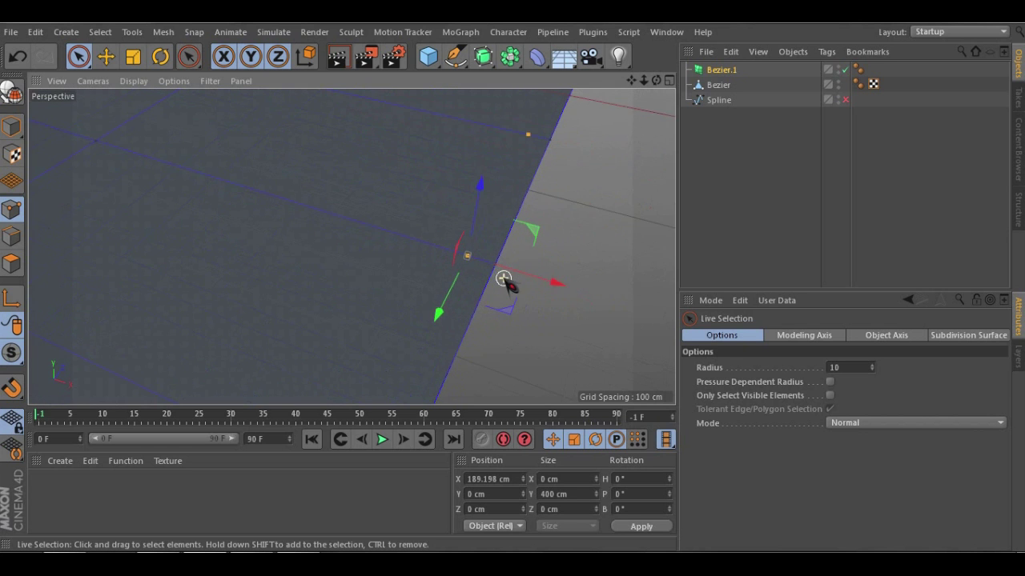
{"action": "left_click_drag", "start_coordinate": [519, 268], "coordinate": [539, 277]}
{"action": "left_click_drag", "start_coordinate": [451, 256], "coordinate": [319, 258], "text": "alt"}
{"action": "scroll", "coordinate": [445, 266], "scroll_direction": "down", "scroll_amount": 12}
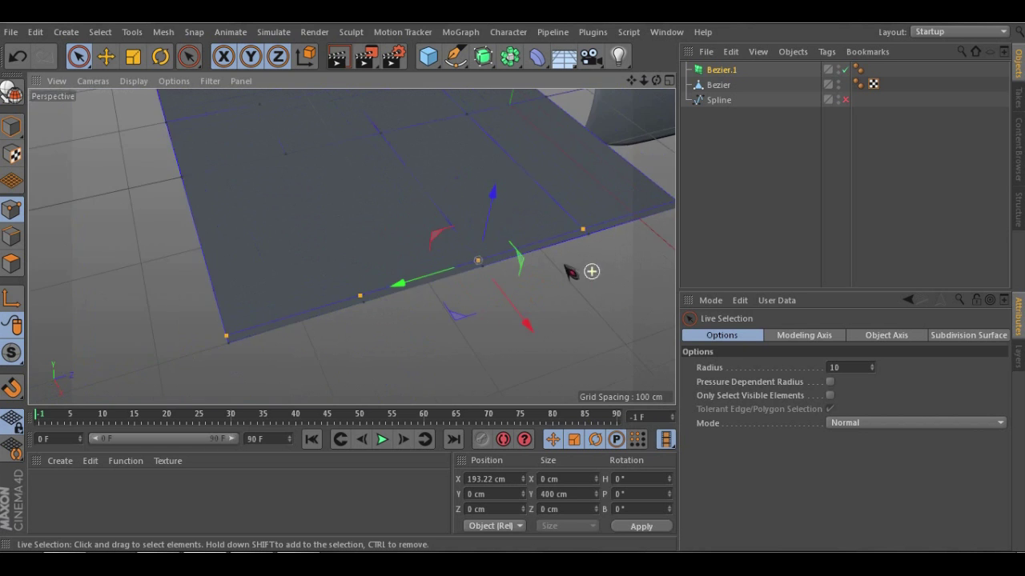
Select all the points on the outer edge at X 200 cm and lower them by about 24 cm
{"action": "middle_click_drag", "start_coordinate": [527, 237], "coordinate": [451, 255], "text": "alt"}
{"action": "left_click", "coordinate": [637, 234]}
{"action": "left_click", "coordinate": [611, 226]}
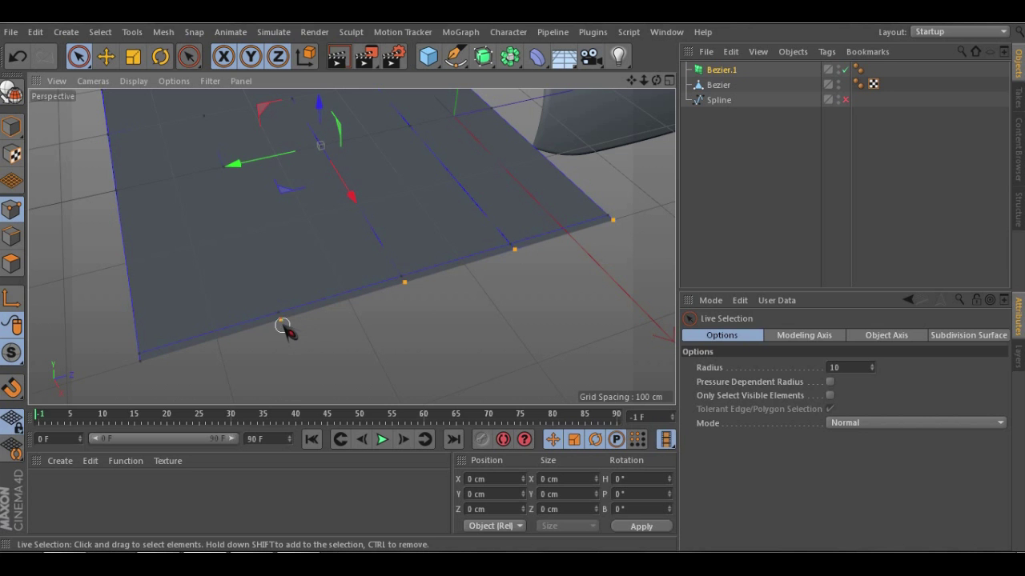
{"action": "left_click_drag", "start_coordinate": [251, 343], "coordinate": [400, 245], "text": "alt"}
{"action": "right_click_drag", "start_coordinate": [320, 336], "coordinate": [344, 331], "text": "alt"}
{"action": "middle_click_drag", "start_coordinate": [346, 332], "coordinate": [453, 254], "text": "alt"}
{"action": "left_click_drag", "start_coordinate": [424, 274], "coordinate": [480, 318], "text": "alt"}
{"action": "scroll", "coordinate": [480, 318], "scroll_direction": "down", "scroll_amount": 1}
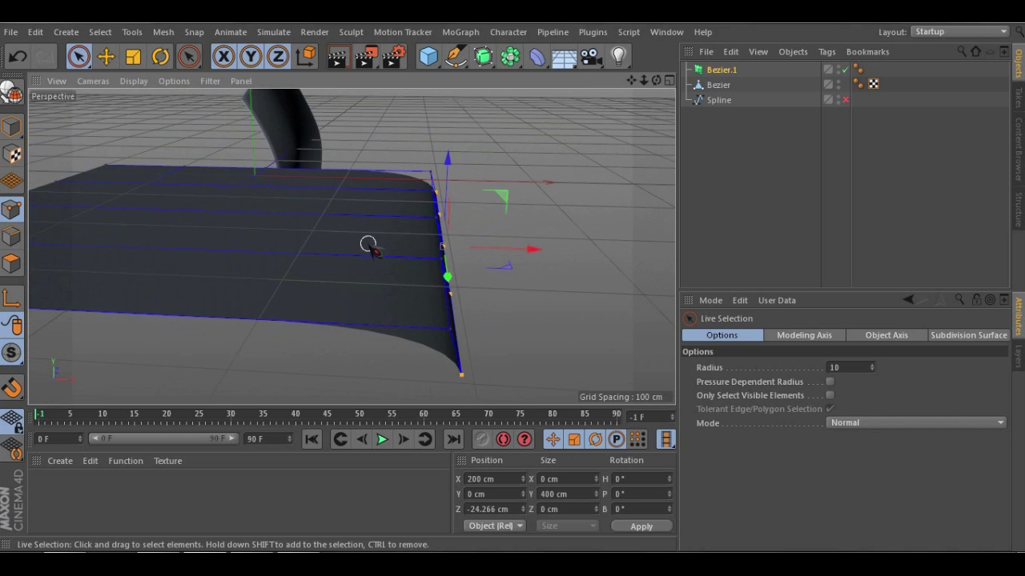
Lower the middle point of the folded edge to a Z position of about -55 cm
{"action": "scroll", "coordinate": [368, 244], "scroll_direction": "down", "scroll_amount": 1}
{"action": "left_click_drag", "start_coordinate": [368, 227], "coordinate": [179, 277], "text": "alt"}
{"action": "scroll", "coordinate": [390, 294], "scroll_direction": "up", "scroll_amount": 3}
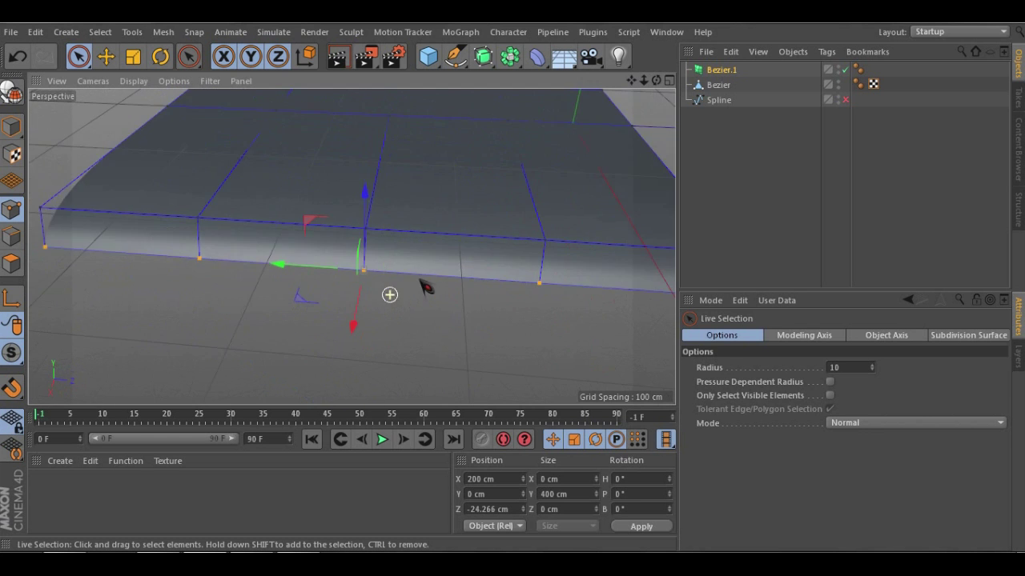
{"action": "left_click_drag", "start_coordinate": [504, 251], "coordinate": [474, 220], "text": "alt"}
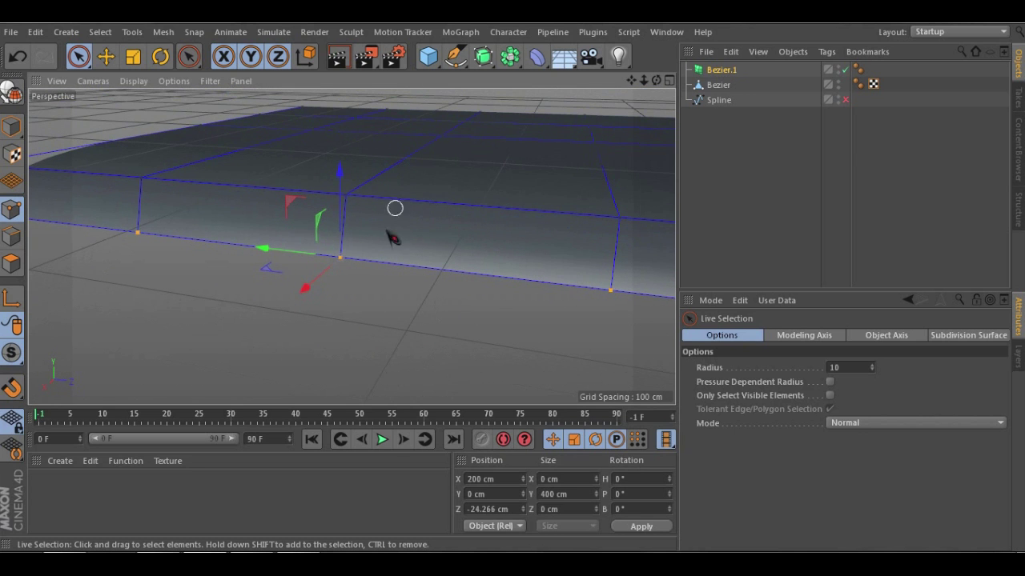
{"action": "middle_click_drag", "start_coordinate": [441, 241], "coordinate": [376, 226], "text": "alt"}
{"action": "left_click_drag", "start_coordinate": [382, 220], "coordinate": [315, 243], "text": "alt"}
{"action": "left_click", "coordinate": [296, 275]}
{"action": "left_click", "coordinate": [320, 249]}
Lower the corner point at one end of the folded edge to a Z position of about -48 cm
{"action": "left_click_drag", "start_coordinate": [235, 225], "coordinate": [537, 258], "text": "alt"}
{"action": "left_click", "coordinate": [581, 248]}
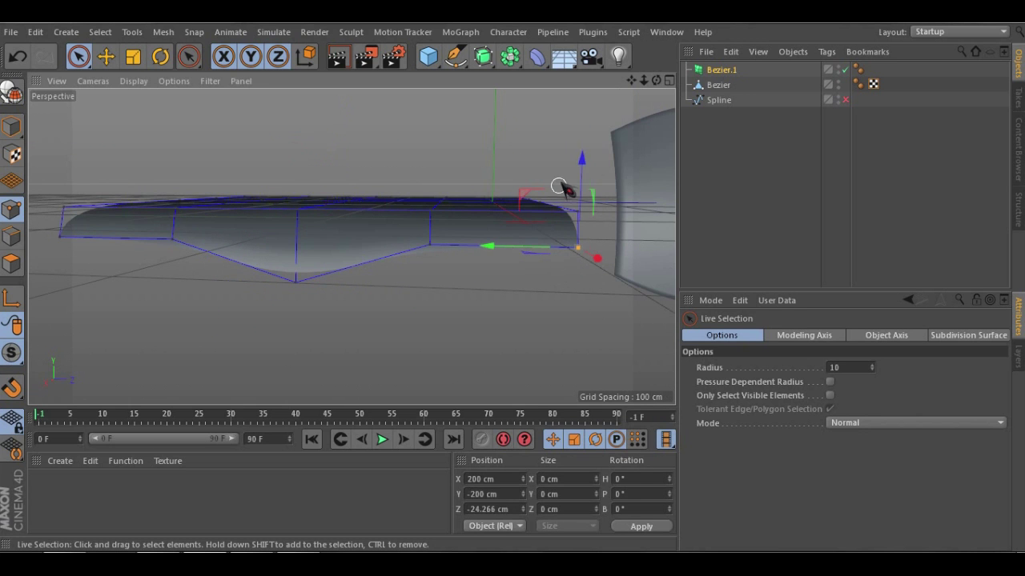
{"action": "left_click_drag", "start_coordinate": [593, 164], "coordinate": [580, 206]}
{"action": "left_click_drag", "start_coordinate": [579, 206], "coordinate": [278, 245], "text": "alt"}
{"action": "left_click_drag", "start_coordinate": [480, 216], "coordinate": [554, 236], "text": "alt"}
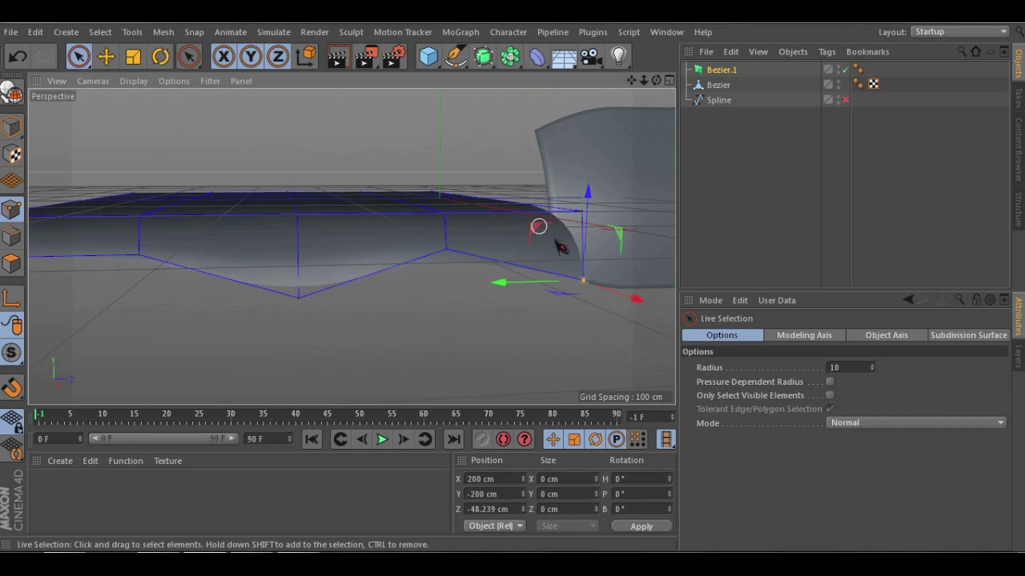
Lower the corner point at the opposite end of the folded edge
{"action": "left_click_drag", "start_coordinate": [352, 248], "coordinate": [265, 212], "text": "alt"}
{"action": "left_click_drag", "start_coordinate": [304, 260], "coordinate": [372, 295], "text": "alt"}
{"action": "left_click_drag", "start_coordinate": [424, 322], "coordinate": [573, 257], "text": "alt"}
{"action": "left_click_drag", "start_coordinate": [463, 227], "coordinate": [446, 278]}
Pull the middle point of the folded edge inward along X to about 170 cm
{"action": "scroll", "coordinate": [416, 358], "scroll_direction": "up", "scroll_amount": 4}
{"action": "scroll", "coordinate": [416, 358], "scroll_direction": "up", "scroll_amount": 3}
{"action": "left_click", "coordinate": [448, 365]}
{"action": "left_click_drag", "start_coordinate": [528, 369], "coordinate": [482, 374]}
Select points in the surface's central row and try moving them along X to about 184 cm, near the folded edge
{"action": "left_click_drag", "start_coordinate": [414, 354], "coordinate": [294, 172], "text": "alt"}
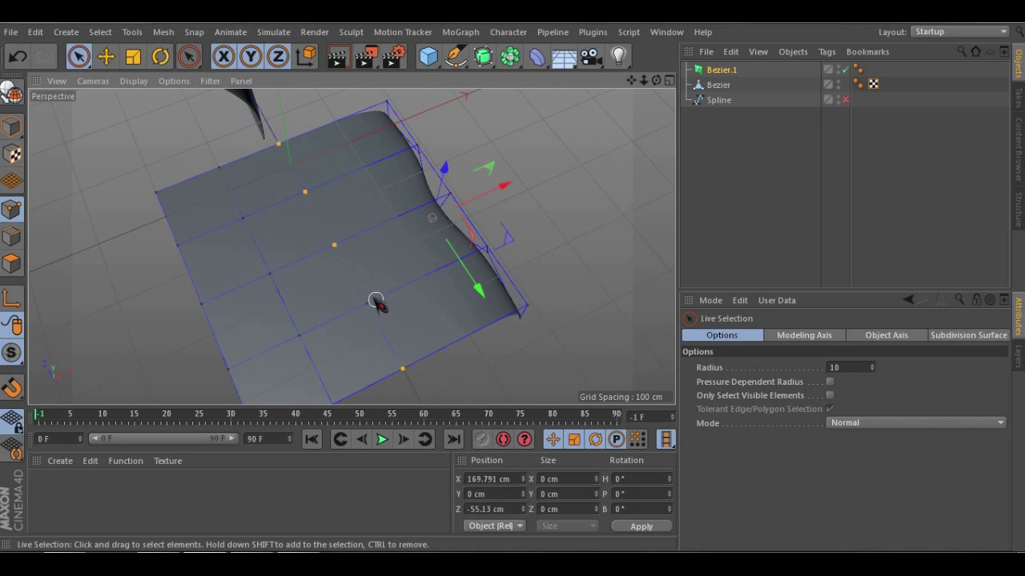
{"action": "left_click", "coordinate": [334, 244]}
{"action": "left_click_drag", "start_coordinate": [400, 210], "coordinate": [492, 193]}
{"action": "scroll", "coordinate": [482, 252], "scroll_direction": "up", "scroll_amount": 4}
{"action": "left_click_drag", "start_coordinate": [475, 261], "coordinate": [507, 239], "text": "alt"}
{"action": "left_click_drag", "start_coordinate": [416, 213], "coordinate": [360, 198]}
{"action": "left_click_drag", "start_coordinate": [405, 256], "coordinate": [418, 240], "text": "alt"}
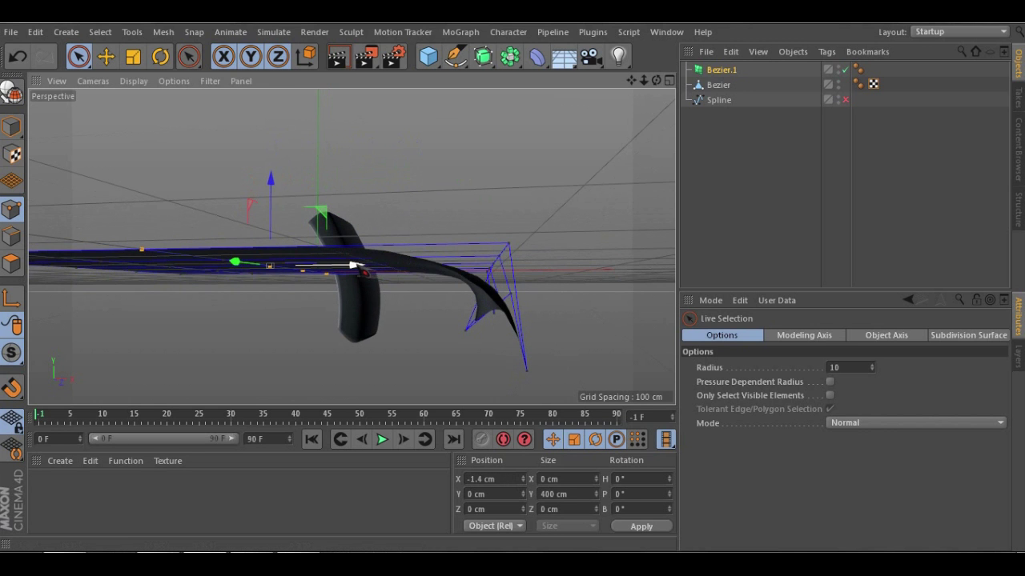
{"action": "left_click_drag", "start_coordinate": [356, 265], "coordinate": [468, 264]}
{"action": "left_click_drag", "start_coordinate": [528, 280], "coordinate": [578, 277]}
{"action": "scroll", "coordinate": [522, 270], "scroll_direction": "up", "scroll_amount": 5}
{"action": "left_click_drag", "start_coordinate": [495, 216], "coordinate": [252, 138], "text": "alt"}
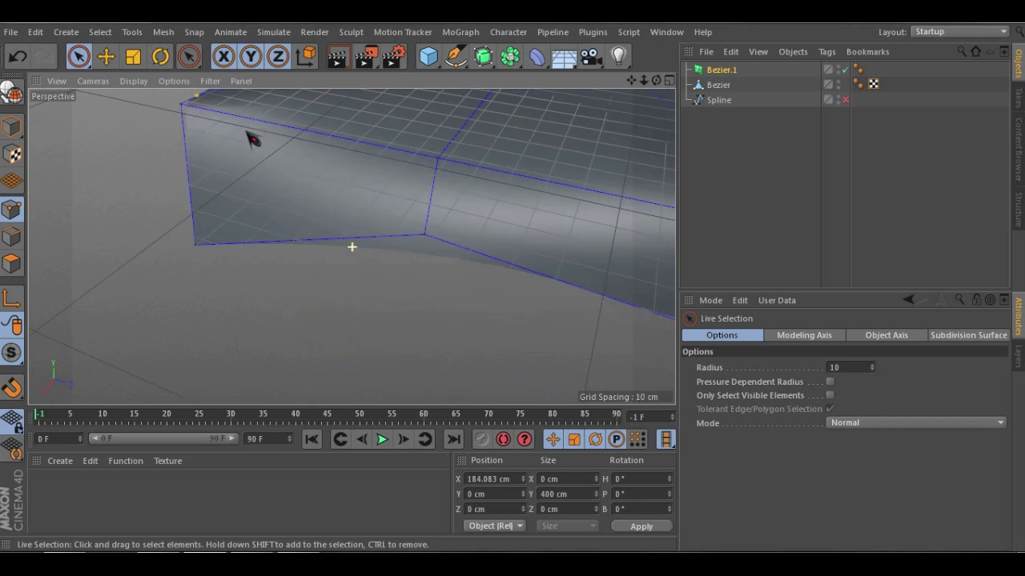
Reselect the complete central row of points and move it along X to about 164 cm
{"action": "scroll", "coordinate": [250, 144], "scroll_direction": "down", "scroll_amount": 5}
{"action": "middle_click_drag", "start_coordinate": [316, 248], "coordinate": [304, 264], "text": "alt"}
{"action": "left_click_drag", "start_coordinate": [374, 237], "coordinate": [416, 287], "text": "alt"}
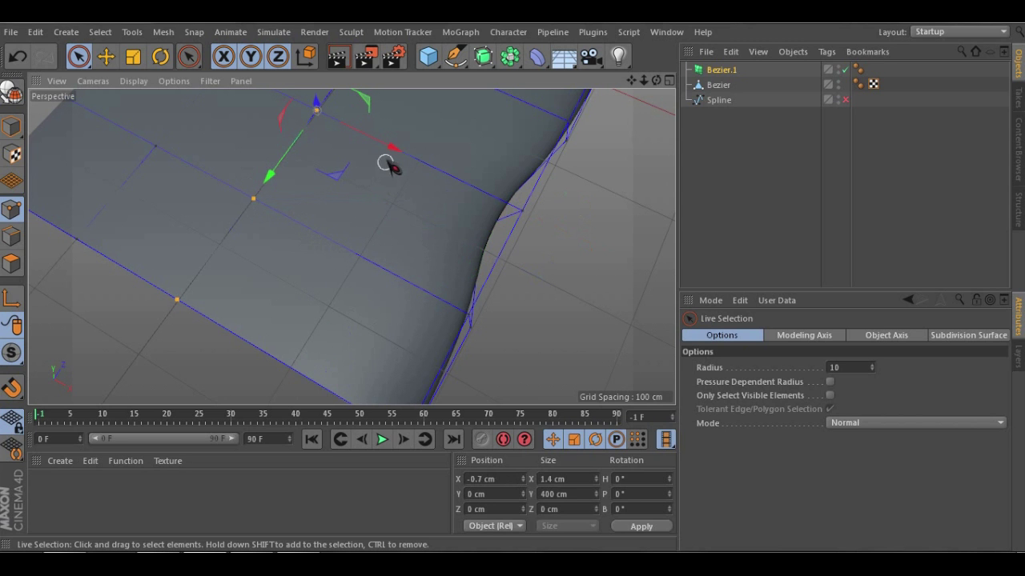
{"action": "left_click_drag", "start_coordinate": [391, 151], "coordinate": [530, 212]}
{"action": "left_click_drag", "start_coordinate": [574, 248], "coordinate": [152, 164], "text": "alt"}
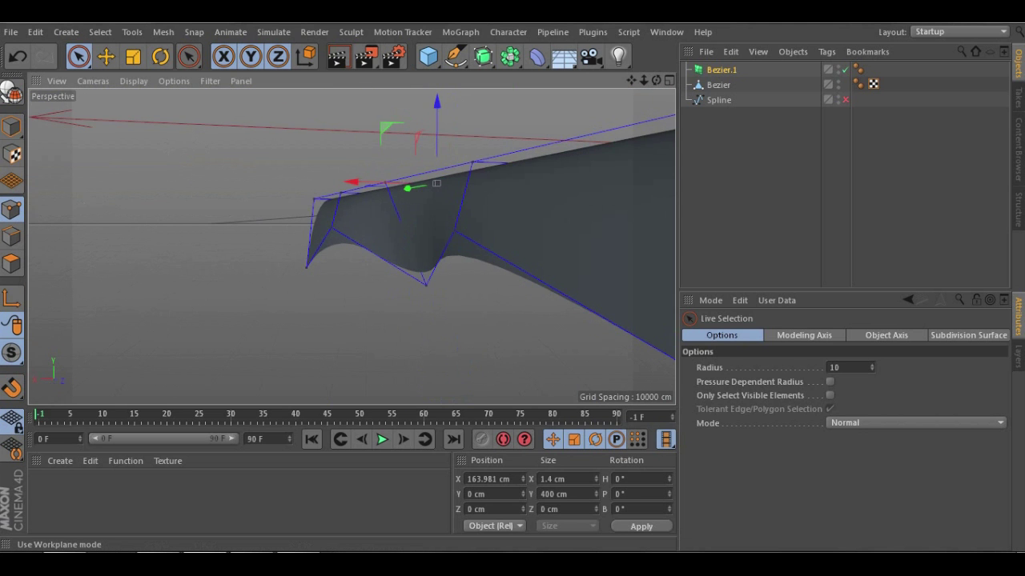
Switch to Model mode and inspect the second Bezier surface's curved edge from several angles
{"action": "left_click", "coordinate": [12, 126]}
{"action": "mouse_move", "coordinate": [373, 217]}
{"action": "left_mouse_down", "text": "alt"}
{"action": "mouse_move", "coordinate": [606, 275]}
{"action": "mouse_move", "coordinate": [664, 221]}
{"action": "mouse_move", "coordinate": [606, 174]}
{"action": "mouse_move", "coordinate": [389, 178]}
{"action": "mouse_move", "coordinate": [416, 231]}
{"action": "mouse_move", "coordinate": [521, 270]}
{"action": "mouse_move", "coordinate": [677, 279]}
{"action": "mouse_move", "coordinate": [521, 288]}
{"action": "mouse_move", "coordinate": [81, 128]}
{"action": "left_mouse_up", "text": "alt"}
{"action": "left_click_drag", "start_coordinate": [188, 187], "coordinate": [389, 244], "text": "alt"}
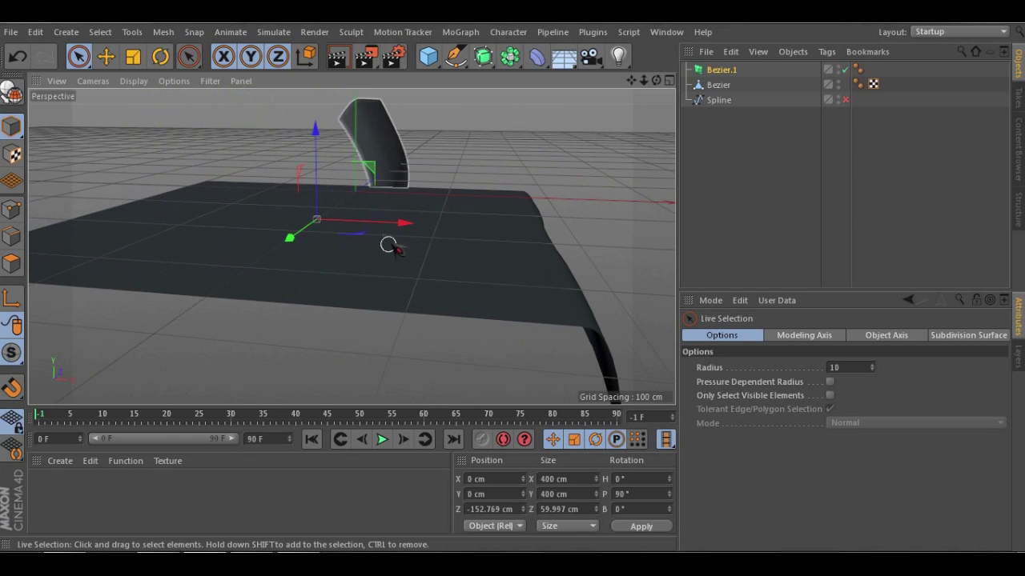
Return to Points mode and move the selected row of points along X to about 174 cm, closer to the folded edge
{"action": "left_click", "coordinate": [11, 210]}
{"action": "mouse_move", "coordinate": [455, 198]}
{"action": "left_mouse_down", "text": "alt"}
{"action": "mouse_move", "coordinate": [423, 201]}
{"action": "mouse_move", "coordinate": [268, 290]}
{"action": "left_mouse_up", "text": "alt"}
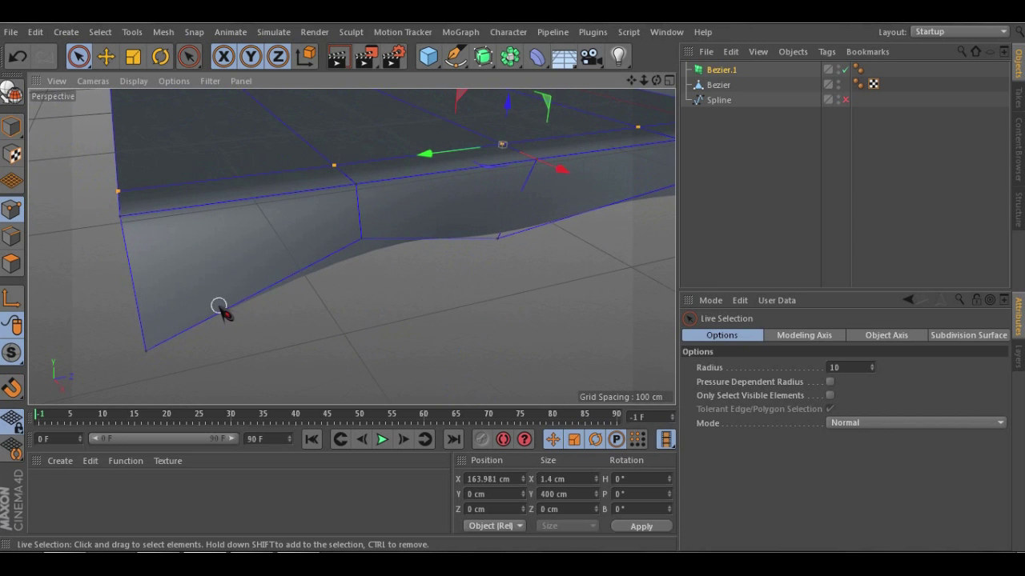
{"action": "left_click_drag", "start_coordinate": [245, 186], "coordinate": [337, 205], "text": "alt"}
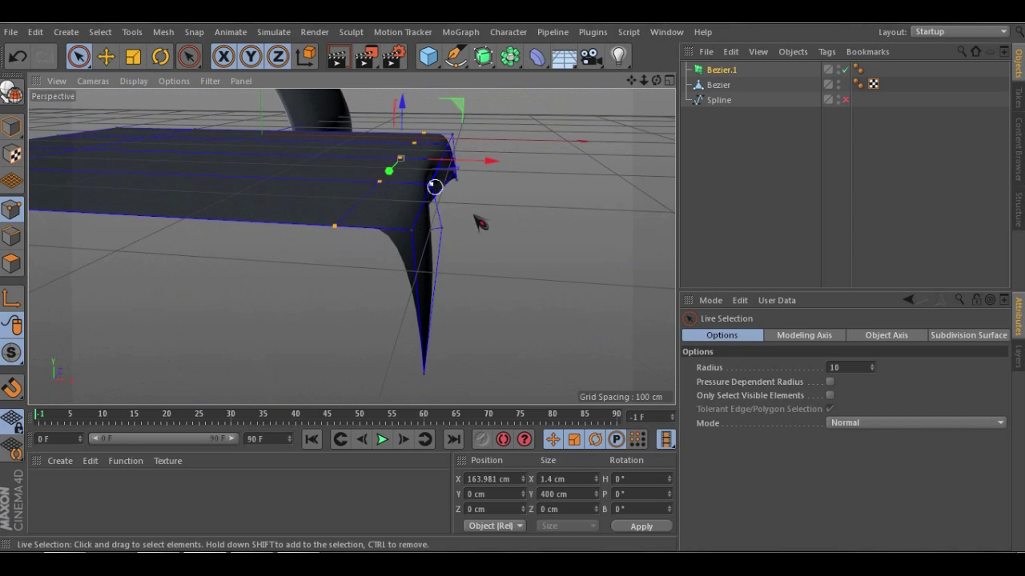
{"action": "left_click_drag", "start_coordinate": [426, 264], "coordinate": [383, 223], "text": "alt"}
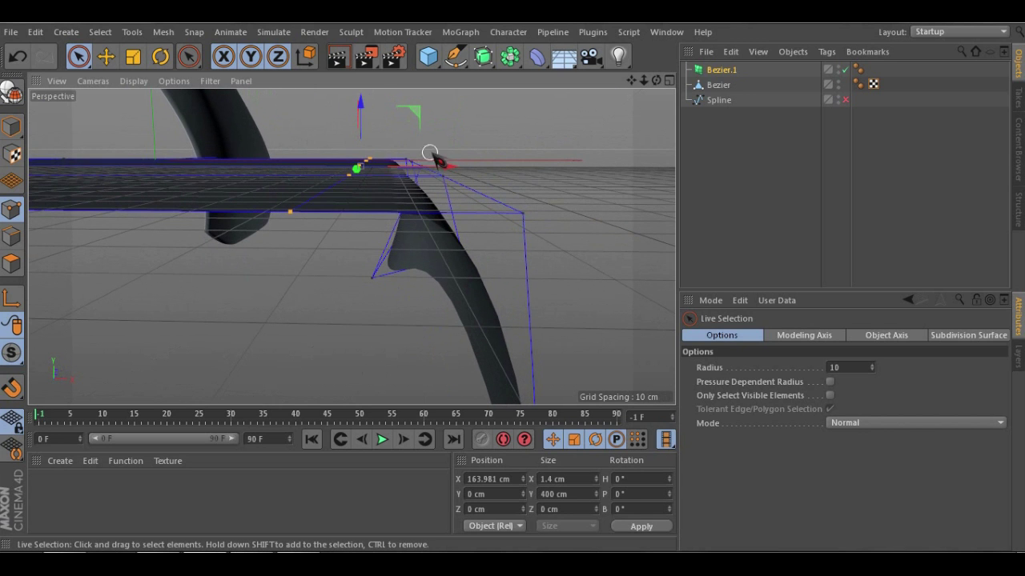
{"action": "left_click_drag", "start_coordinate": [437, 163], "coordinate": [400, 203]}
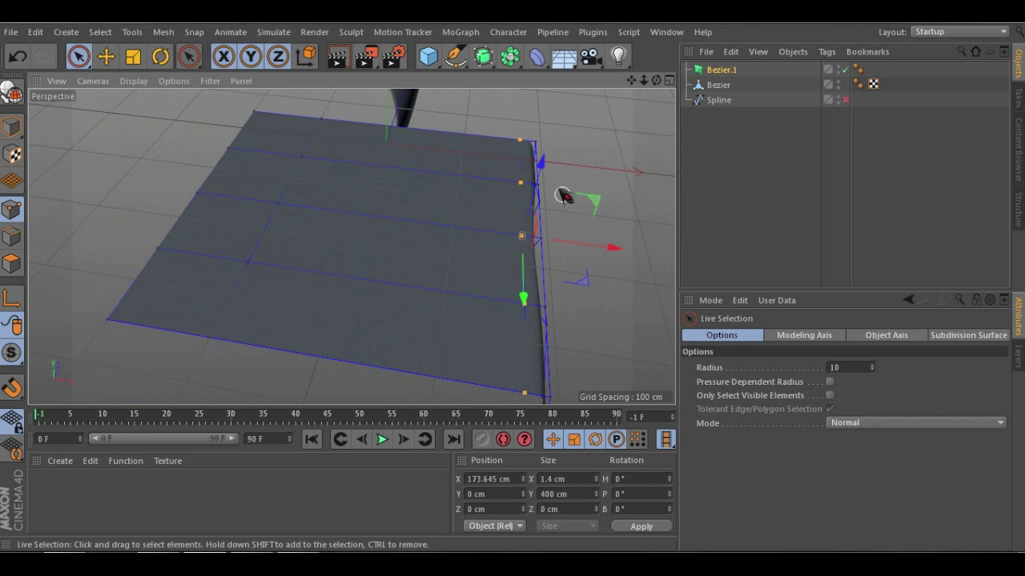
Select the central row of points parallel to the fold and move it along X to about -183 cm, near the opposite edge
{"action": "mouse_move", "coordinate": [507, 208]}
{"action": "left_mouse_down", "text": "alt"}
{"action": "mouse_move", "coordinate": [415, 160]}
{"action": "mouse_move", "coordinate": [510, 207]}
{"action": "left_mouse_up", "text": "alt"}
{"action": "left_click_drag", "start_coordinate": [276, 255], "coordinate": [293, 209], "text": "alt"}
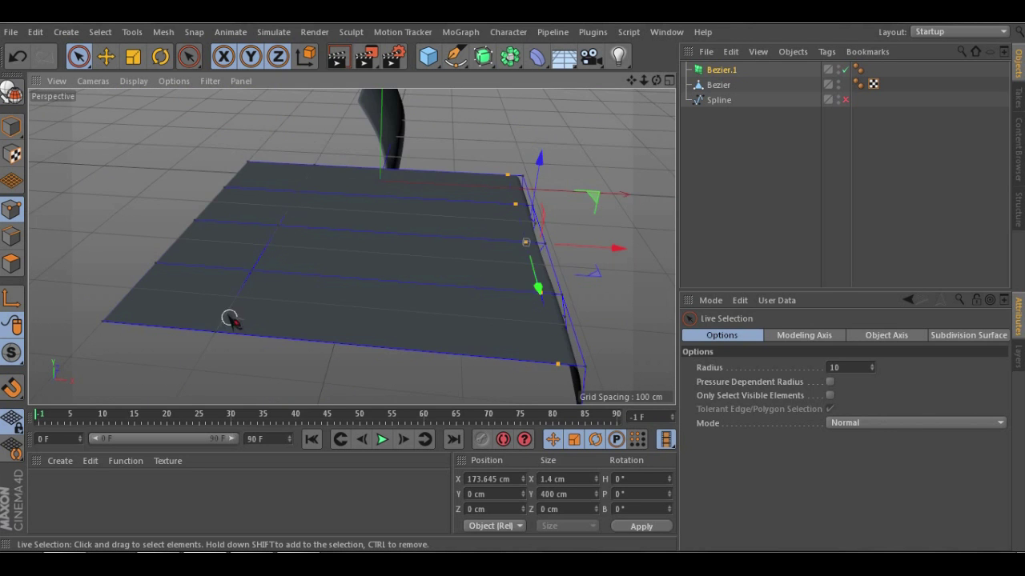
{"action": "left_click_drag", "start_coordinate": [483, 277], "coordinate": [262, 313], "text": "alt"}
{"action": "left_click_drag", "start_coordinate": [520, 302], "coordinate": [393, 267], "text": "alt"}
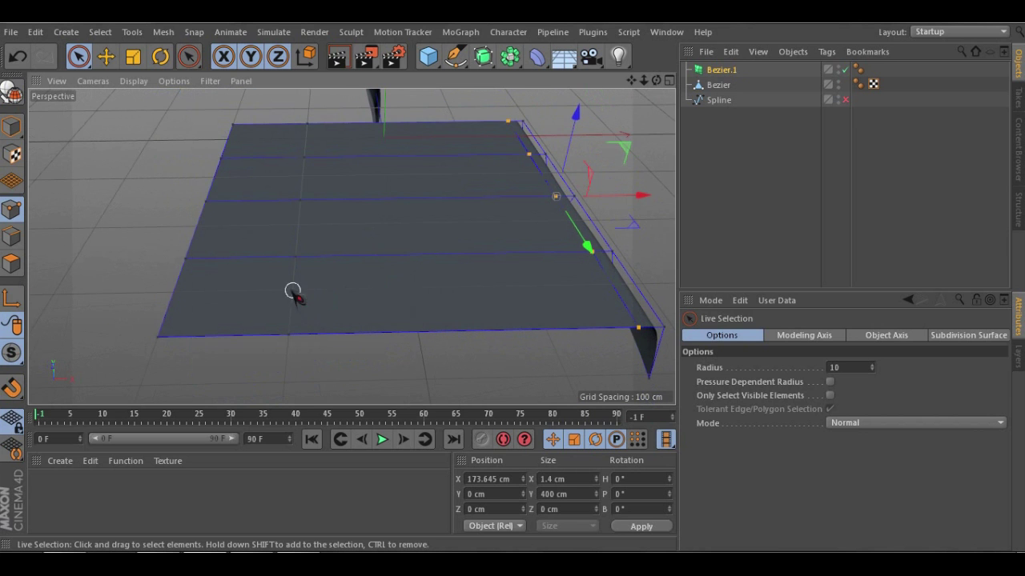
{"action": "middle_click_drag", "start_coordinate": [278, 268], "coordinate": [343, 274], "text": "alt"}
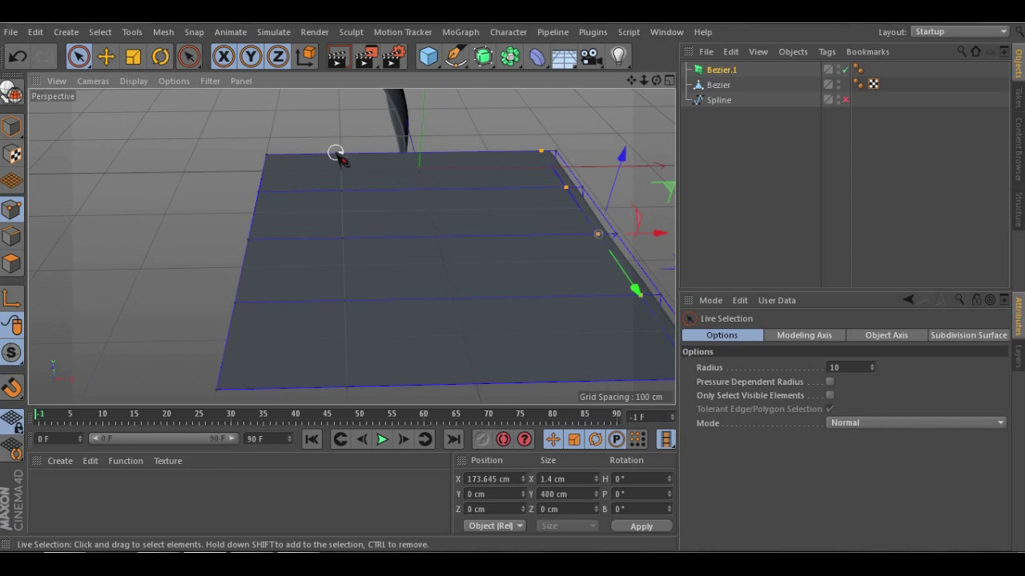
{"action": "left_click_drag", "start_coordinate": [419, 240], "coordinate": [539, 304]}
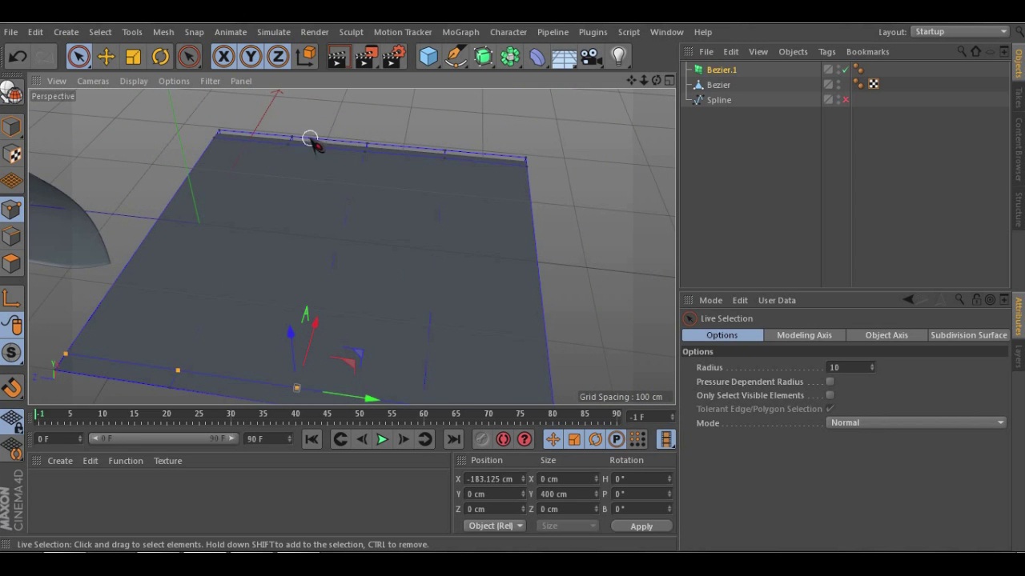
Move the crosswise point row nearest the side edge along Y to about 190 cm and the middle row to about 175 cm
{"action": "left_click_drag", "start_coordinate": [368, 171], "coordinate": [406, 196], "text": "alt"}
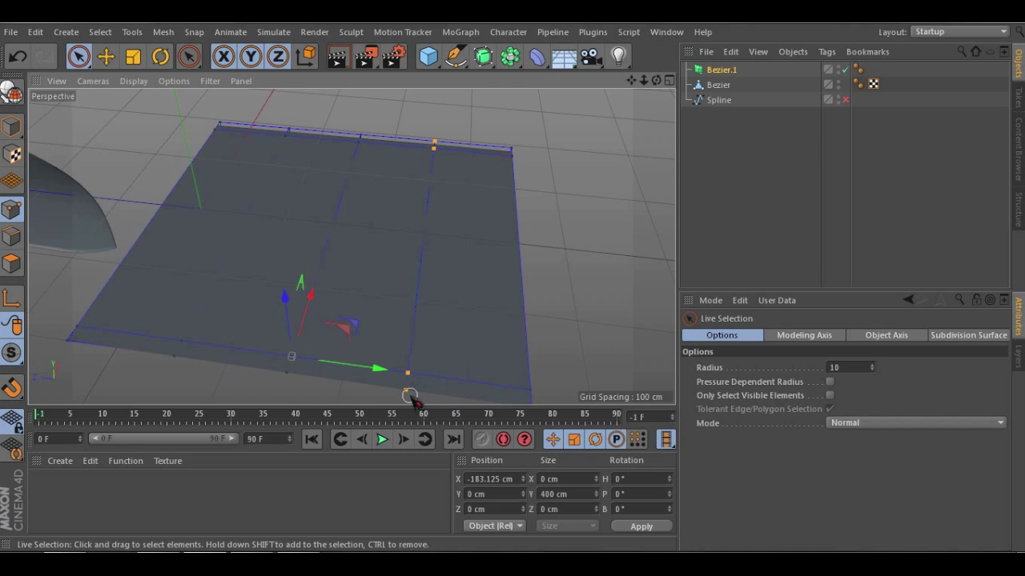
{"action": "left_click_drag", "start_coordinate": [504, 257], "coordinate": [596, 271]}
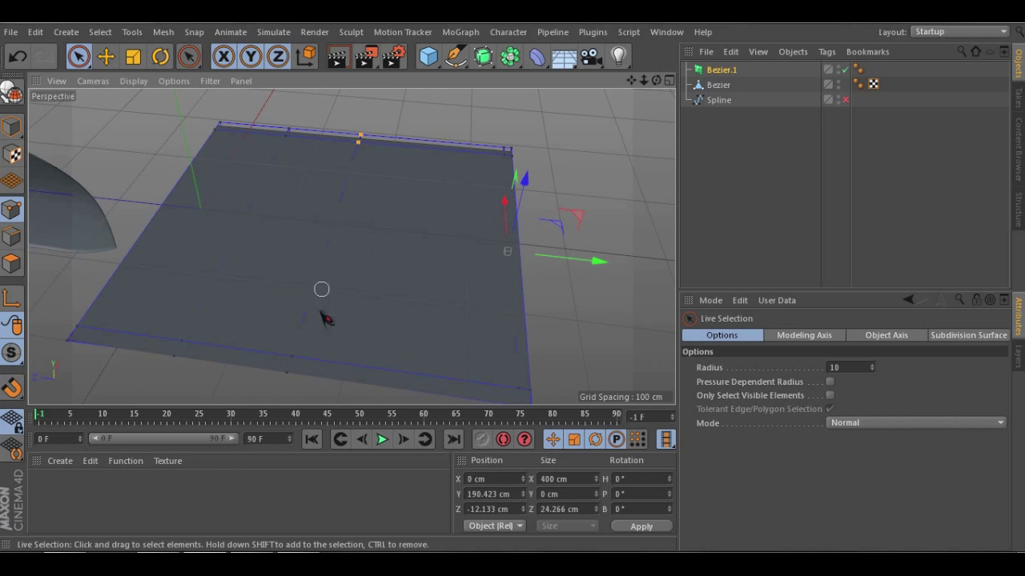
{"action": "left_click", "coordinate": [291, 370]}
{"action": "left_click_drag", "start_coordinate": [425, 235], "coordinate": [563, 251]}
{"action": "scroll", "coordinate": [496, 147], "scroll_direction": "up", "scroll_amount": 5}
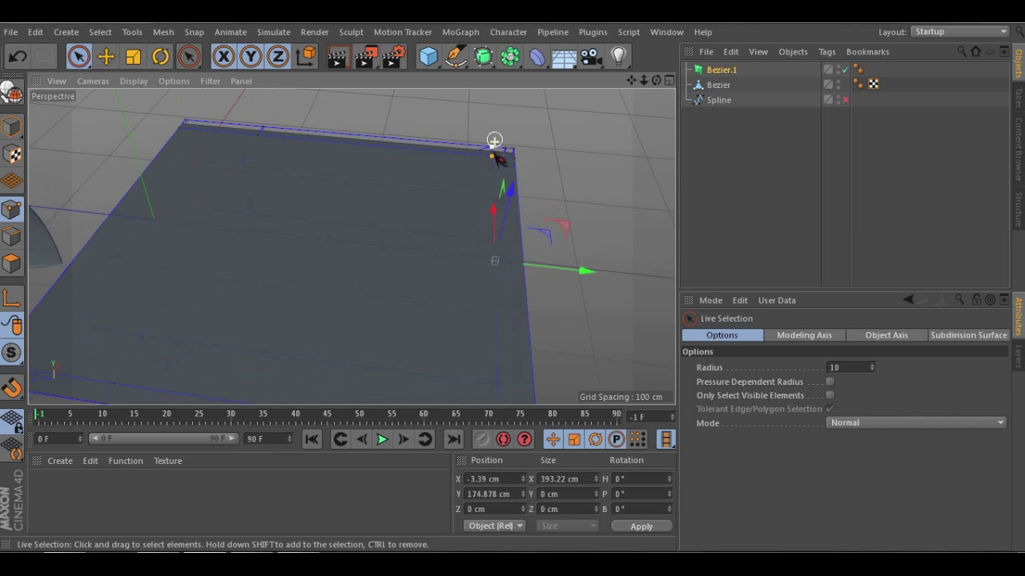
Select the two points at the side edge's unfolded corner, lower them along Z to about -26 cm, and nudge the corner along Y
{"action": "left_click_drag", "start_coordinate": [497, 149], "coordinate": [483, 195], "text": "alt"}
{"action": "left_click_drag", "start_coordinate": [503, 160], "coordinate": [454, 176], "text": "alt"}
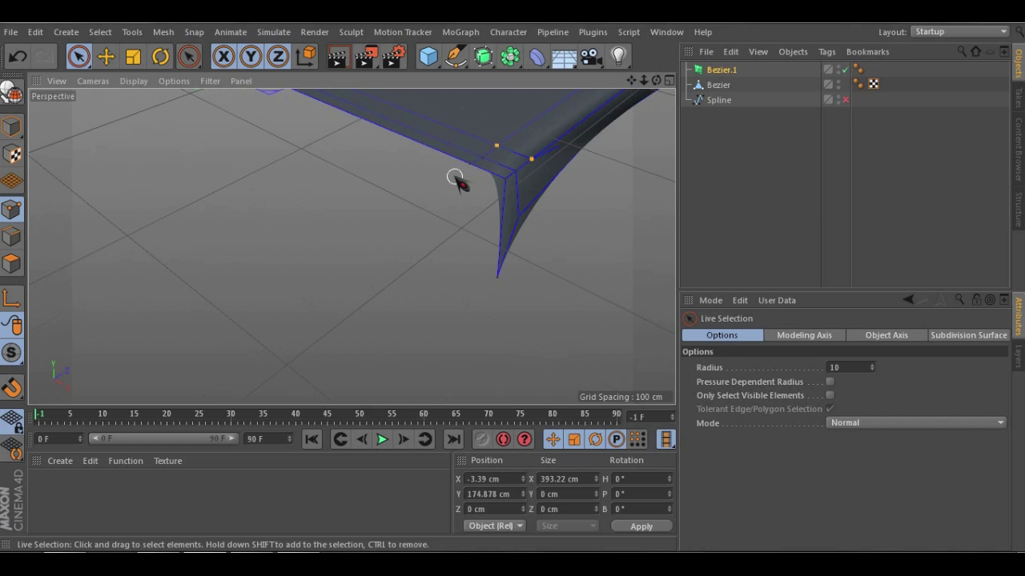
{"action": "left_click", "coordinate": [473, 170]}
{"action": "left_click_drag", "start_coordinate": [476, 132], "coordinate": [534, 128]}
{"action": "left_click_drag", "start_coordinate": [352, 245], "coordinate": [573, 215], "text": "alt"}
{"action": "left_click_drag", "start_coordinate": [578, 216], "coordinate": [558, 215], "text": "alt"}
{"action": "left_click_drag", "start_coordinate": [287, 208], "coordinate": [264, 230], "text": "alt"}
{"action": "left_click", "coordinate": [201, 240], "text": "shift"}
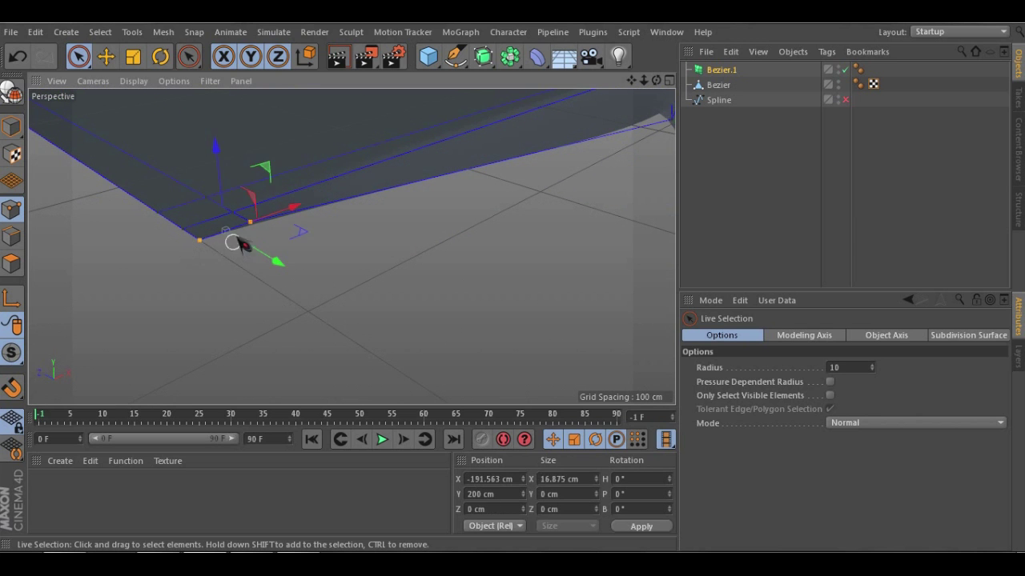
{"action": "left_click_drag", "start_coordinate": [231, 158], "coordinate": [214, 279]}
{"action": "left_click_drag", "start_coordinate": [287, 249], "coordinate": [259, 318], "text": "alt"}
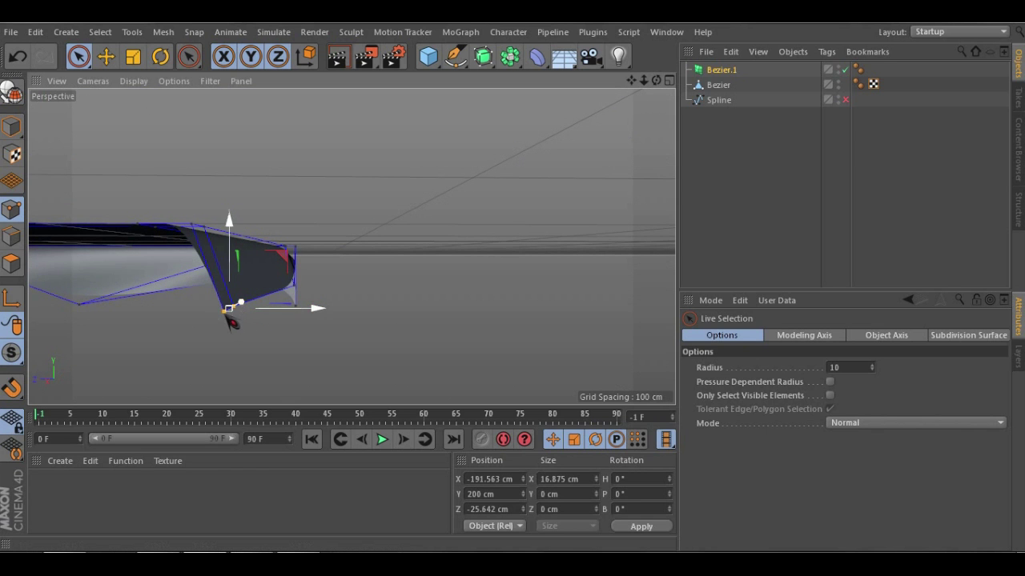
{"action": "left_click", "coordinate": [214, 309]}
{"action": "mouse_move", "coordinate": [269, 313]}
{"action": "left_mouse_down"}
{"action": "mouse_move", "coordinate": [306, 319]}
{"action": "mouse_move", "coordinate": [279, 308]}
{"action": "left_mouse_up"}
Switch to Model mode and render the view to examine the second Bezier surface's draped edges and corner
{"action": "scroll", "coordinate": [303, 251], "scroll_direction": "down", "scroll_amount": 1}
{"action": "left_click_drag", "start_coordinate": [292, 269], "coordinate": [554, 302], "text": "alt"}
{"action": "left_click_drag", "start_coordinate": [242, 214], "coordinate": [322, 259], "text": "alt"}
{"action": "left_click", "coordinate": [12, 127]}
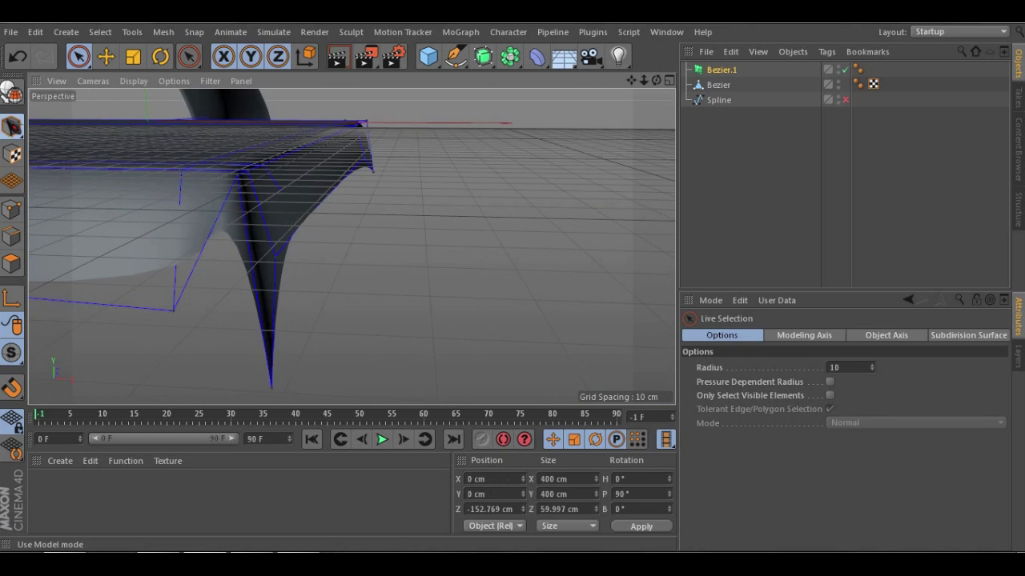
{"action": "left_click_drag", "start_coordinate": [209, 235], "coordinate": [424, 345], "text": "alt"}
{"action": "left_click", "coordinate": [338, 56]}
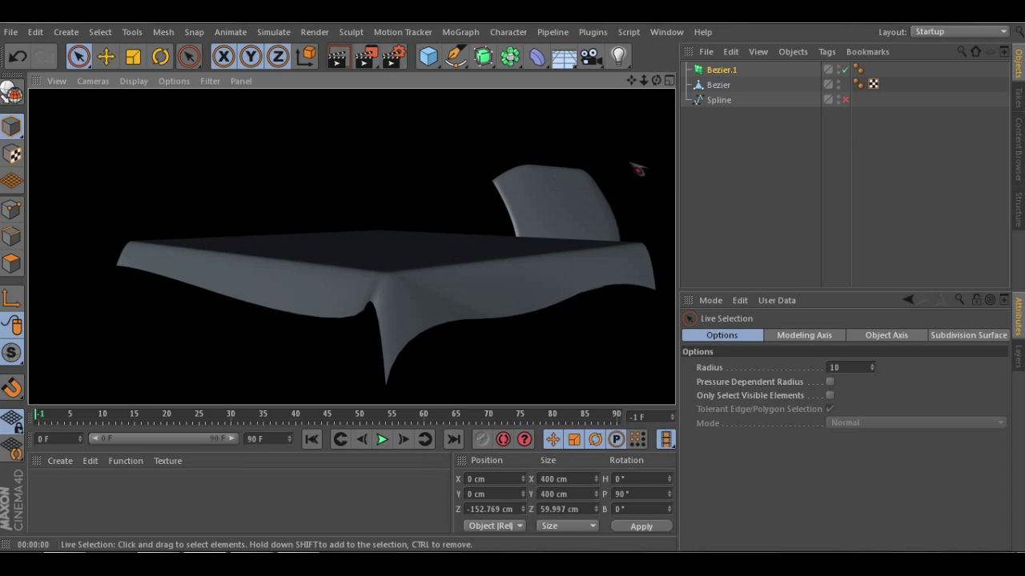